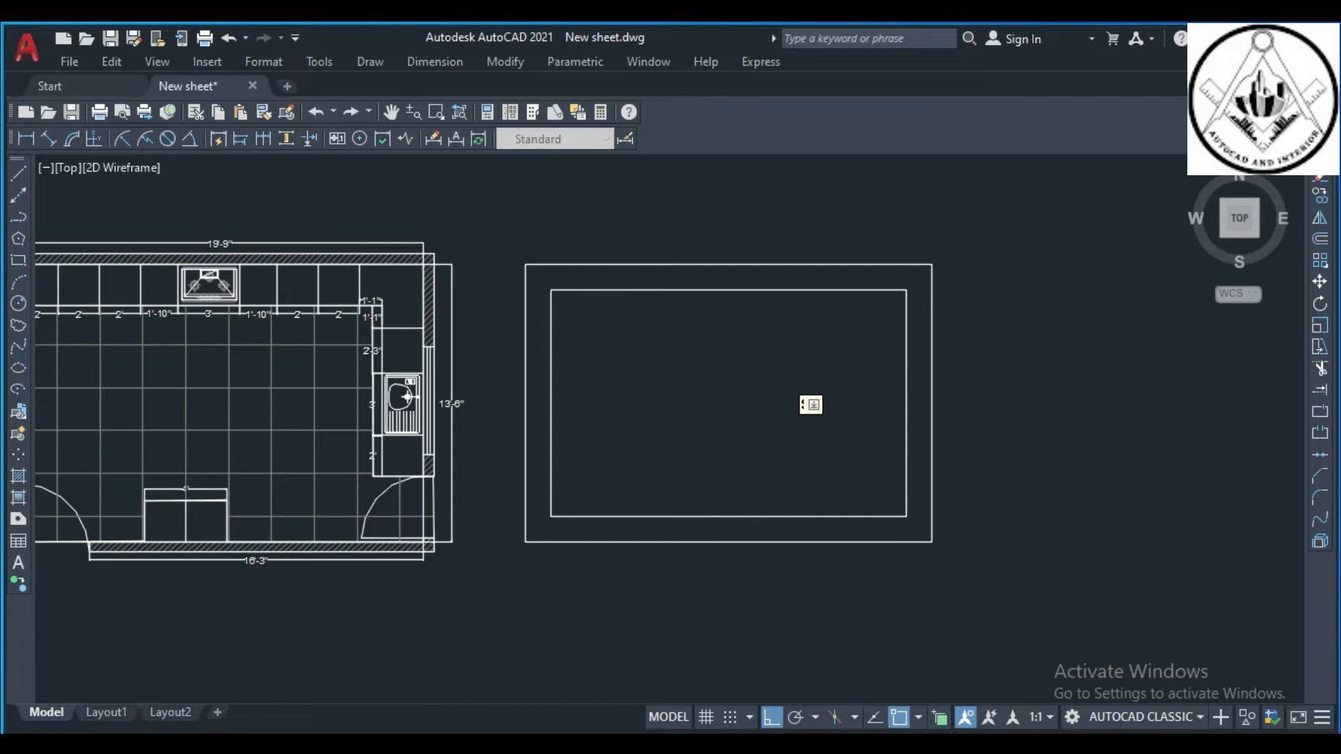
- Trace the four sides of the inner rectangle beside the kitchen plan with separate lines, corner to corner
click(18, 169)
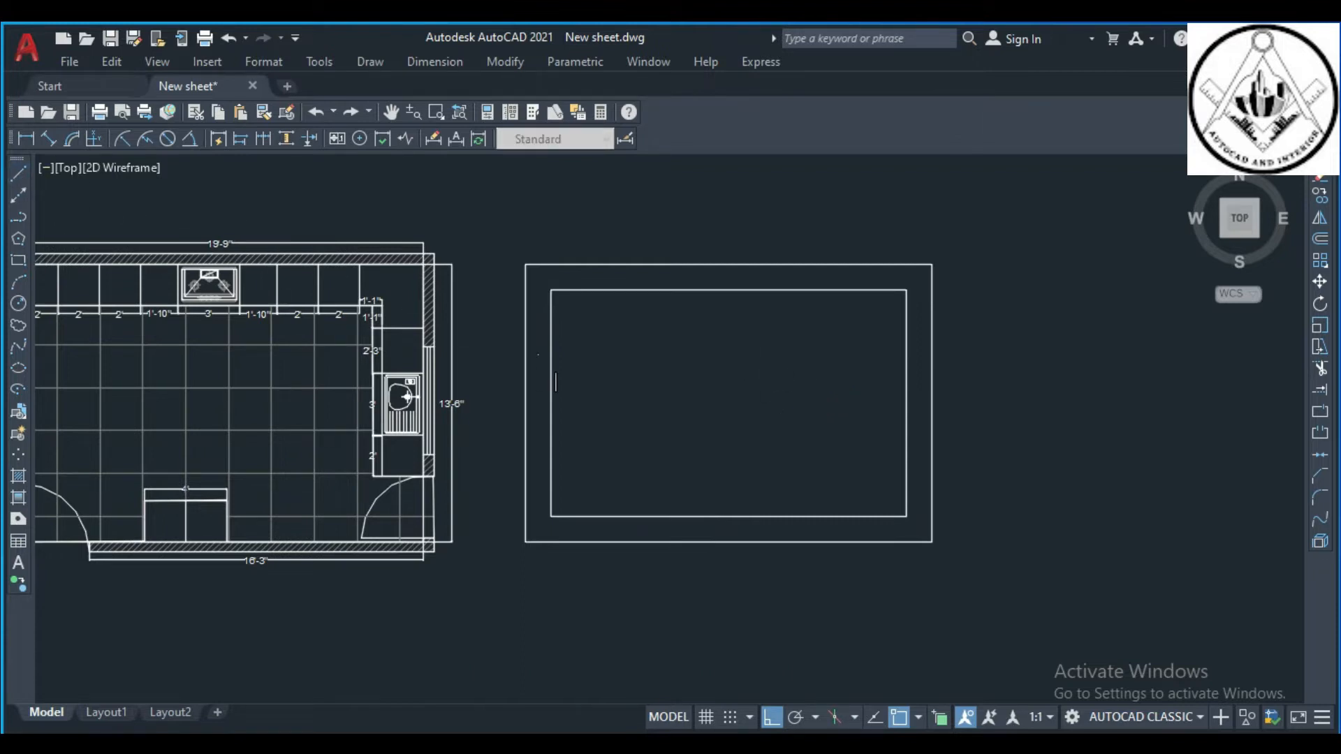
click(550, 290)
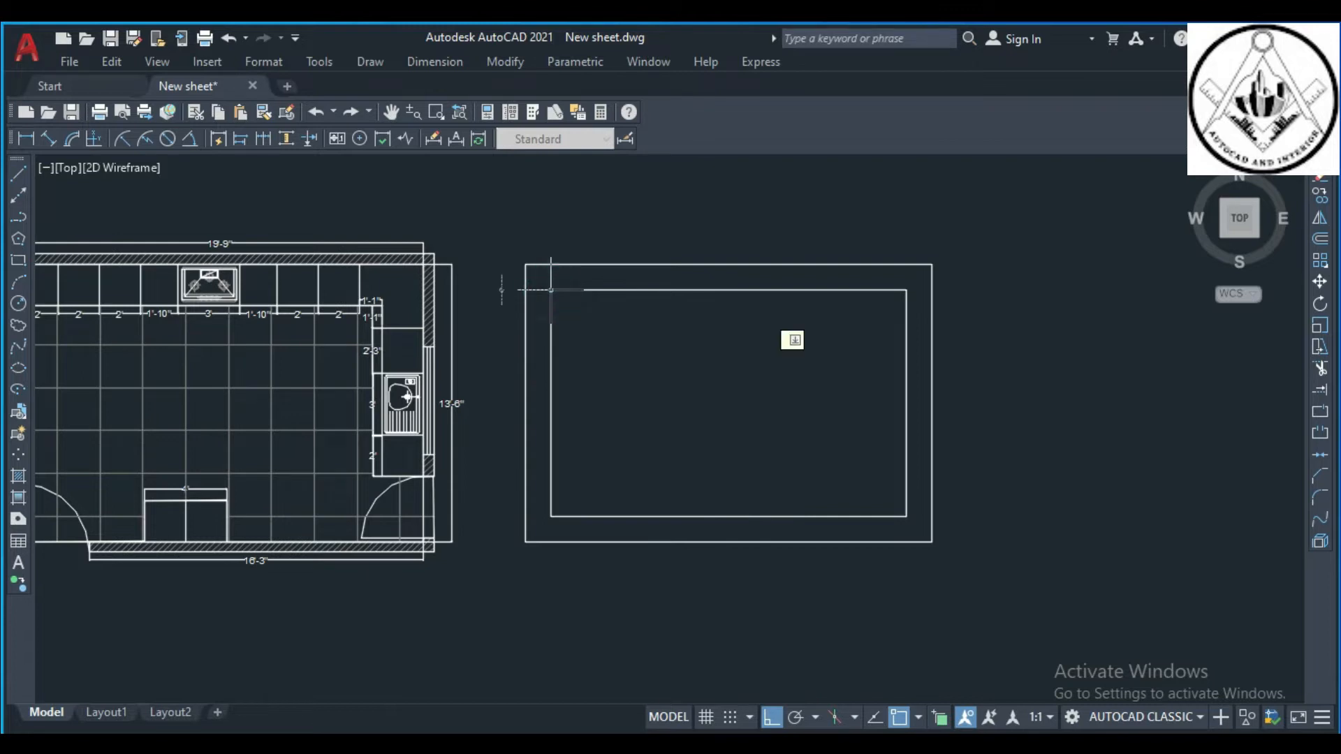
click(906, 291)
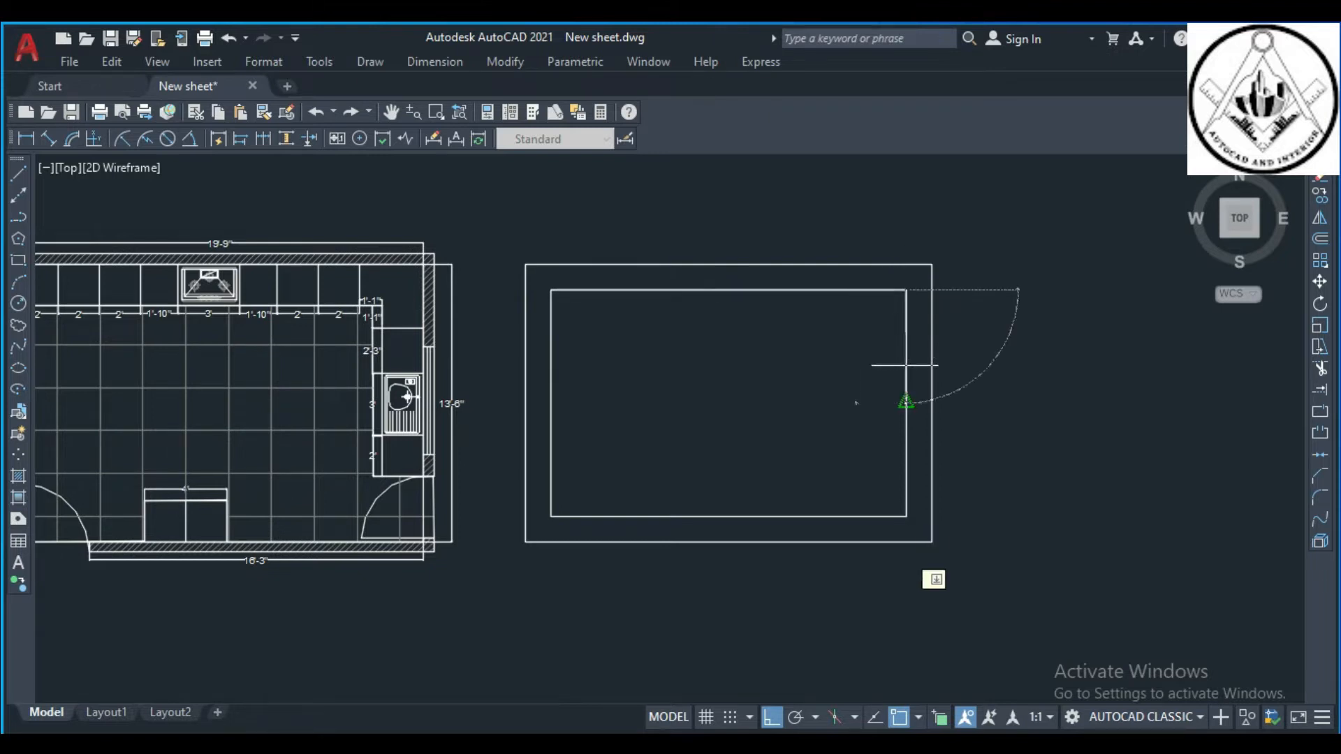
click(906, 517)
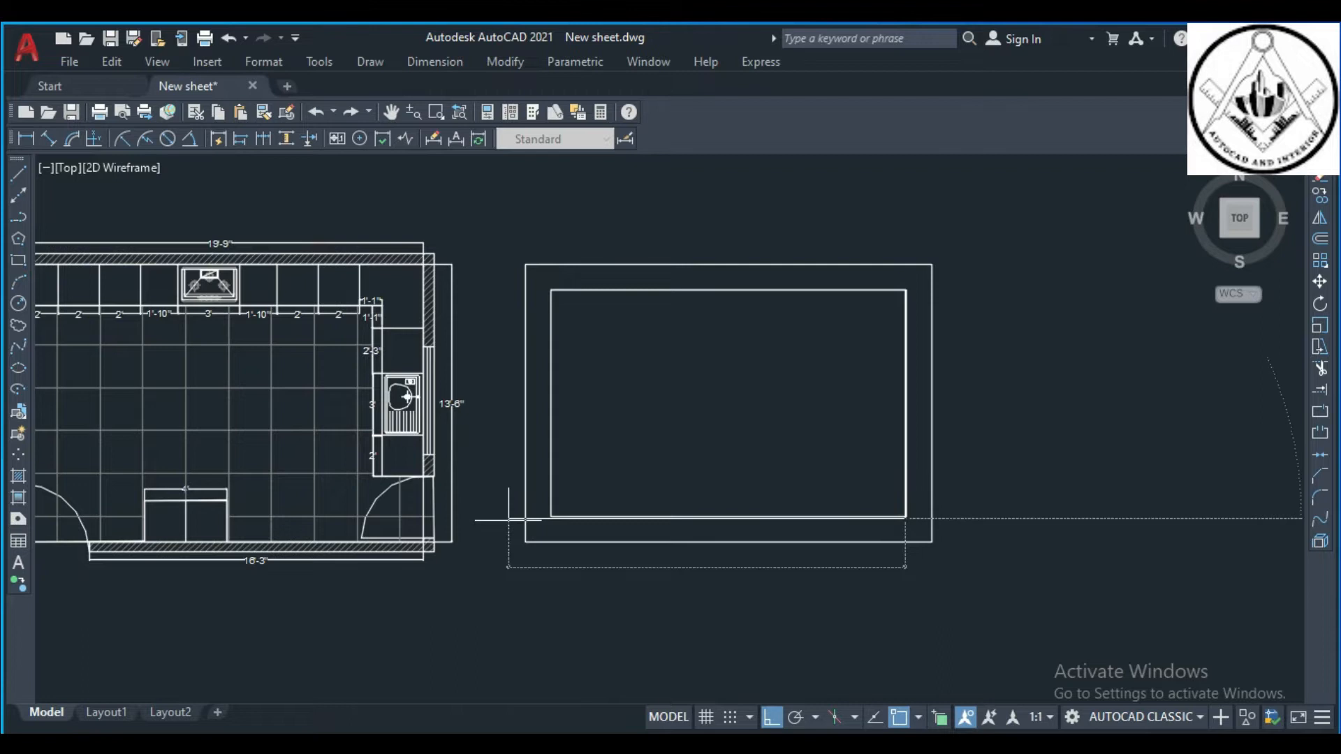
click(552, 520)
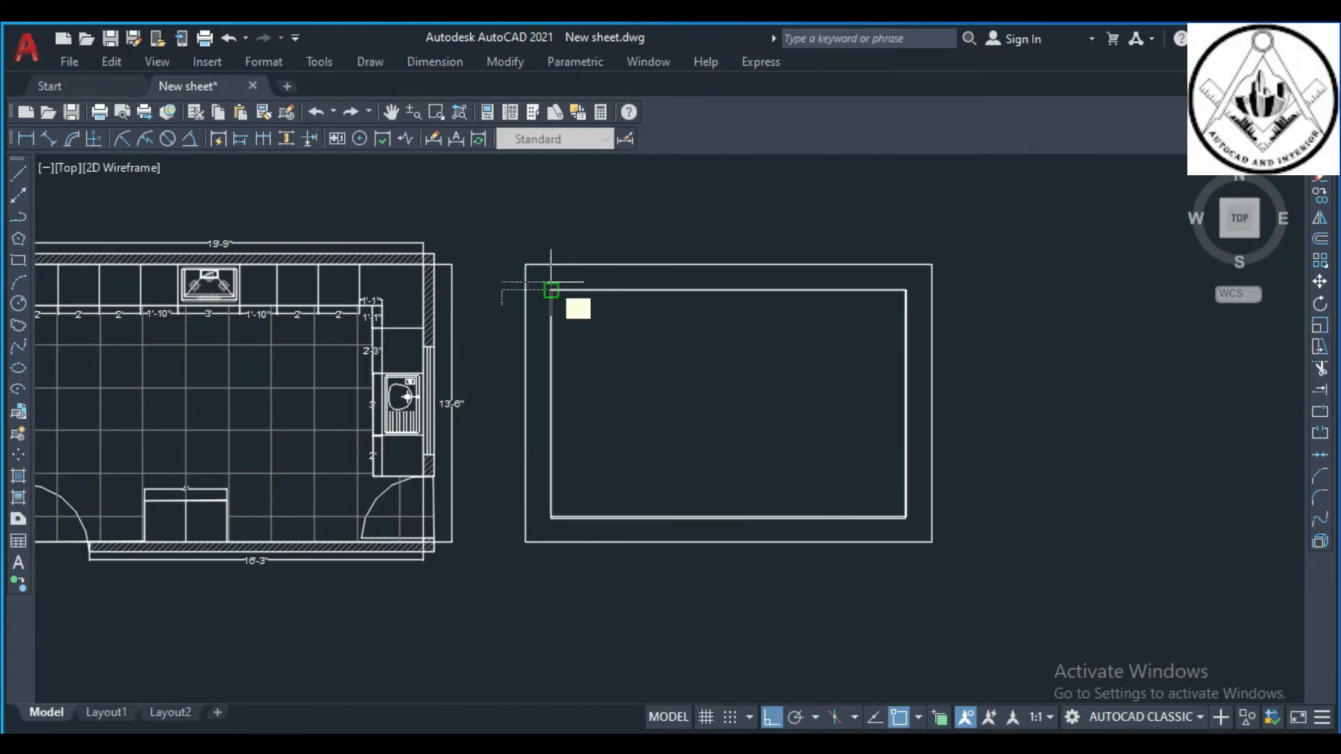
text(1)
key(Return)
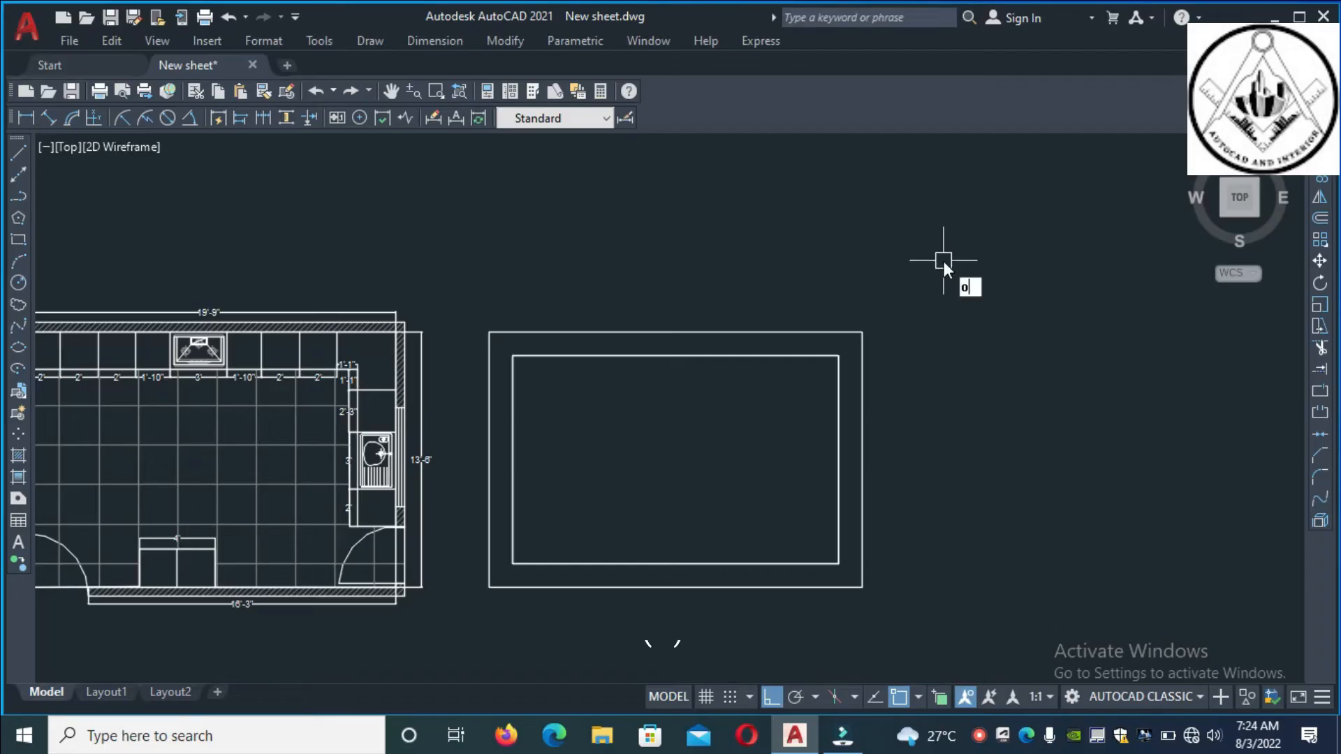
- Offset all four traced sides of the inner rectangle inward by 2'
key(Return)
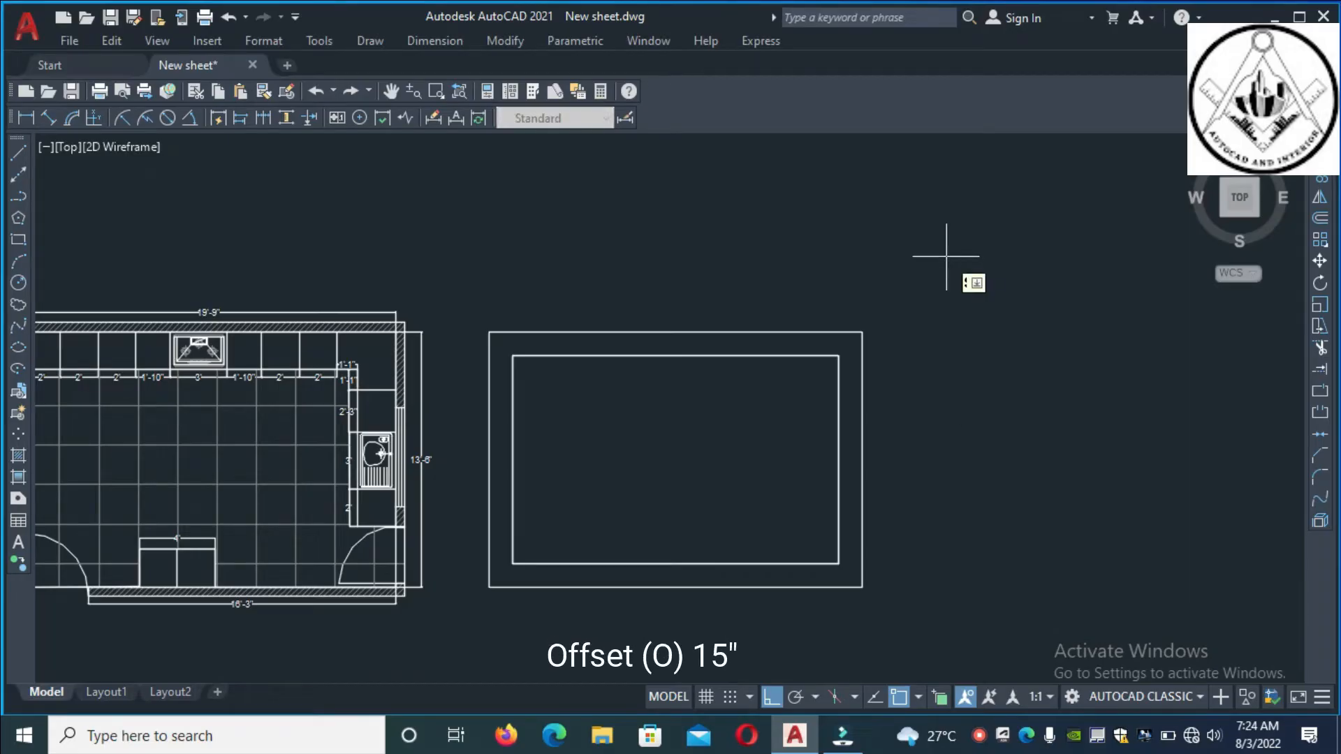
text(2')
key(Return)
click(698, 356)
click(697, 458)
click(690, 563)
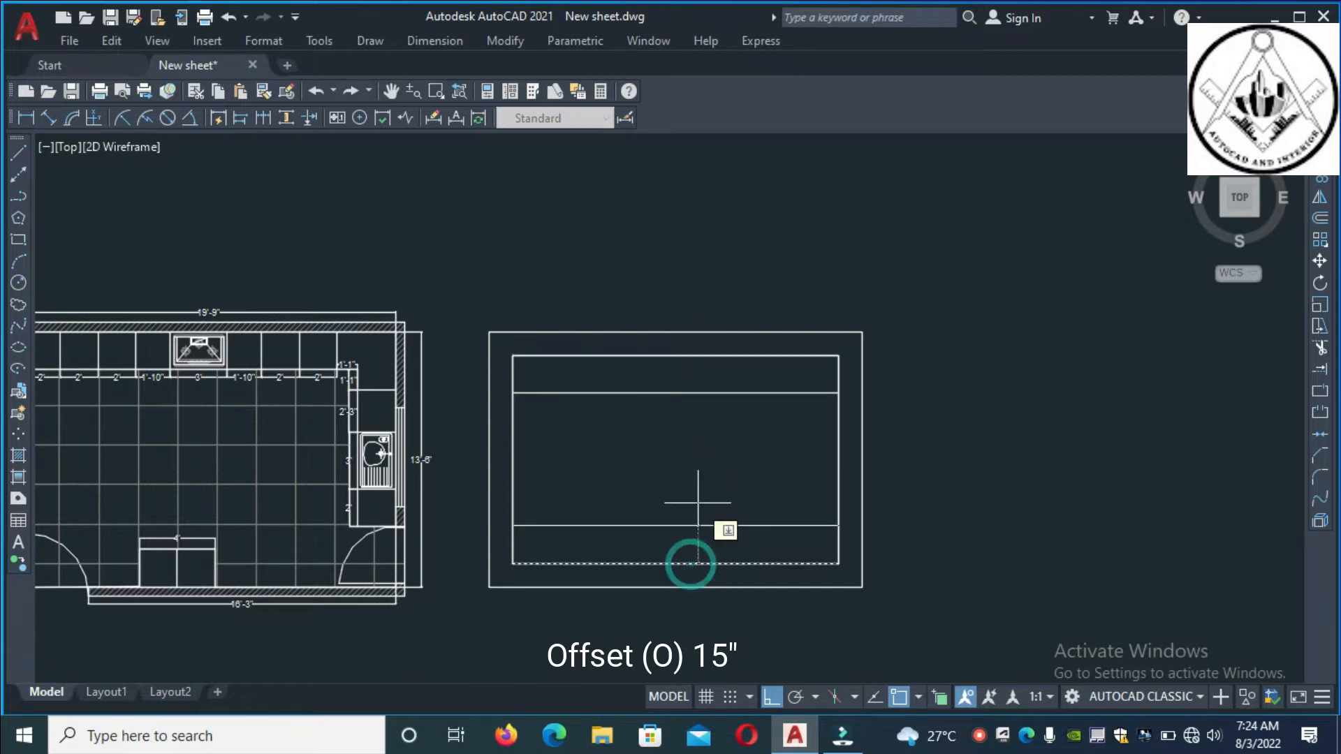
click(701, 483)
click(514, 471)
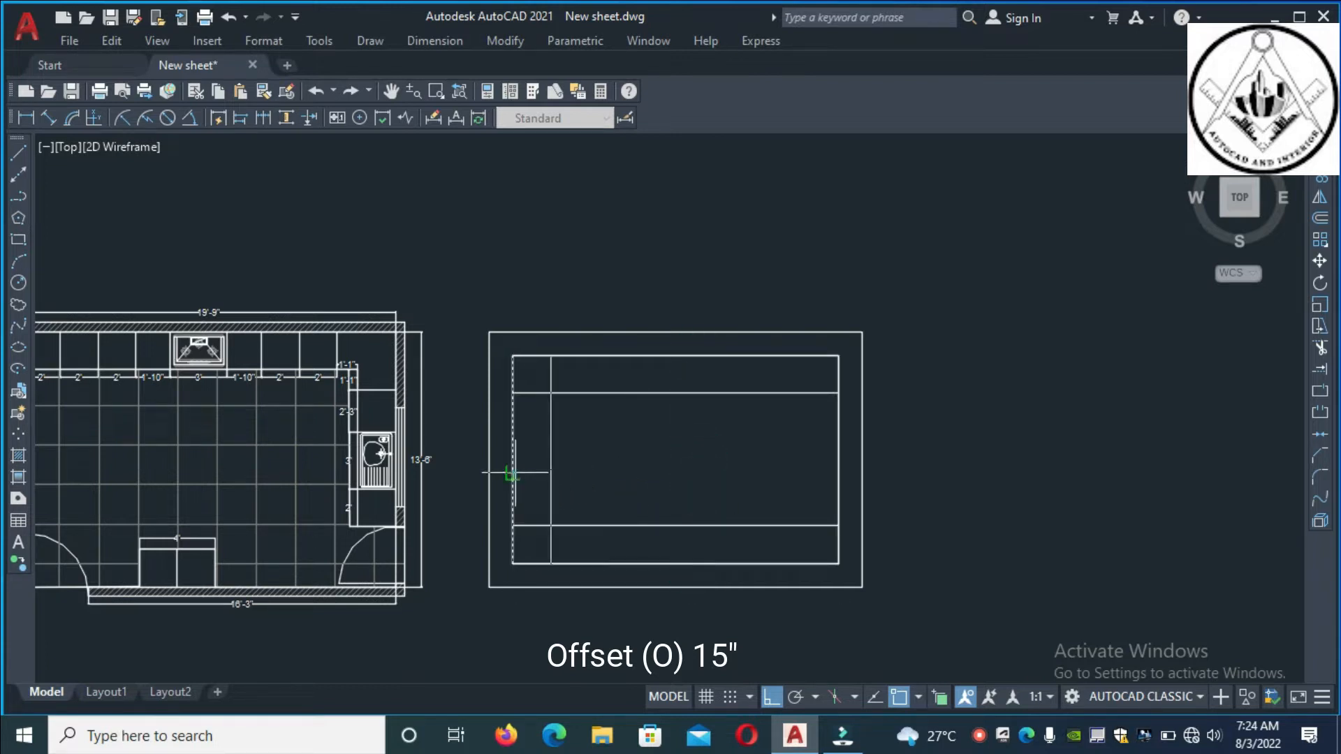
click(711, 466)
click(839, 464)
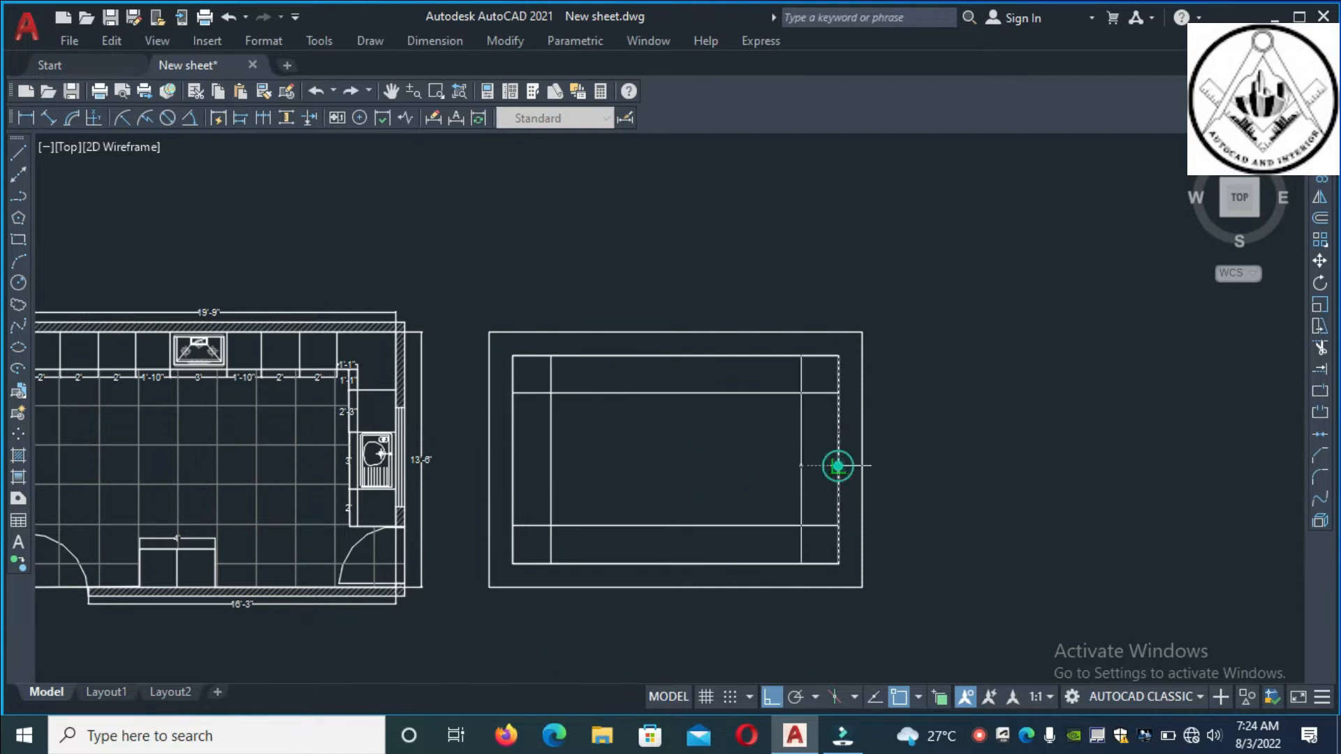
click(740, 465)
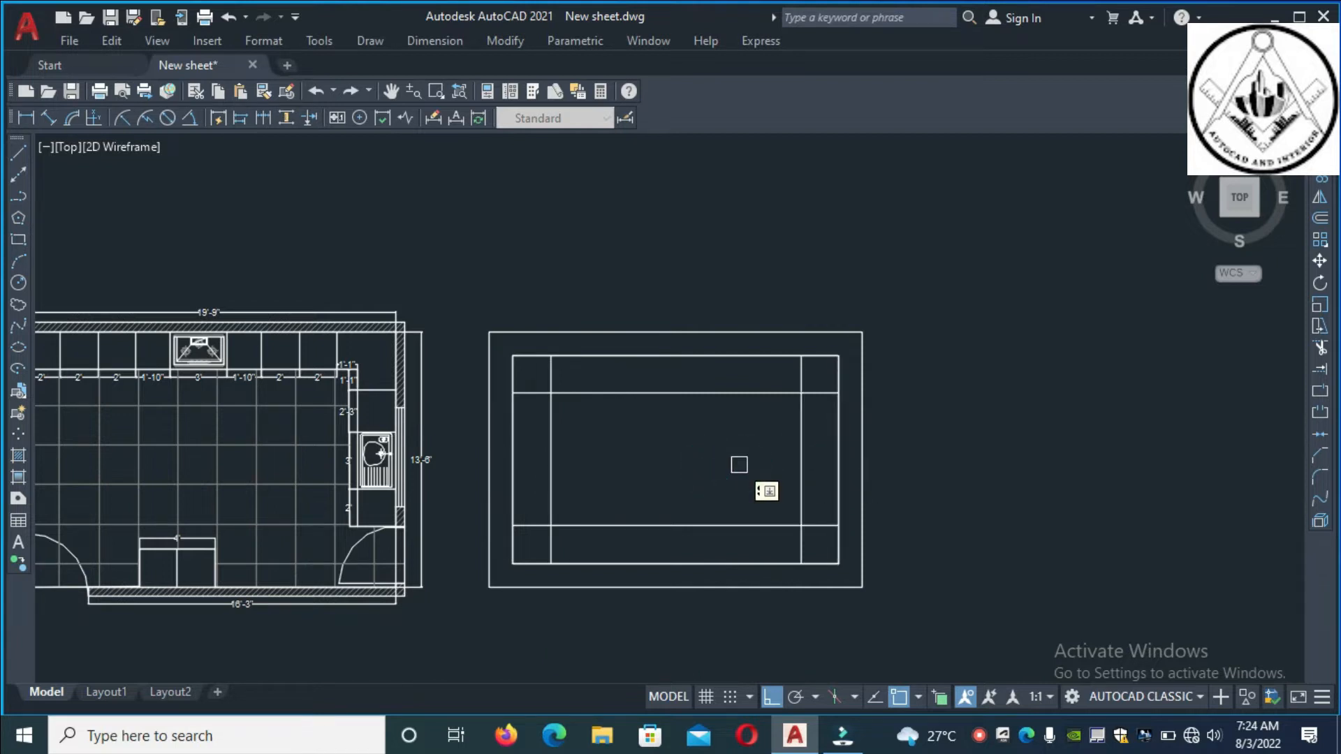
key(Escape)
- Trim the overlapping ends at all four corners of the offset lines to leave a clean innermost rectangle
text(tr)
key(Return)
key(Return)
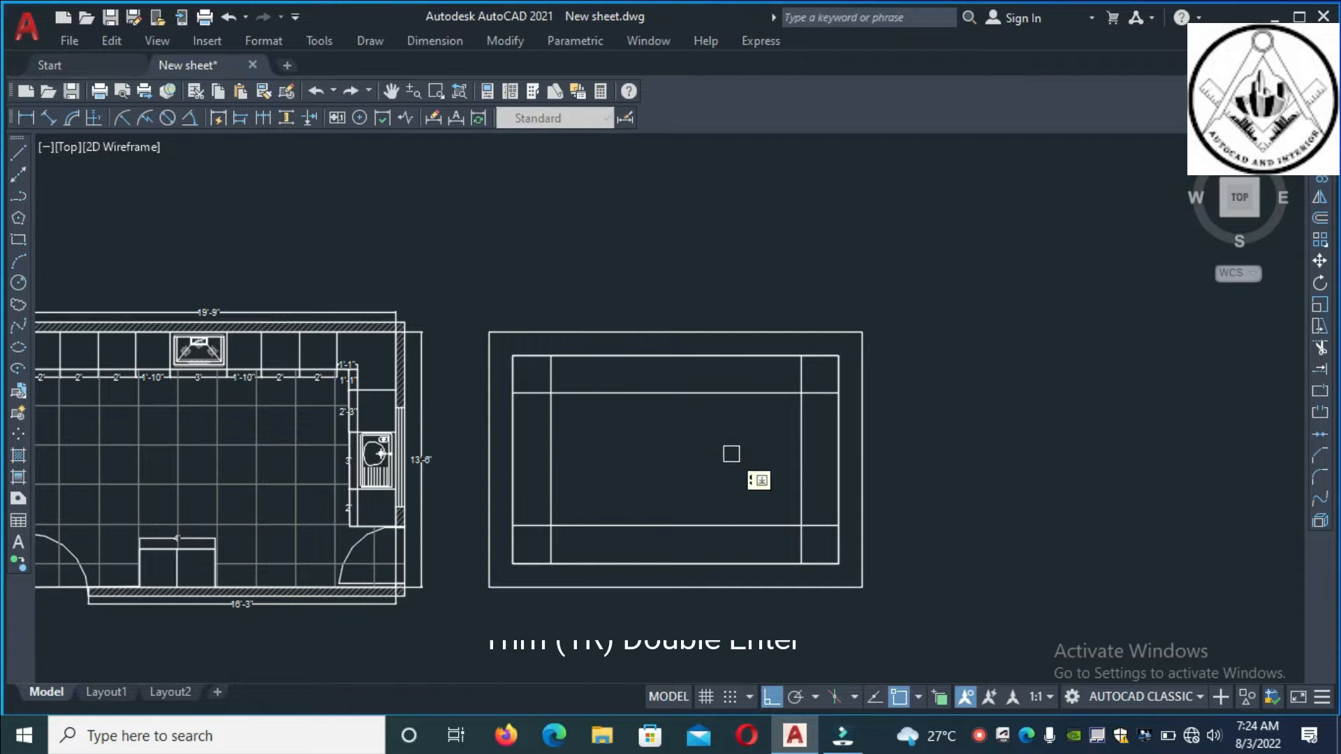
click(538, 386)
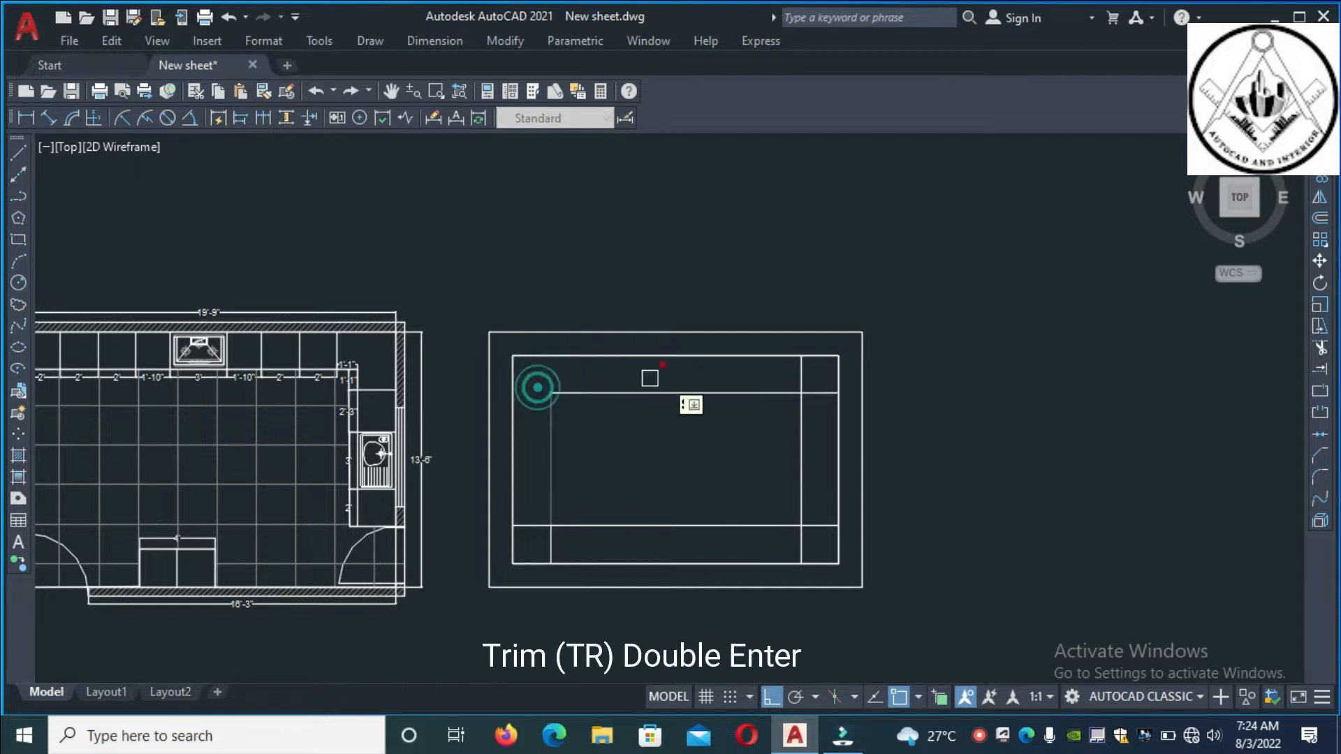
click(801, 374)
click(815, 393)
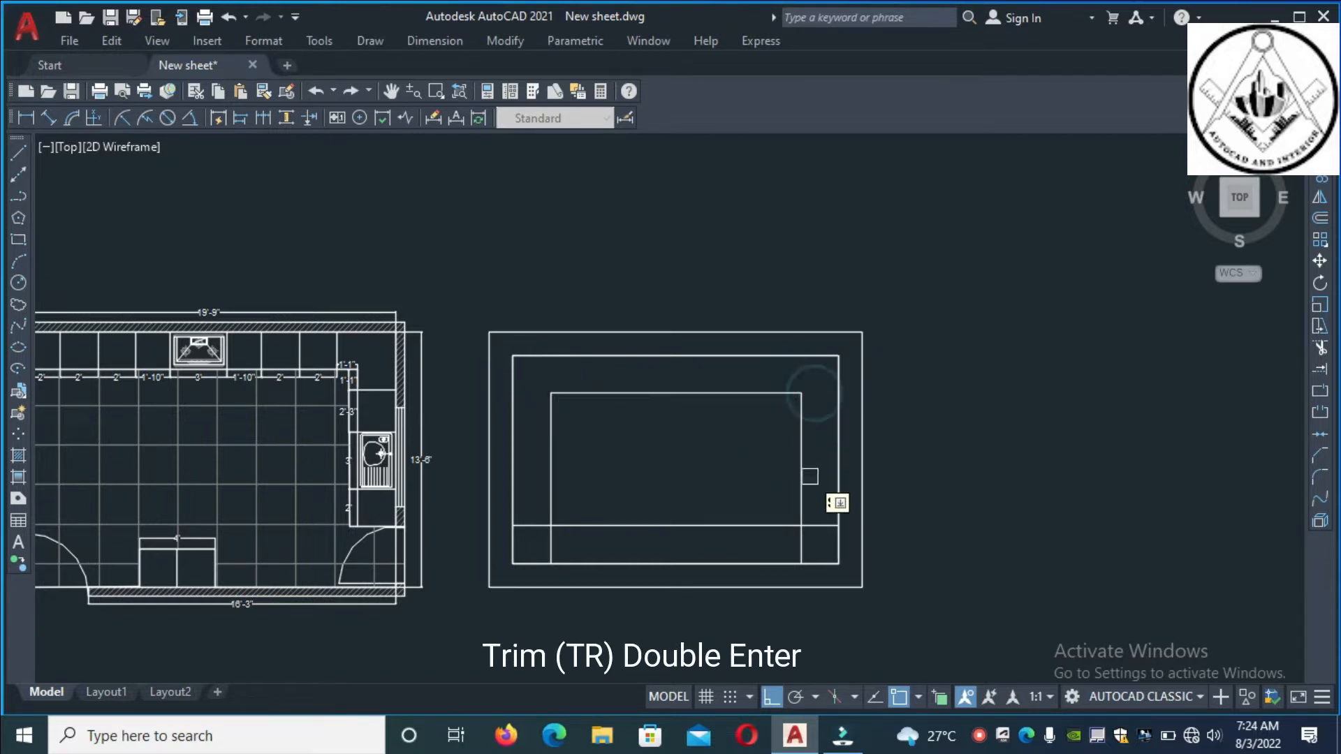
click(811, 528)
click(801, 543)
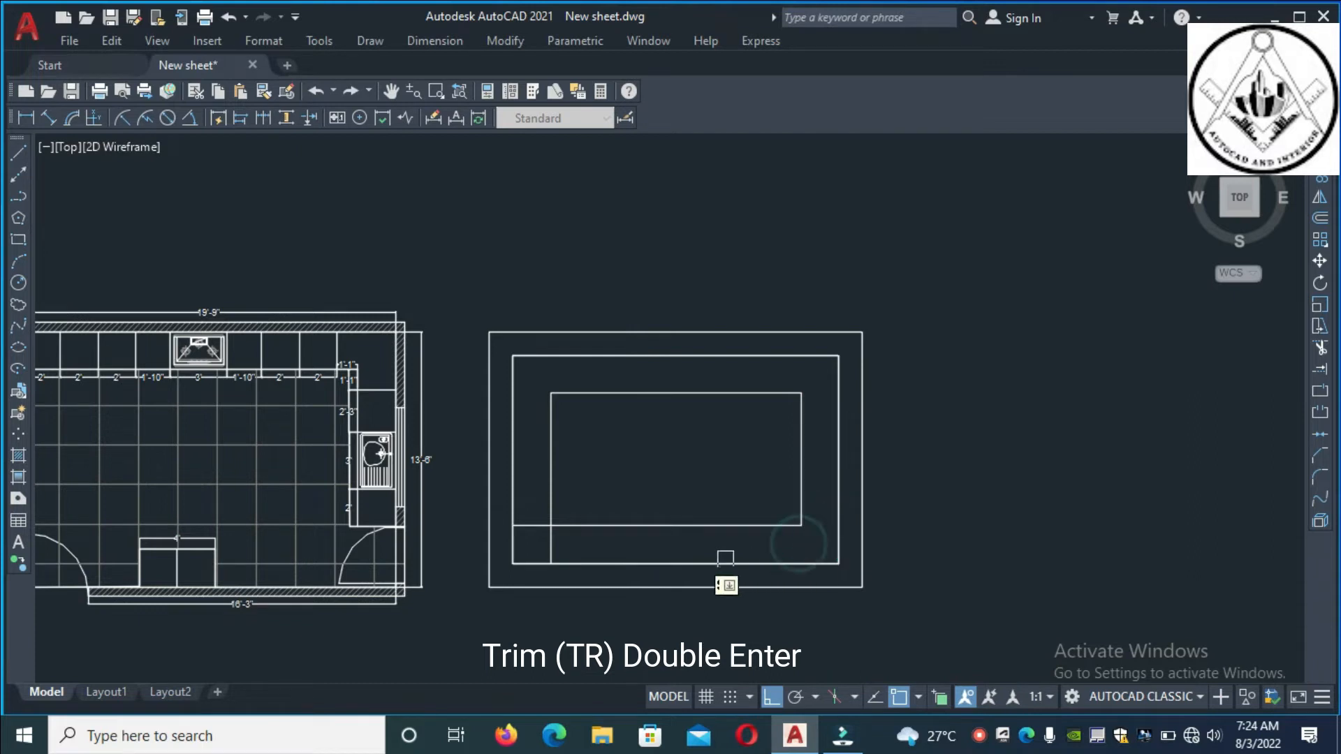
click(549, 547)
click(525, 532)
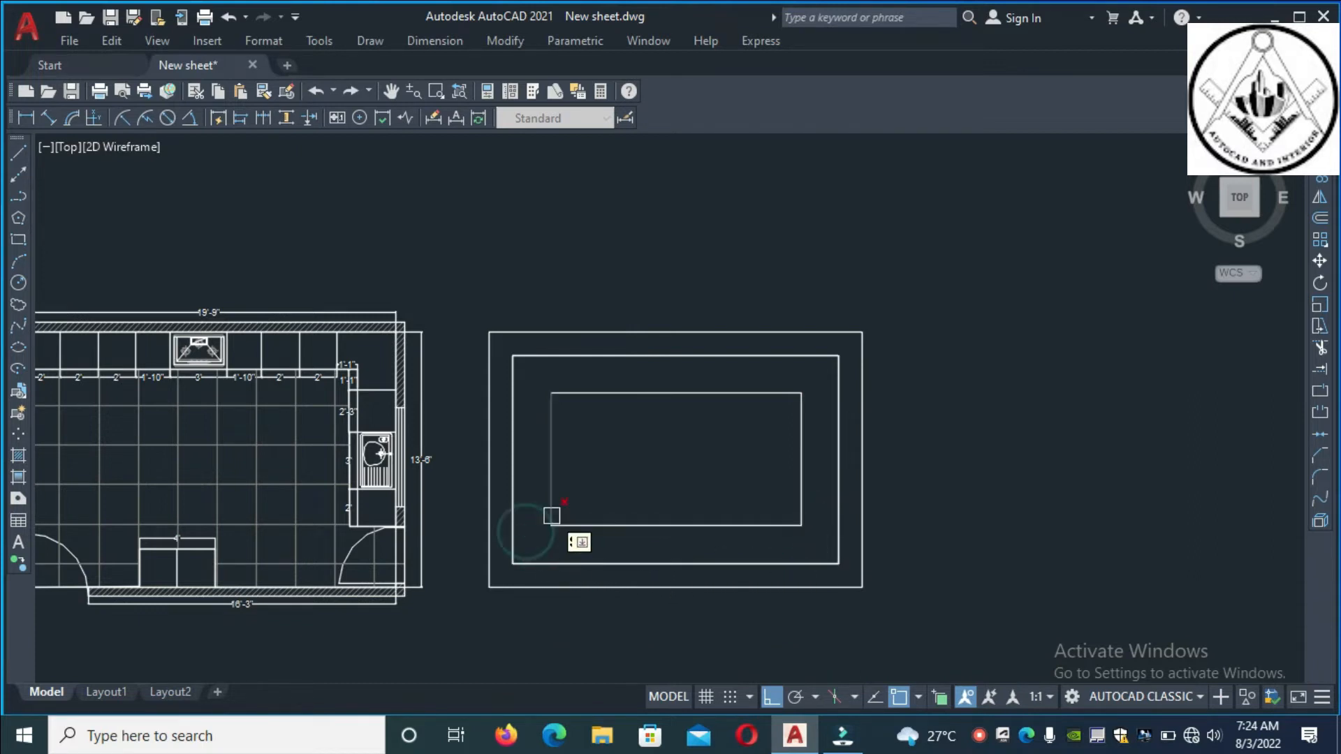
key(Escape)
- Offset the lower and upper sides of the innermost rectangle inward by 2'
text(o)
key(Return)
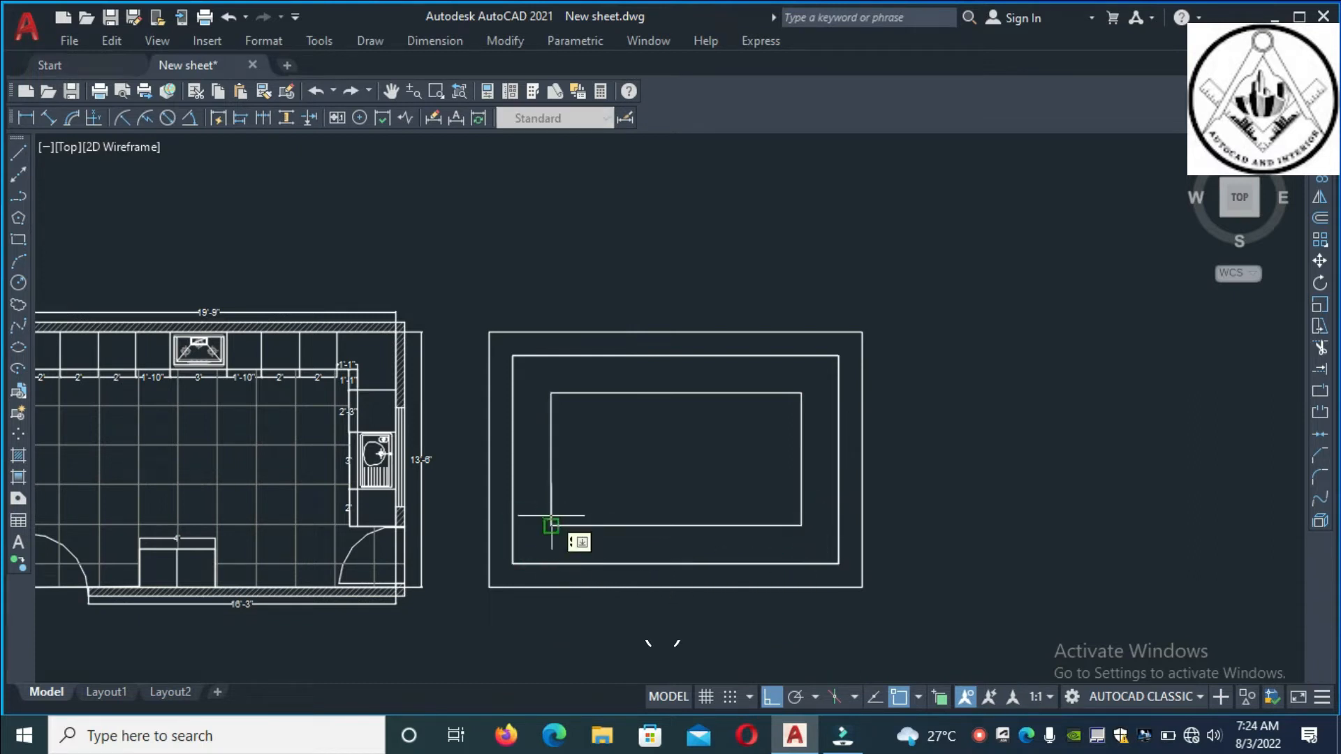
text(15)
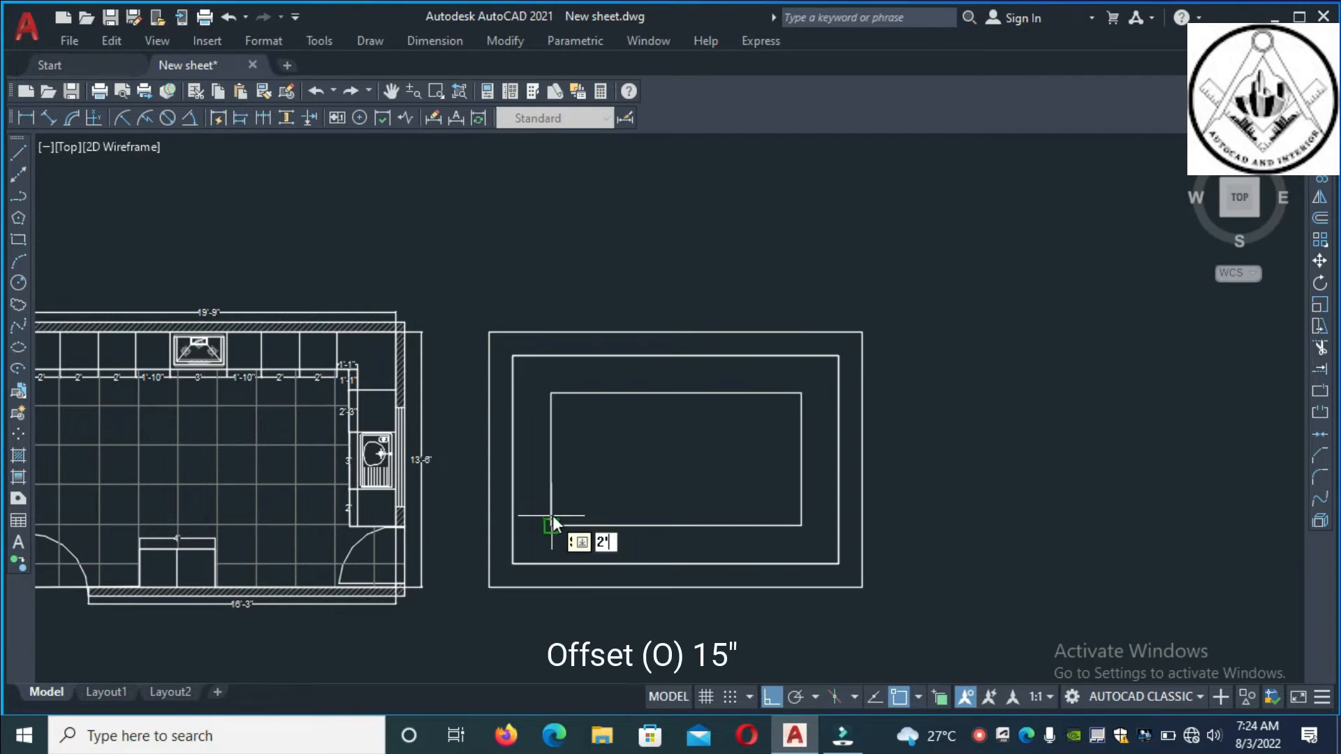
key(Return)
click(620, 525)
click(638, 476)
click(682, 393)
click(704, 457)
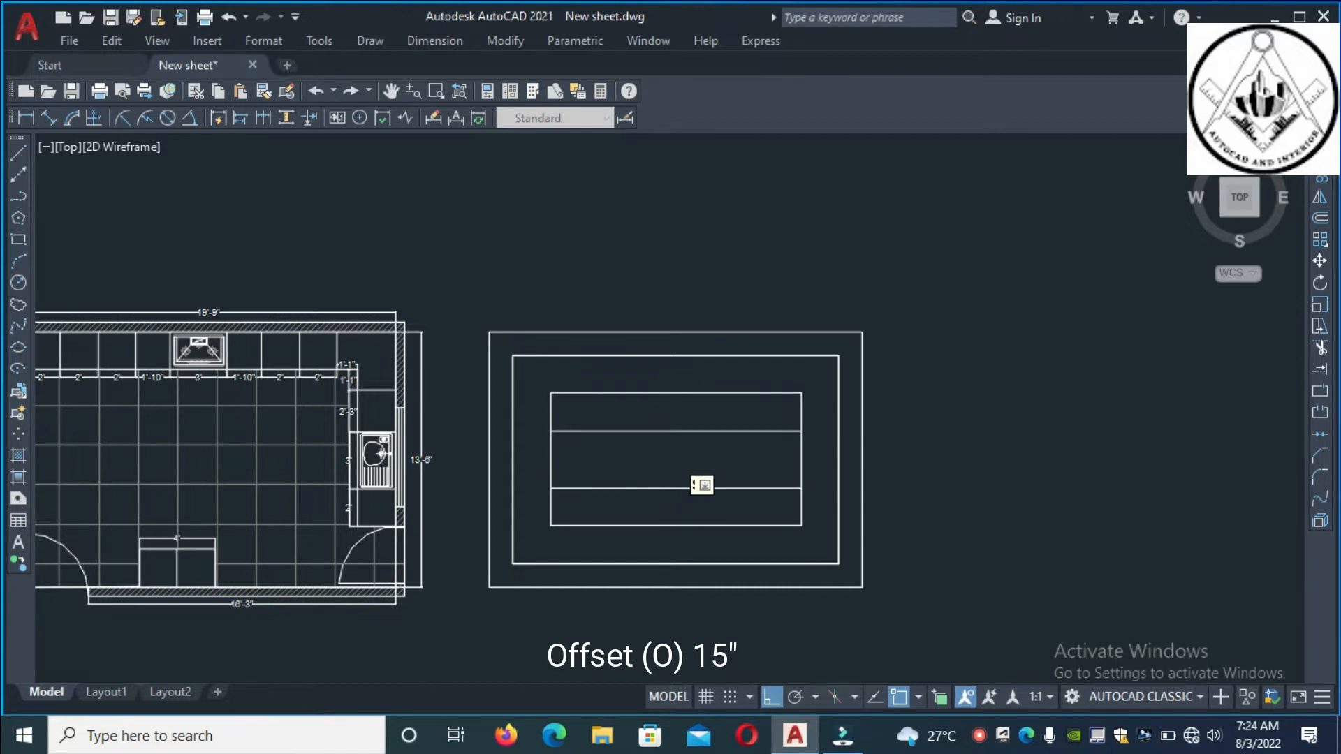
key(Escape)
- Trim the two short sides between the new offset lines to leave two separate horizontal strips
text(tr)
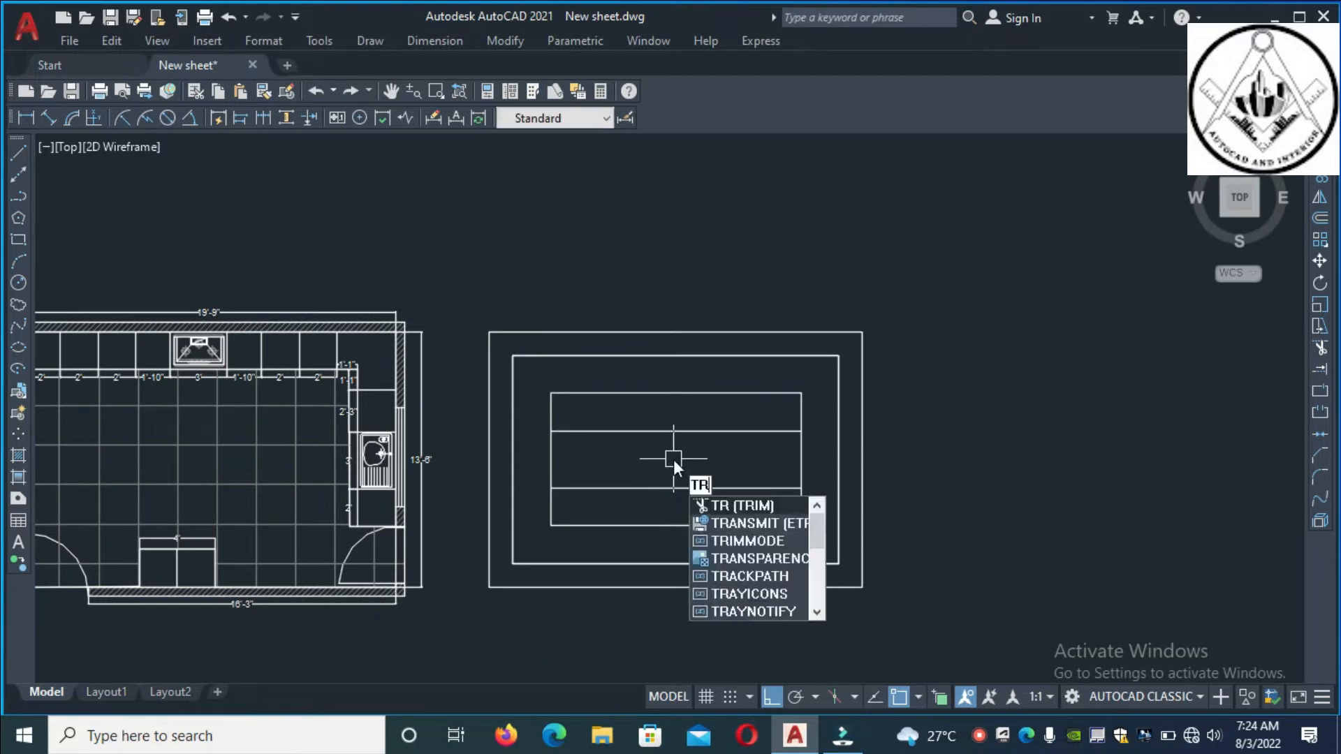
key(Return)
click(551, 462)
click(798, 459)
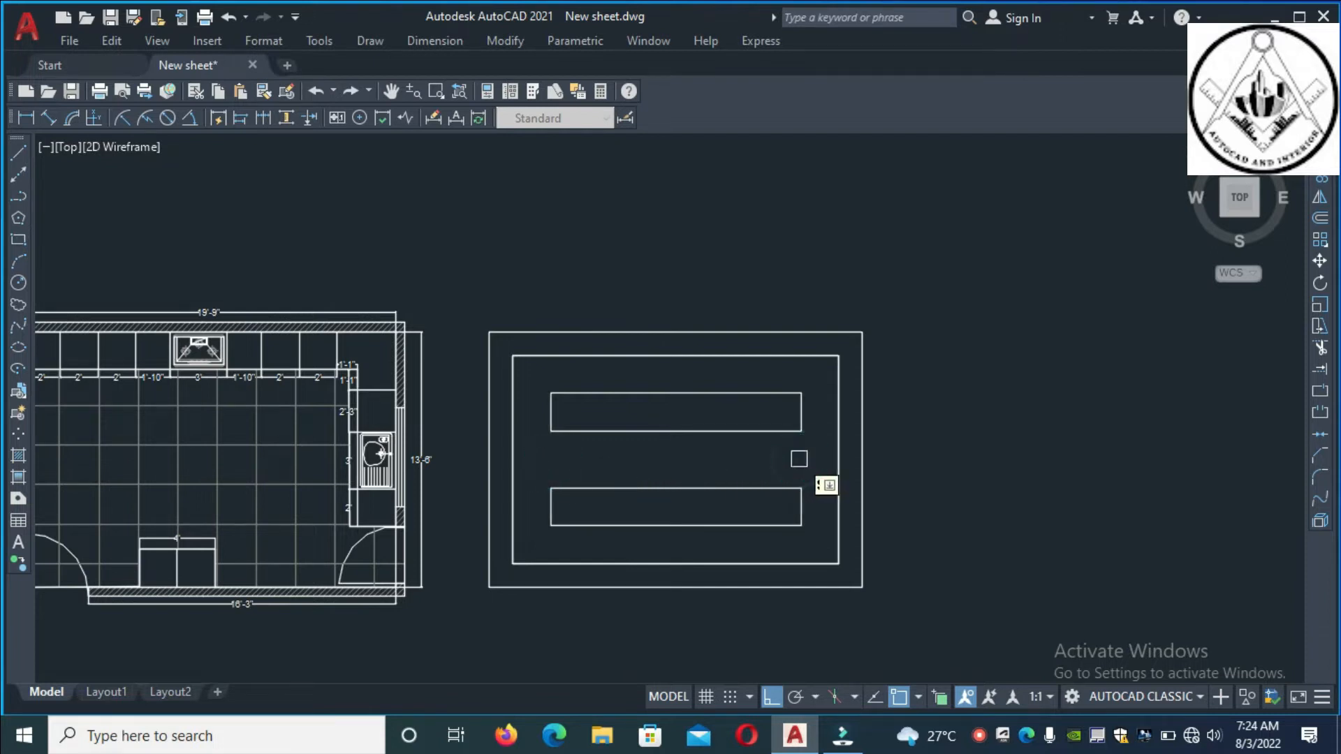
middle_drag(775, 463, 897, 443)
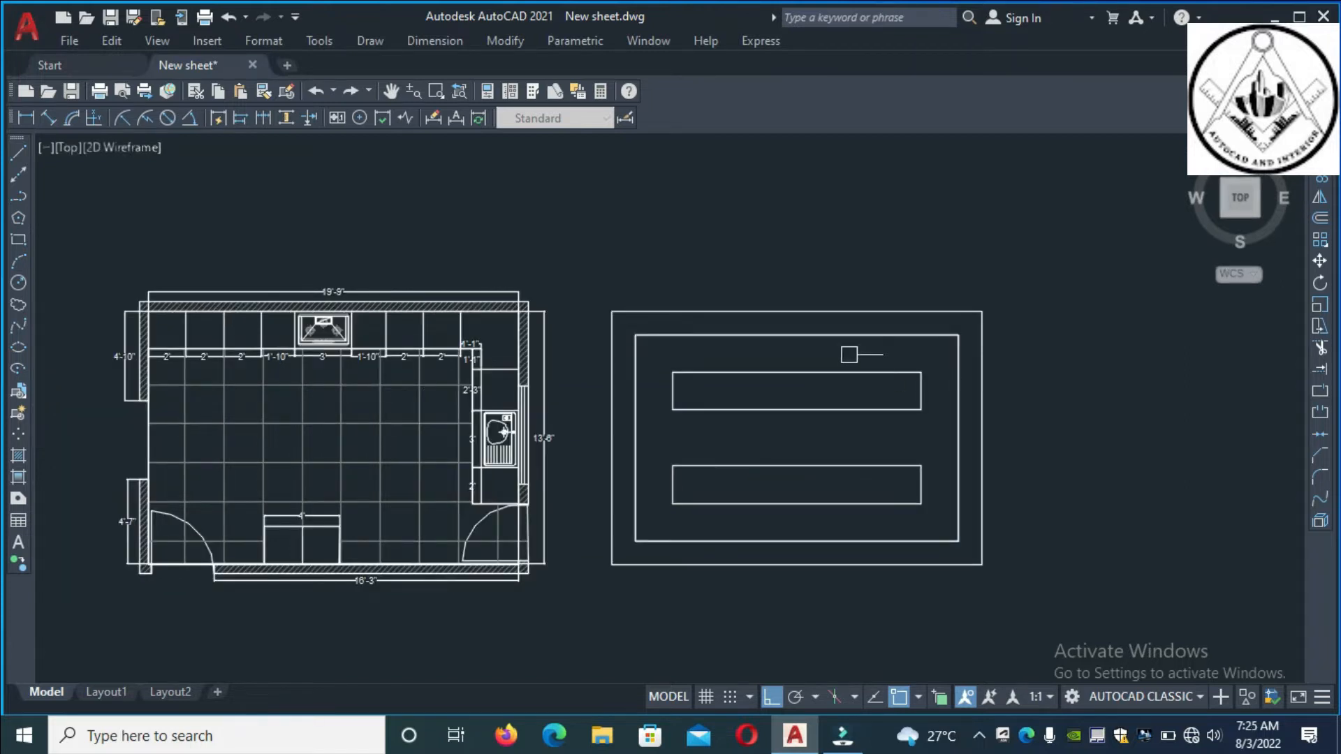
key(Escape)
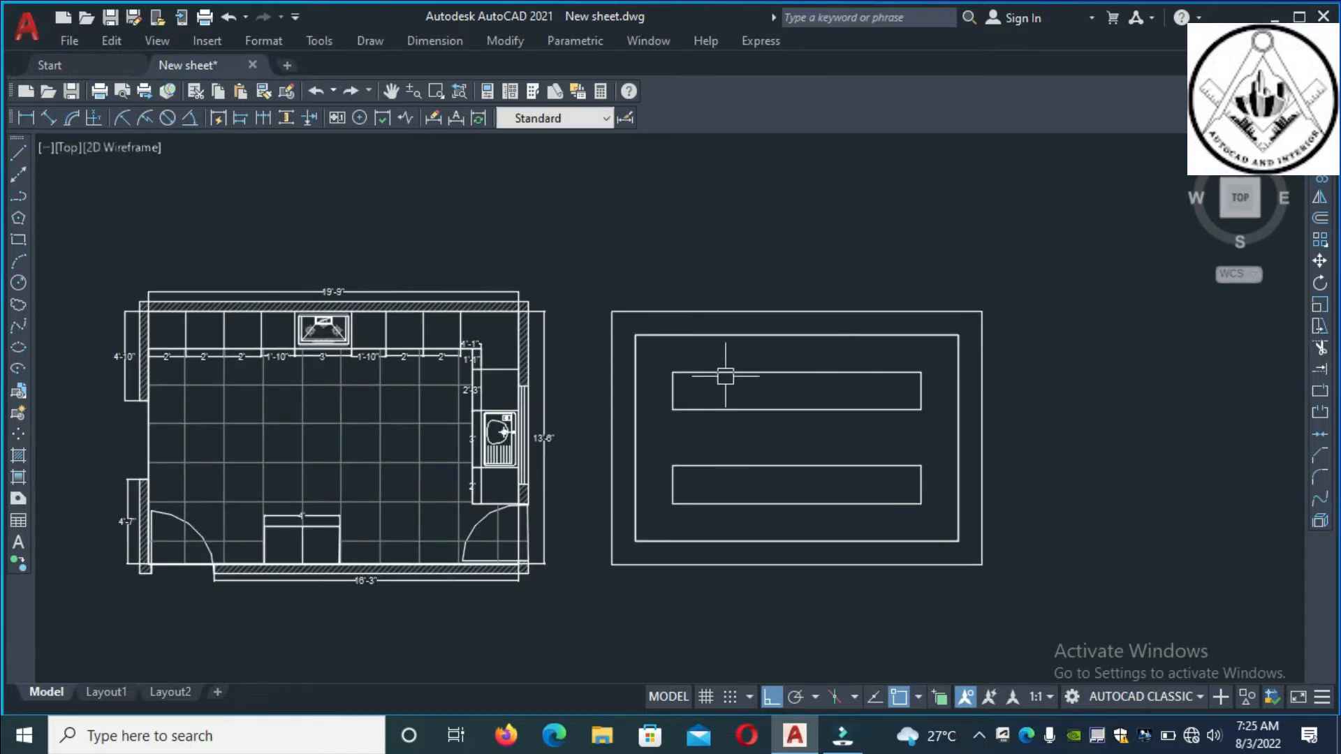
- Draw a narrow upright rectangle 4" wide and 3' high with lines, in the empty space right of the outer rectangle
click(17, 155)
click(1046, 366)
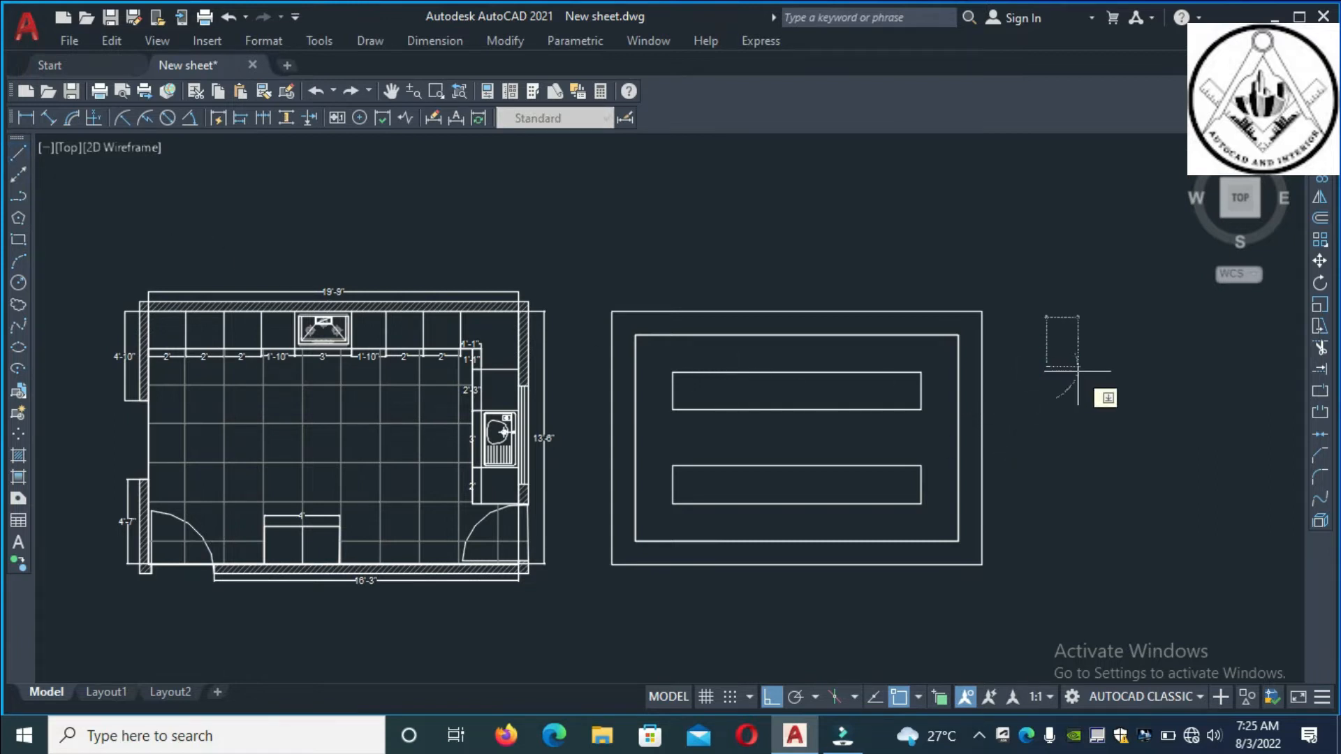
text(4)
key(Return)
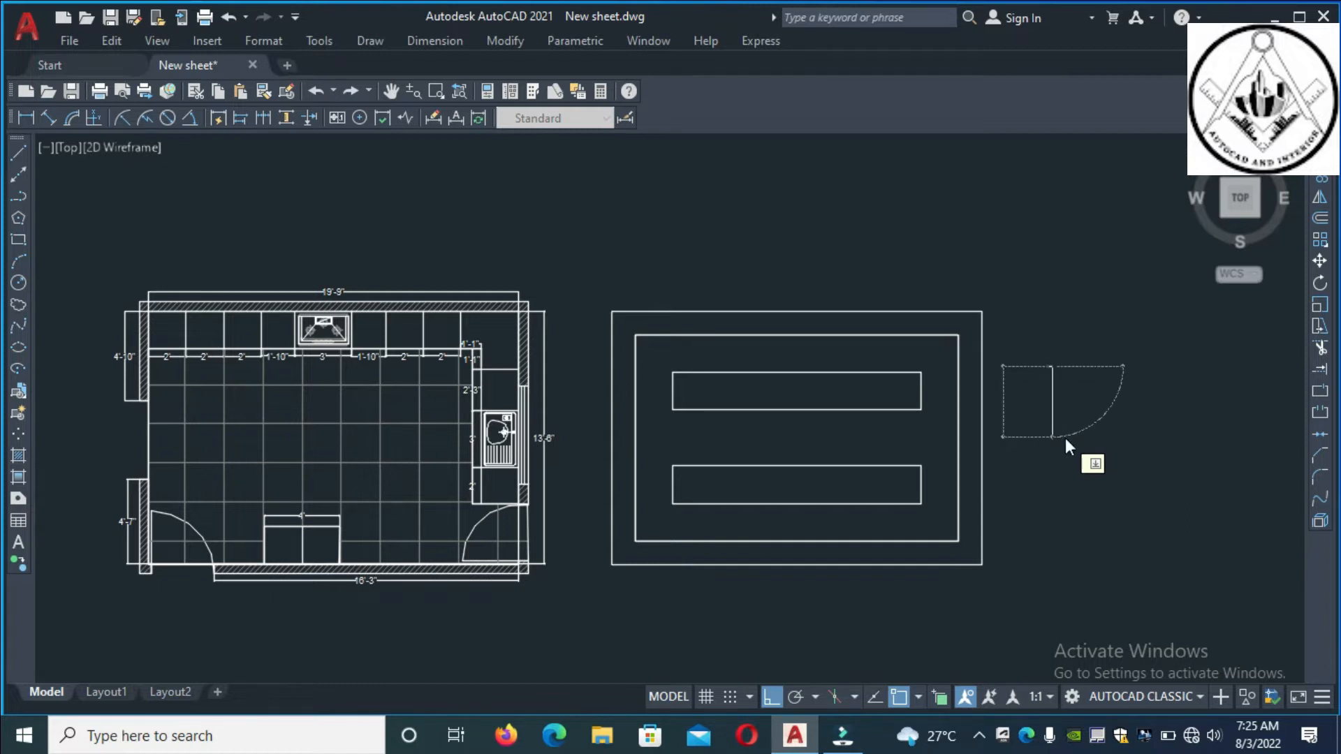
text(3')
key(Return)
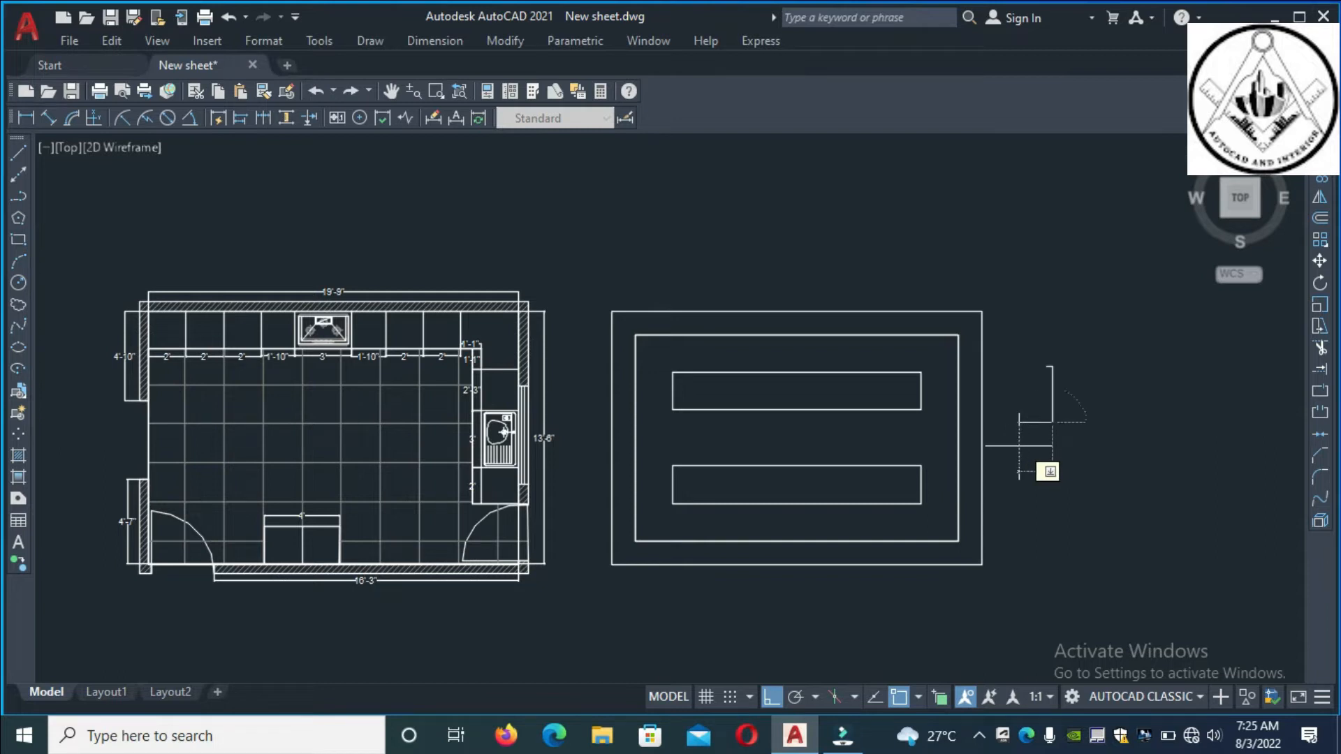
key(Return)
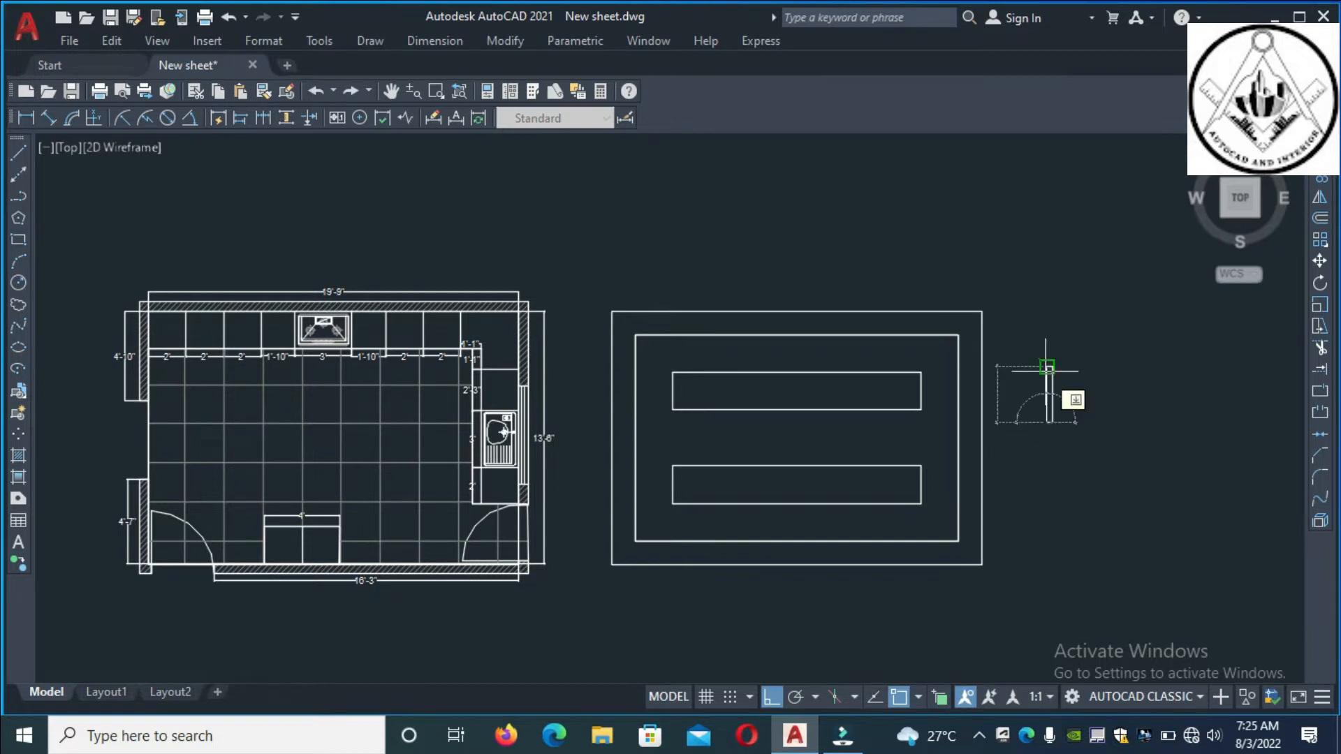
click(1046, 367)
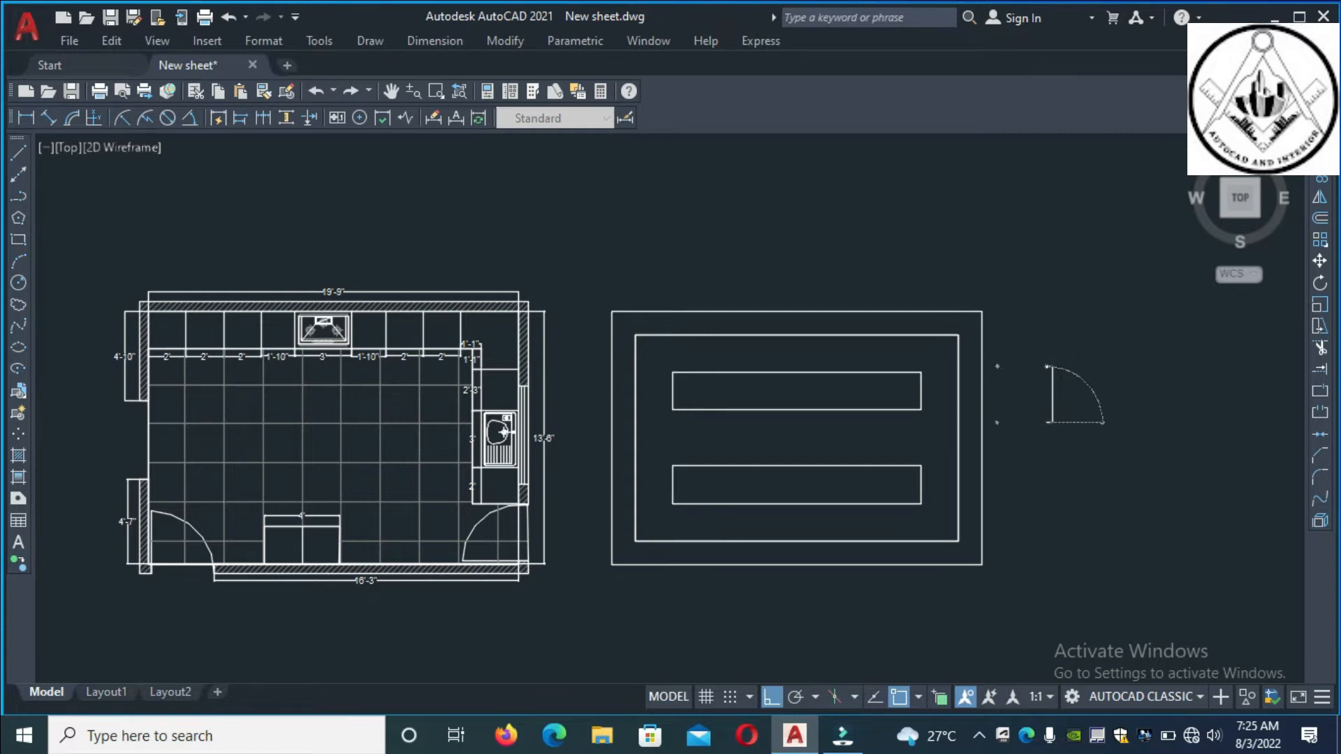
key(Escape)
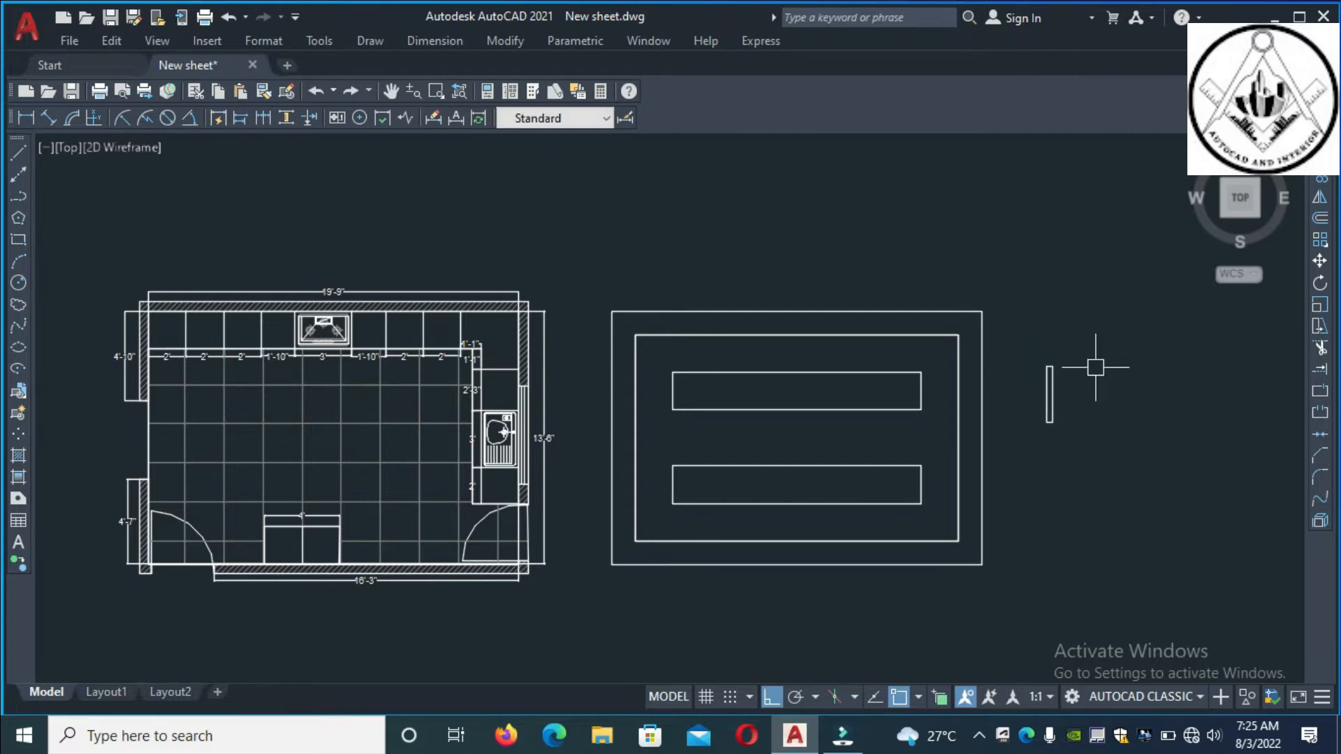
- Copy the narrow bar from its middle to both ends of the upper strip, crossing the frame line above it
text(co)
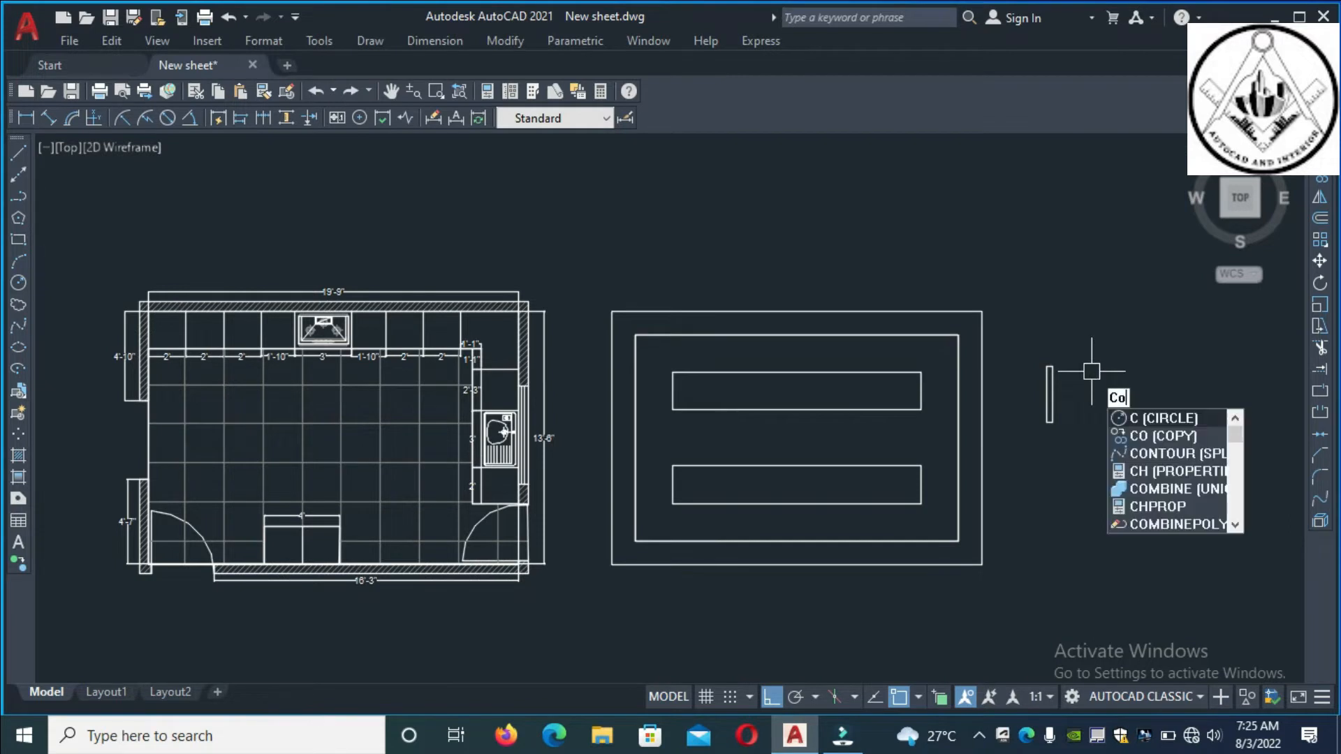
key(Return)
click(1080, 439)
click(1037, 336)
key(Return)
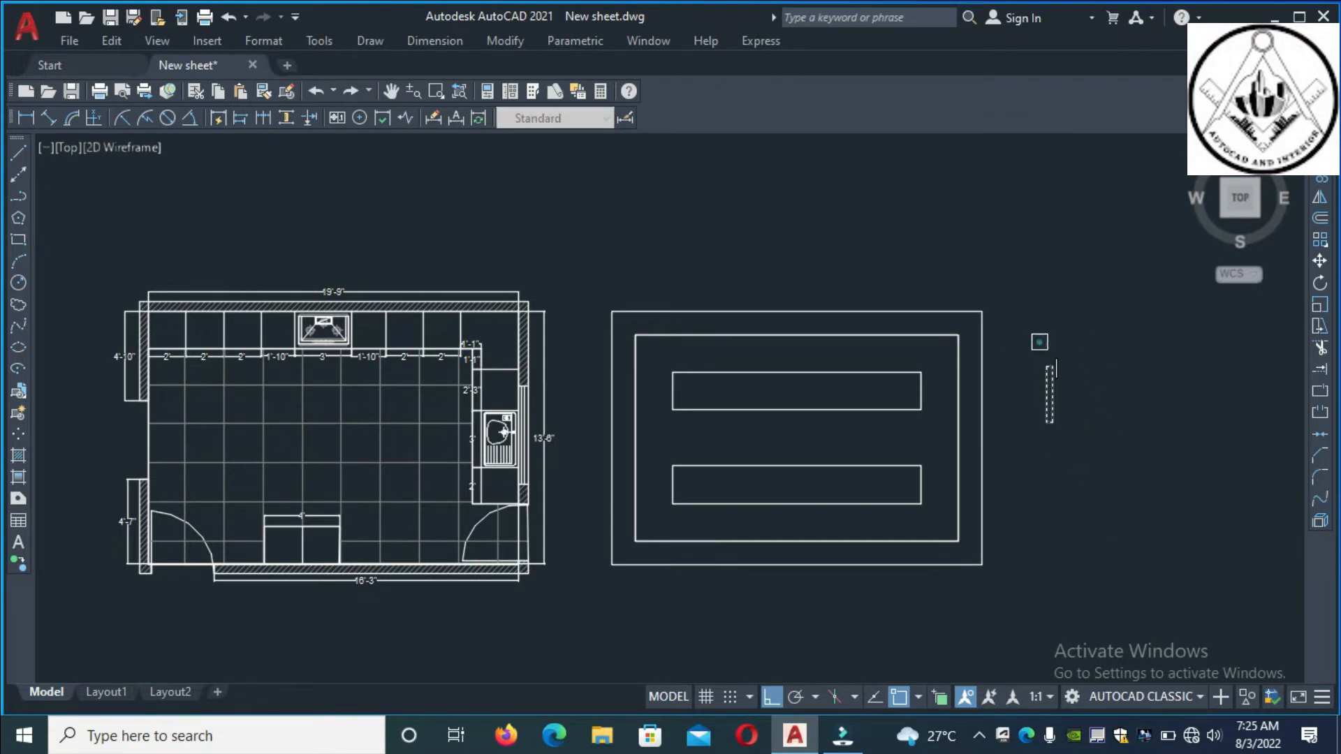
click(1050, 395)
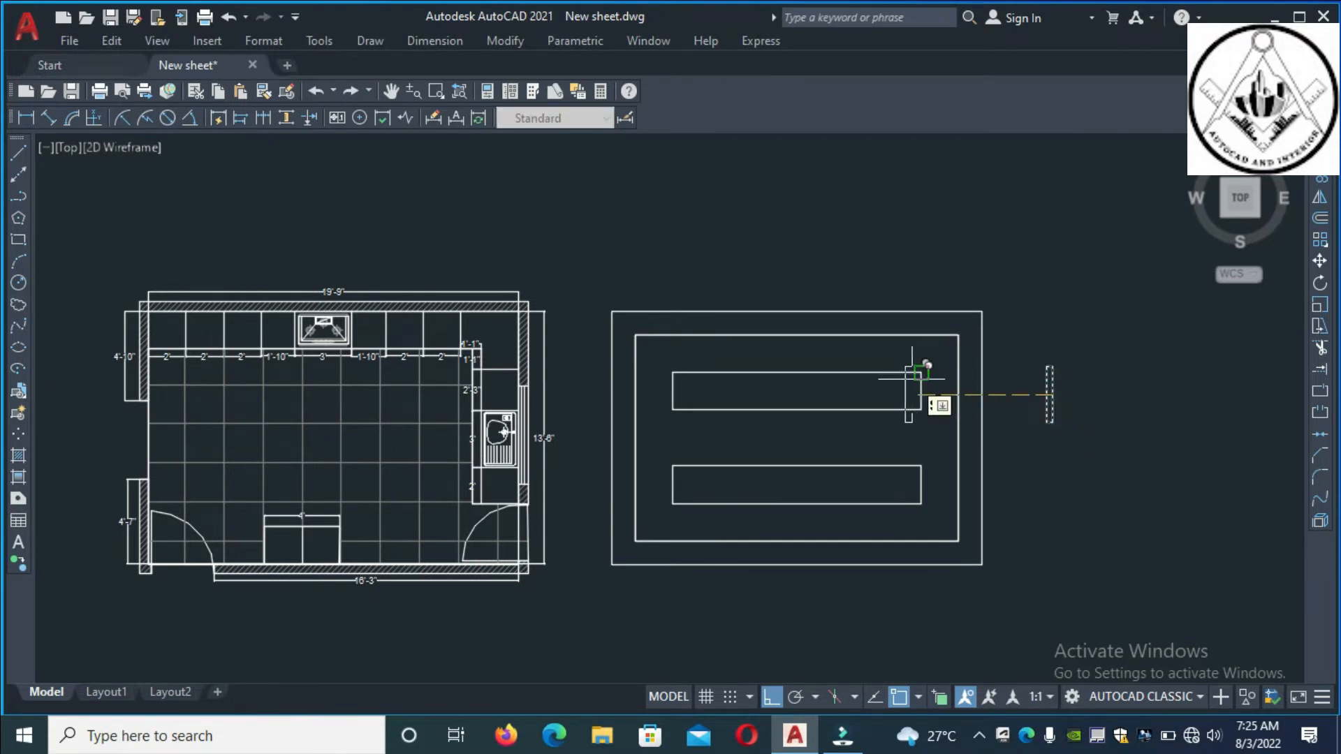
scroll(907, 380, up, 2)
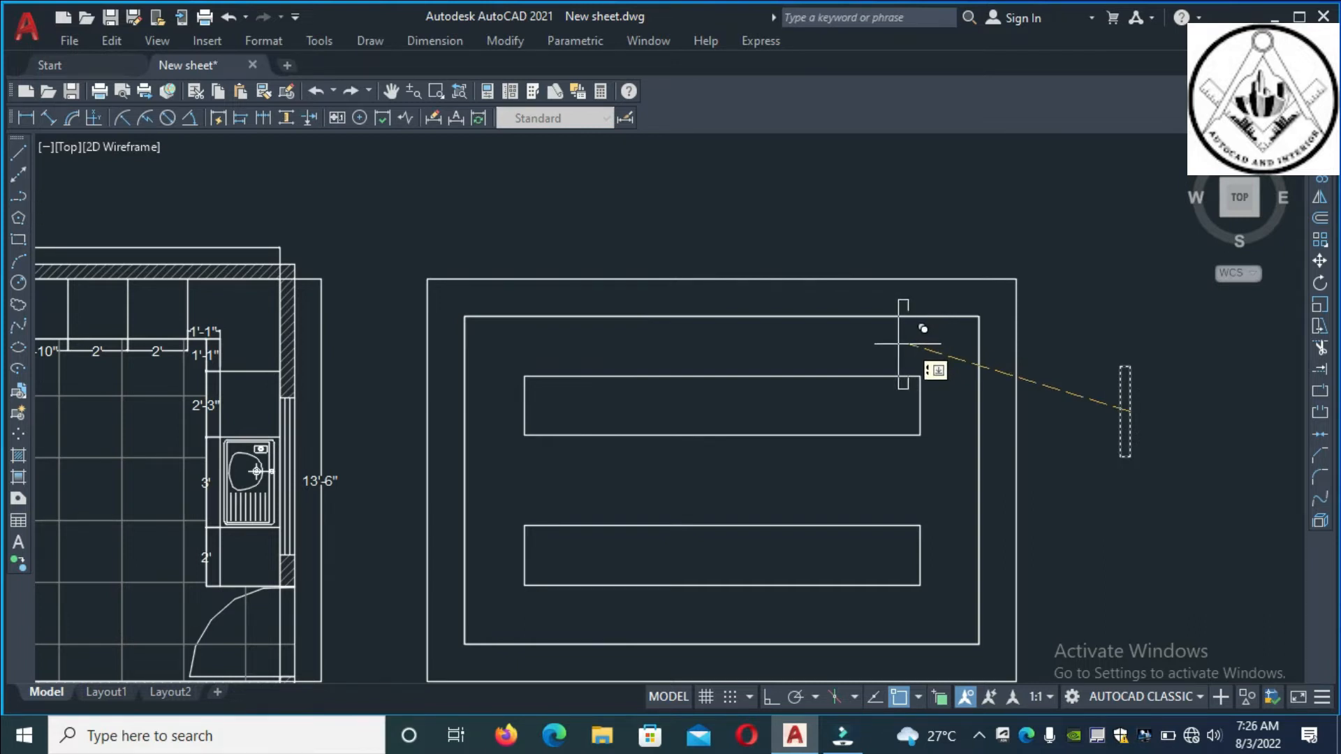
click(903, 343)
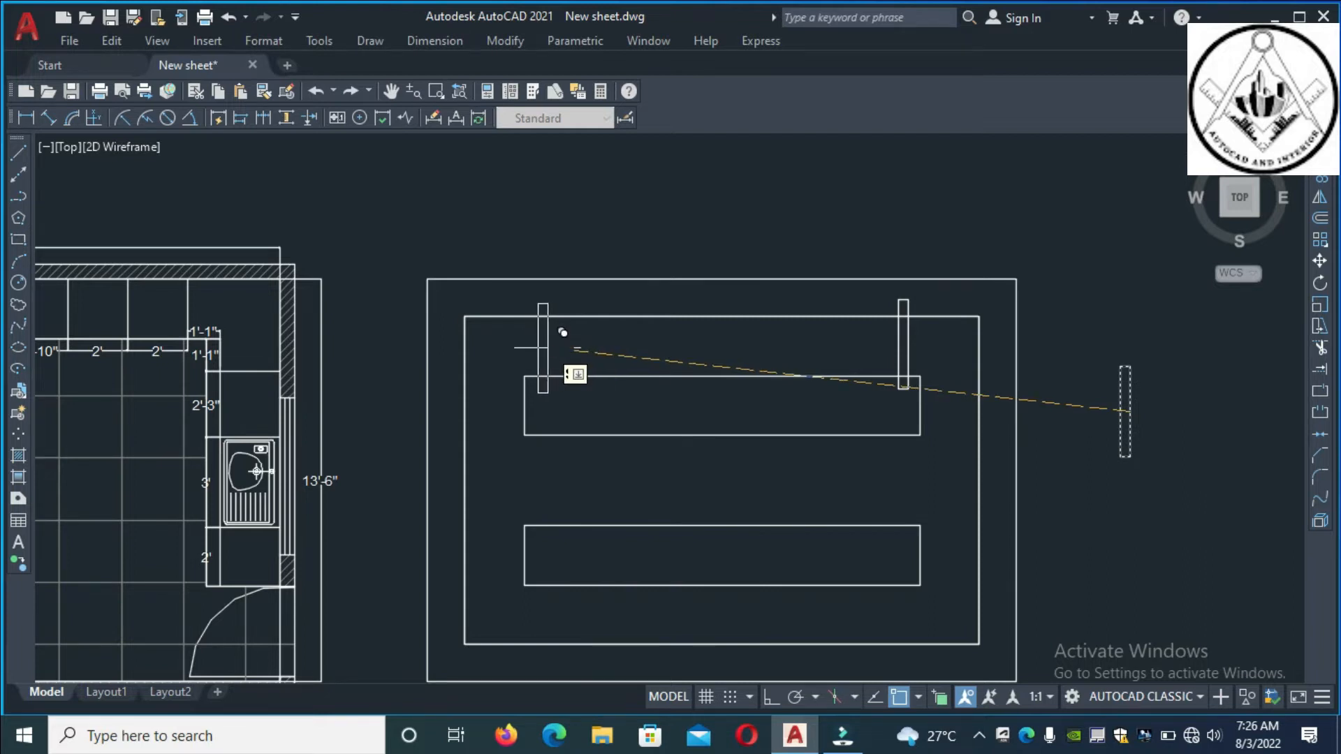
click(544, 346)
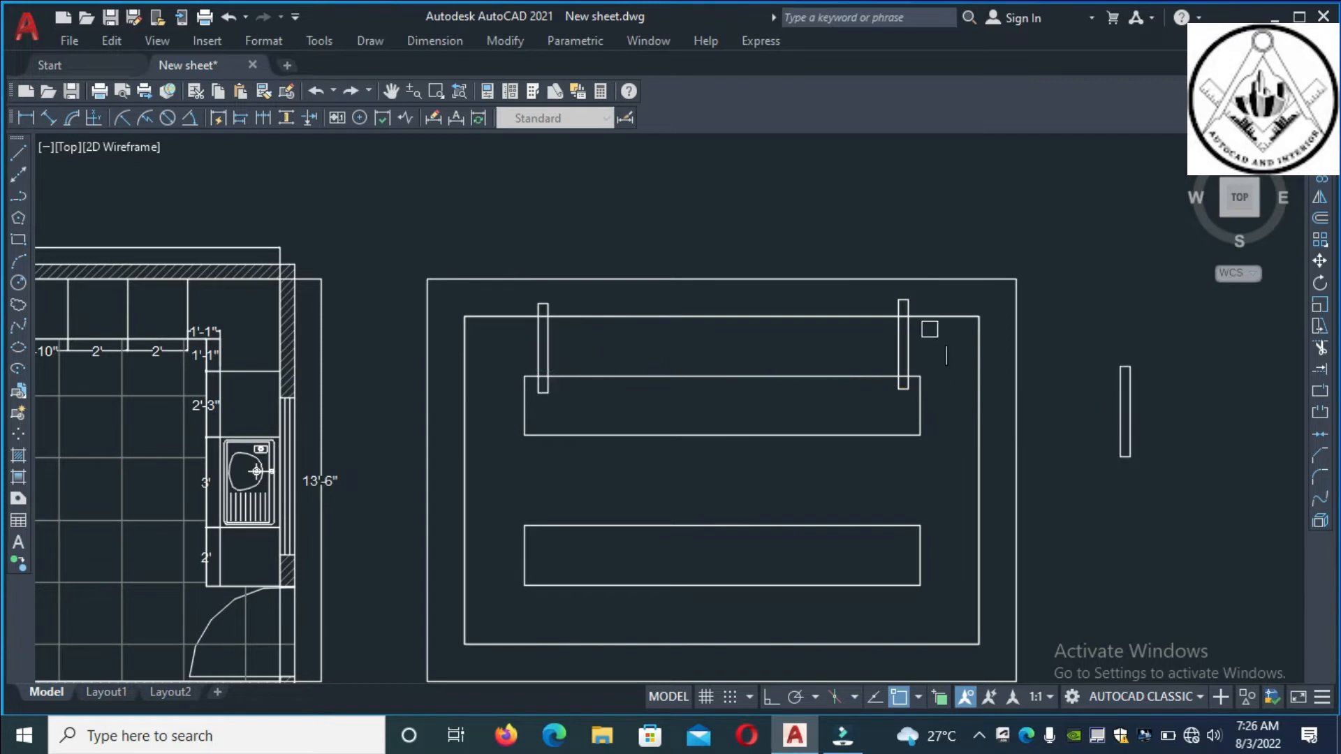
- Copy the two narrow bars straight down from the upper strip so they cross the lower strip and the frame line below it
click(935, 362)
click(521, 343)
scroll(542, 301, up, 1)
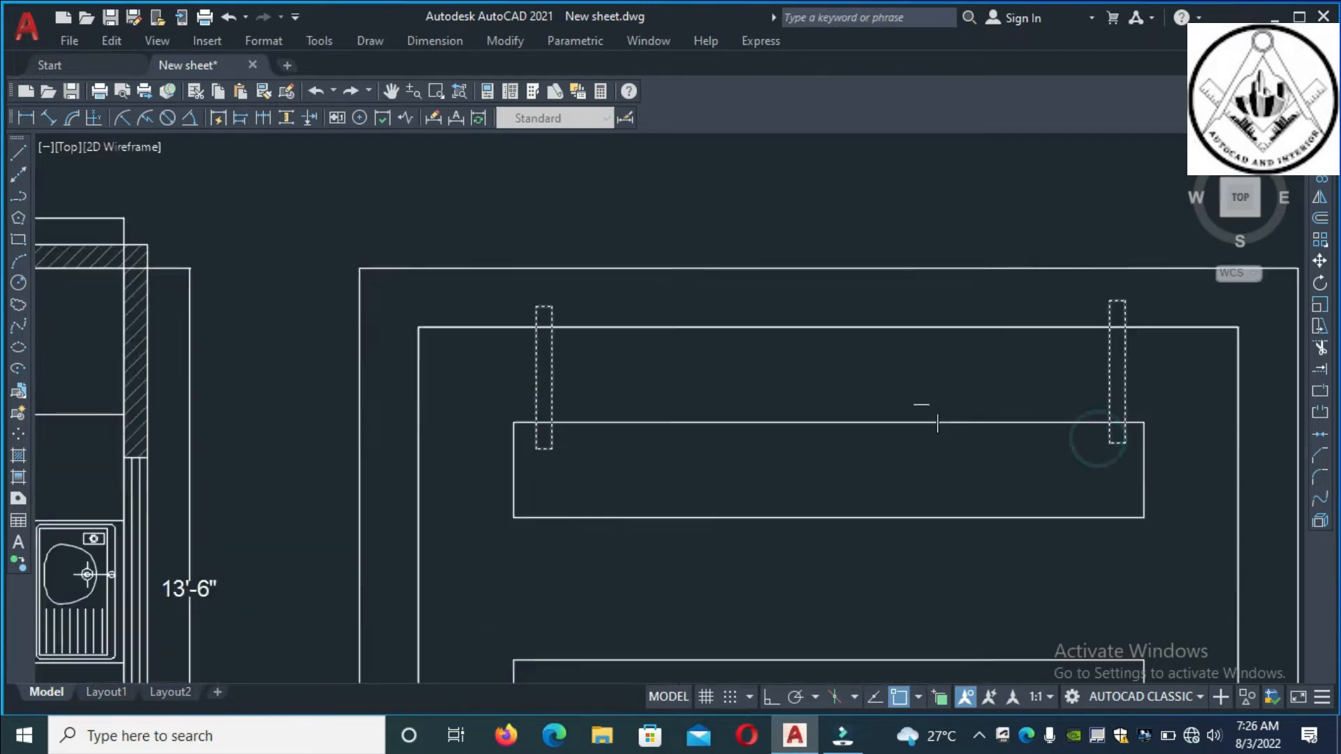
scroll(920, 397, down, 2)
click(900, 426)
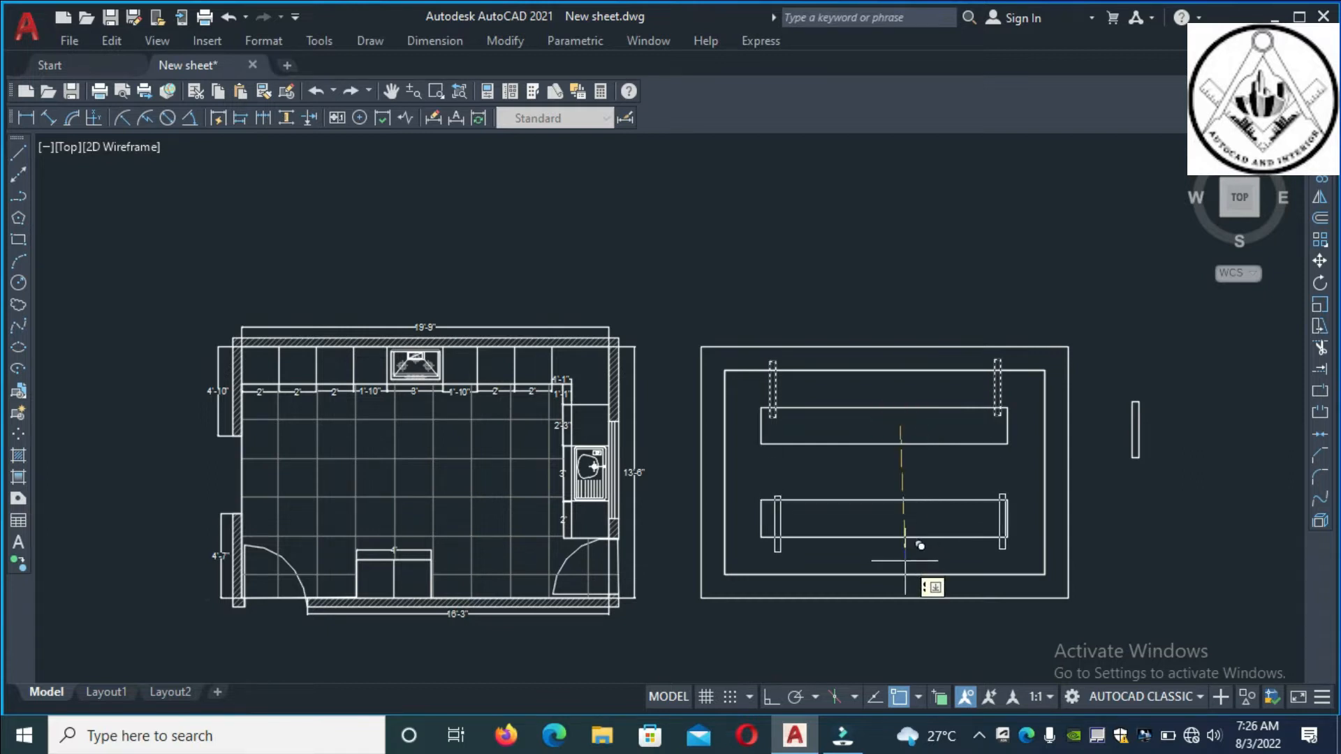
key(F8)
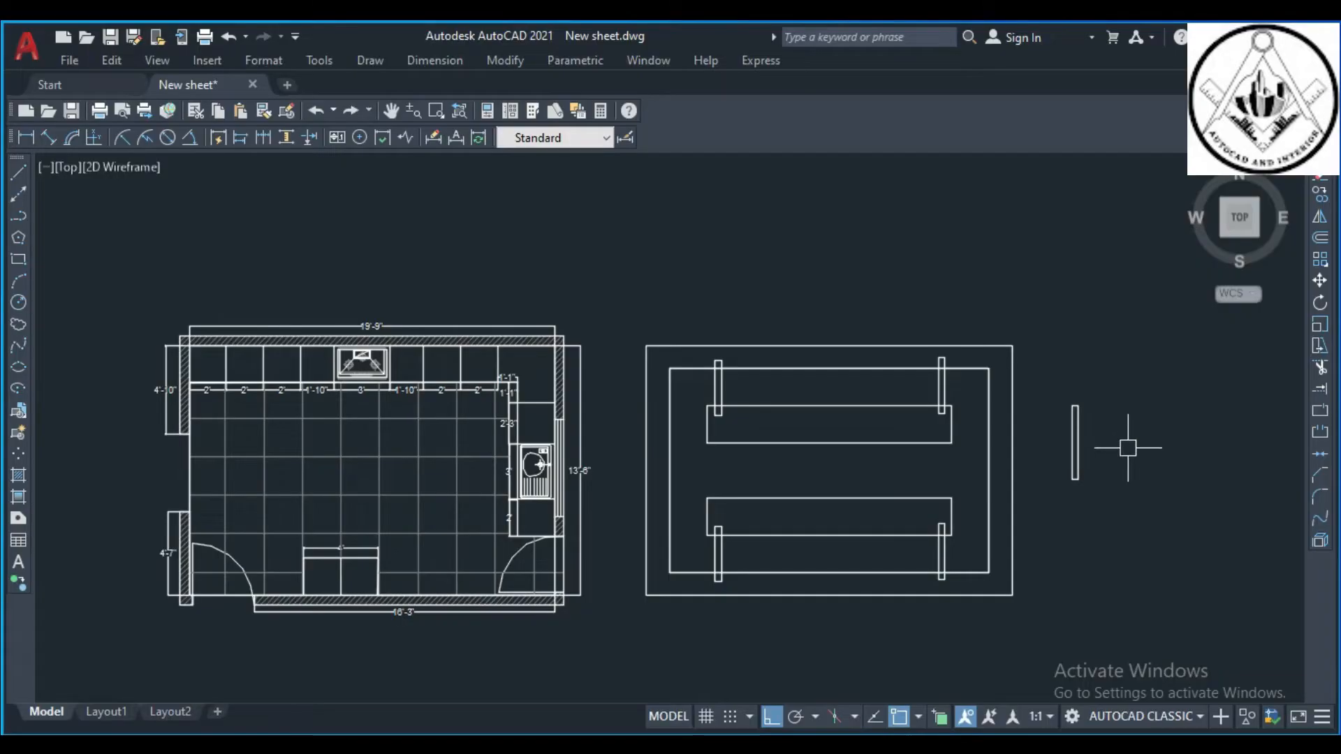
- Copy the spare narrow bar beside the layout to the centre so it bridges the upper and lower strips
text(co)
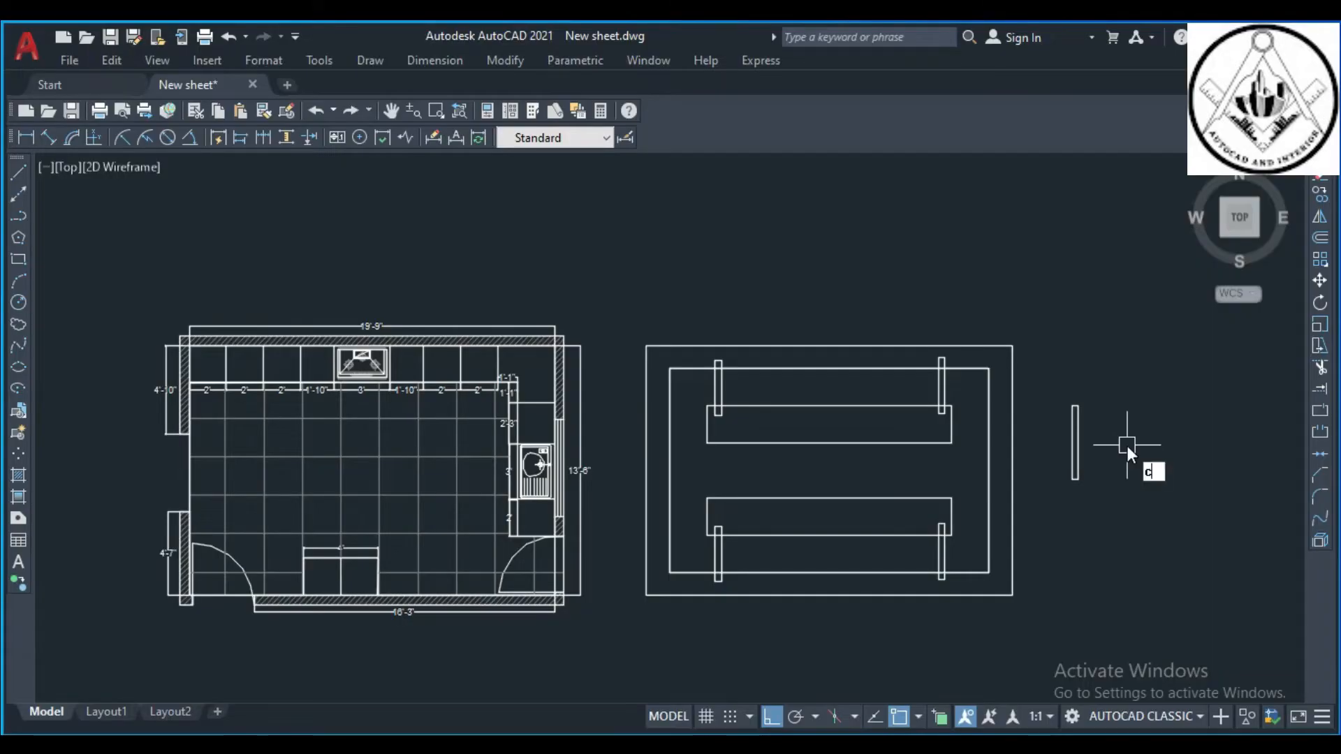
key(Return)
click(1107, 504)
click(1060, 382)
key(Return)
click(1087, 435)
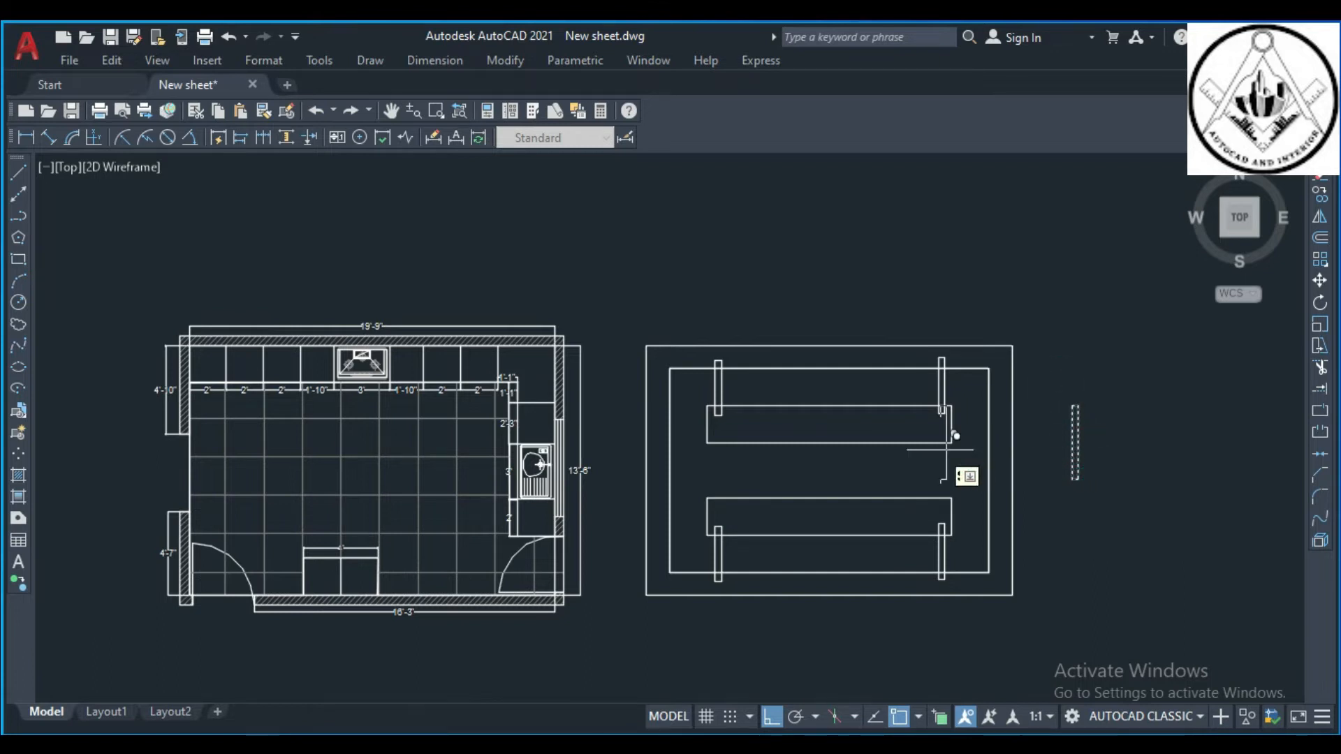
key(F8)
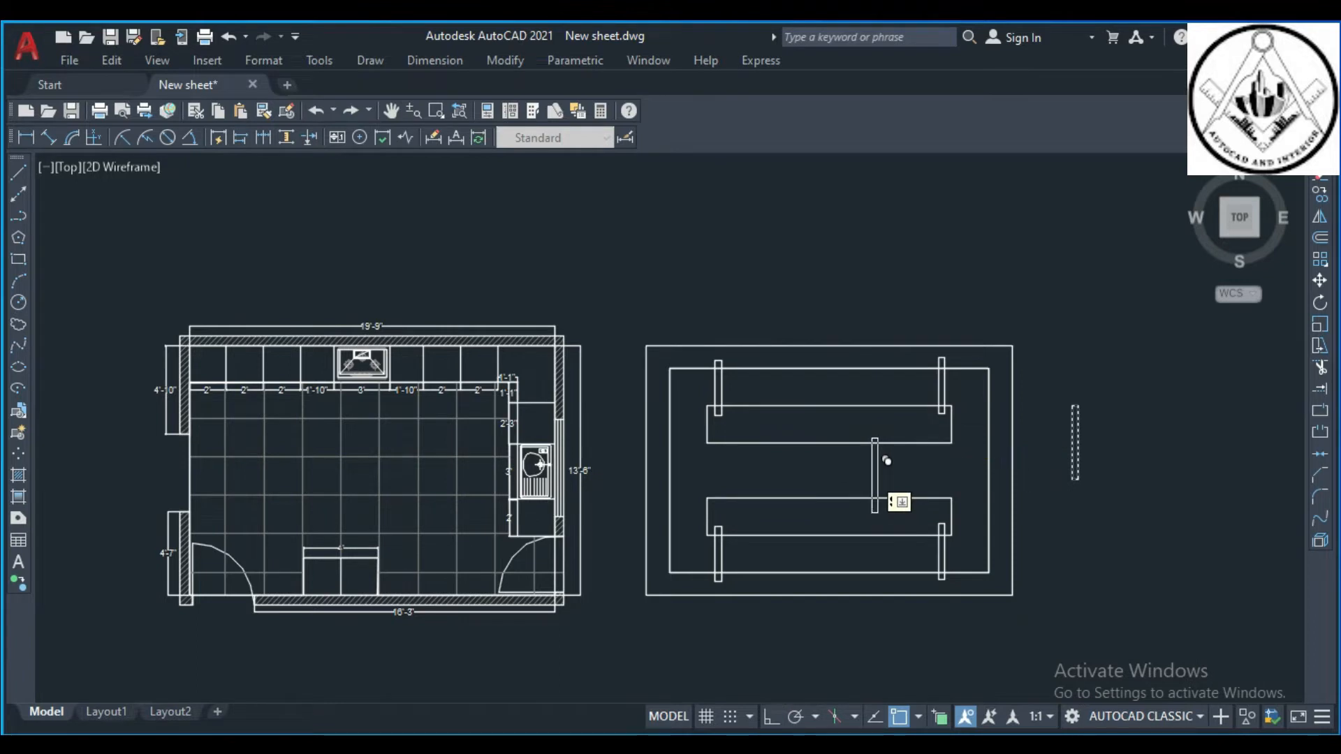
scroll(877, 475, up, 1)
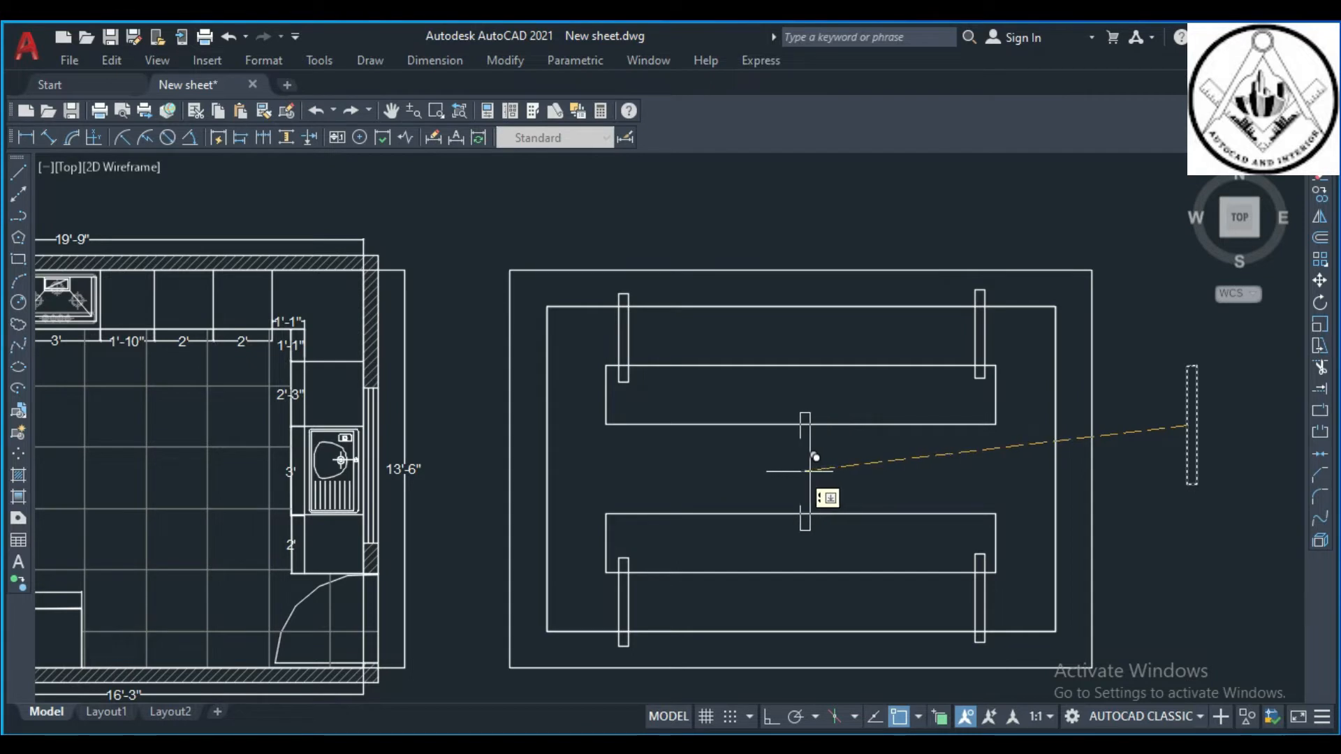
click(815, 458)
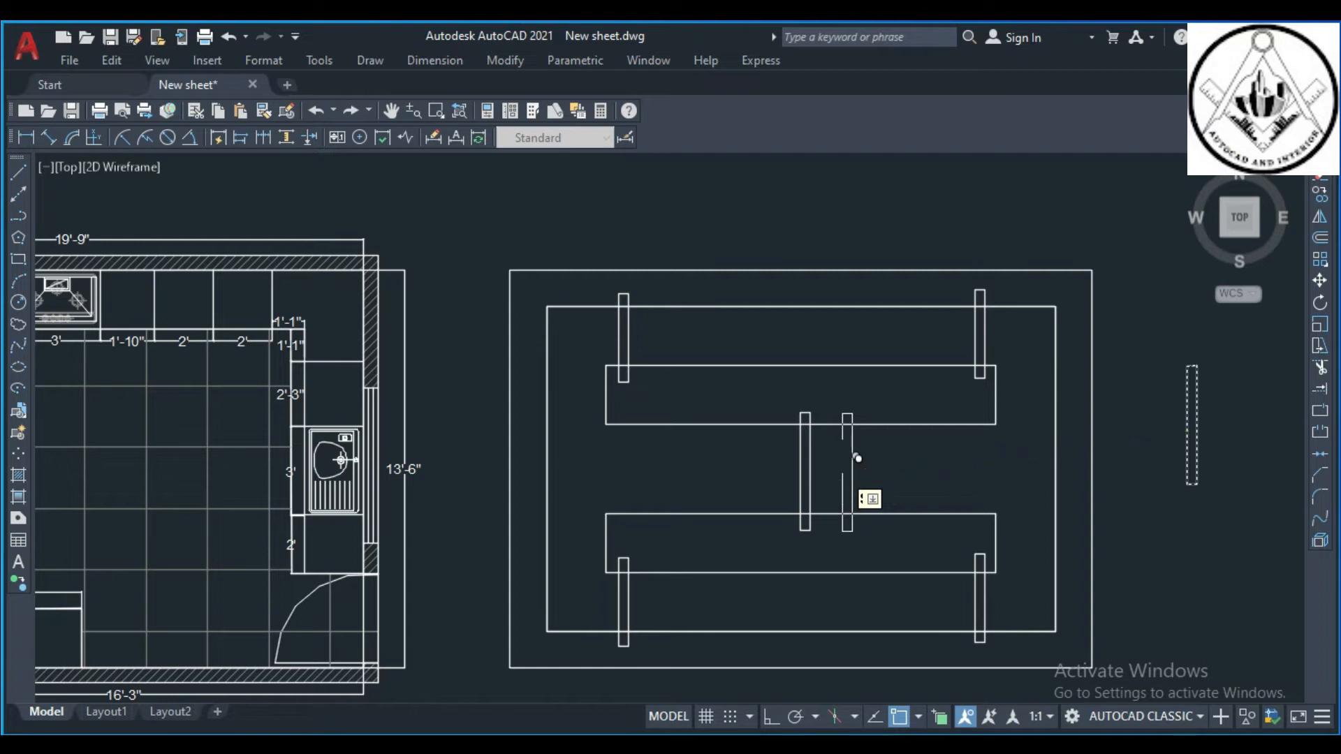
key(Escape)
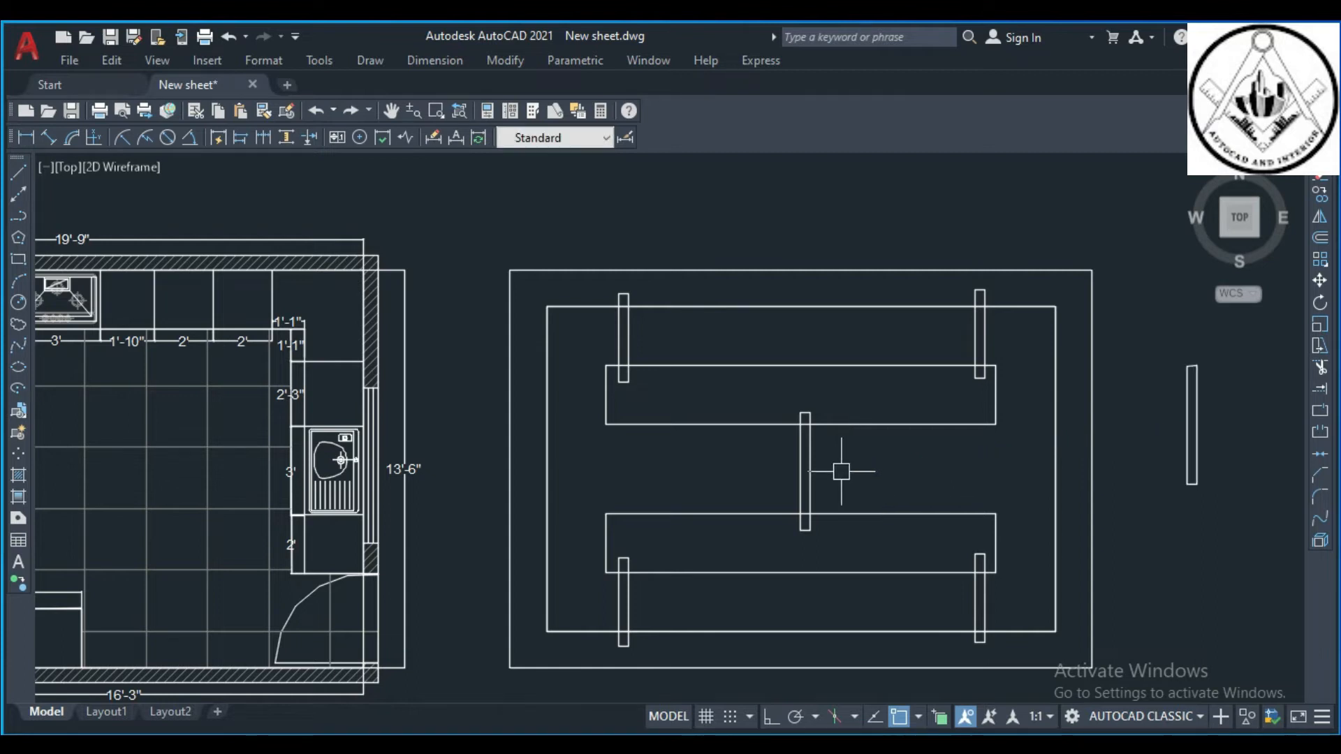
- Copy the central bridging bar horizontally once to each side, making three parallel bars between the strips
key(Return)
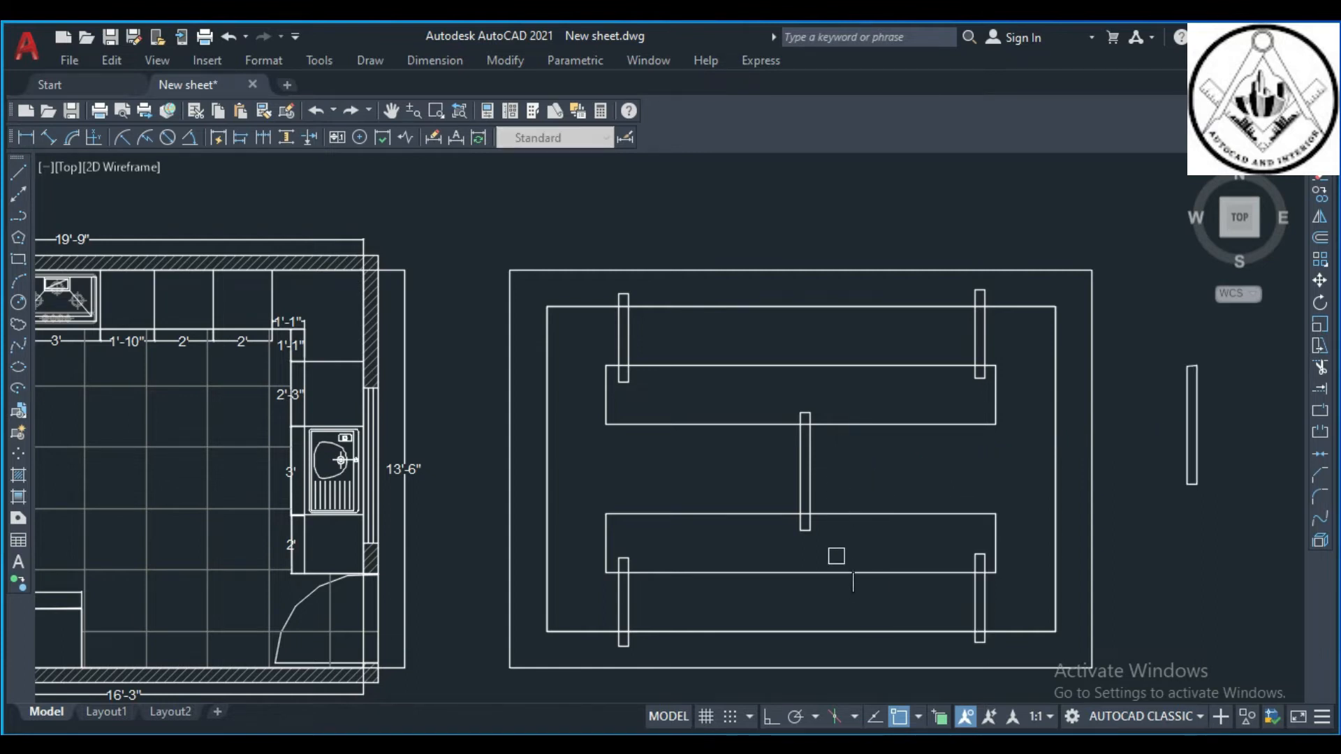
click(836, 557)
click(782, 524)
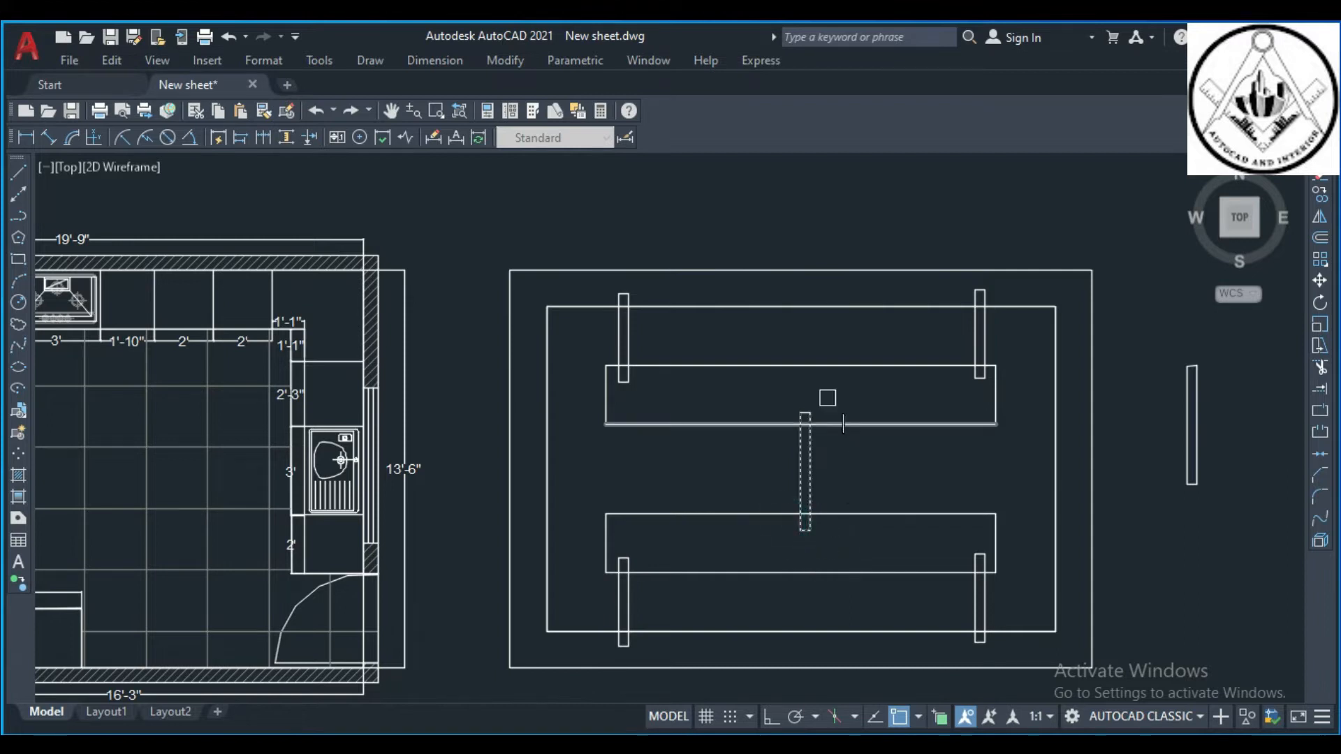
key(Return)
click(833, 473)
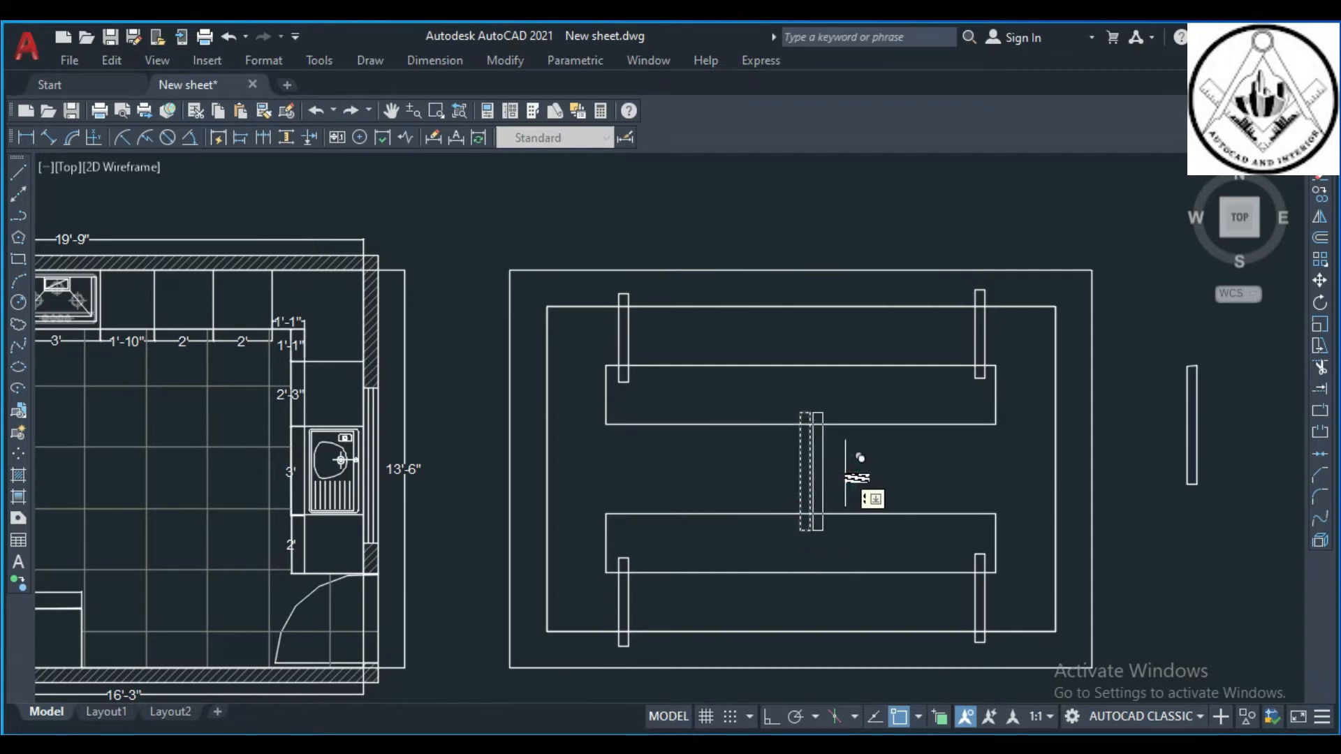
key(F8)
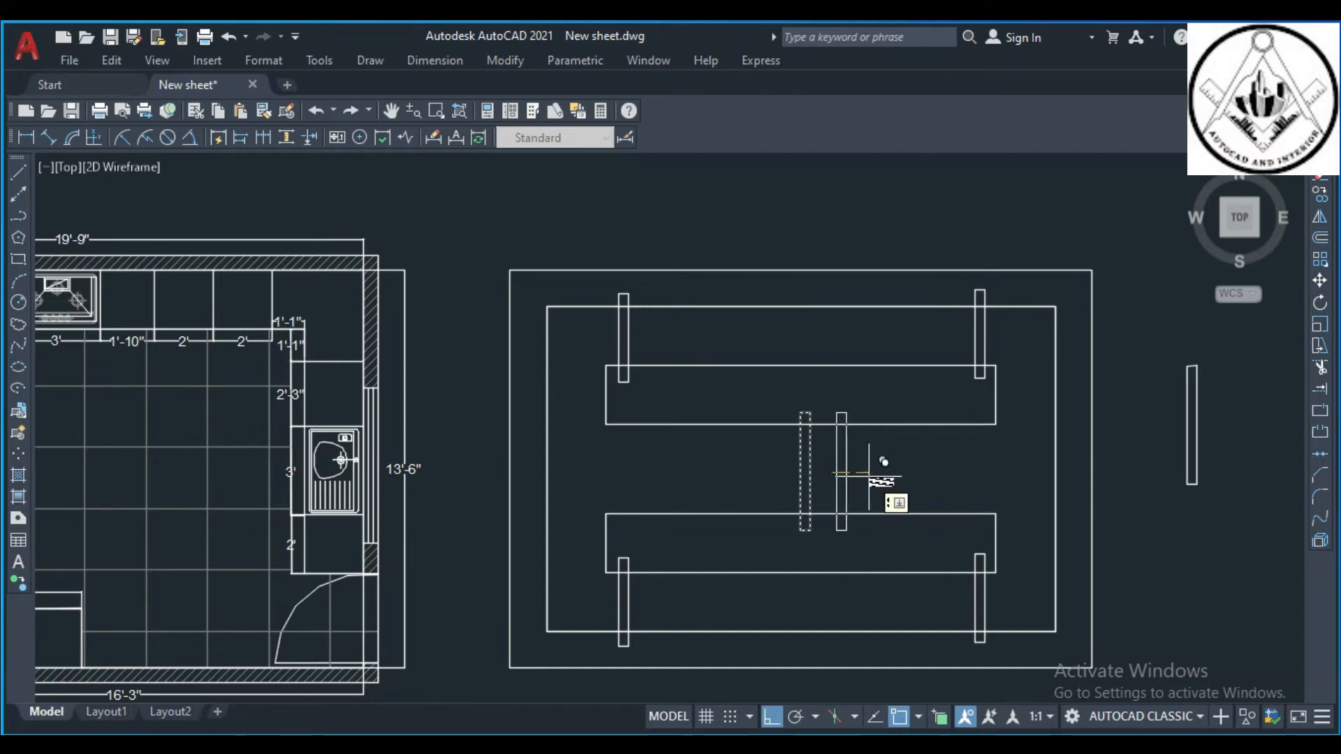
click(873, 477)
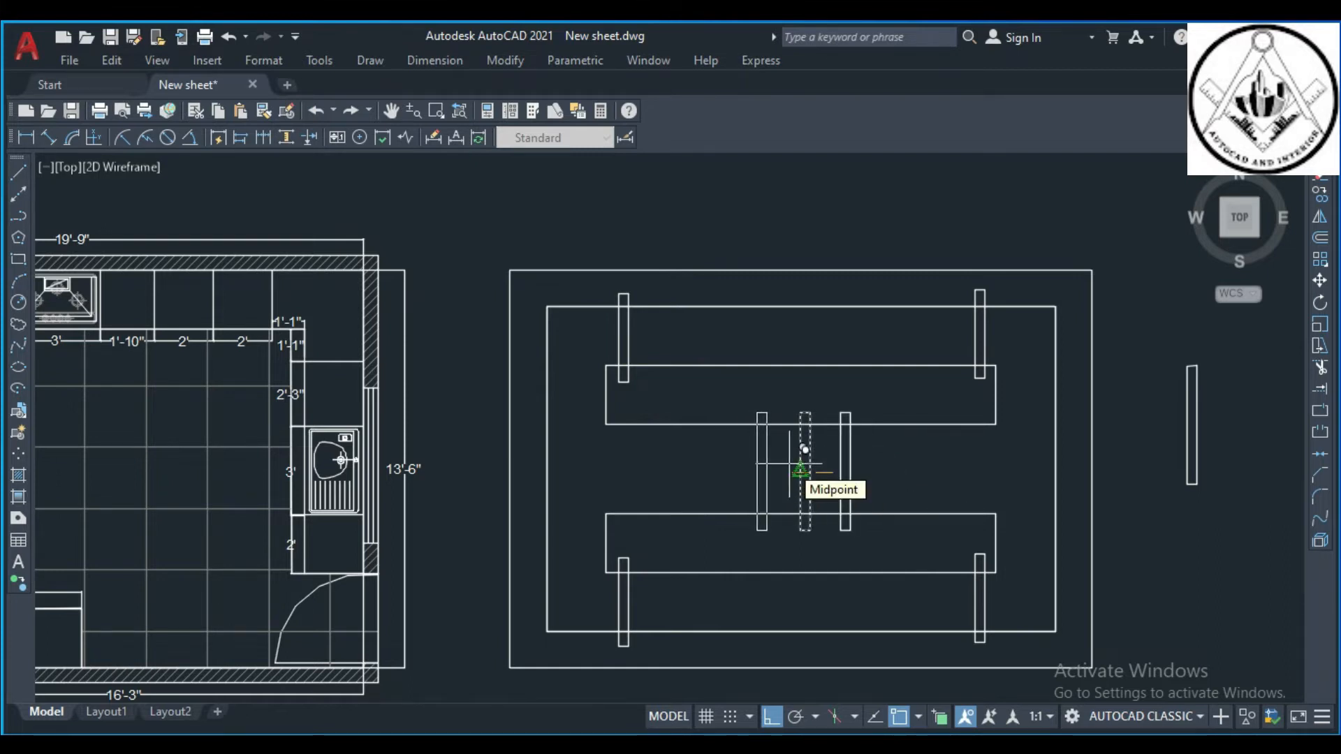
click(789, 463)
key(Escape)
- Draw a pair of small concentric circles, one with a 3" radius, in the empty space above the outer rectangle
scroll(810, 408, down, 2)
click(23, 303)
click(785, 256)
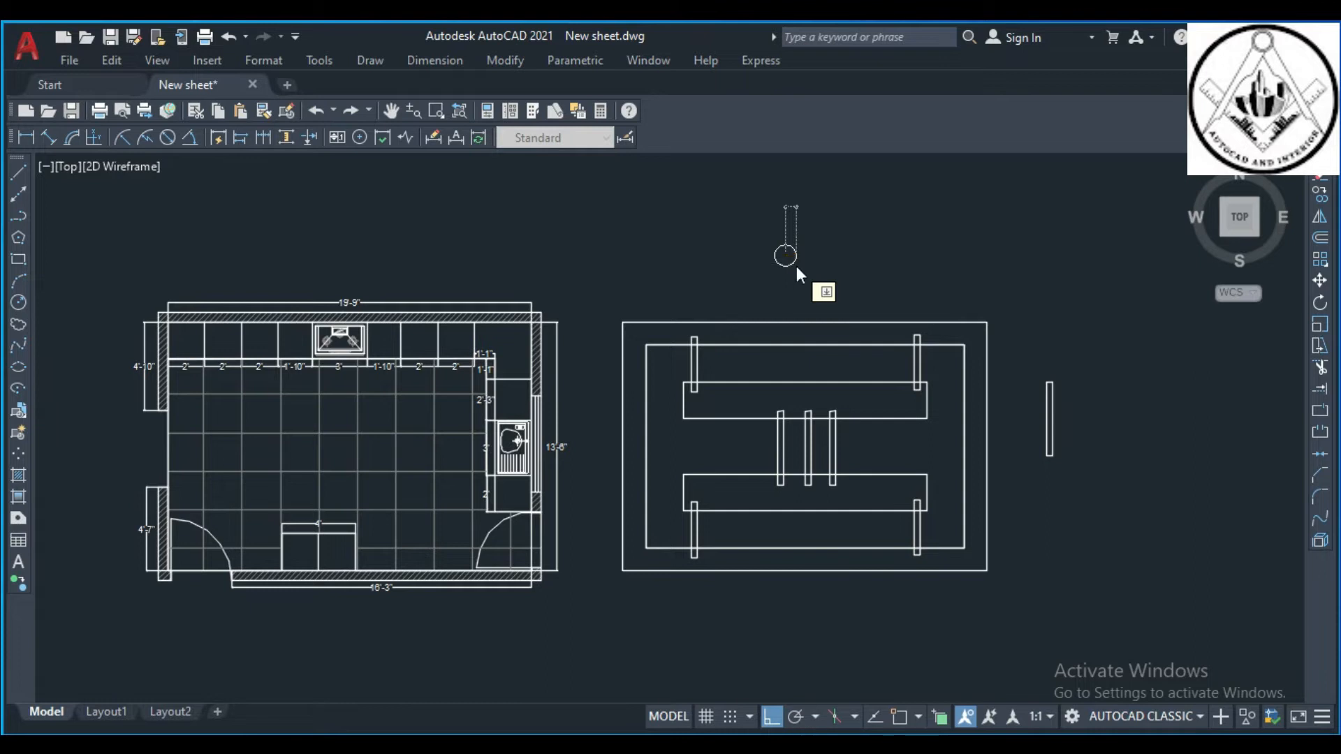
text(3)
key(Return)
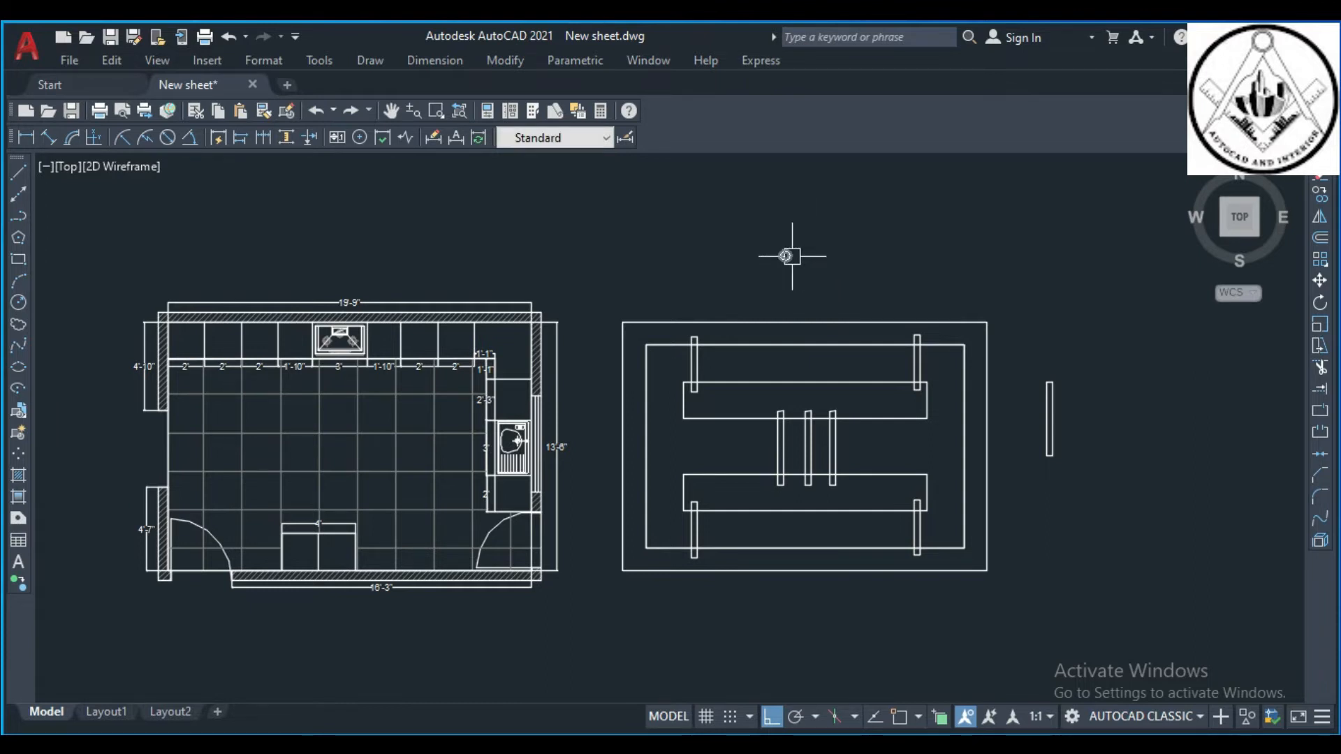
key(Return)
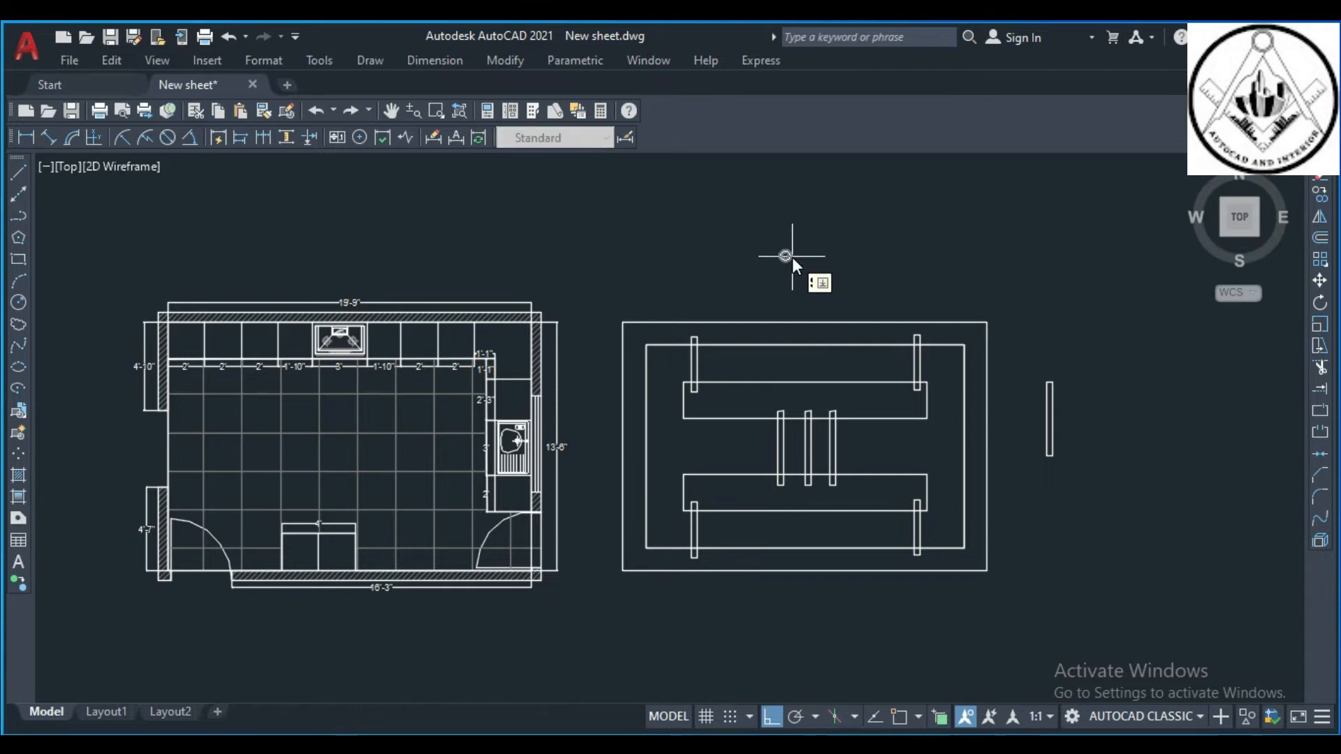
scroll(787, 255, up, 3)
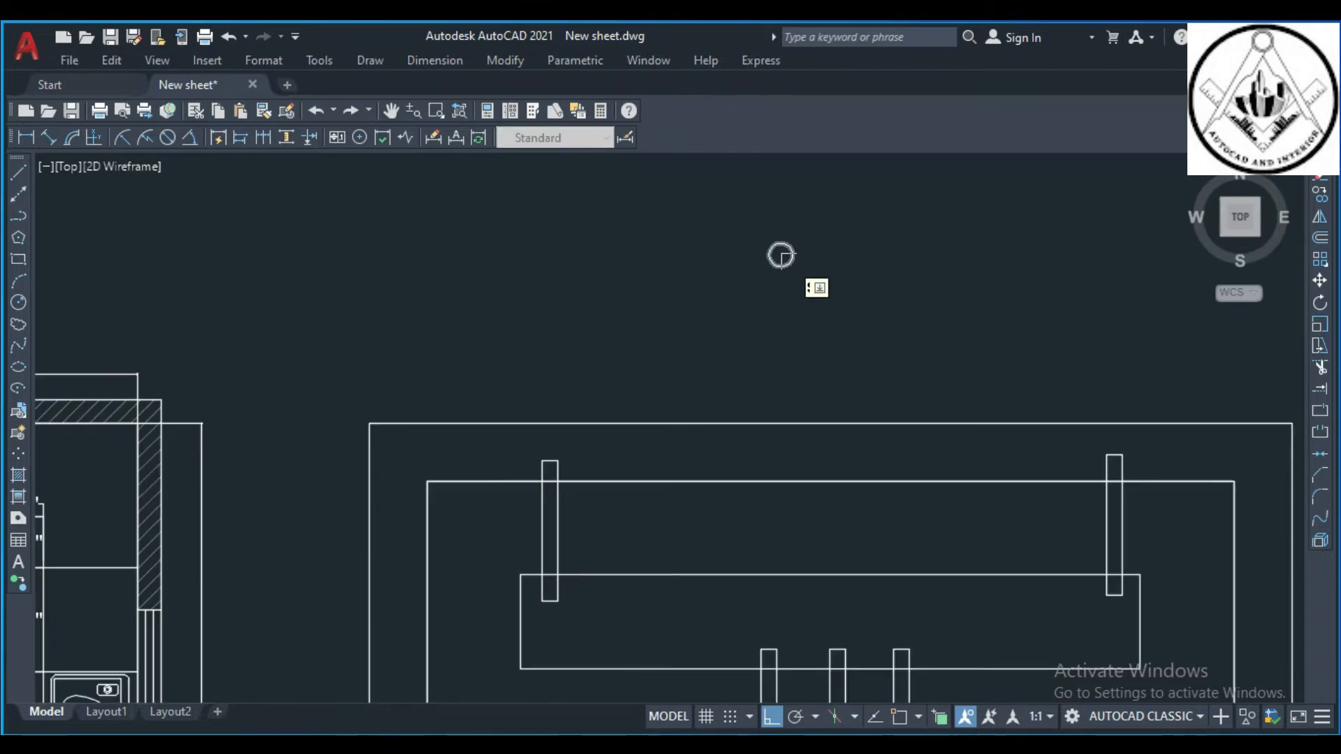
scroll(780, 263, down, 2)
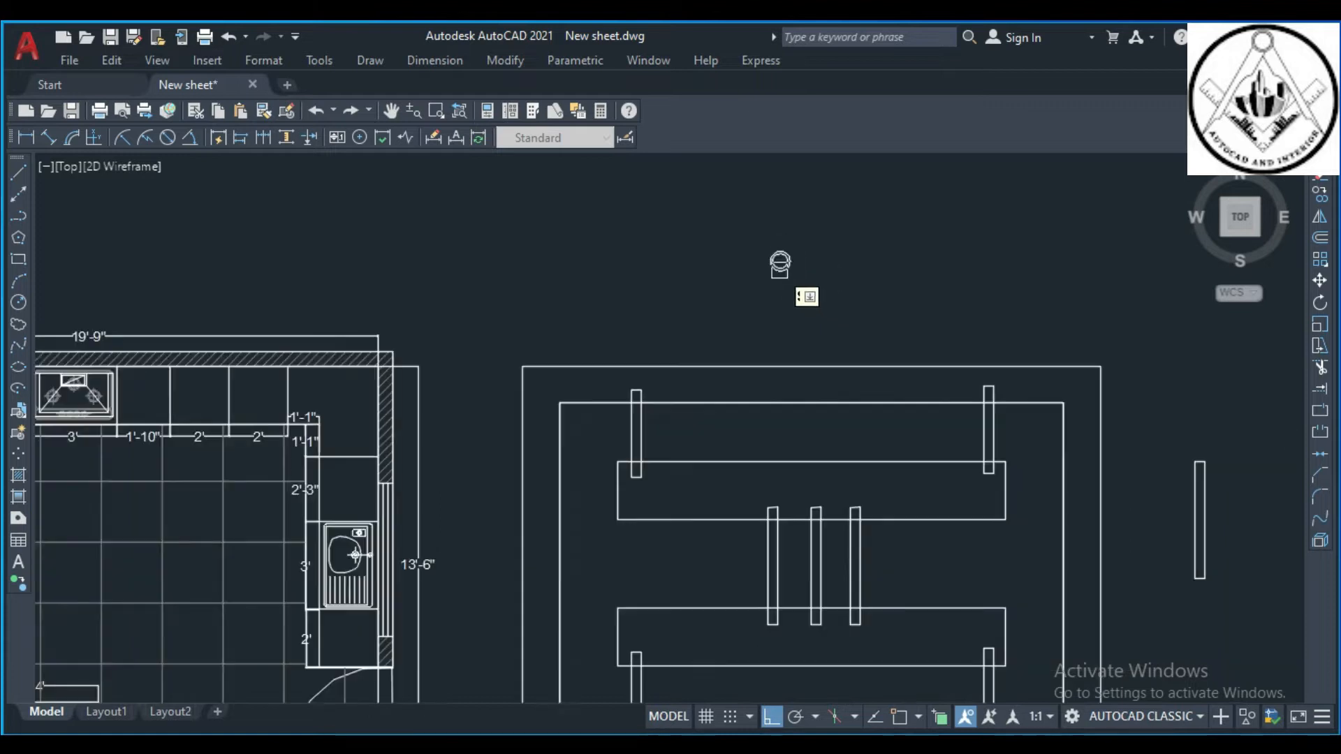
scroll(780, 263, down, 1)
key(Escape)
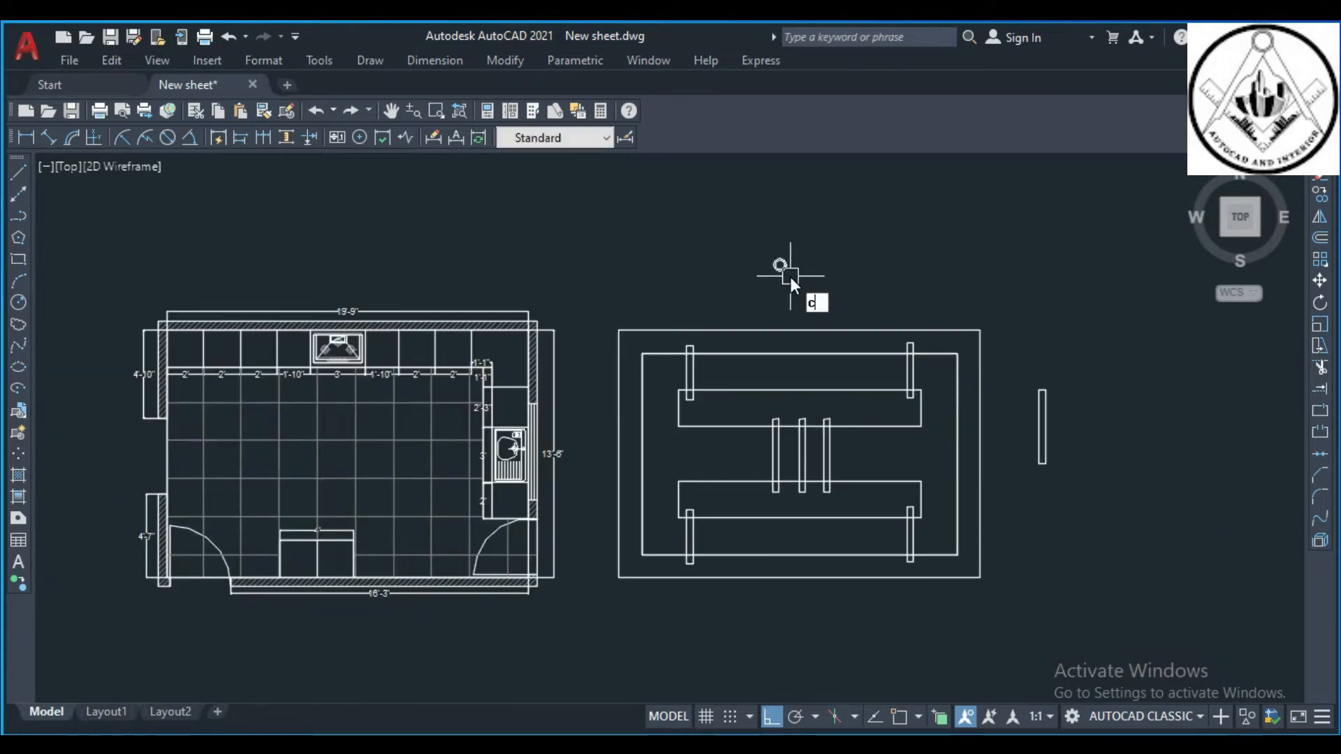
- Copy the concentric circles into the upper-left corner of the outer band and near both ends of the upper strip
key(Return)
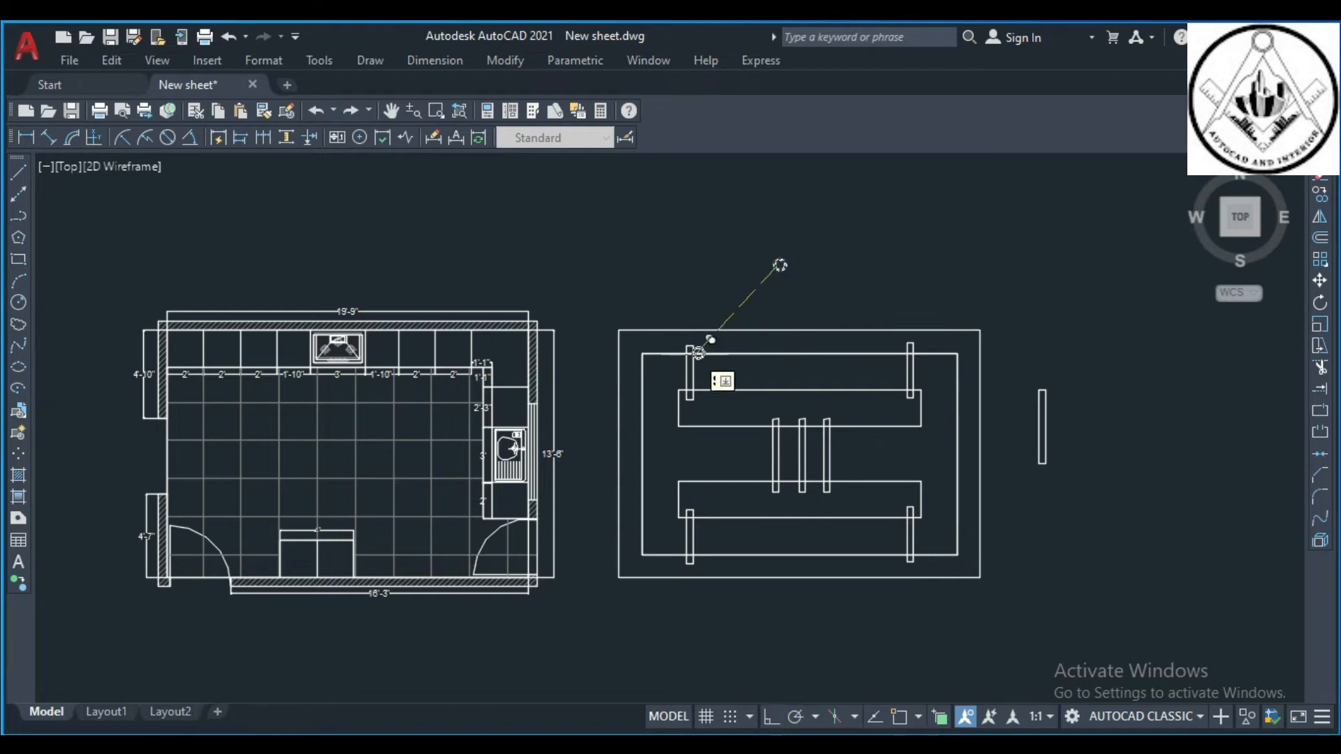
scroll(641, 363, up, 4)
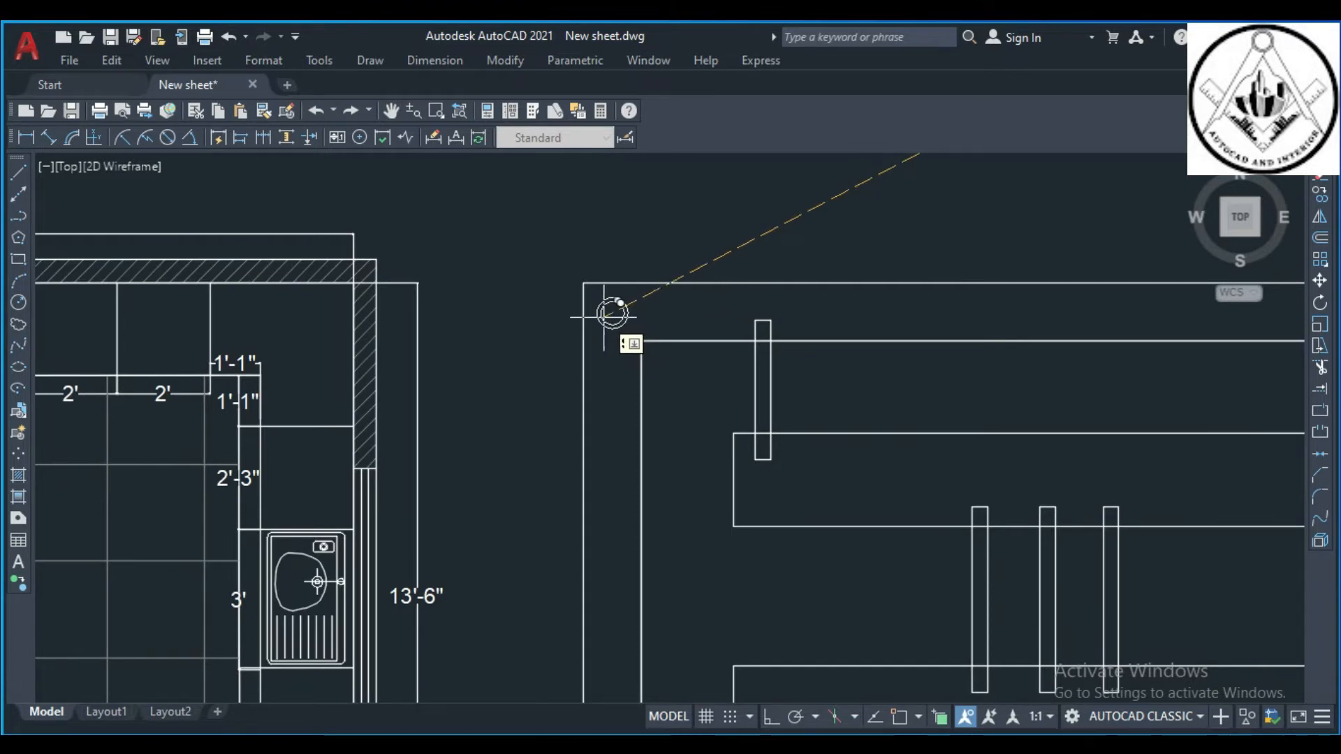
scroll(614, 308, down, 6)
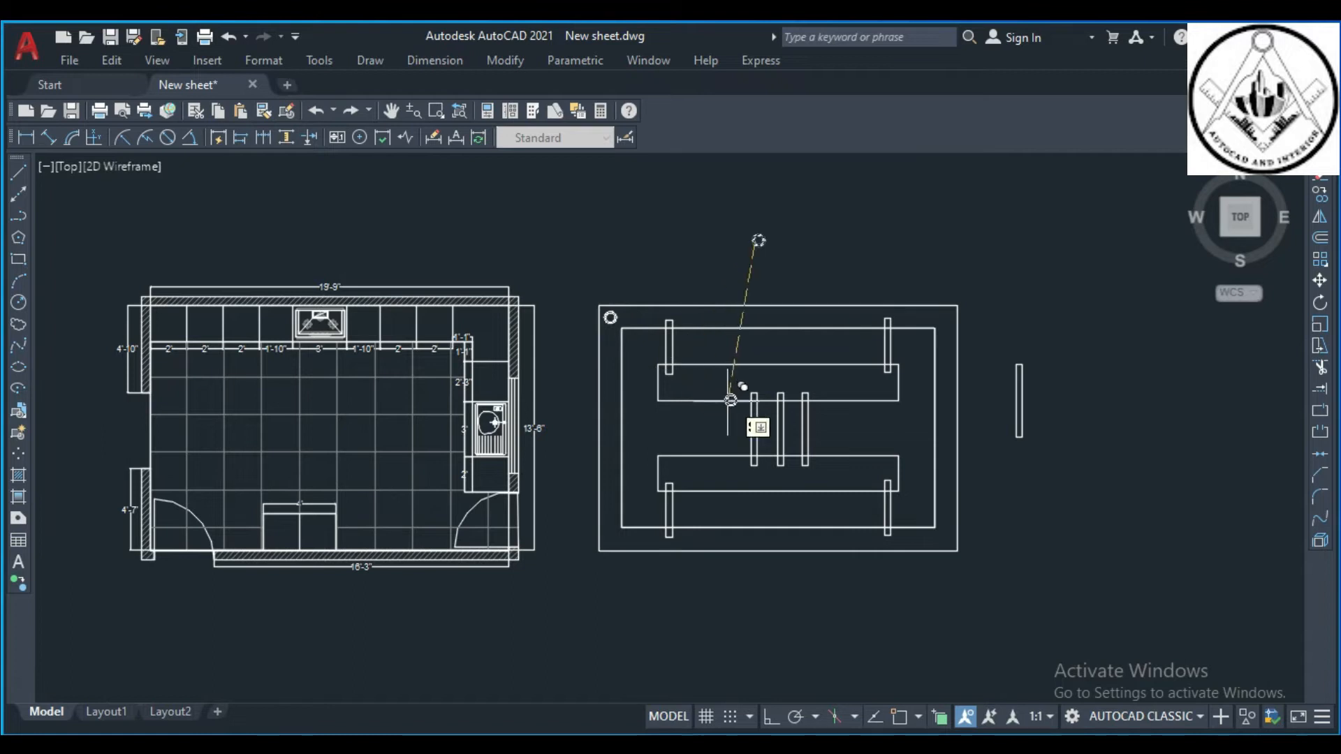
scroll(733, 391, up, 2)
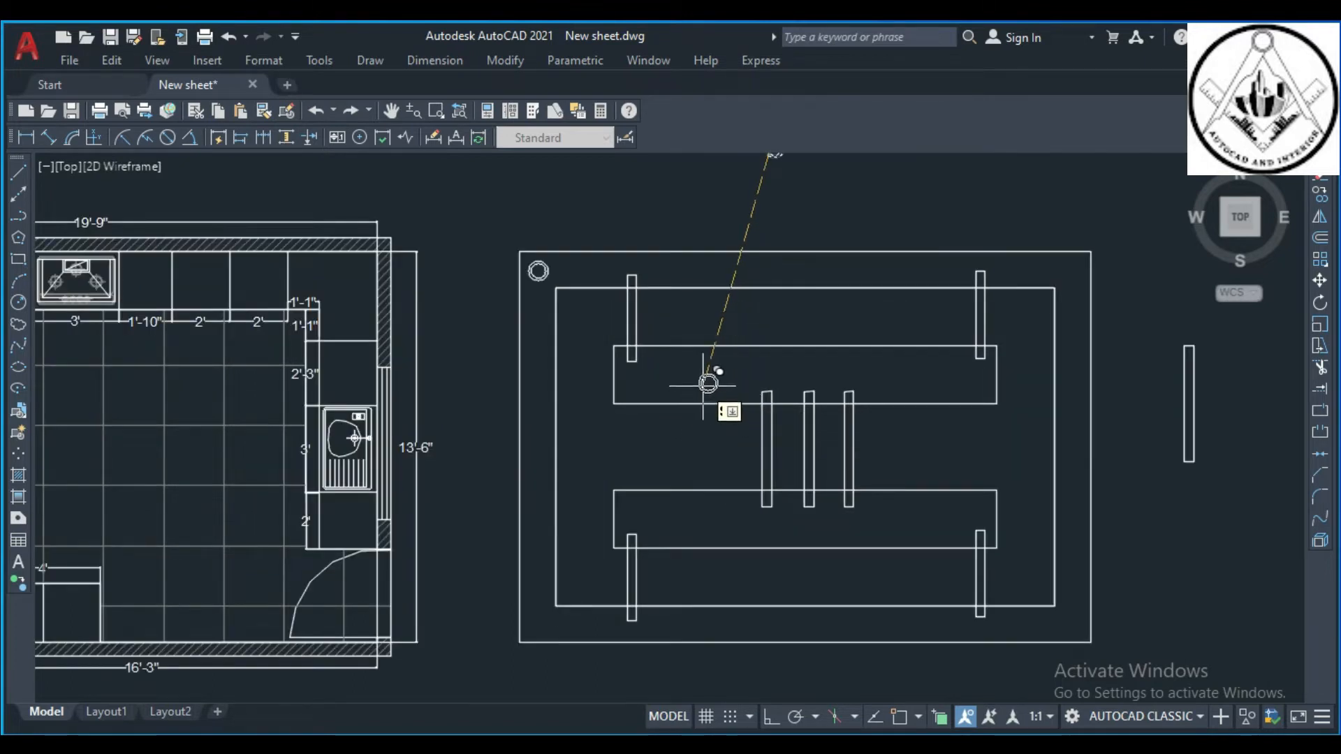
click(701, 376)
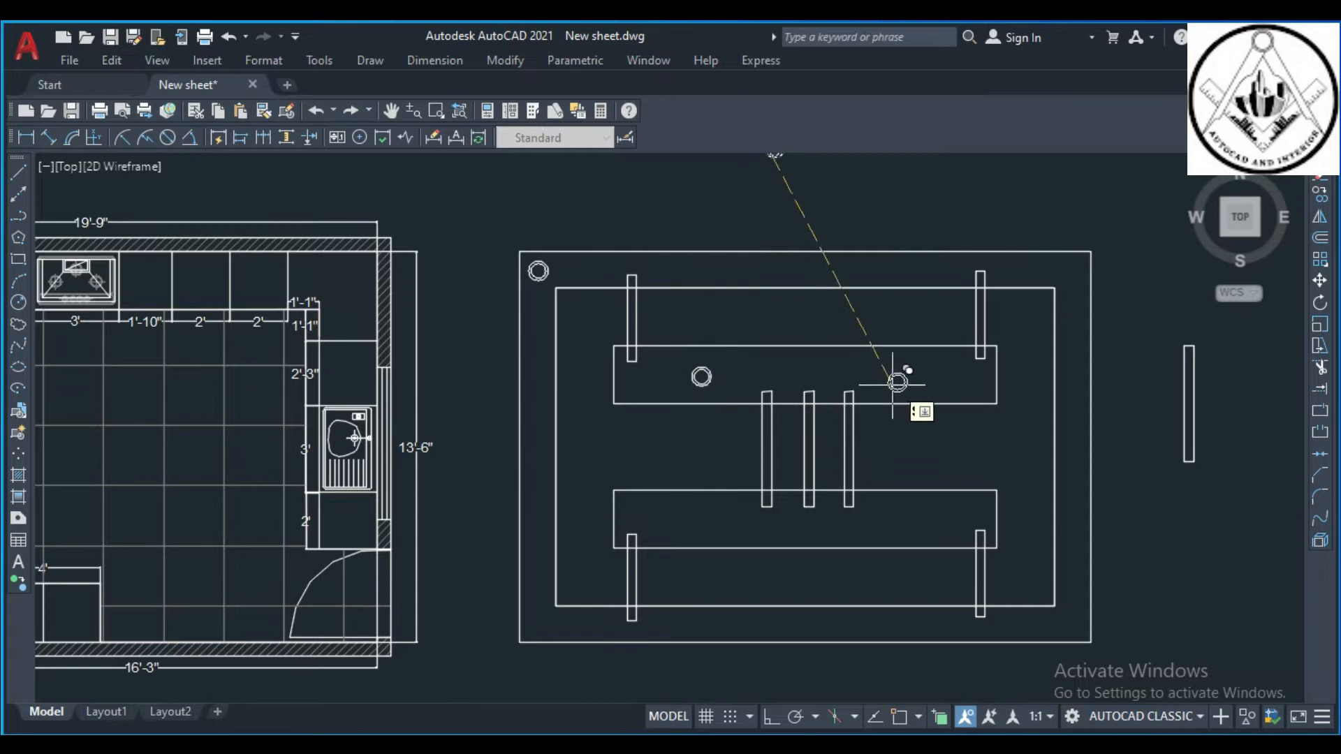
click(925, 376)
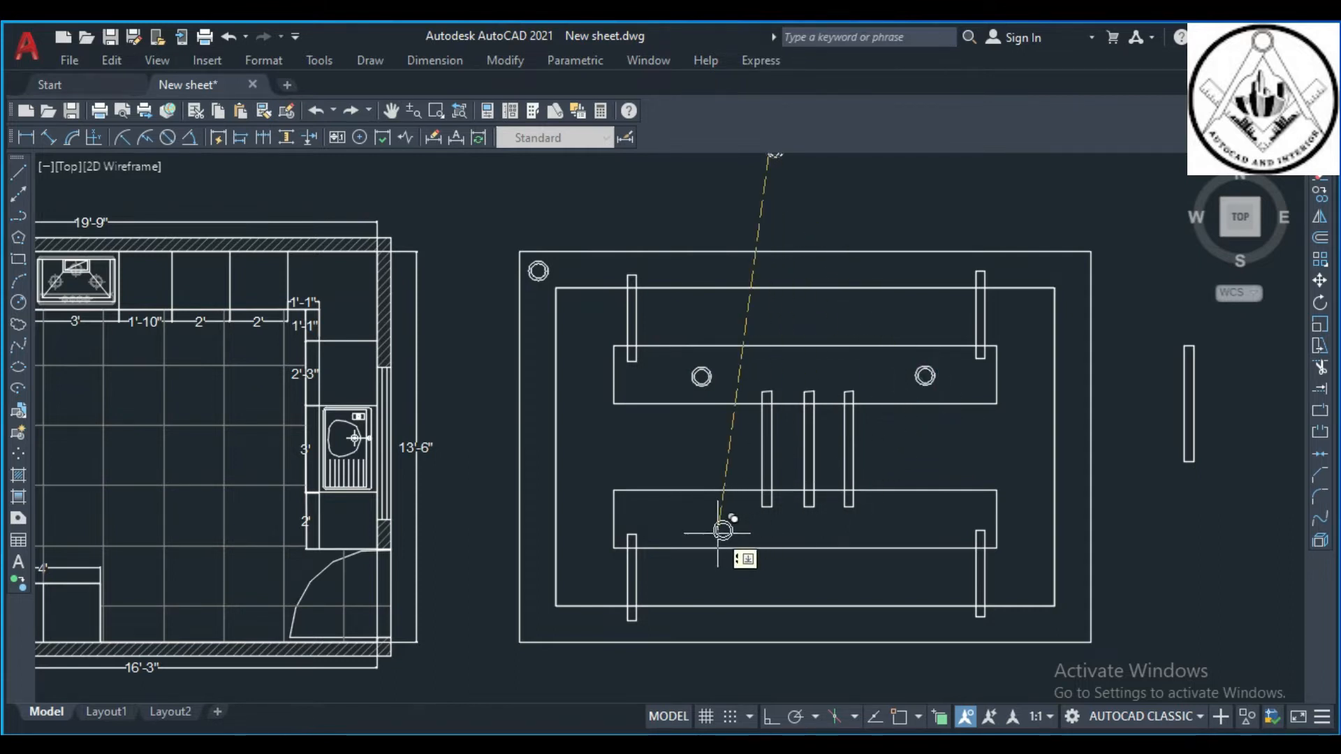
key(Escape)
- Copy the corner circle pair horizontally along the upper outer band to the opposite corner and two points between
text(o)
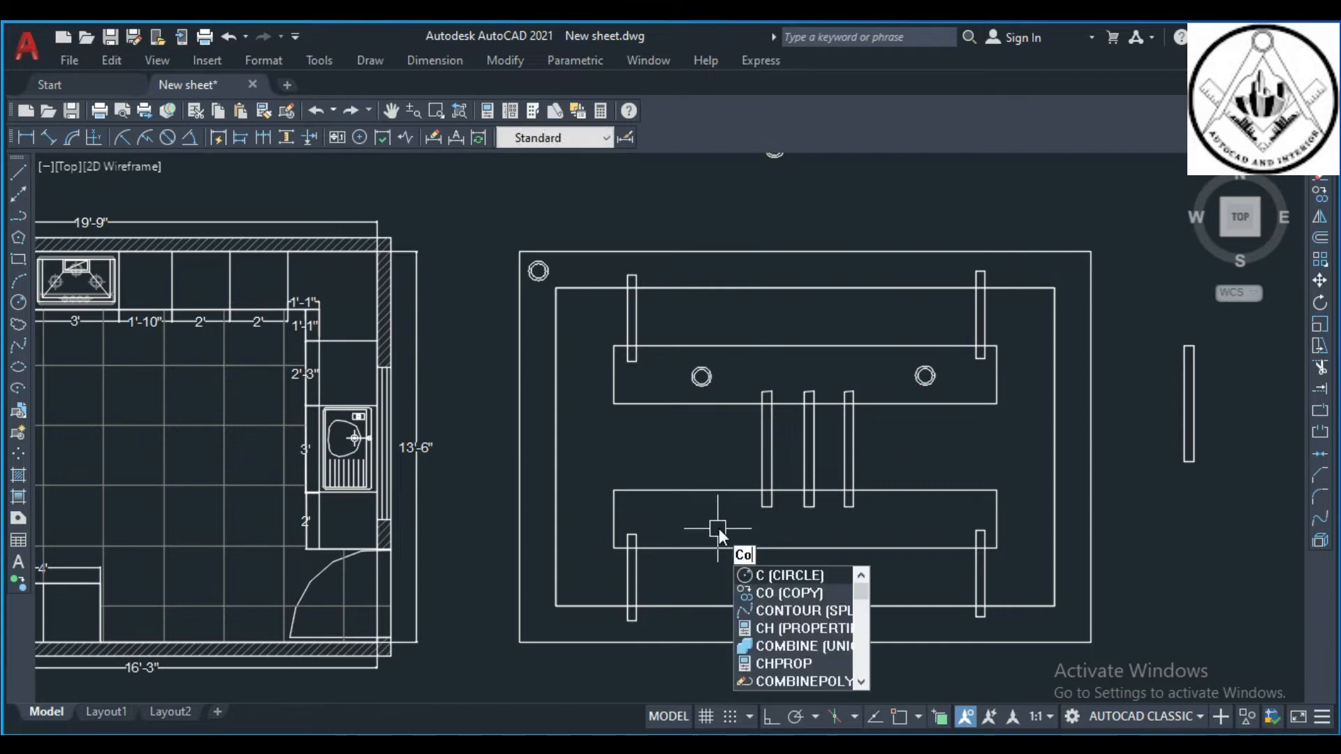
key(Return)
click(538, 263)
key(Return)
click(555, 266)
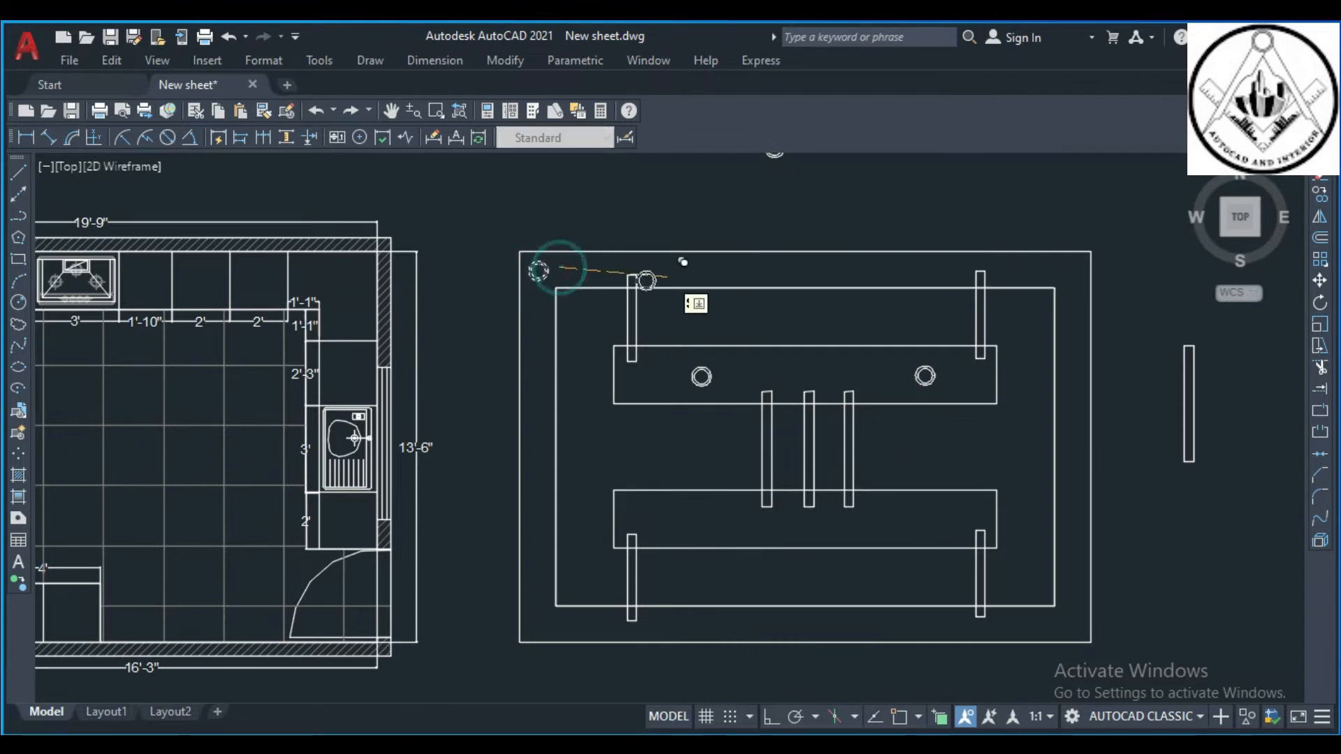
key(F8)
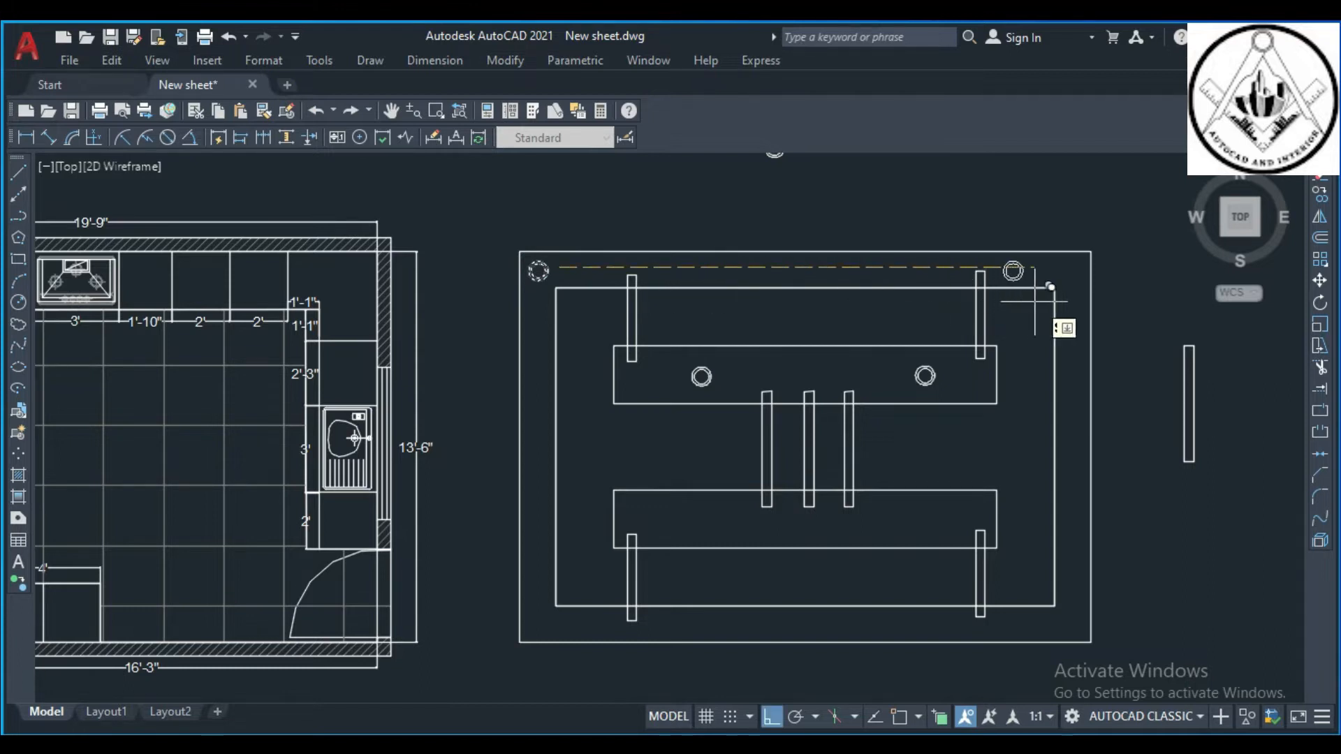
click(1084, 298)
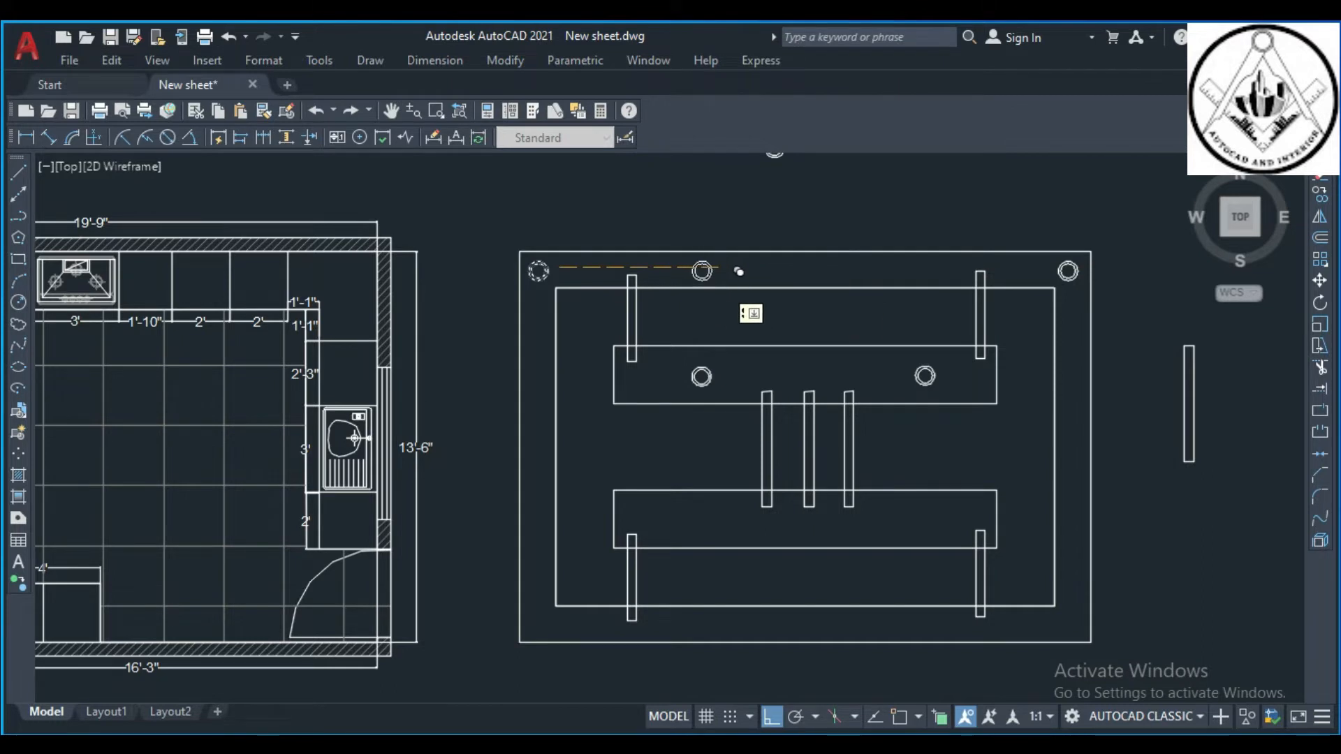
click(729, 287)
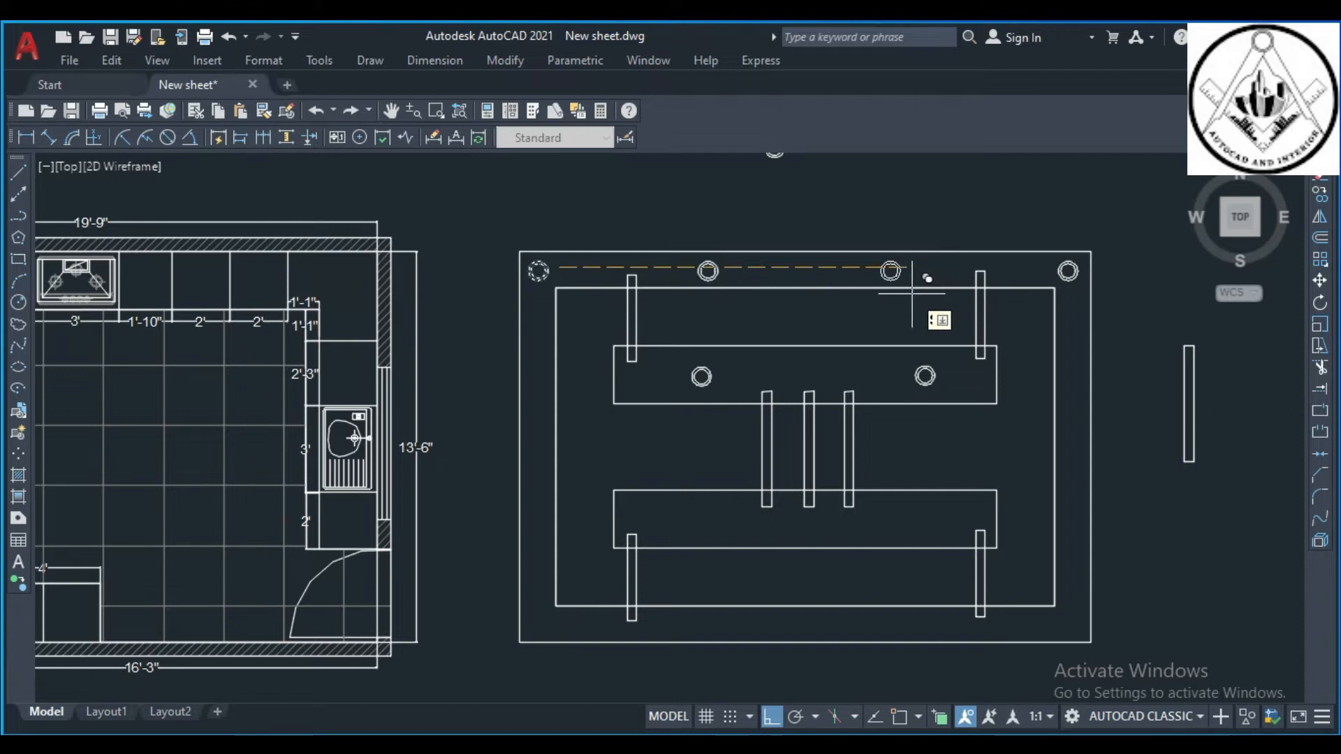
click(927, 279)
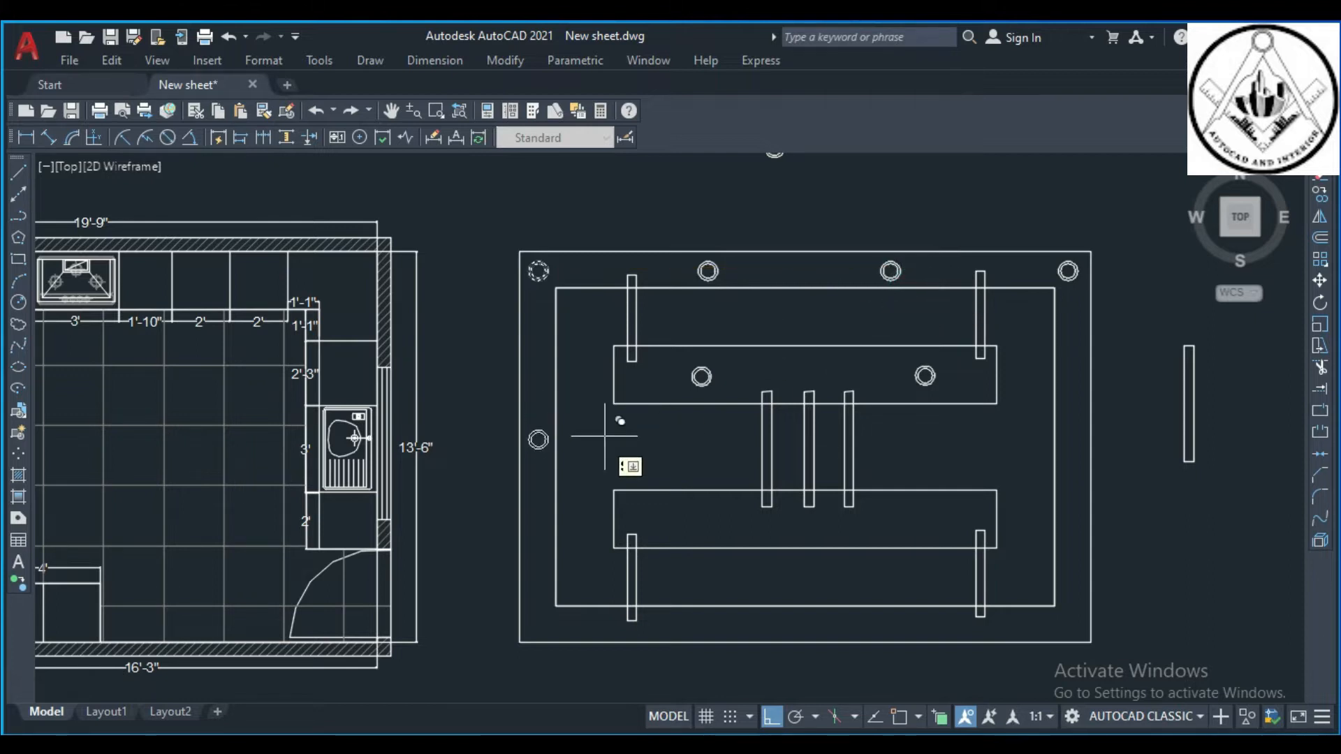
- Copy the same corner circle pair vertically to the lower-left corner and the middle of the left outer band
click(590, 612)
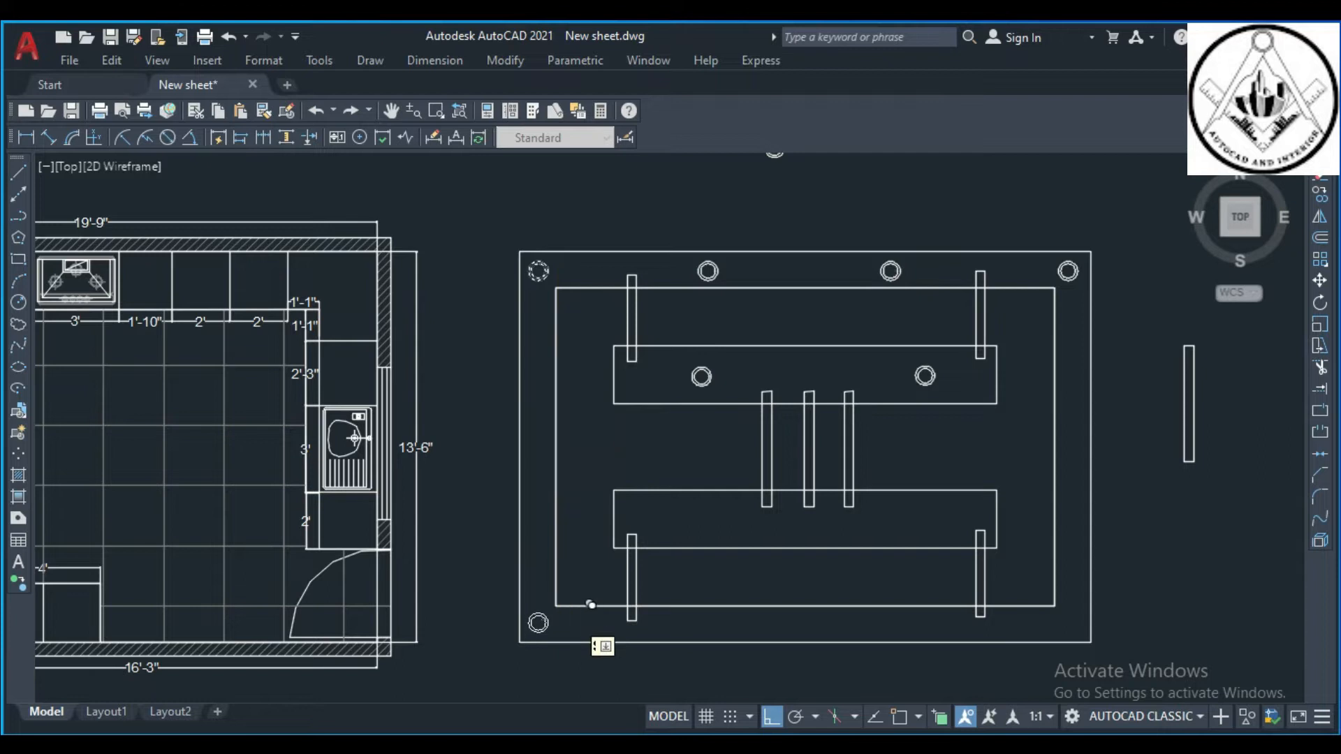
click(590, 609)
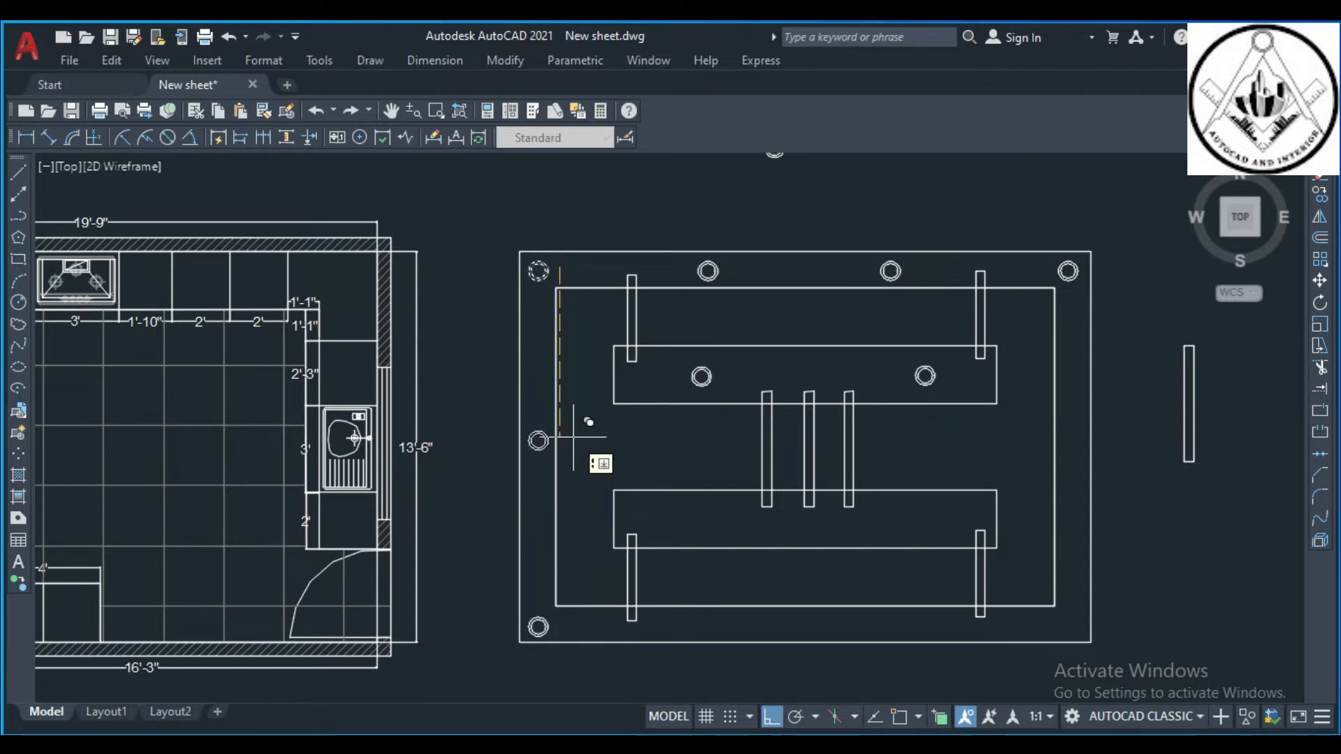
click(573, 439)
key(Escape)
- Copy the two concentric circle pairs from the upper strip straight down onto the lower strip
text(co)
key(Return)
click(732, 383)
click(687, 363)
click(964, 383)
click(918, 369)
key(Return)
click(823, 365)
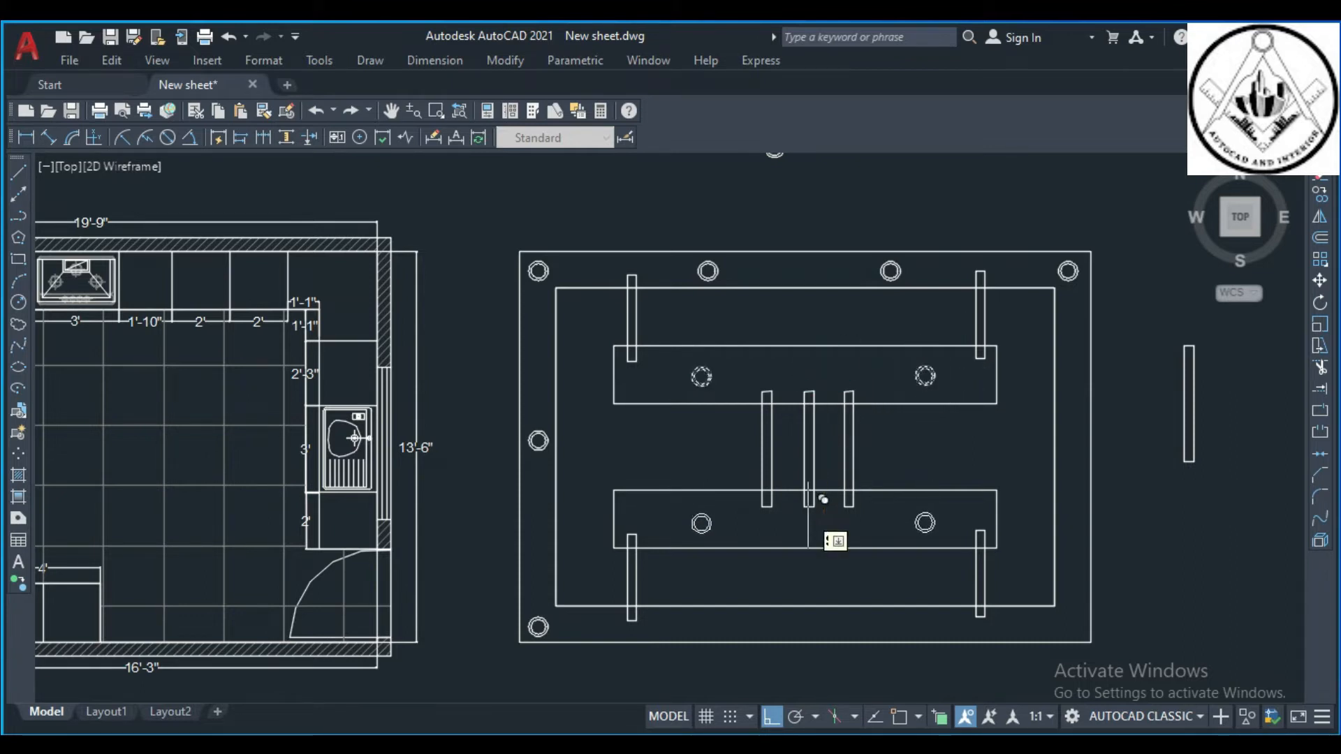
click(808, 515)
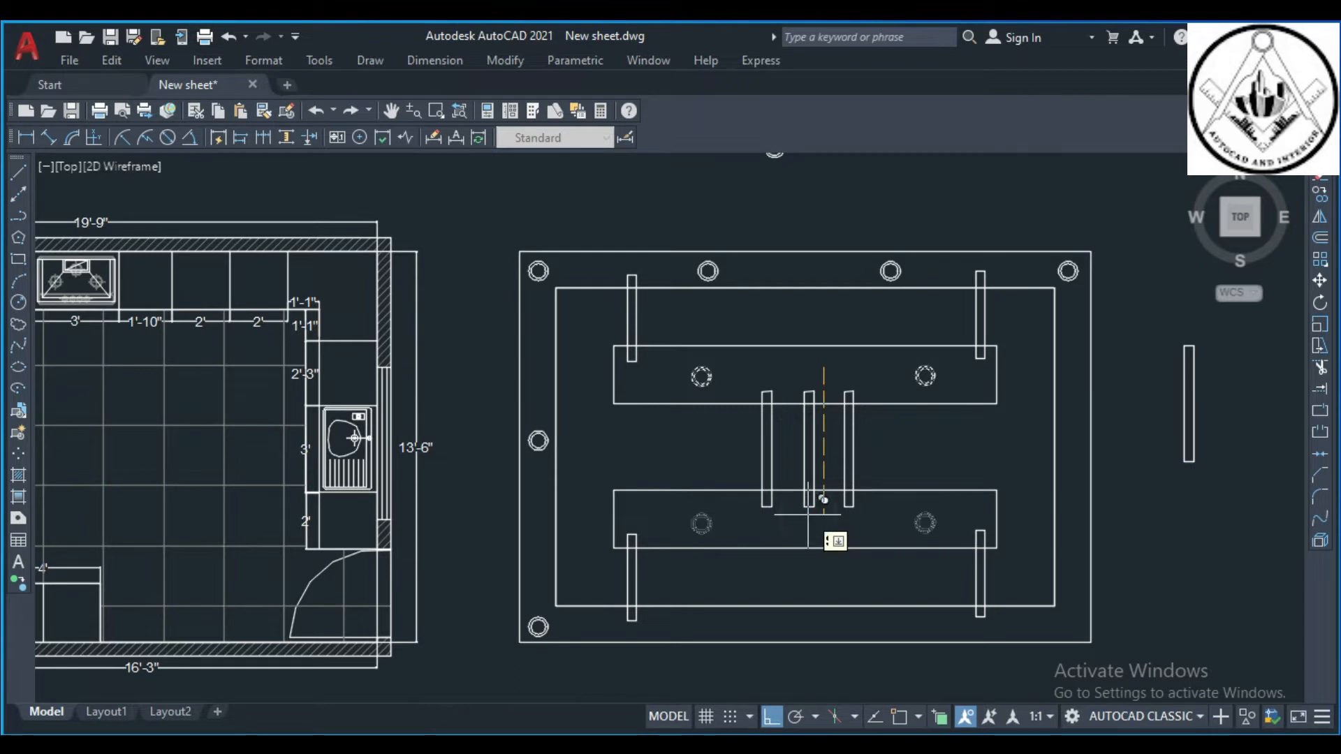
key(Escape)
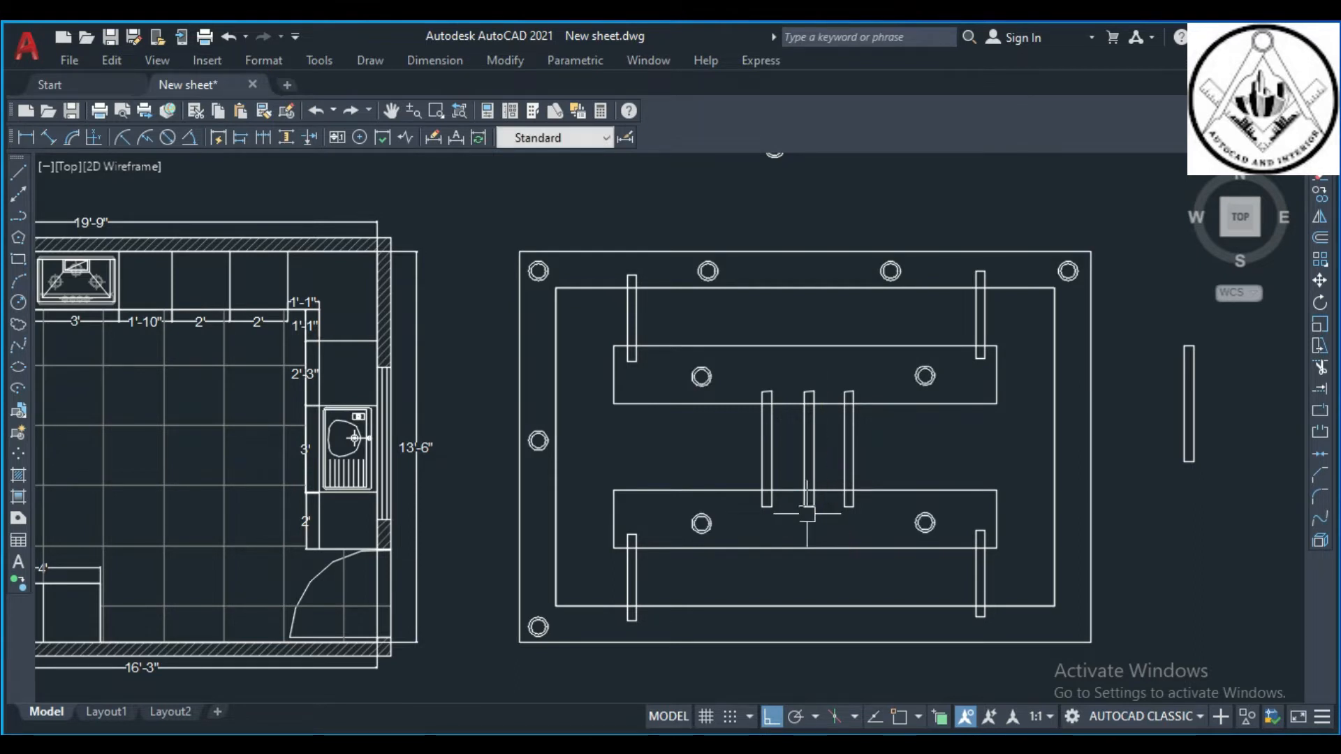
- Copy the middle and lower-corner circle pairs of the left outer band horizontally across to the right outer band
scroll(964, 300, down, 1)
scroll(1009, 412, up, 1)
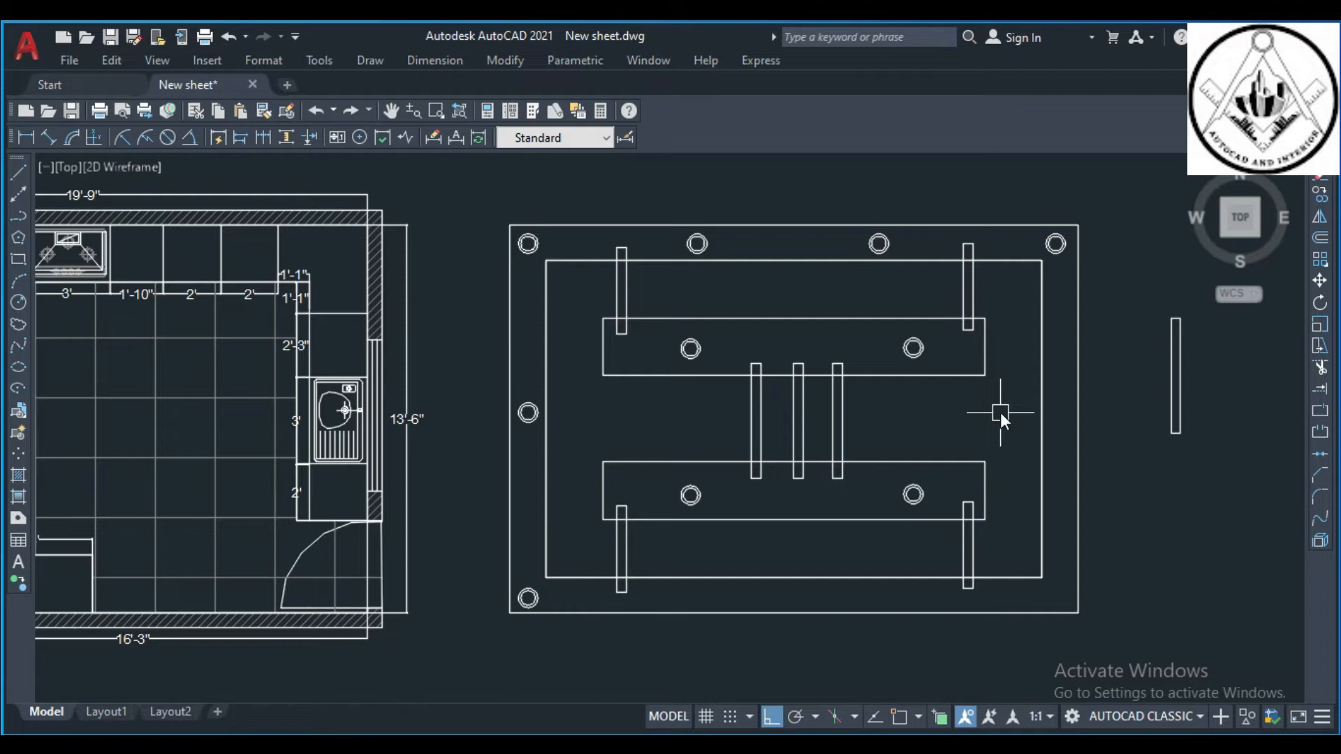
text(Co)
key(Return)
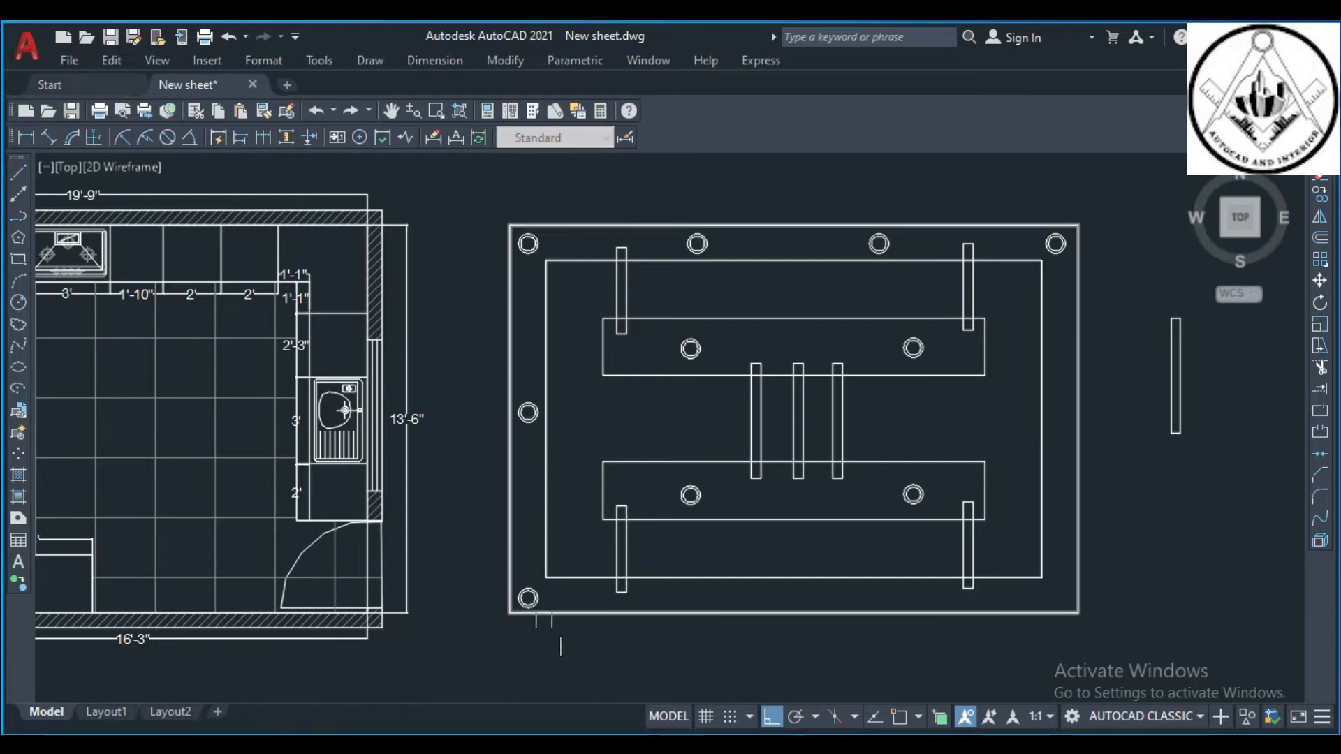
scroll(540, 612, up, 2)
click(520, 577)
click(508, 287)
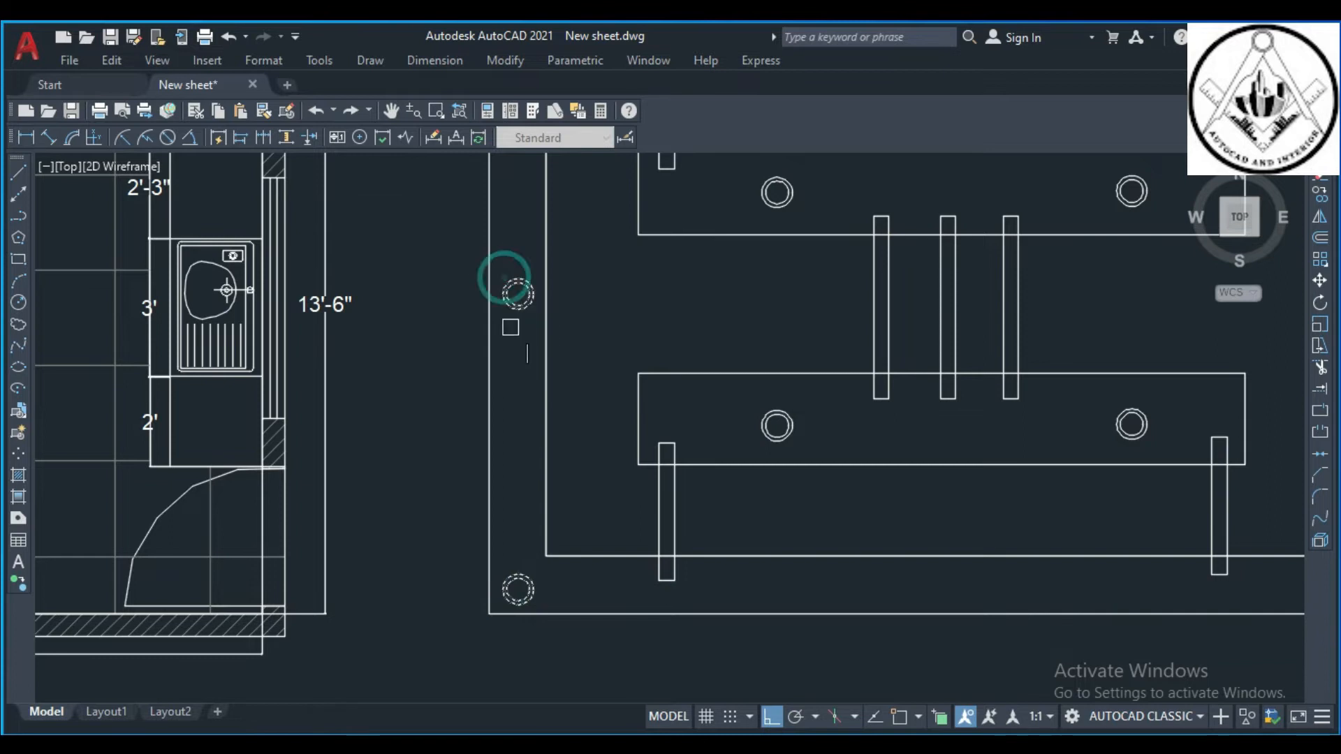
key(Return)
click(511, 376)
scroll(511, 377, down, 4)
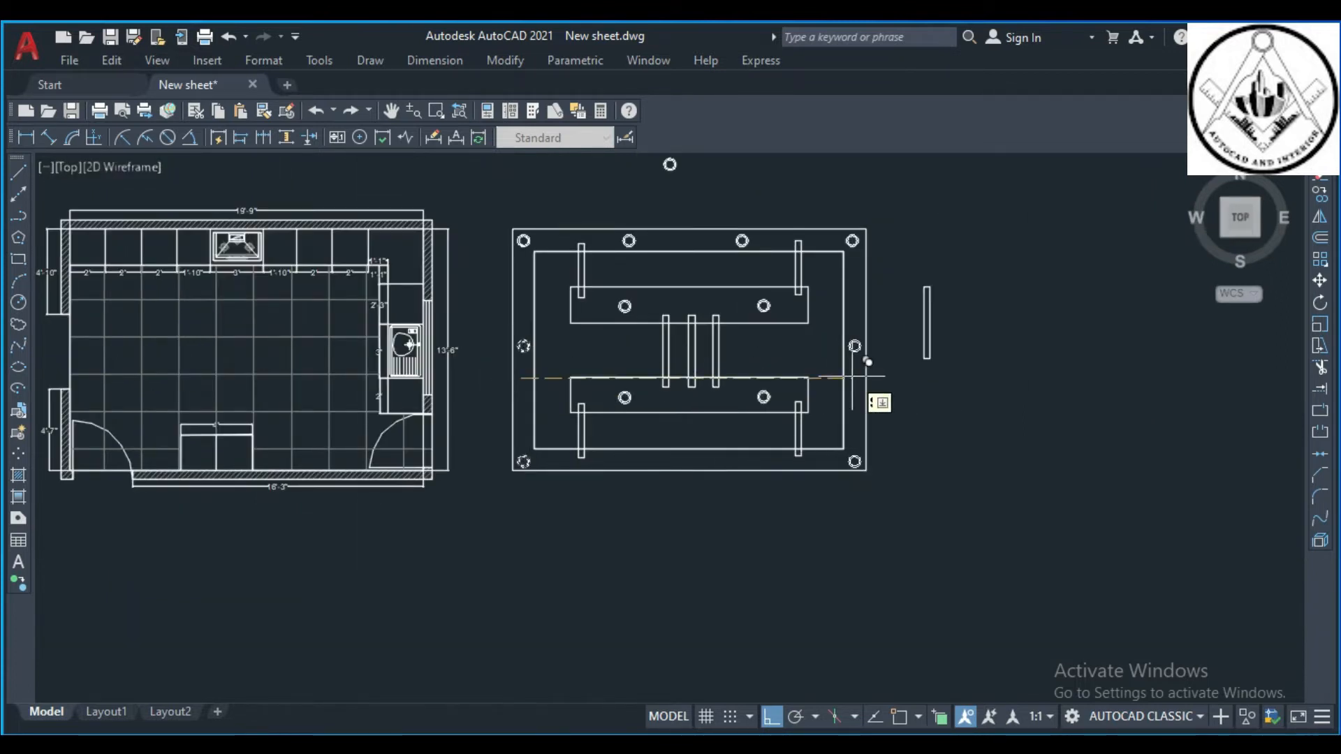
click(852, 376)
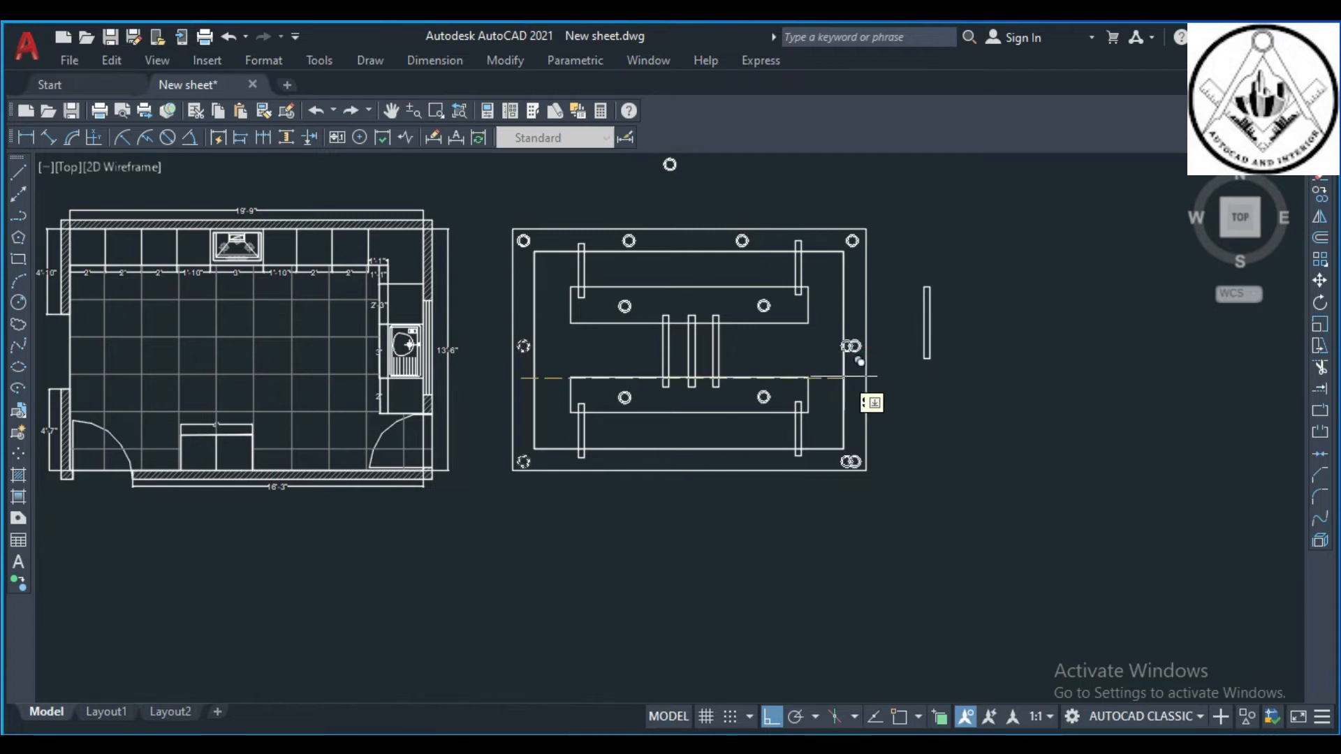
key(Return)
- Copy the two intermediate circle pairs of the upper outer band straight down to the lower outer band
text(co)
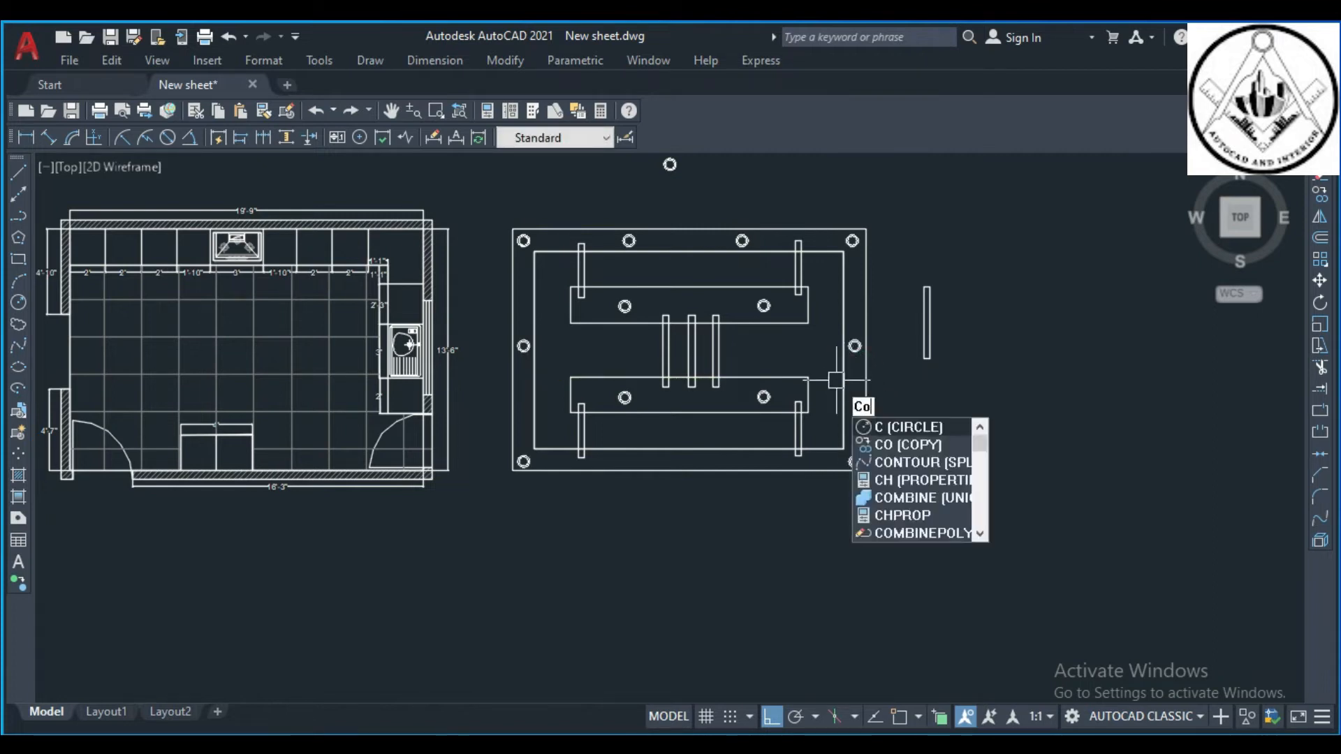
key(Return)
scroll(690, 232, up, 2)
click(804, 252)
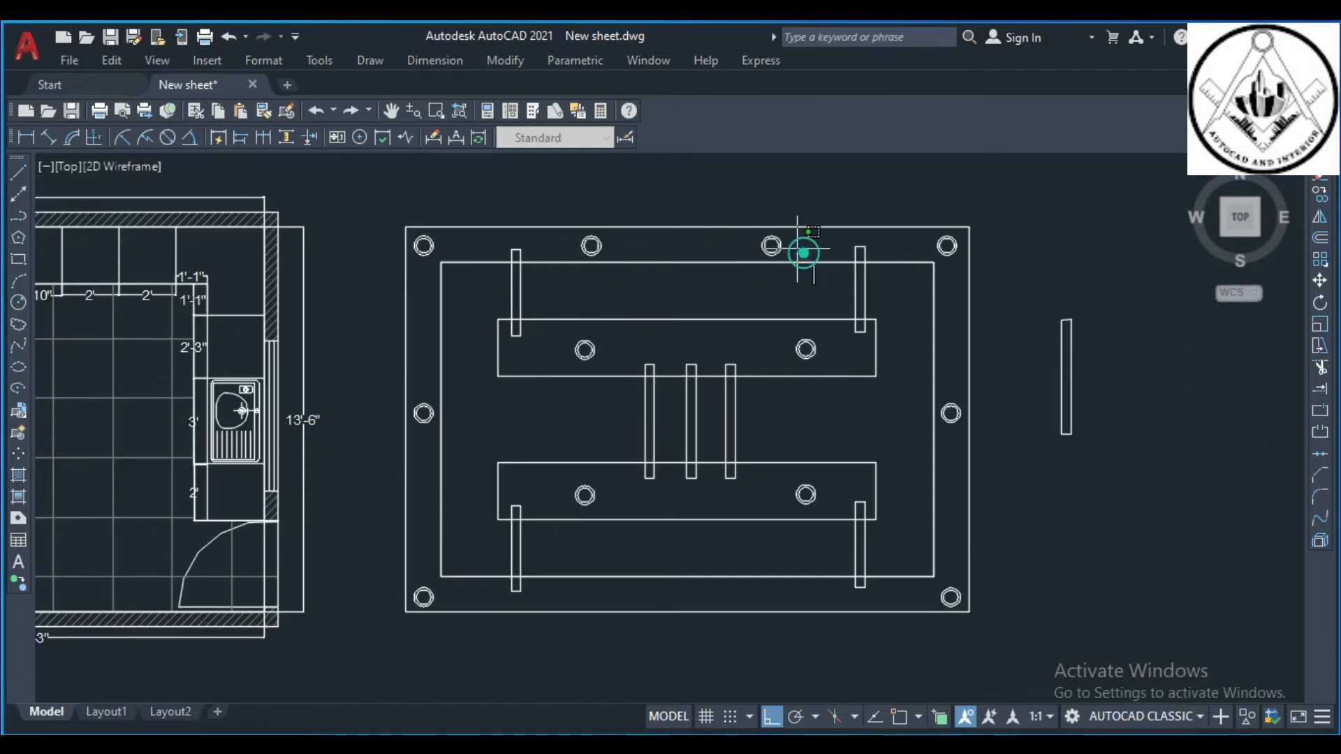
click(569, 236)
key(Return)
click(671, 244)
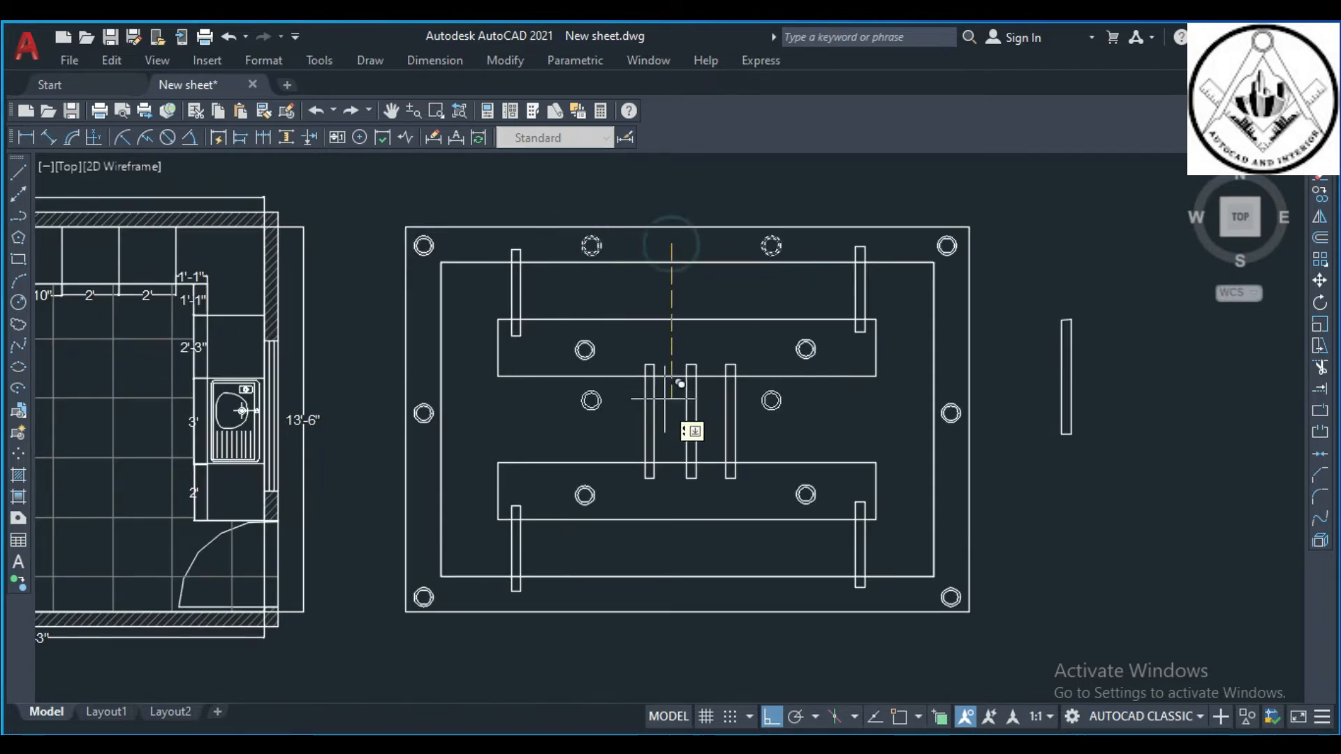
click(667, 595)
key(Return)
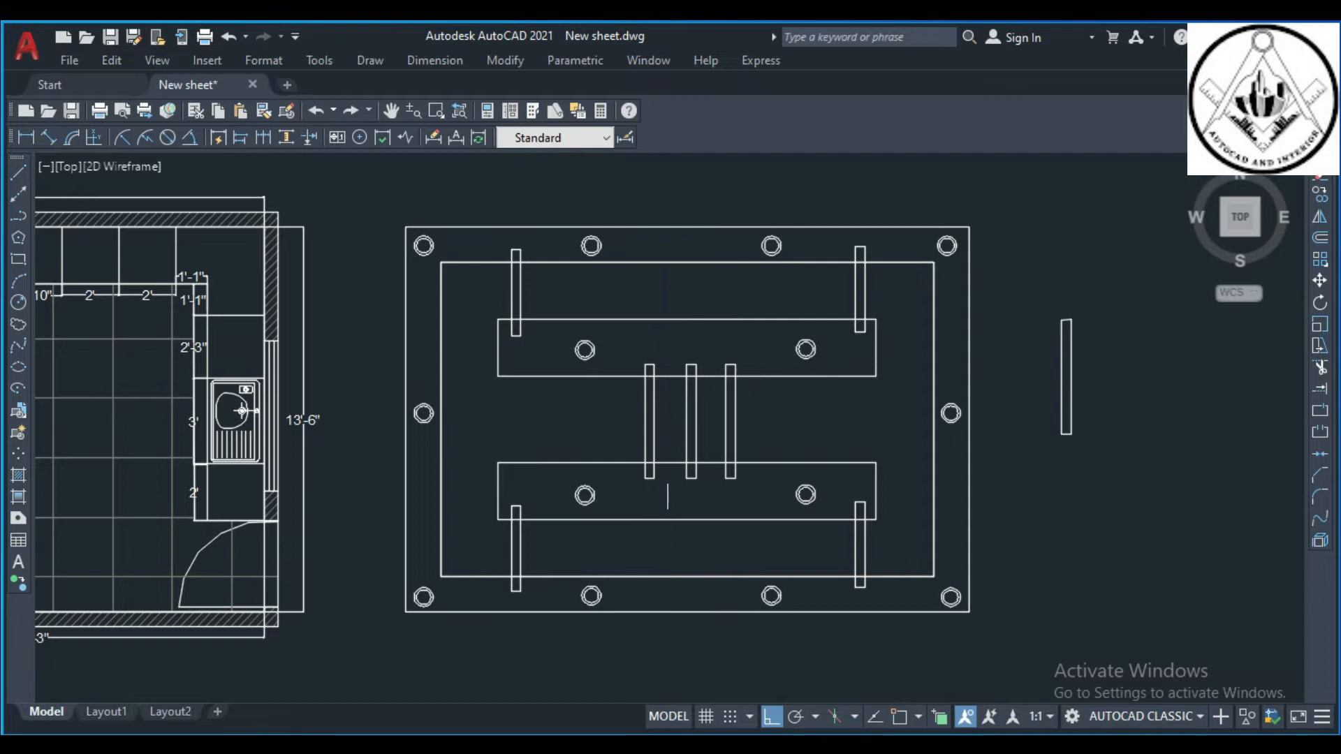
- Draw a circle with a 1" radius in the empty space above the layout, beside the spare concentric circles
scroll(677, 412, down, 2)
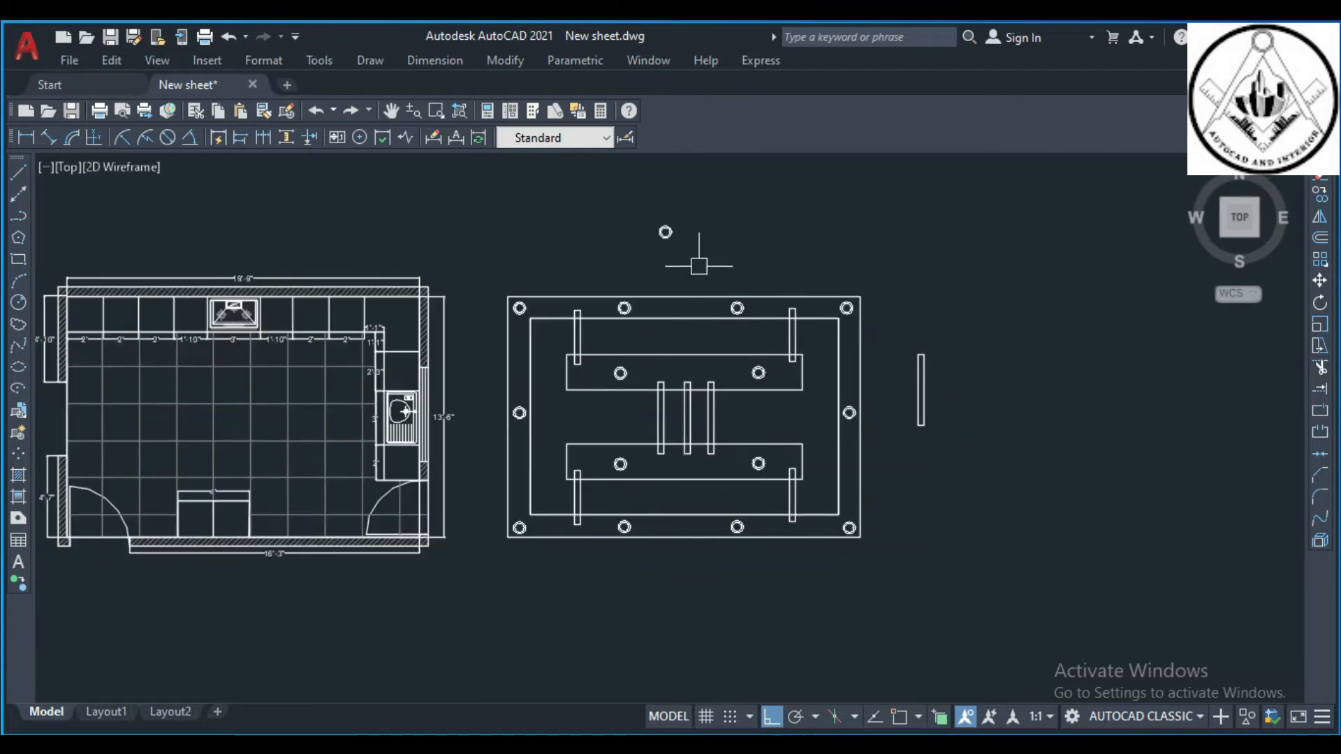
click(18, 304)
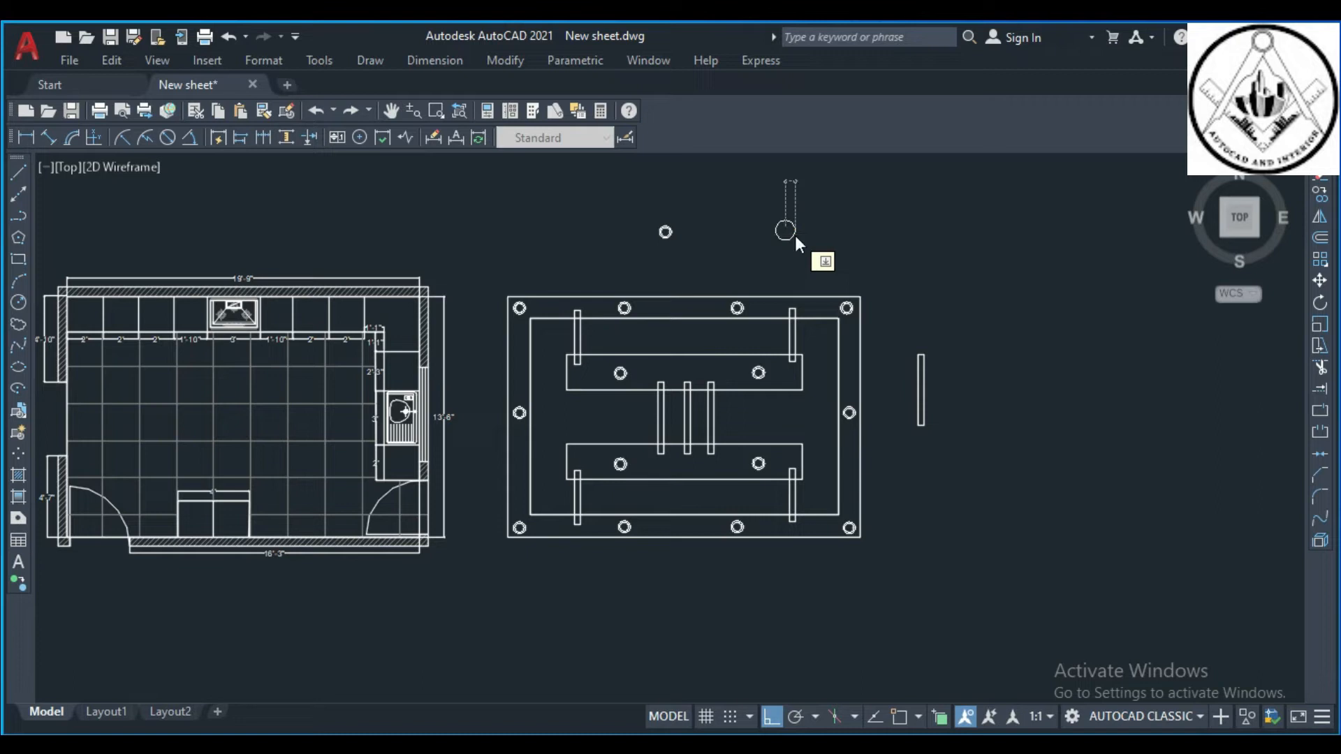
text(1)
key(Return)
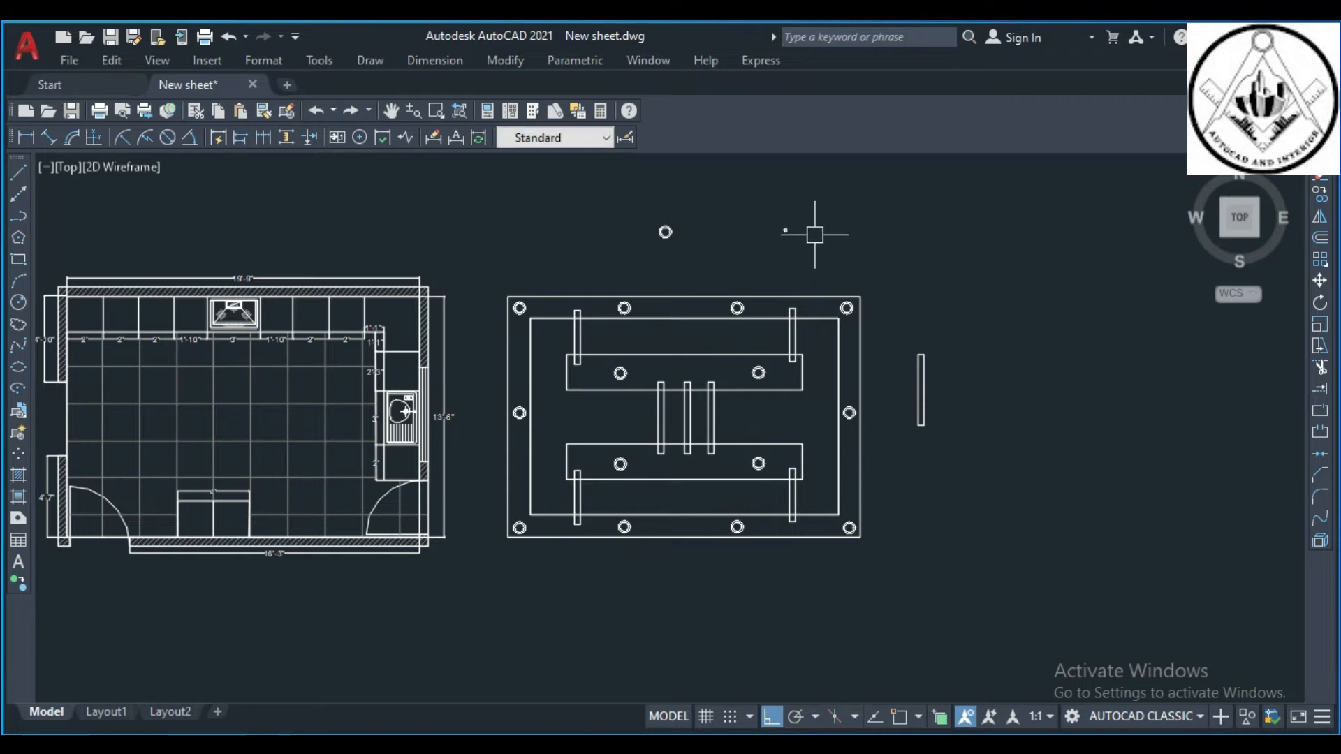
- Copy the small single circle to the middle of the rightmost of the three central bars
text(co)
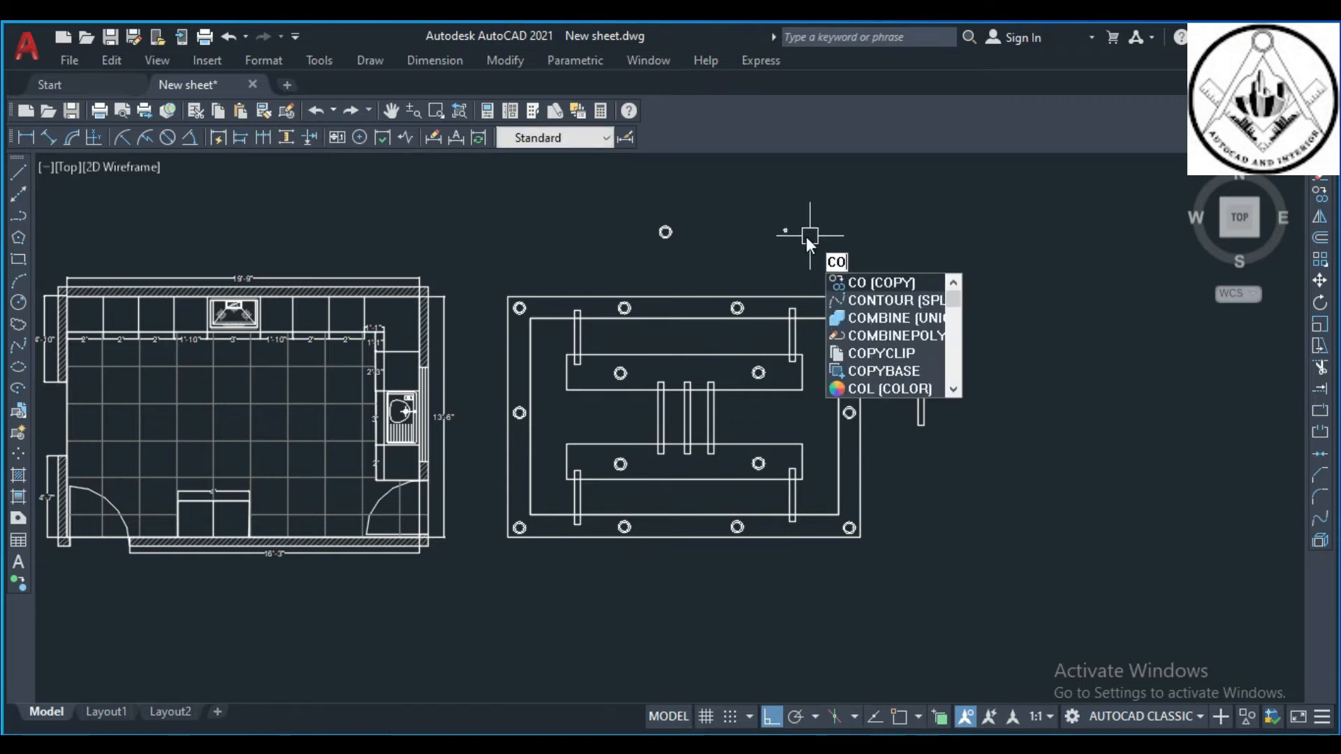
key(Return)
click(796, 248)
click(773, 222)
key(Return)
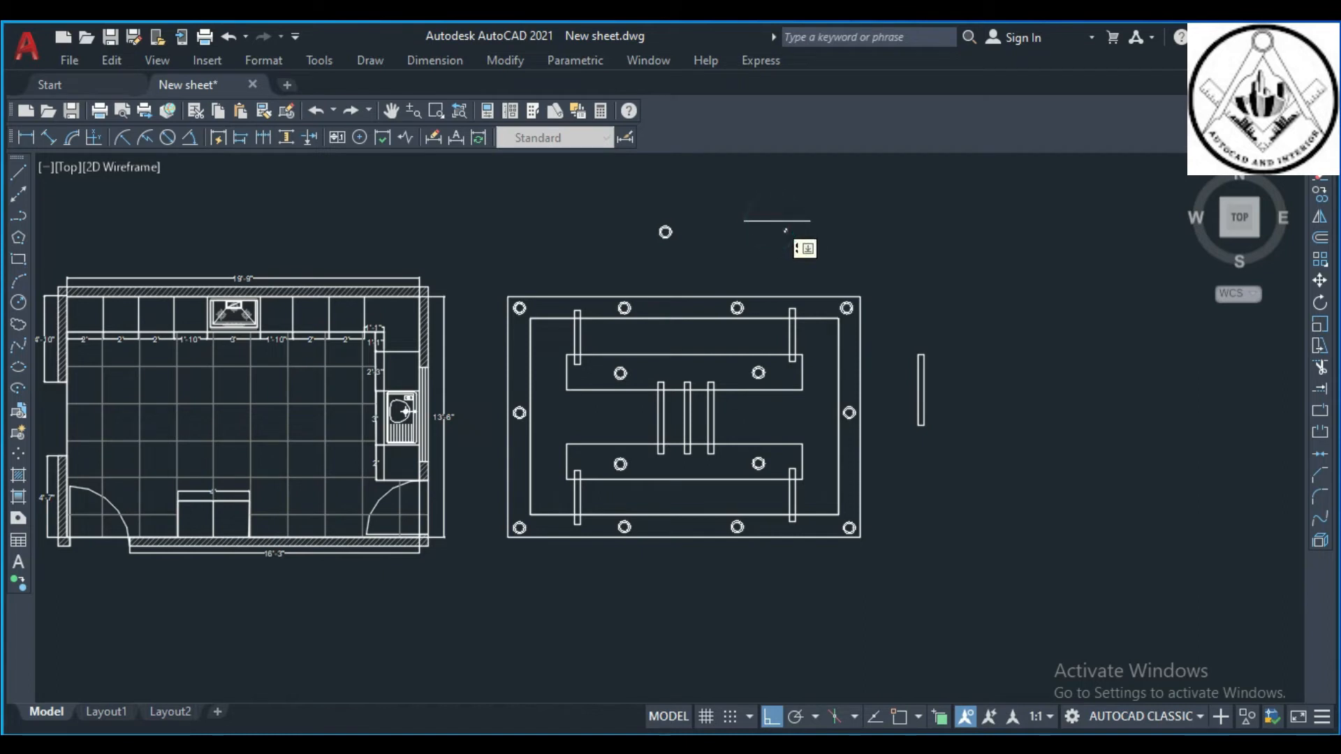
click(786, 231)
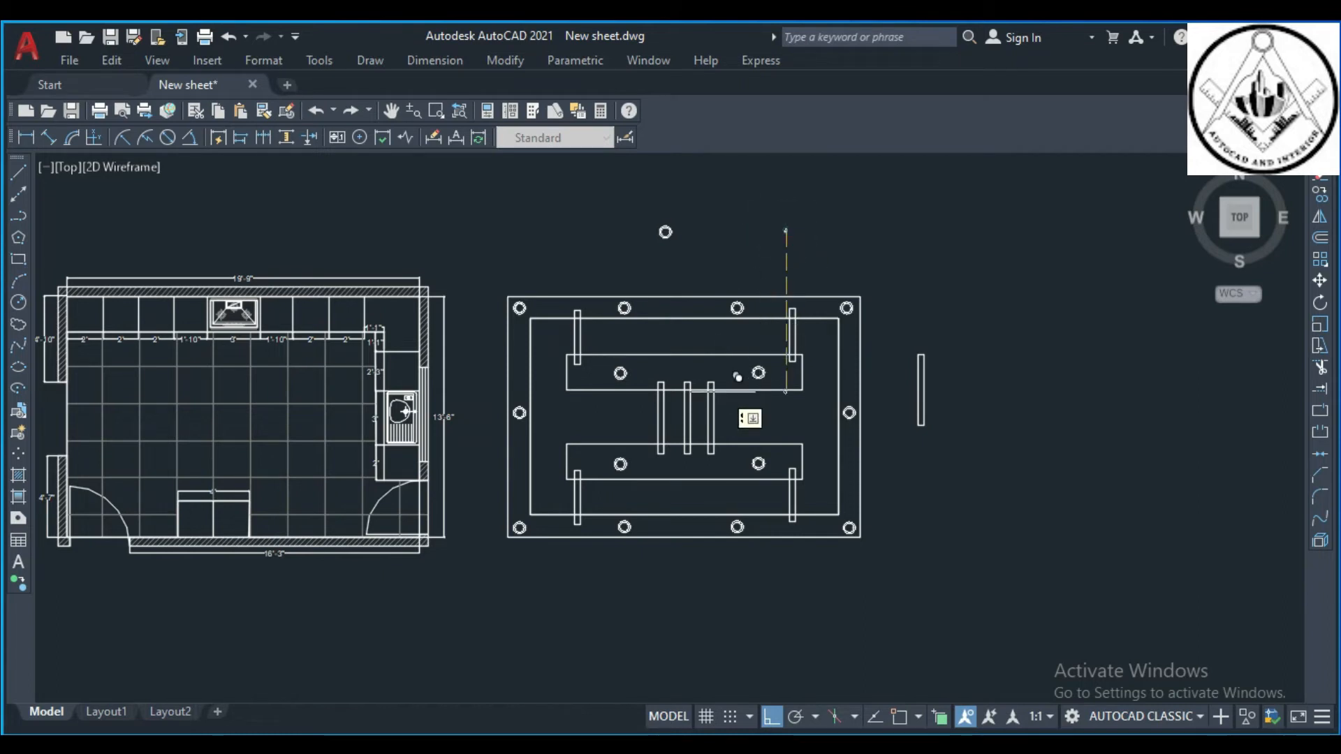
scroll(724, 394, up, 6)
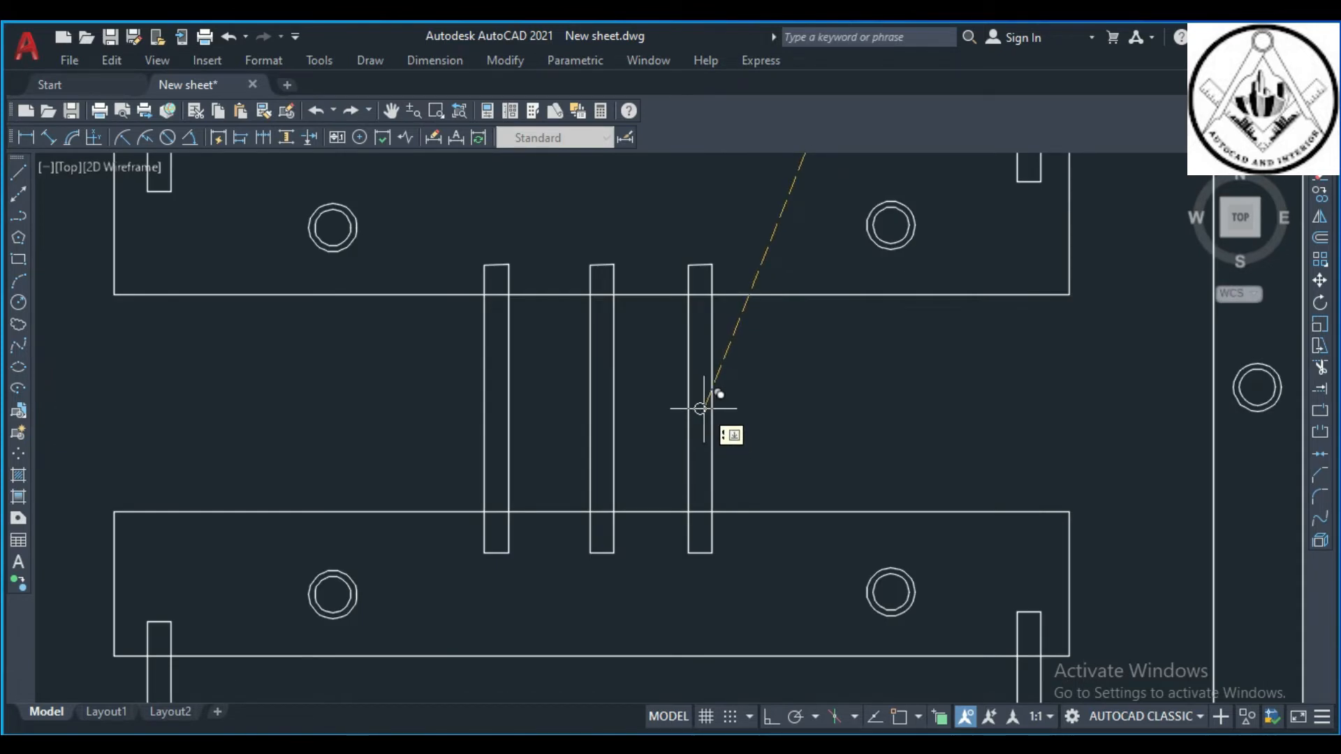
key(Escape)
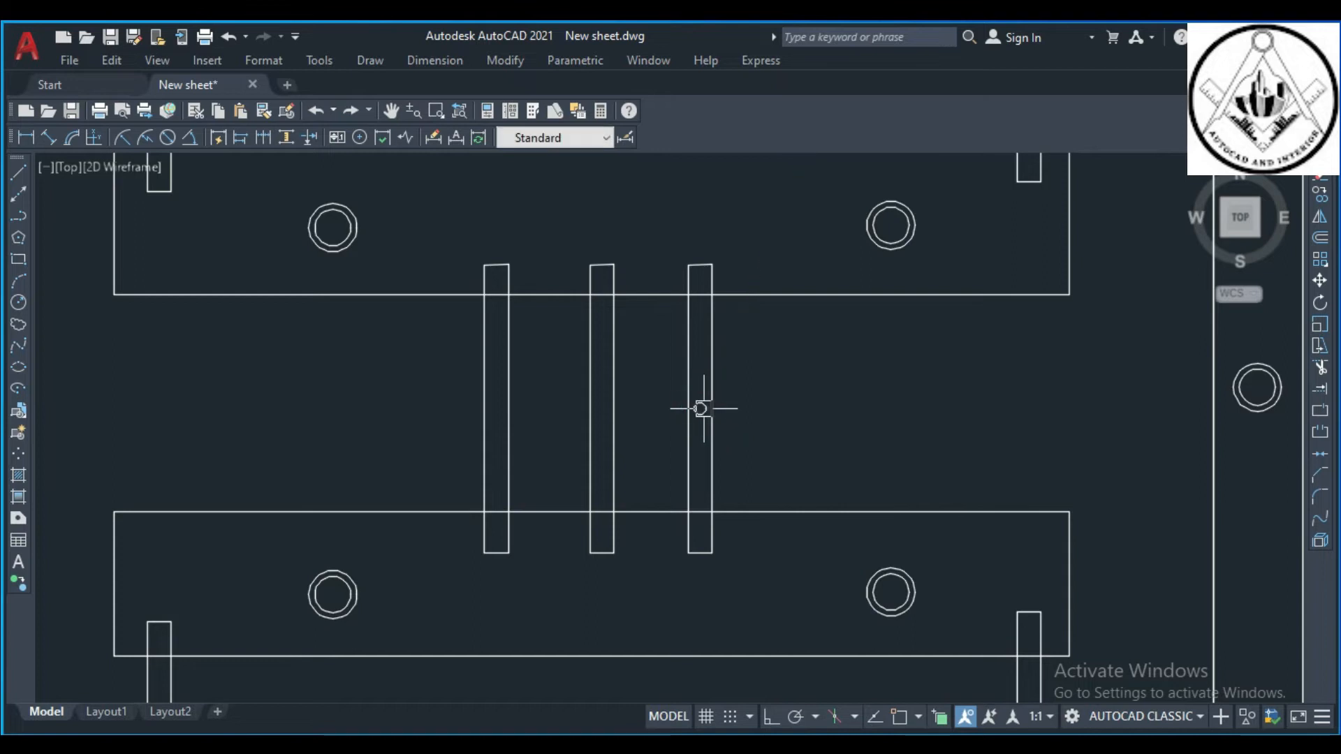
- Copy the small circle from the rightmost central bar horizontally onto the other two central bars, with Ortho on
text(c)
key(Return)
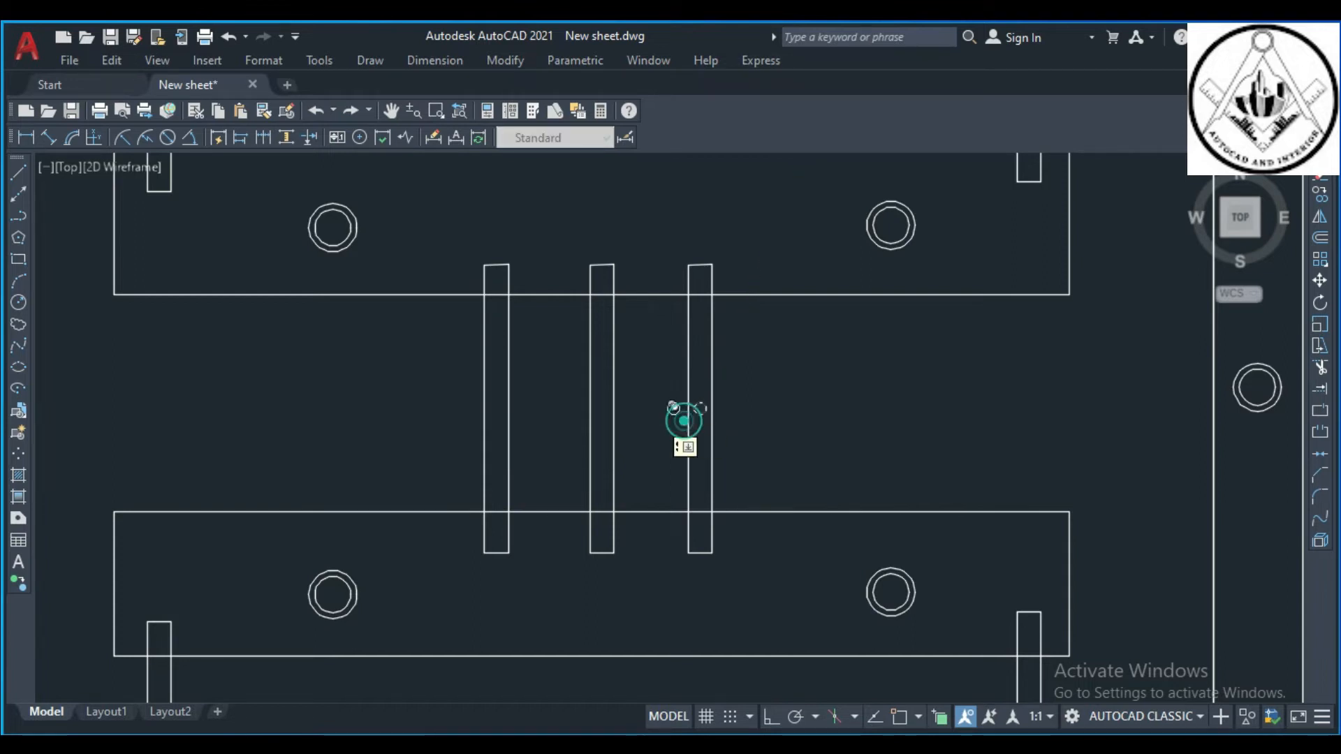
key(F8)
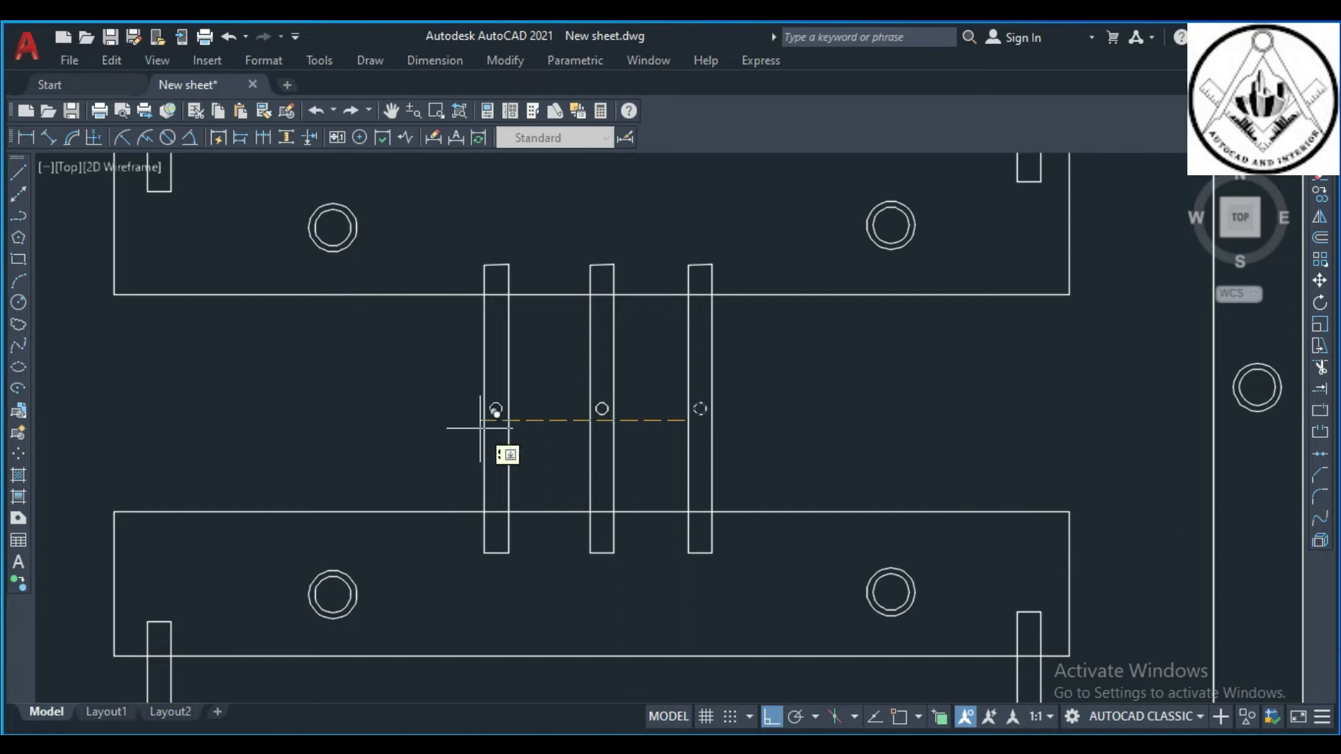
- Set up a gradient fill with its first color set to DIC 322 from the DIC COLOR GUIDE(R) color book
scroll(624, 388, down, 6)
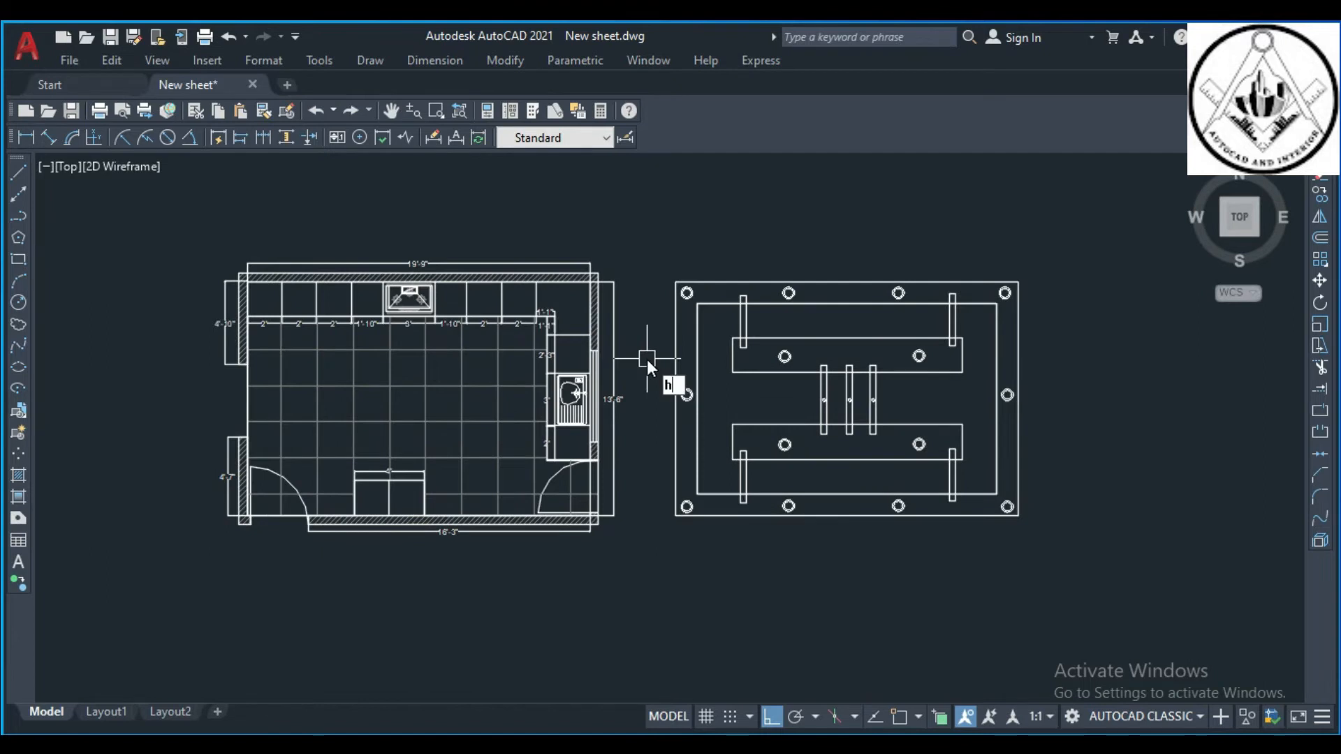
key(Return)
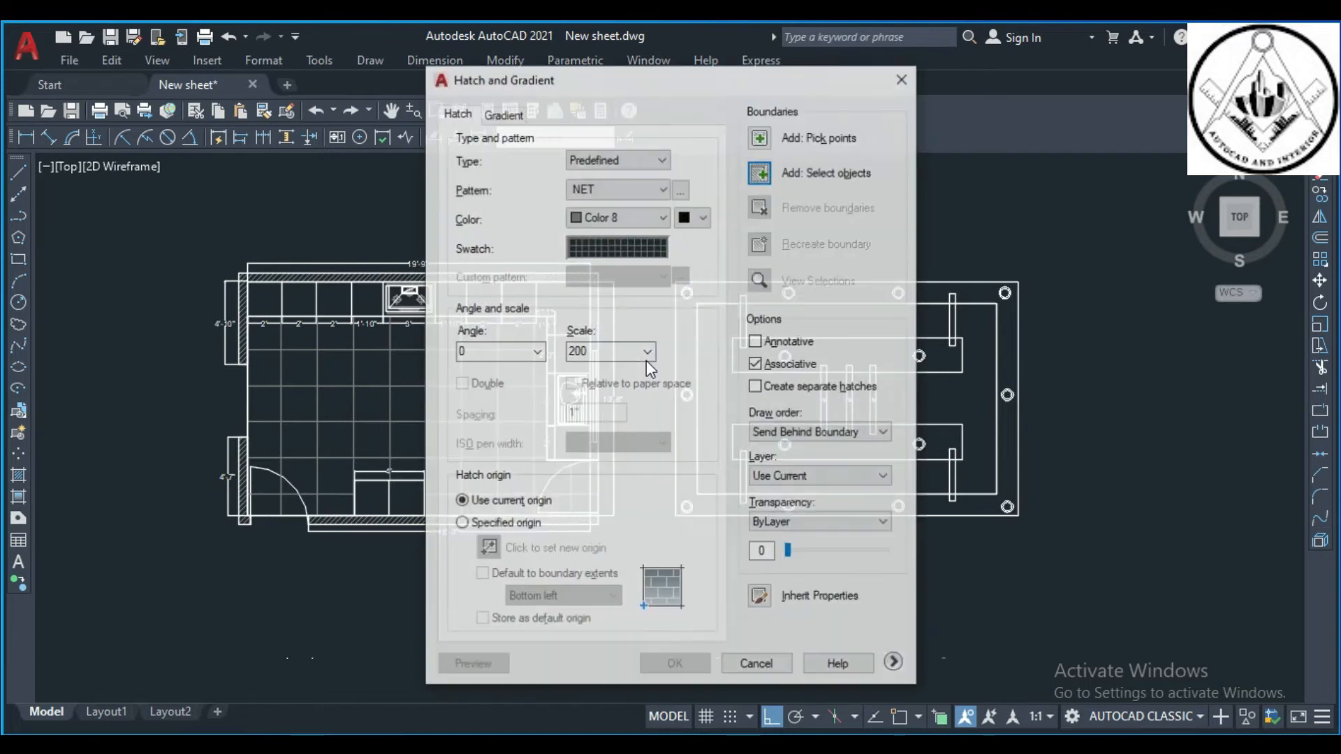
click(500, 114)
click(560, 180)
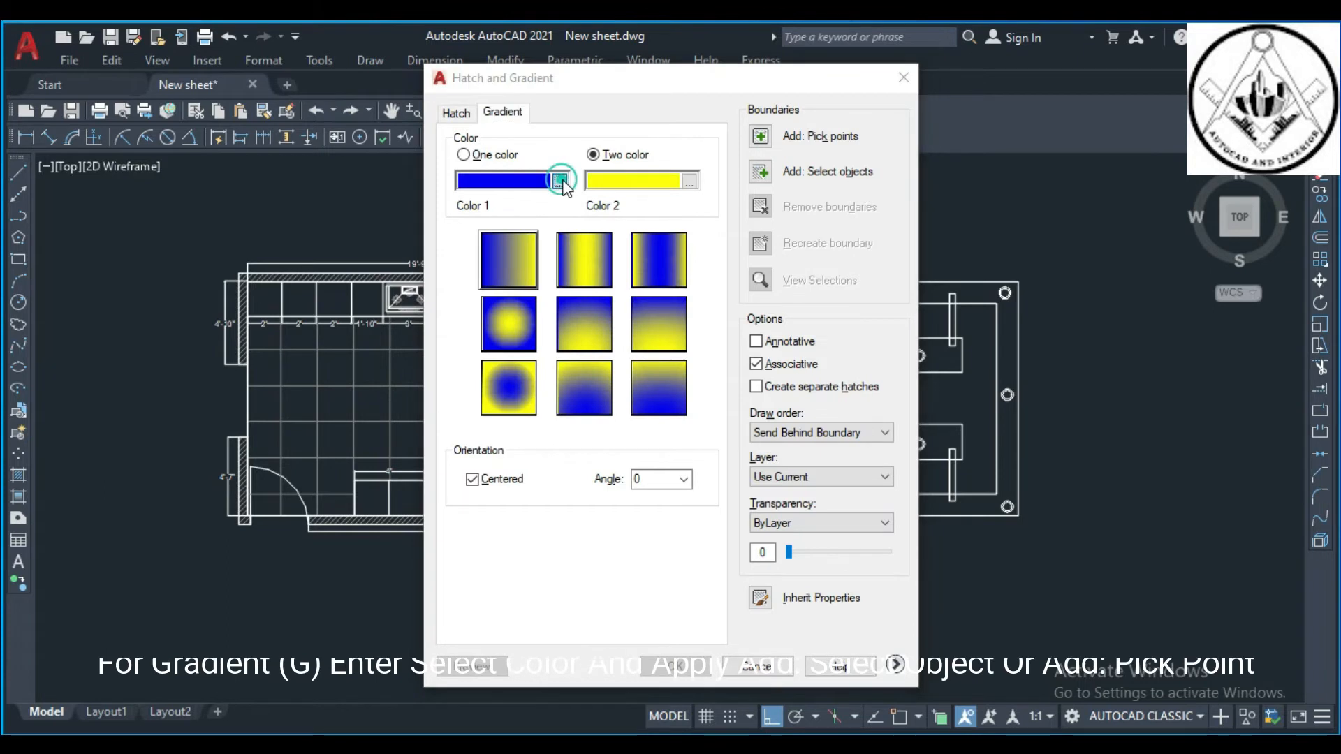
click(741, 240)
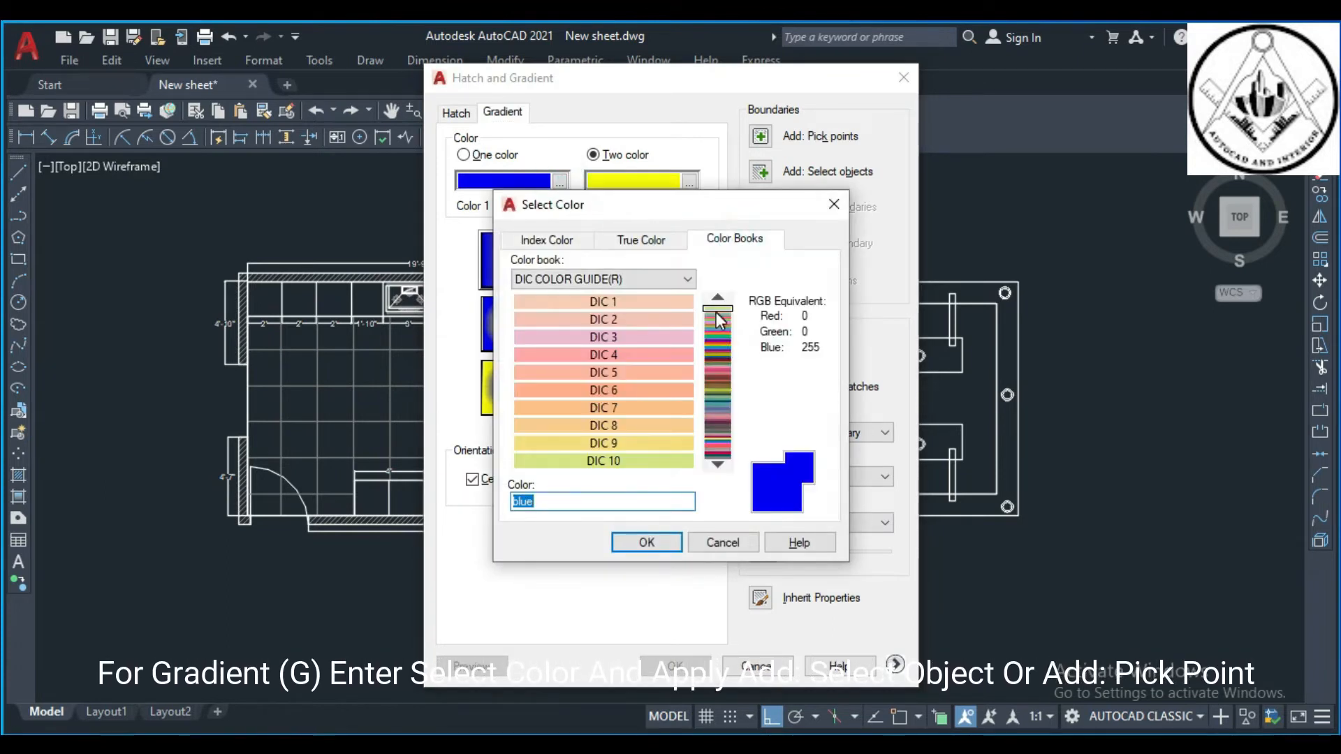
drag(719, 309, 720, 346)
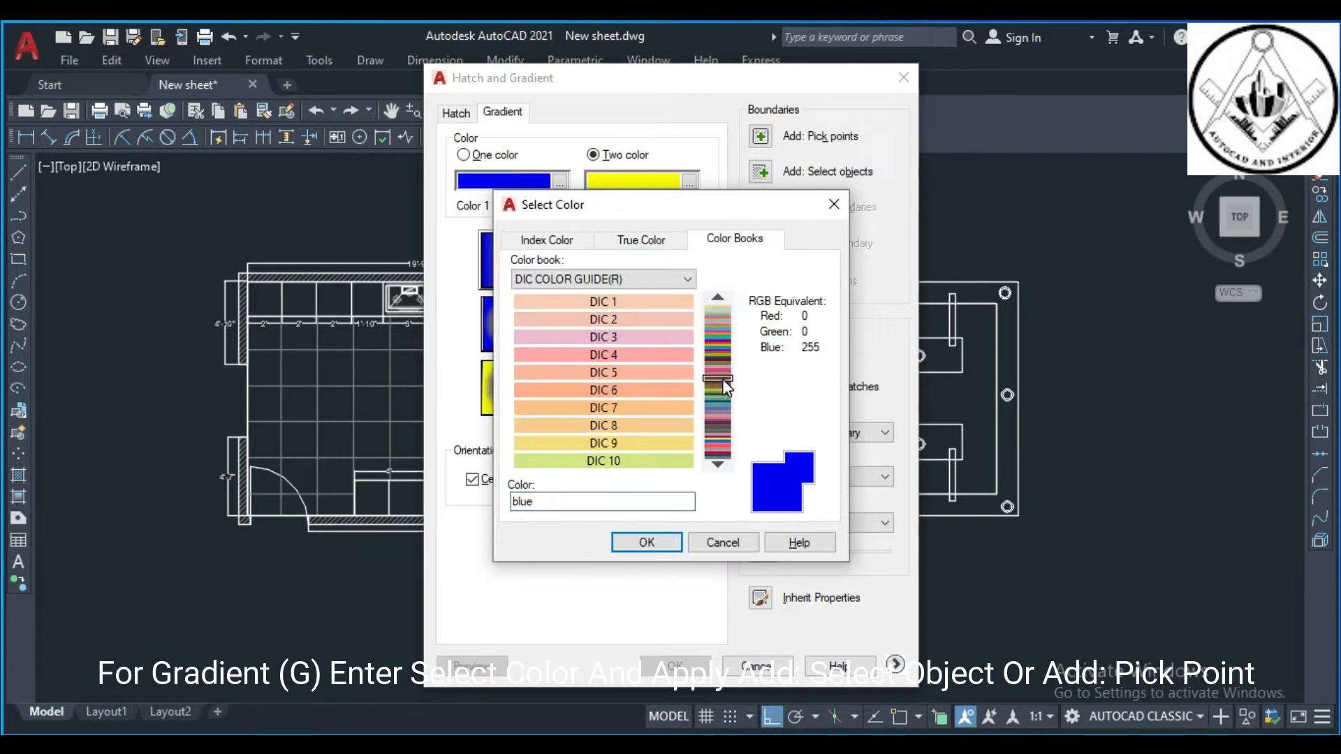
click(723, 379)
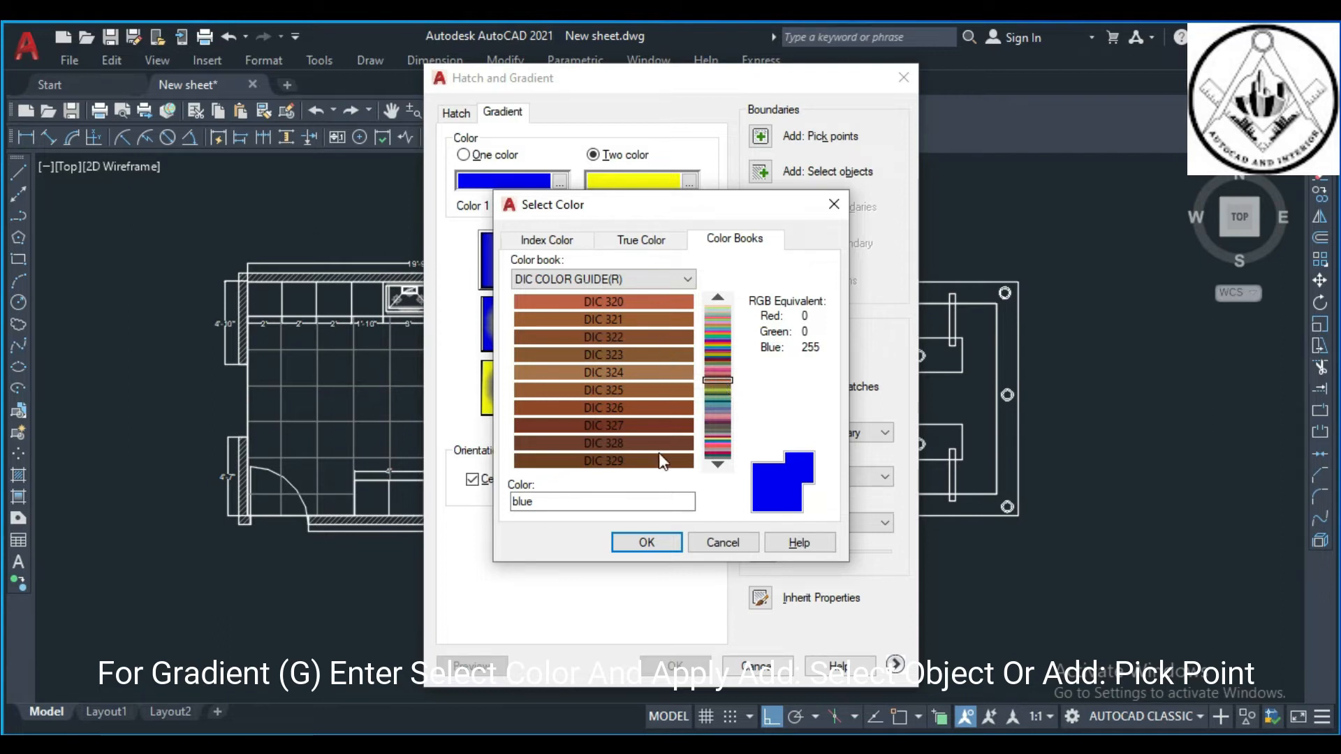
click(656, 335)
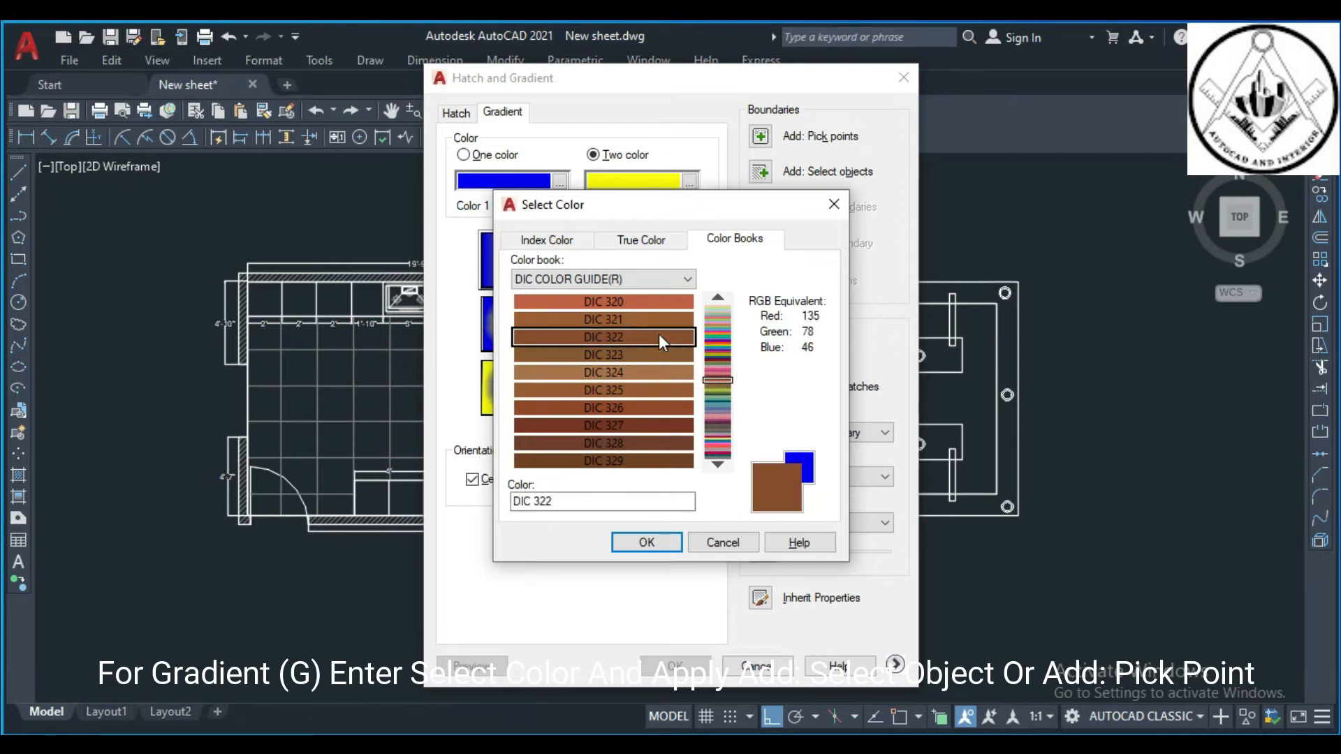
click(647, 542)
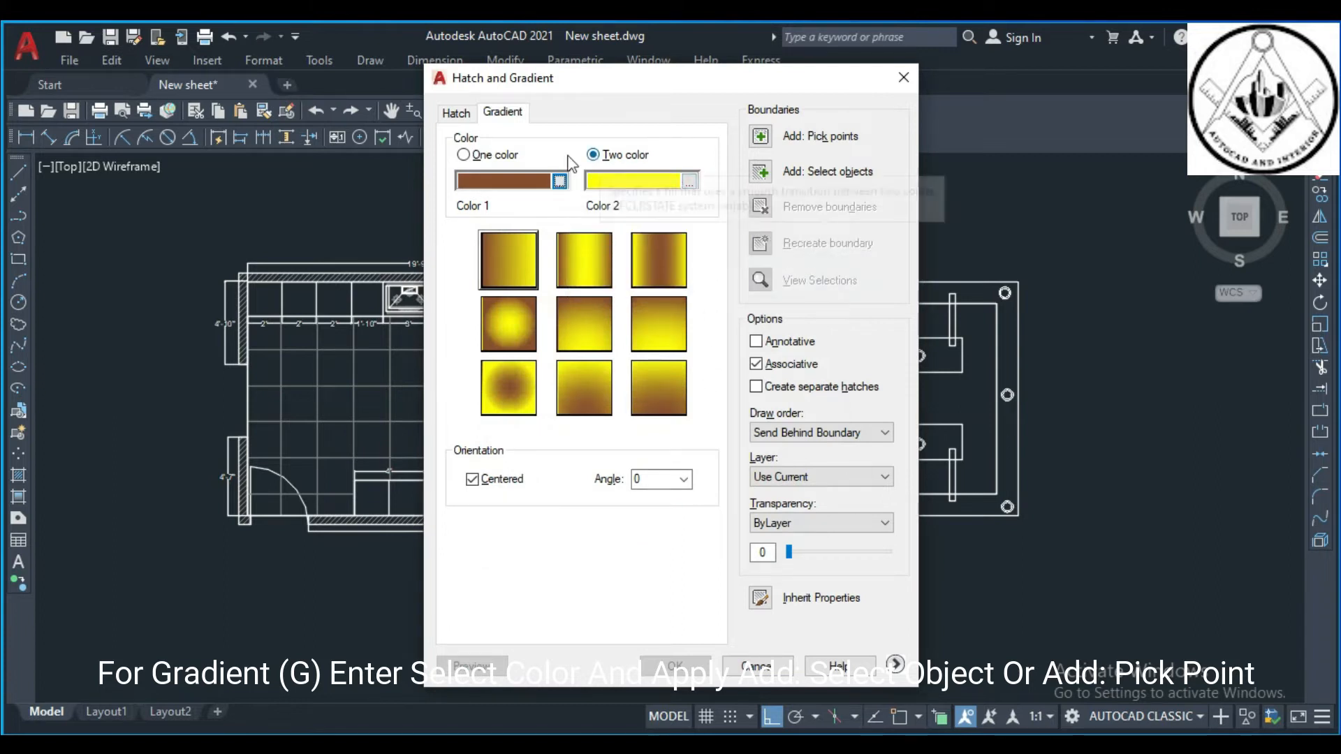
- Make the gradient one-color with a slightly reduced tint and choose the linear pattern with a dark vertical center and lighter sides
click(463, 154)
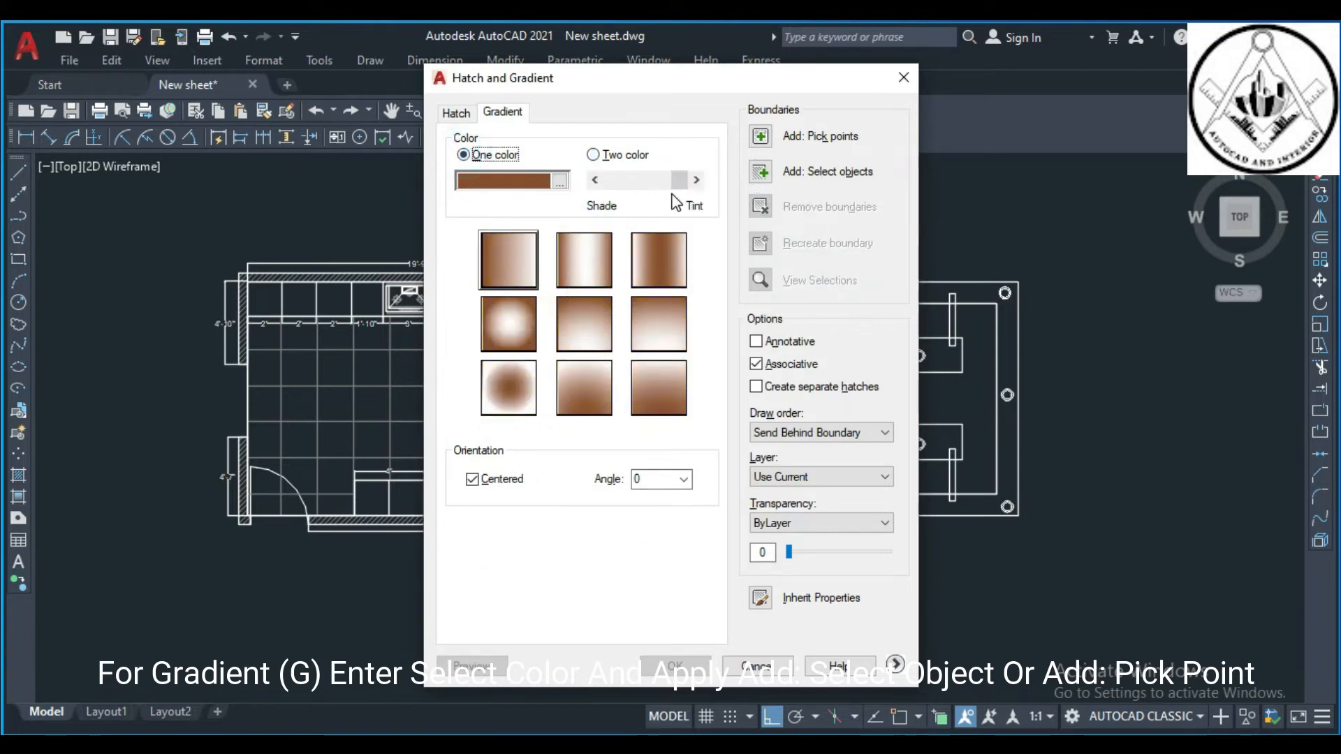
drag(683, 180, 661, 187)
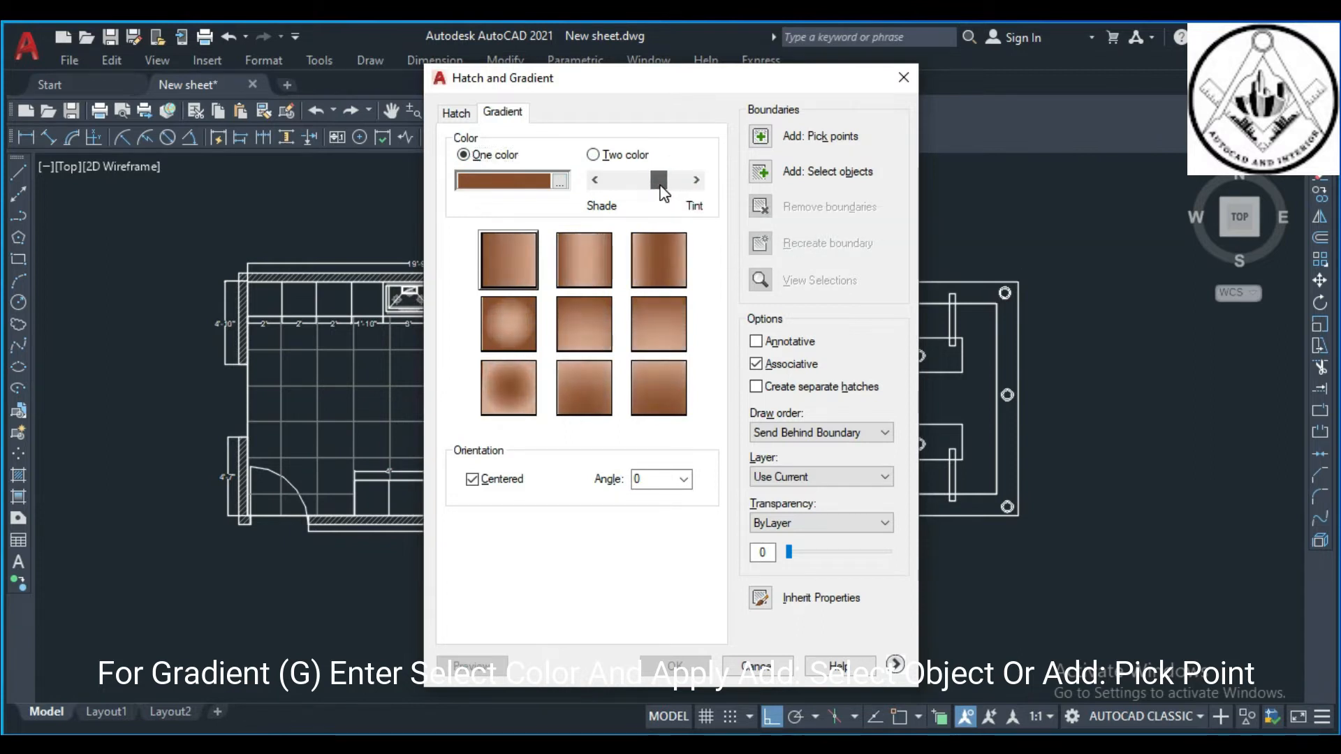
click(662, 263)
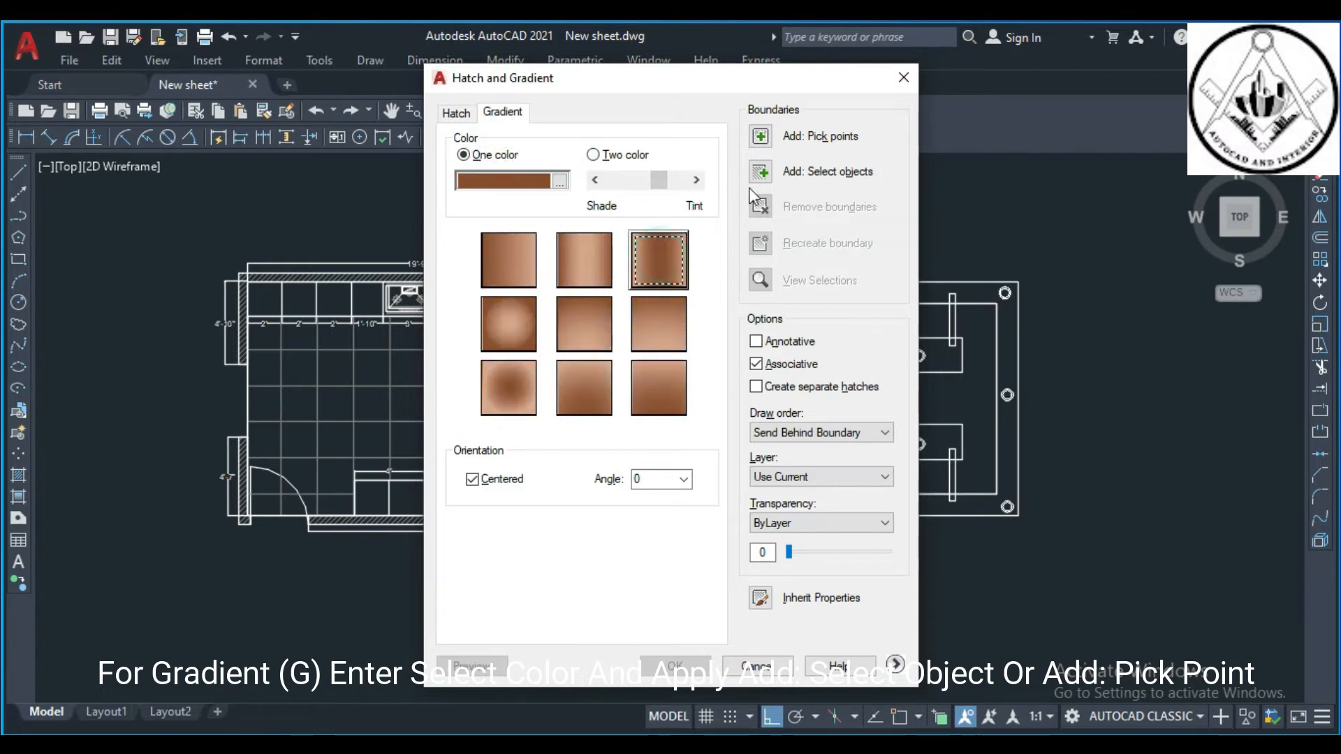
- Apply the brown gradient to the four vertical strips crossing the ends of the two long horizontal bars
click(762, 173)
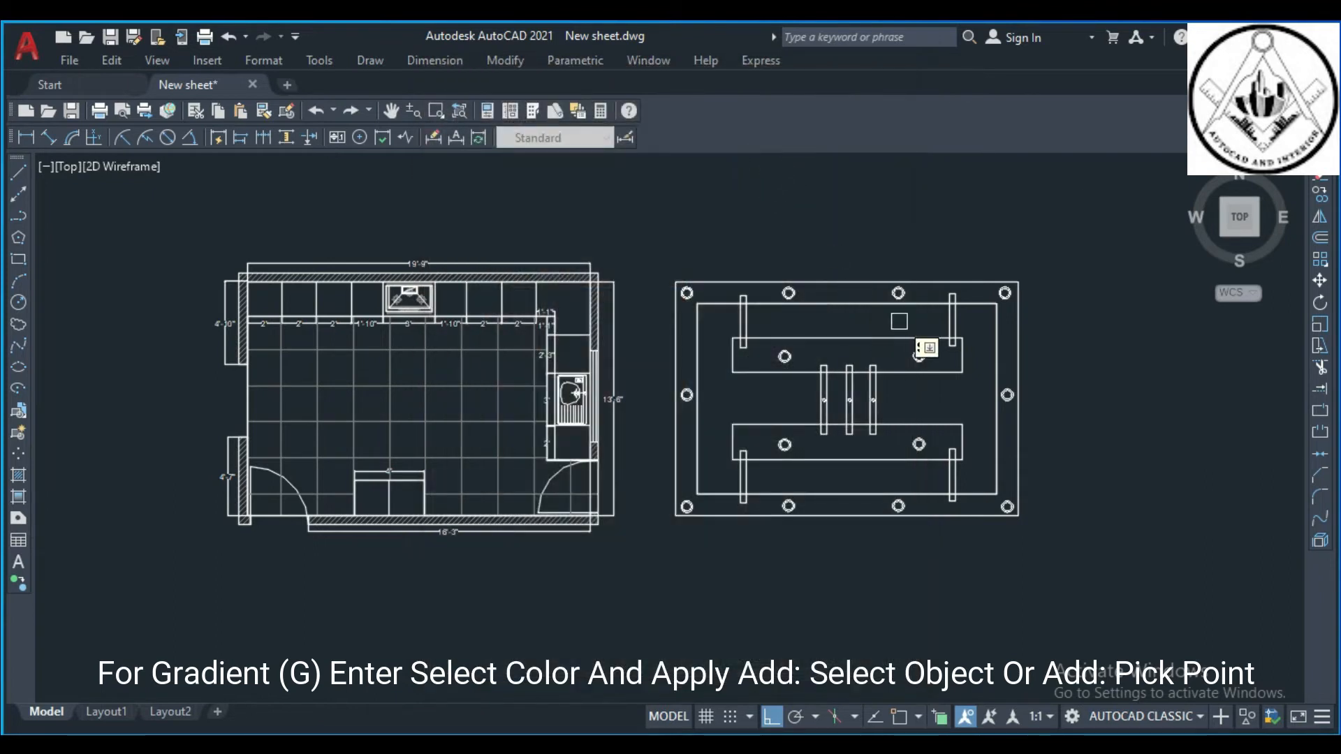
scroll(978, 351, up, 4)
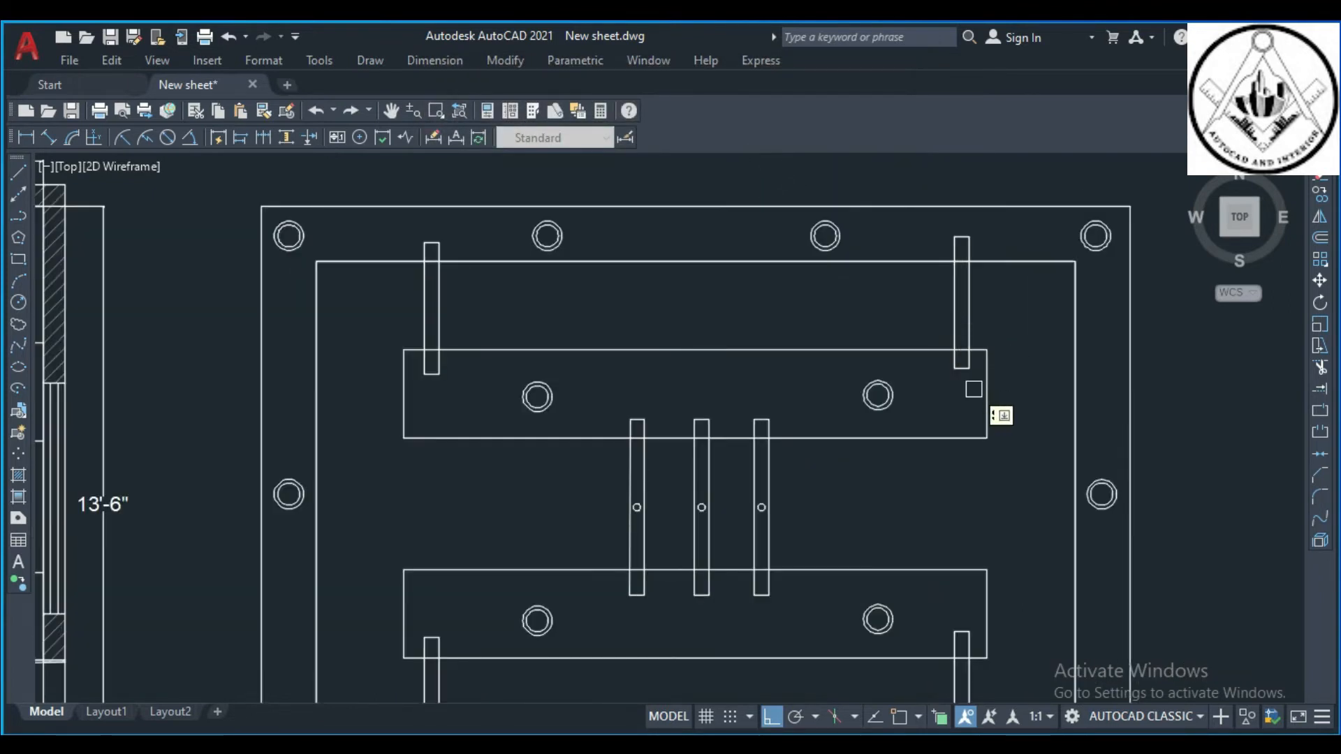
click(974, 386)
click(953, 364)
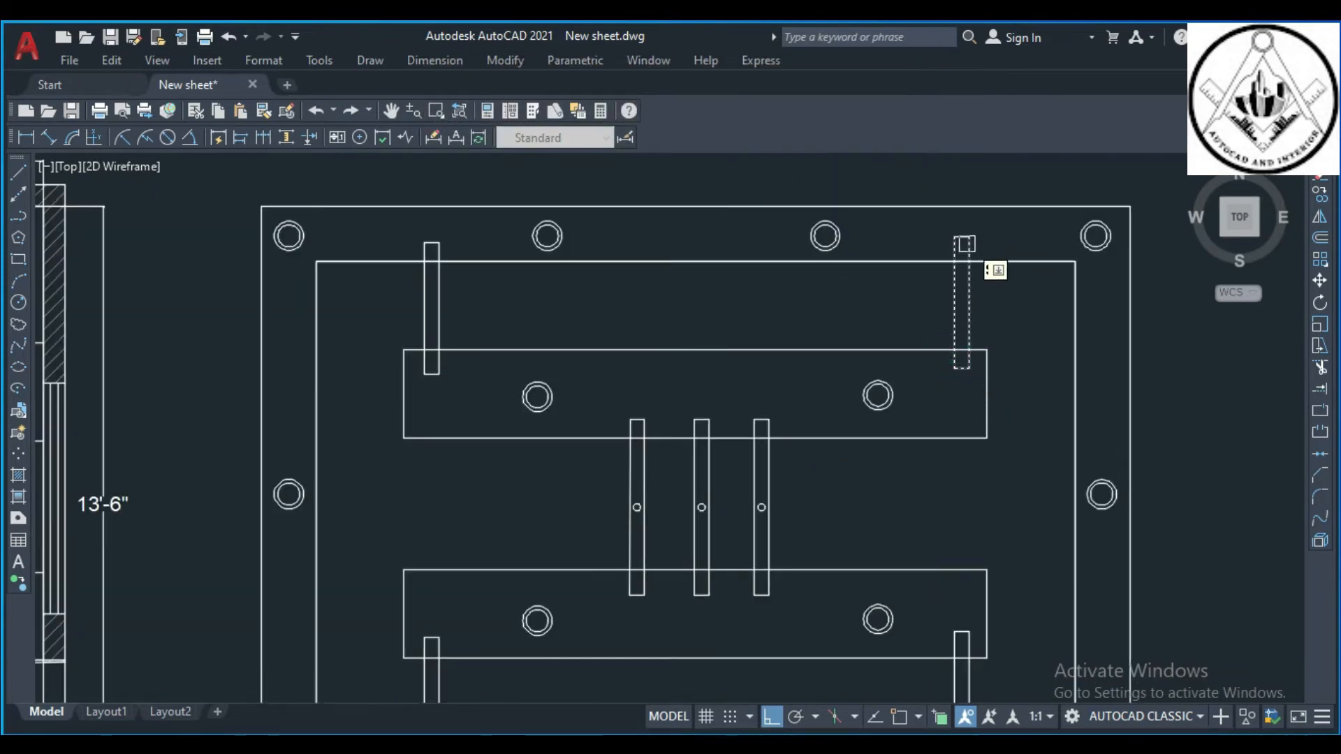
click(985, 245)
click(947, 225)
key(Return)
key(Return)
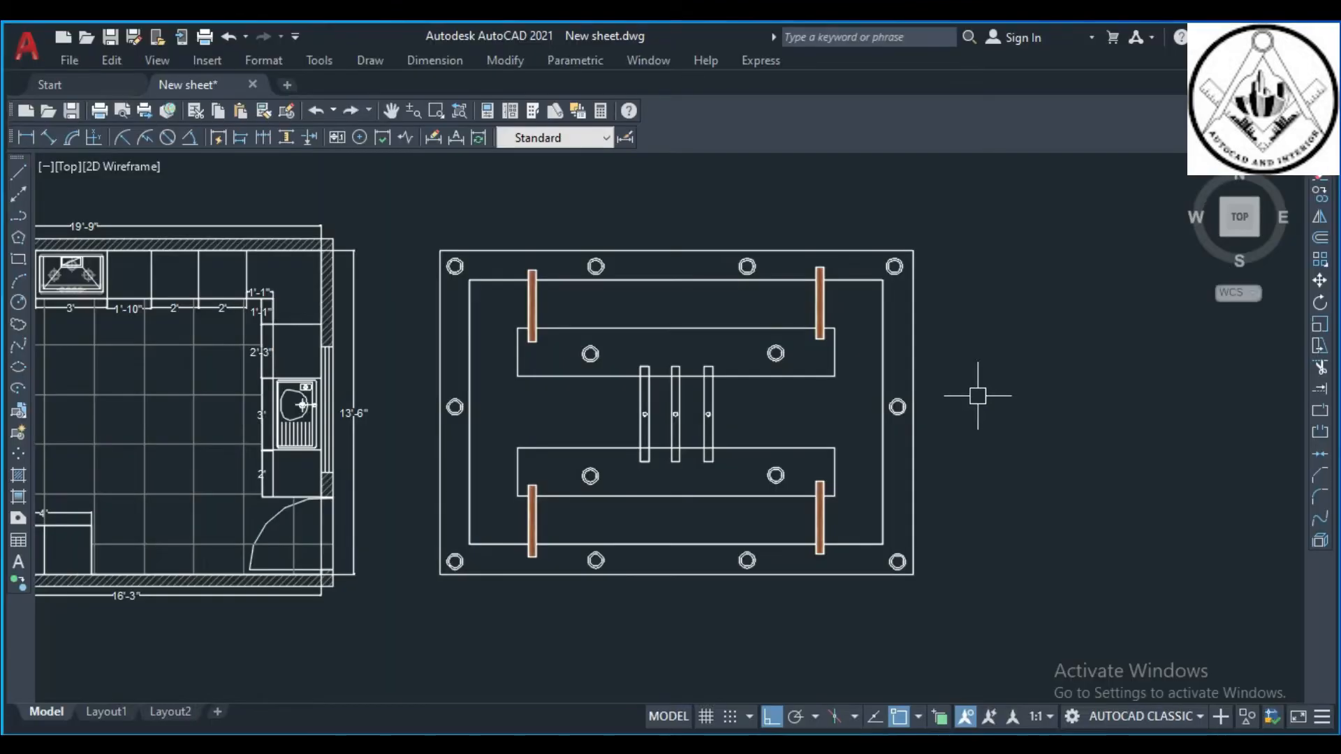
- Fill the leftmost of the three central bars with the same dark-centered linear gradient, leaving its small circle unfilled
text(h)
key(Return)
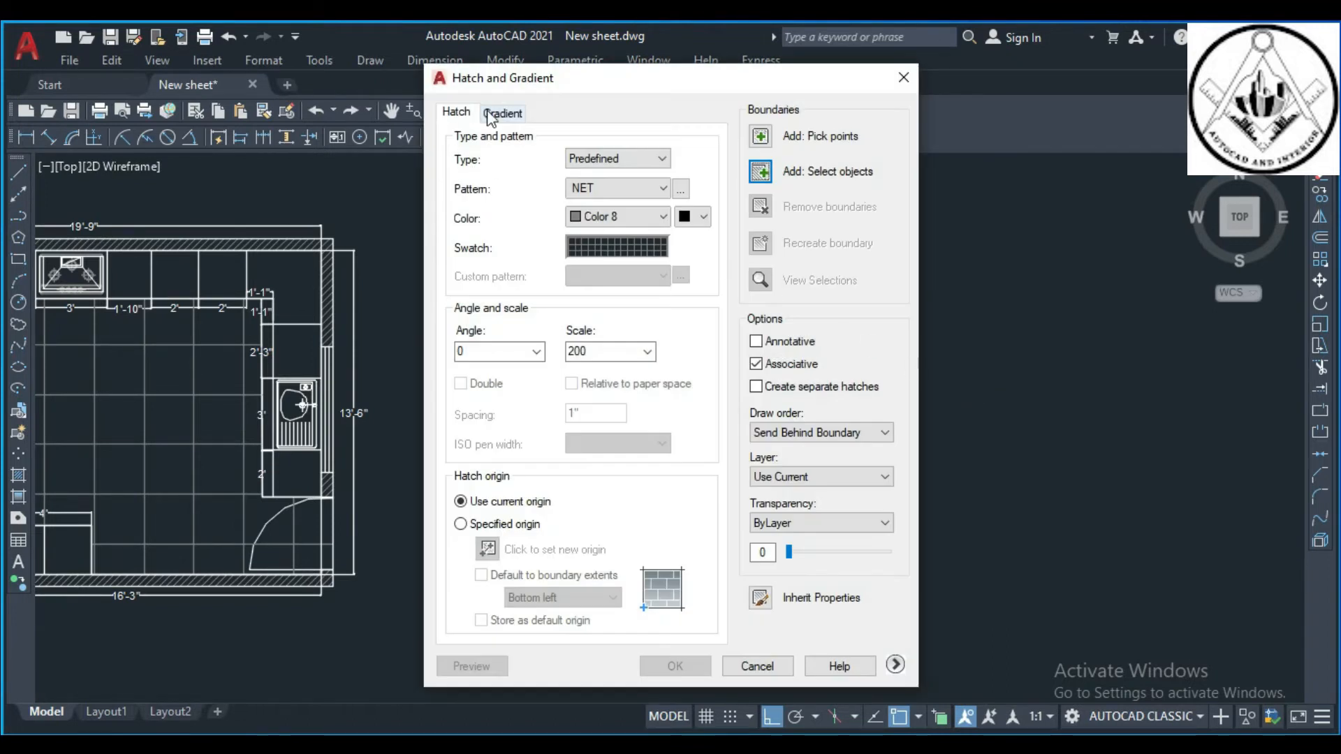
click(489, 115)
click(669, 271)
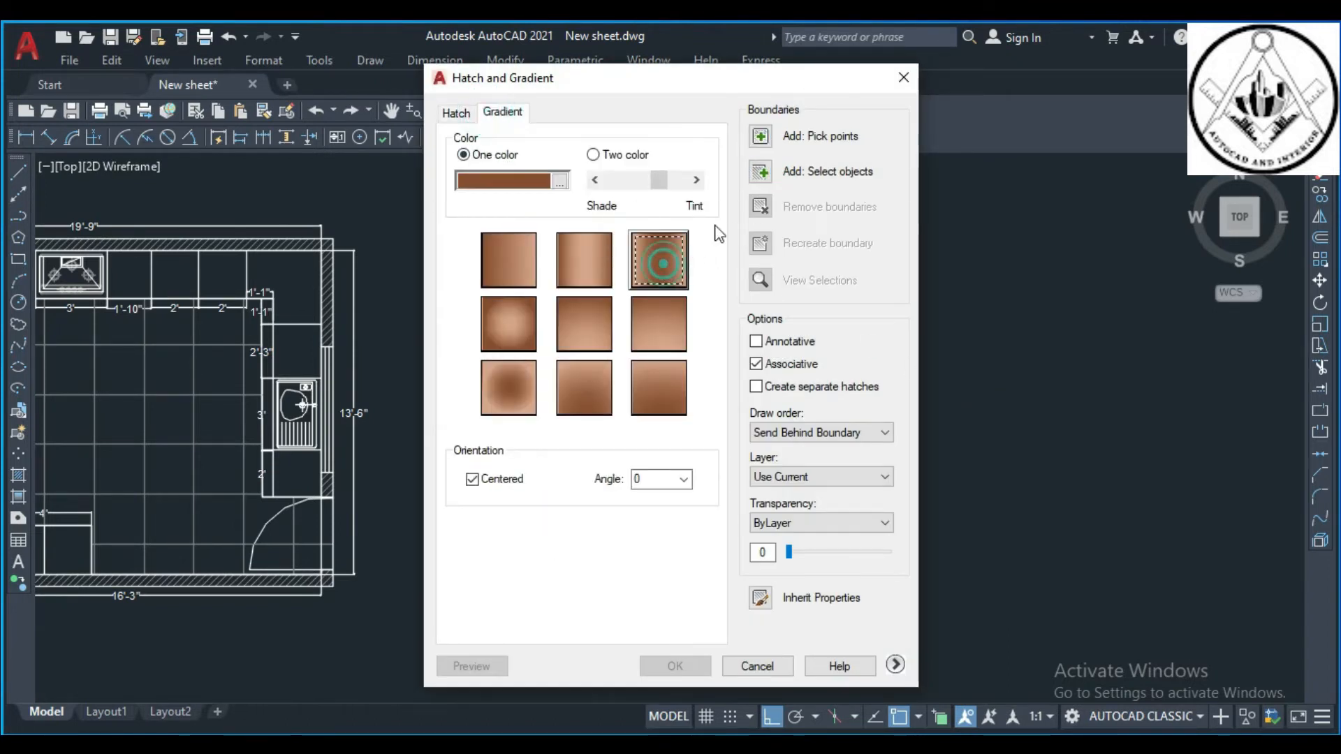
click(760, 172)
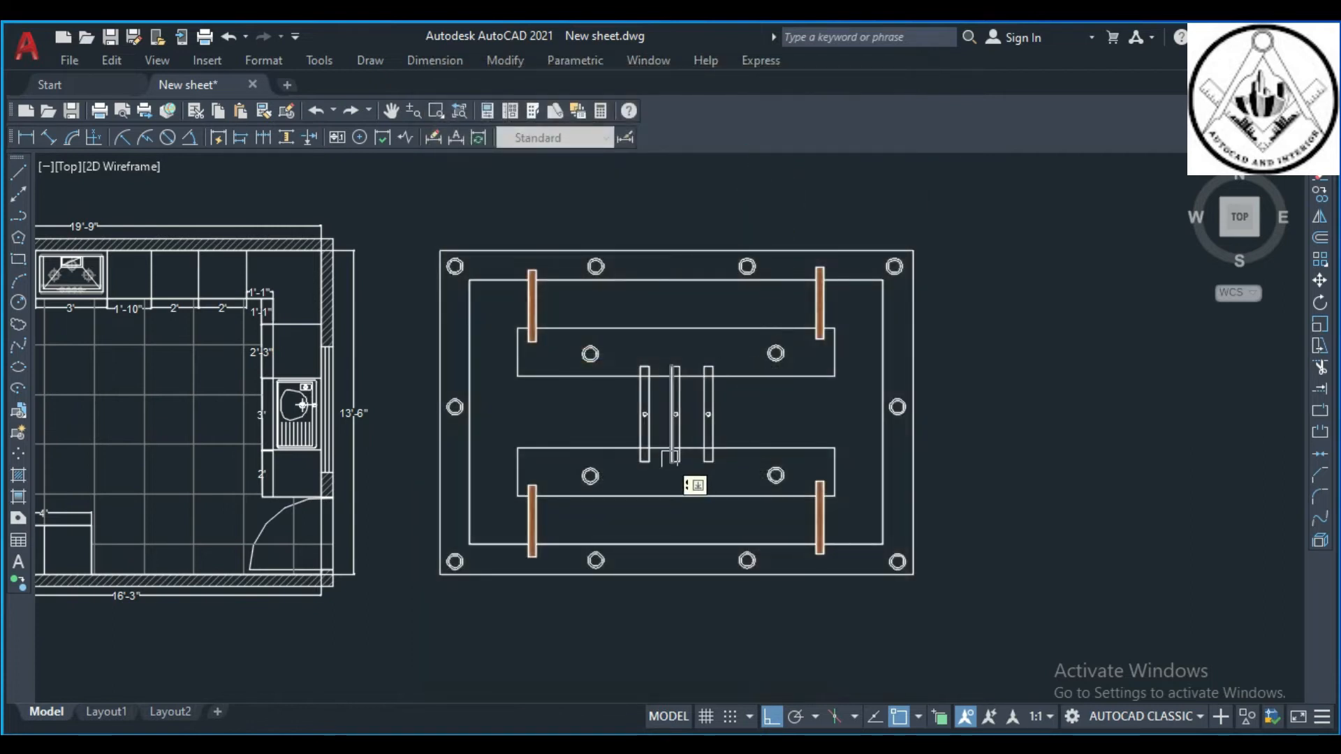
click(636, 442)
scroll(637, 433, up, 4)
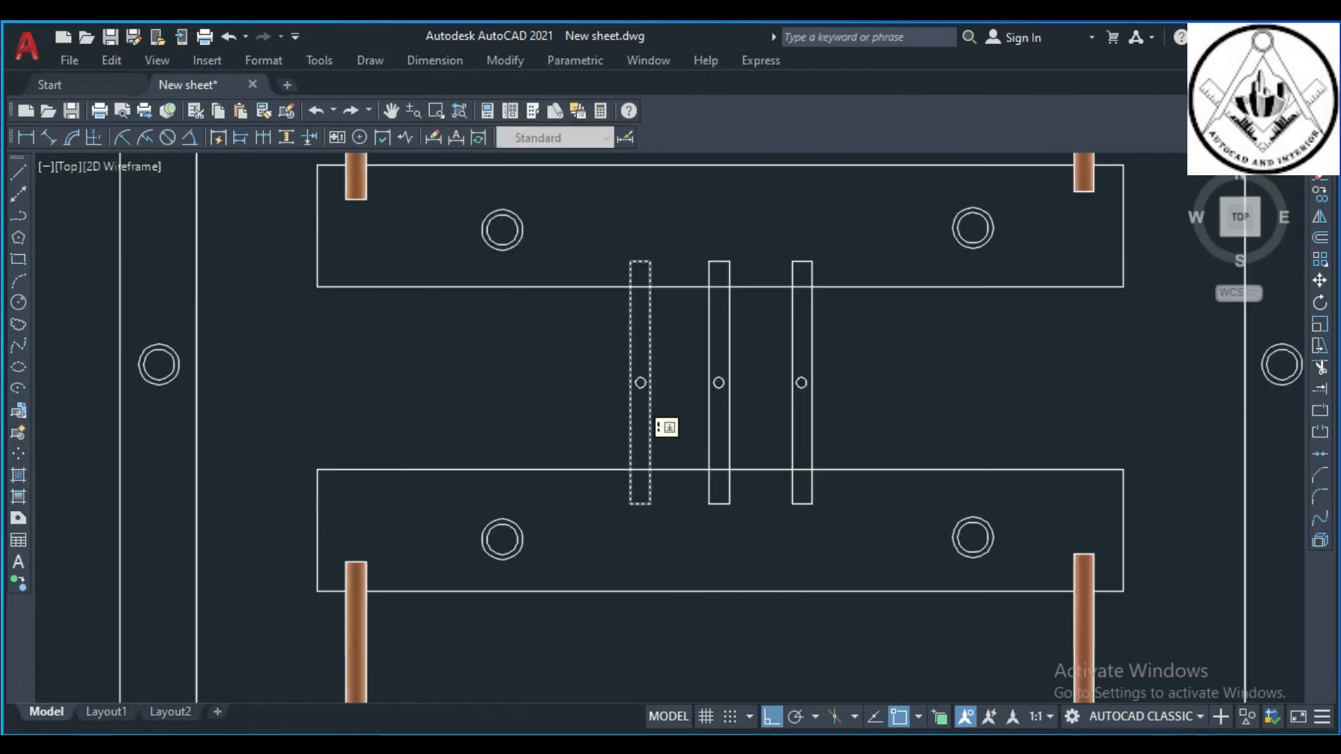
click(638, 385)
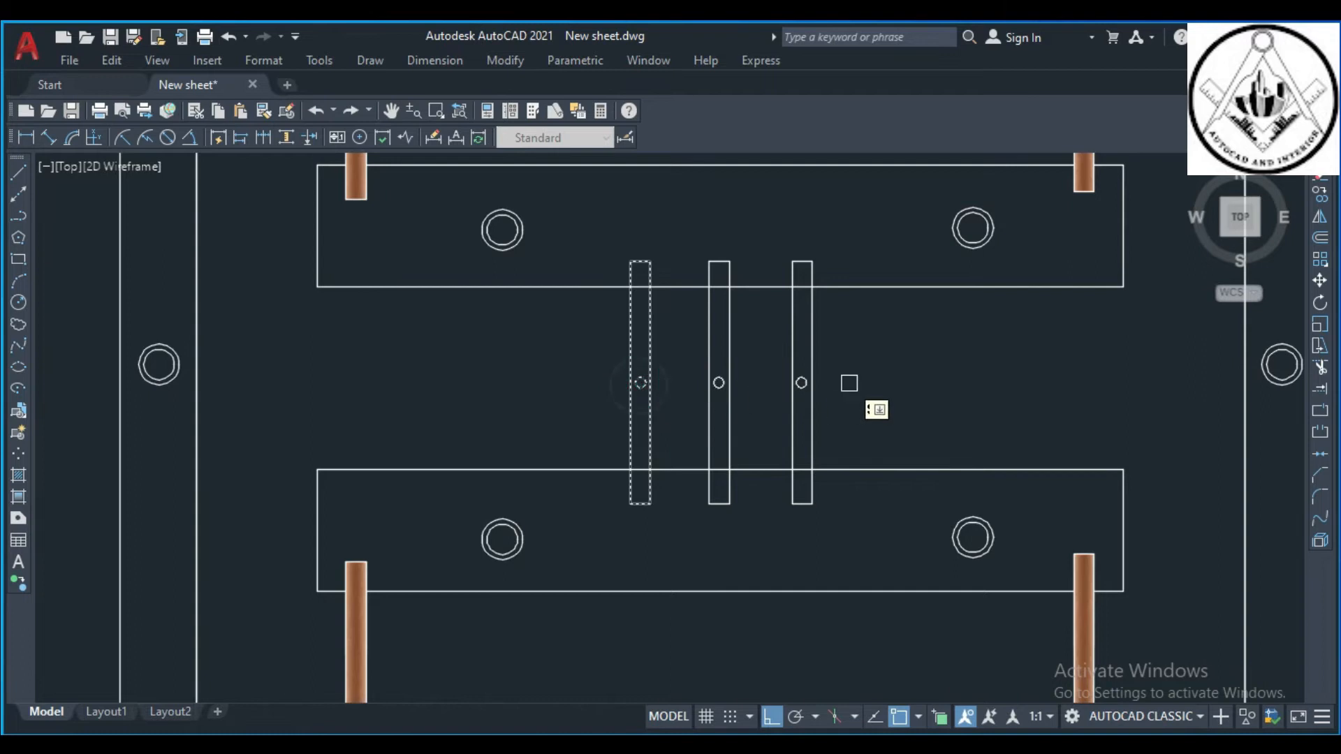
key(Return)
key(Return)
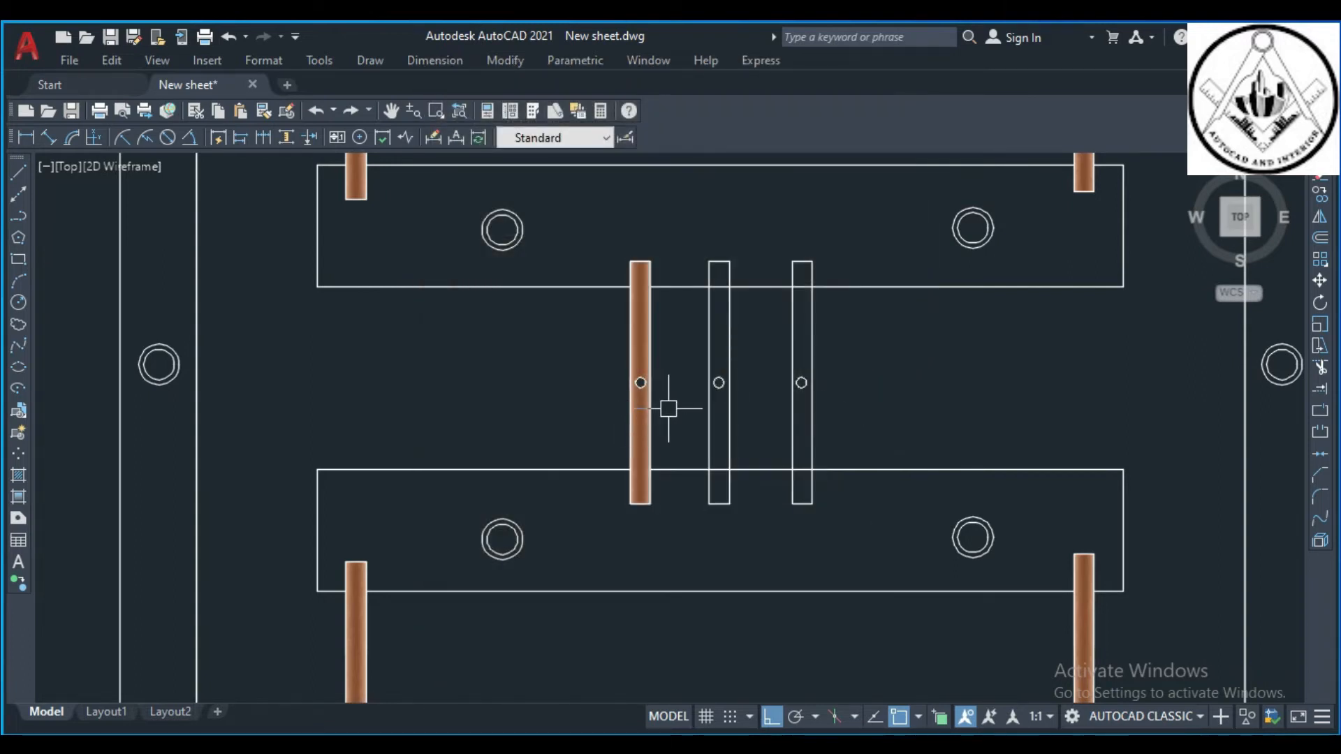
- Copy the gradient-filled leftmost central bar onto the other two central bars
scroll(668, 409, up, 2)
text(co)
key(Return)
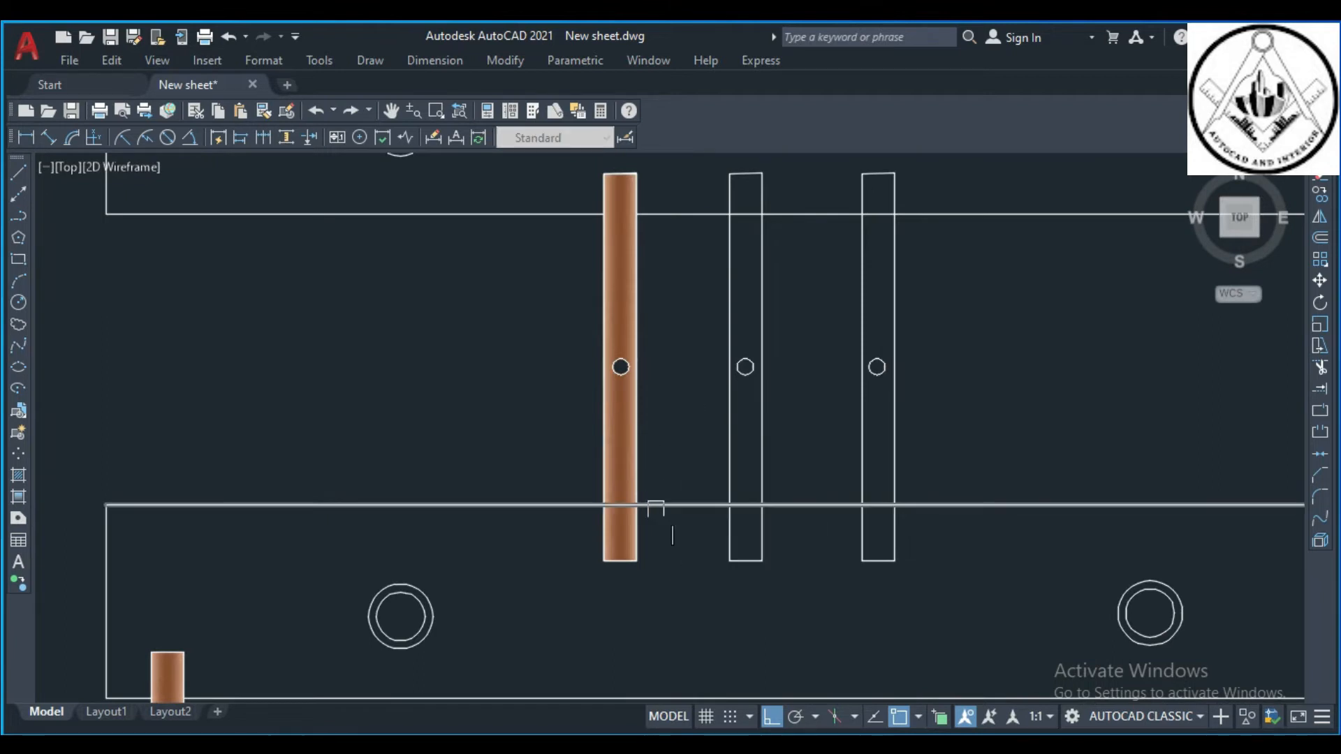
click(649, 575)
click(591, 548)
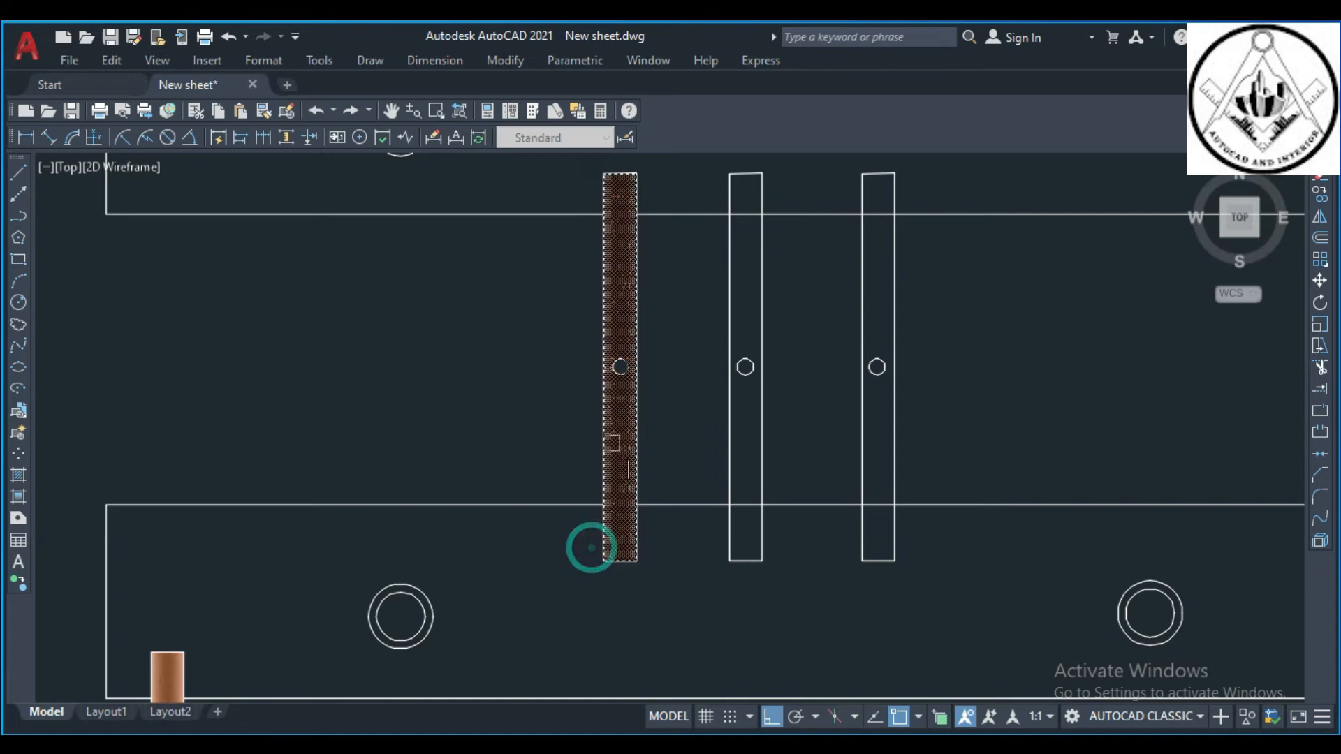
scroll(614, 392, up, 2)
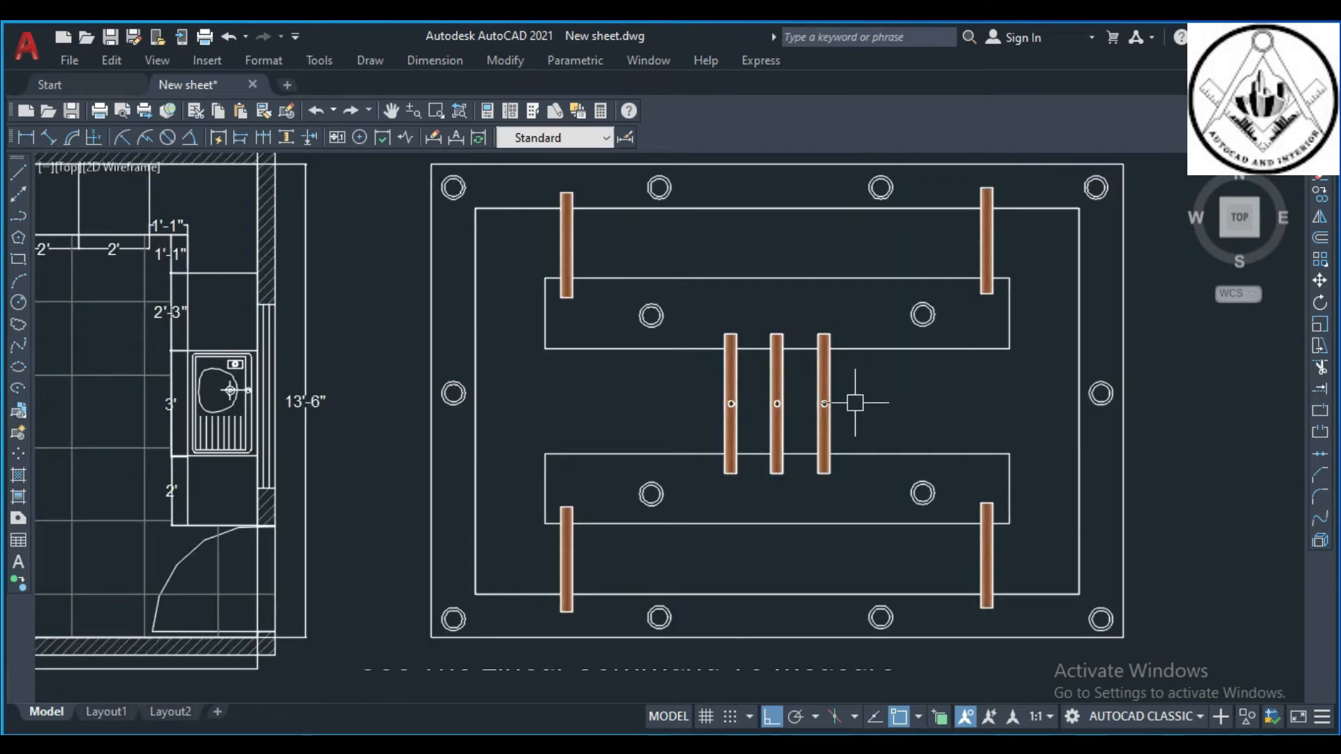
- Add a linear dimension for the outer ceiling frame's overall width, placed just above its top edge
scroll(855, 403, down, 2)
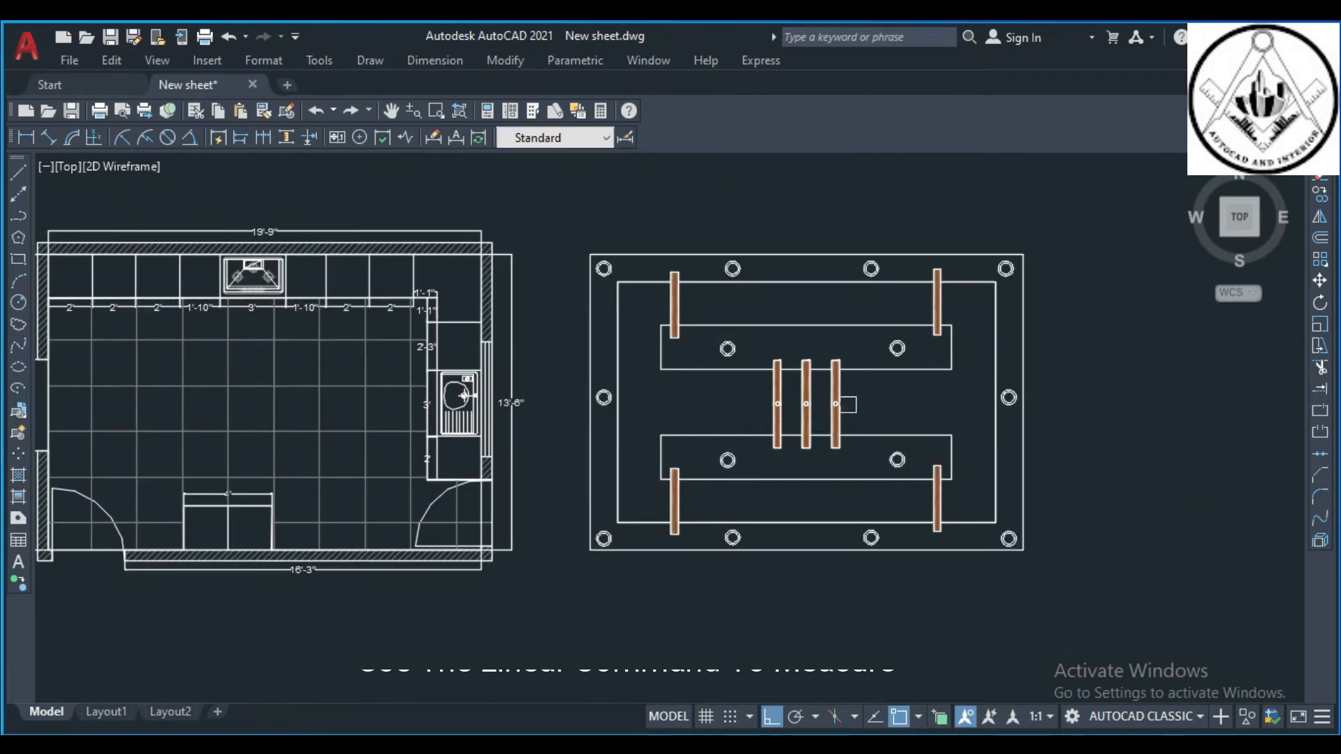
click(27, 135)
click(590, 254)
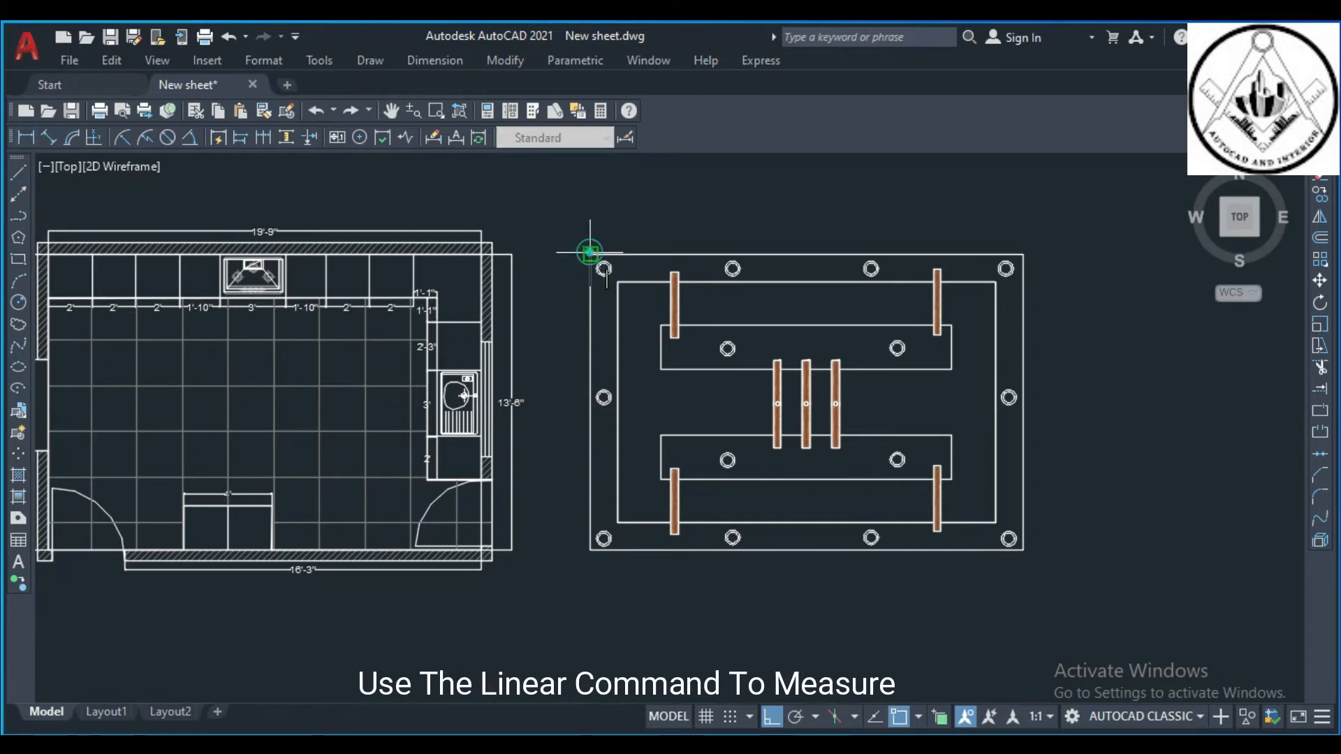
click(1023, 253)
click(964, 238)
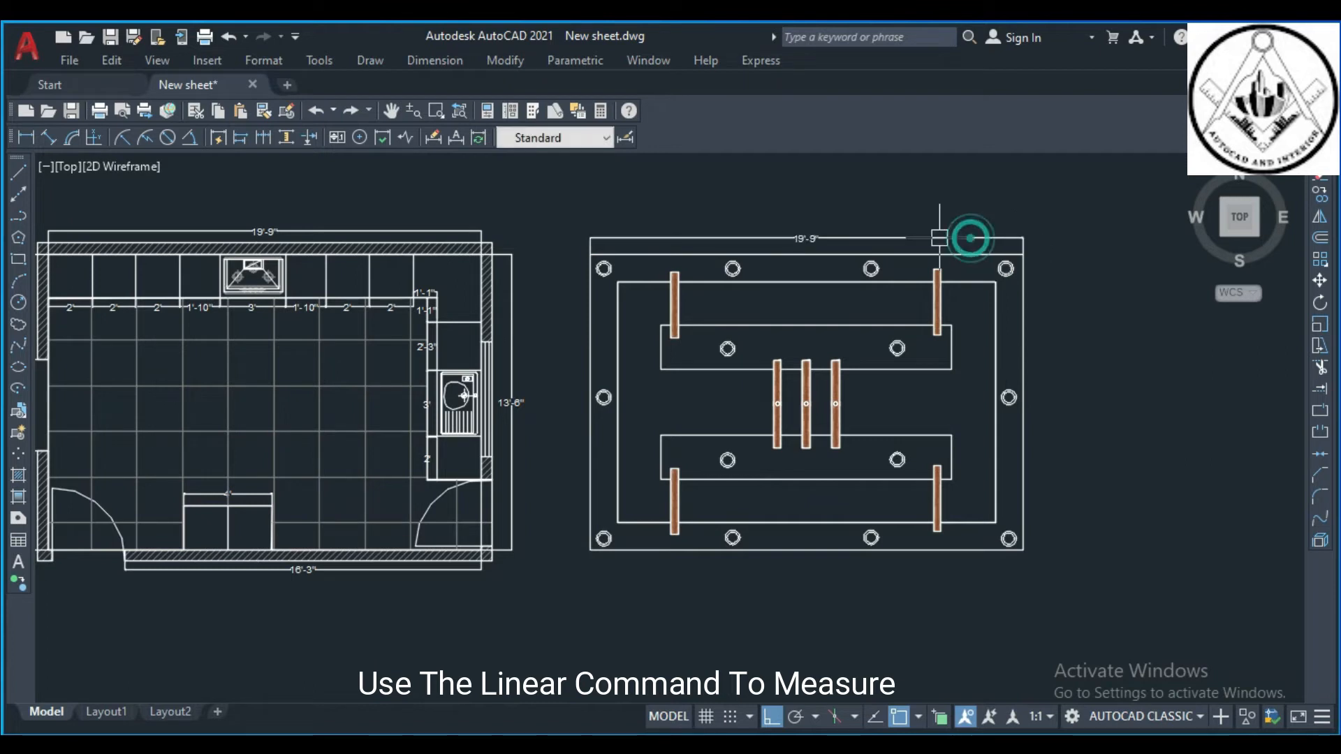
- Add a linear dimension for the outer ceiling frame's overall height, placed just outside its right edge
click(28, 137)
scroll(1027, 301, up, 2)
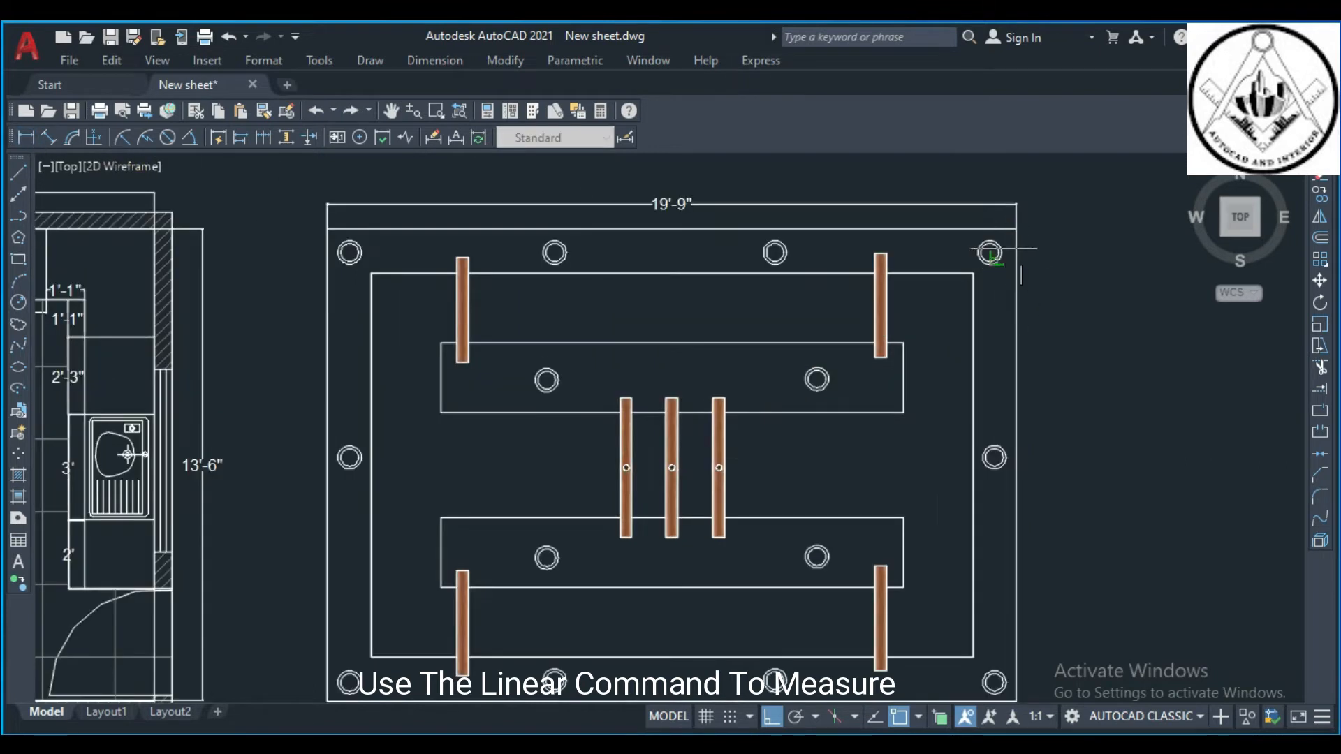
click(1016, 229)
scroll(1010, 241, down, 5)
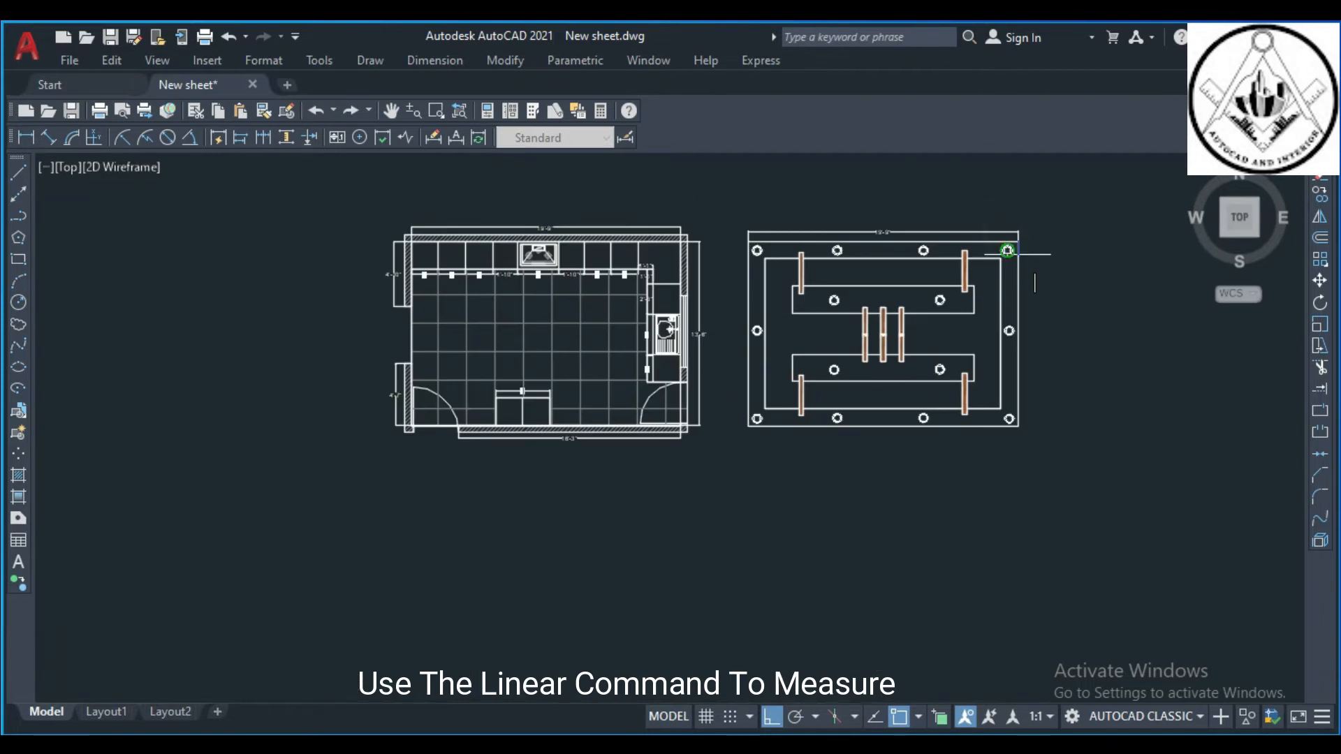
scroll(1013, 419, up, 4)
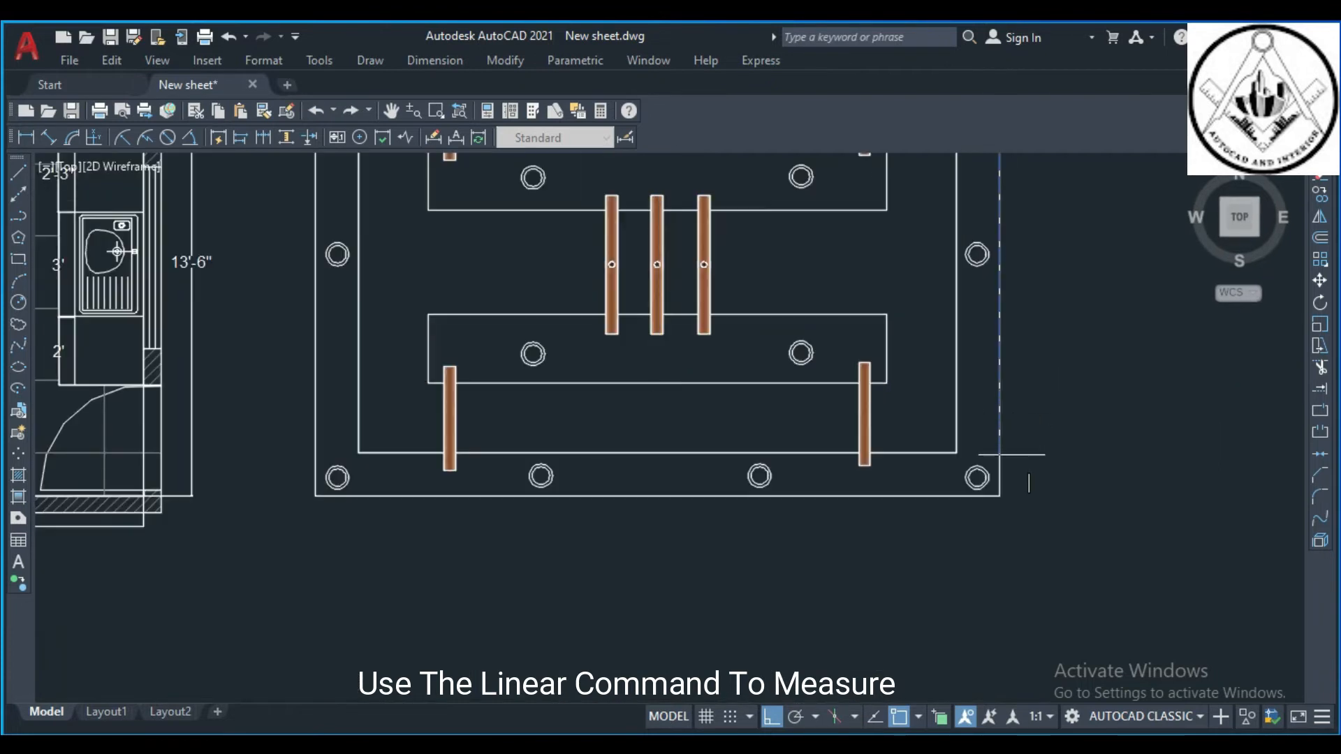
click(999, 496)
click(1023, 485)
- Dimension the horizontal gap between the outer and inner frames near their upper-left corners
scroll(1009, 474, down, 2)
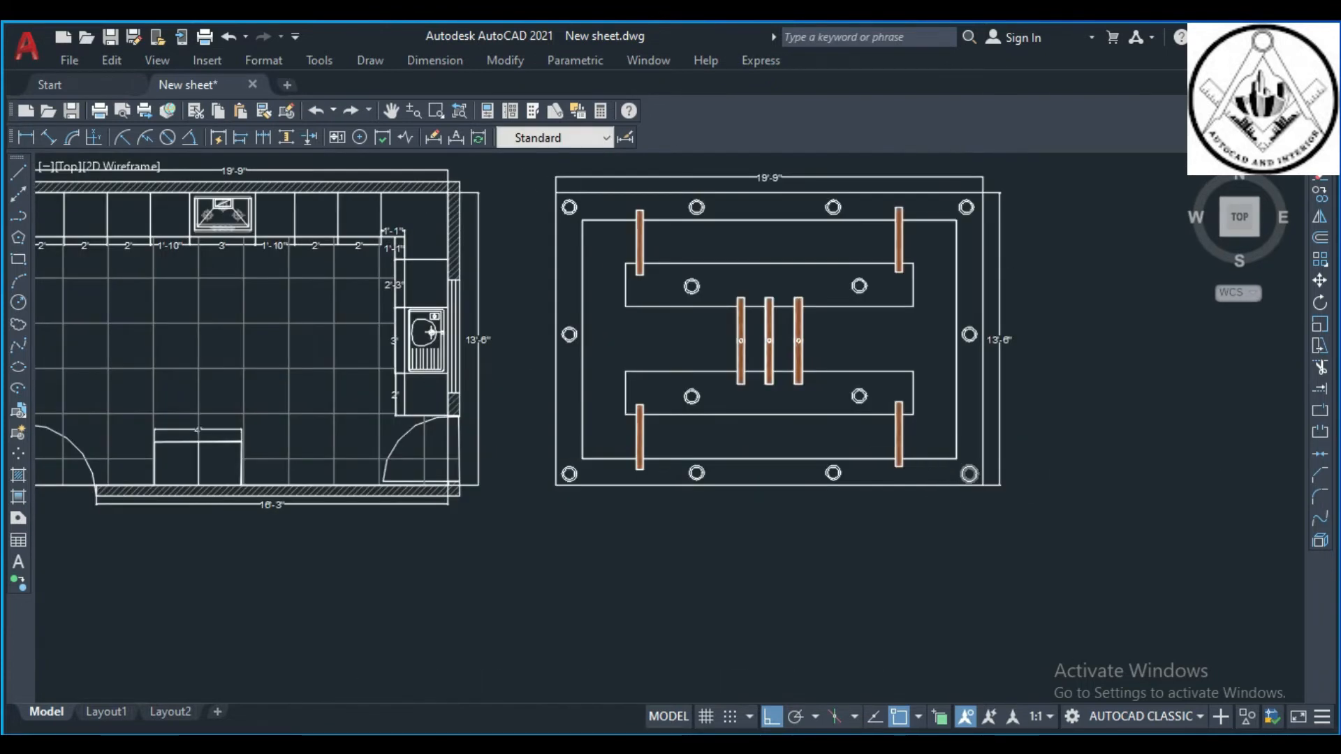
click(24, 139)
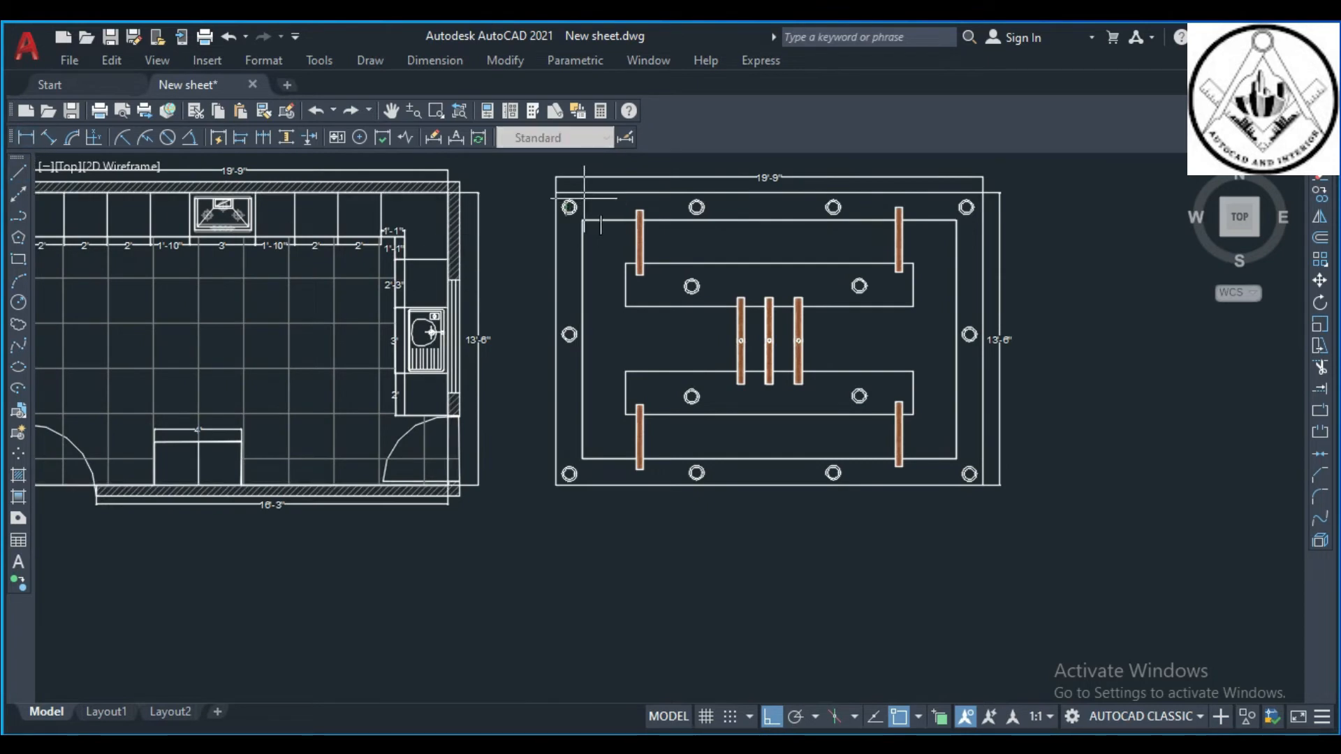
scroll(593, 210, up, 2)
click(578, 234)
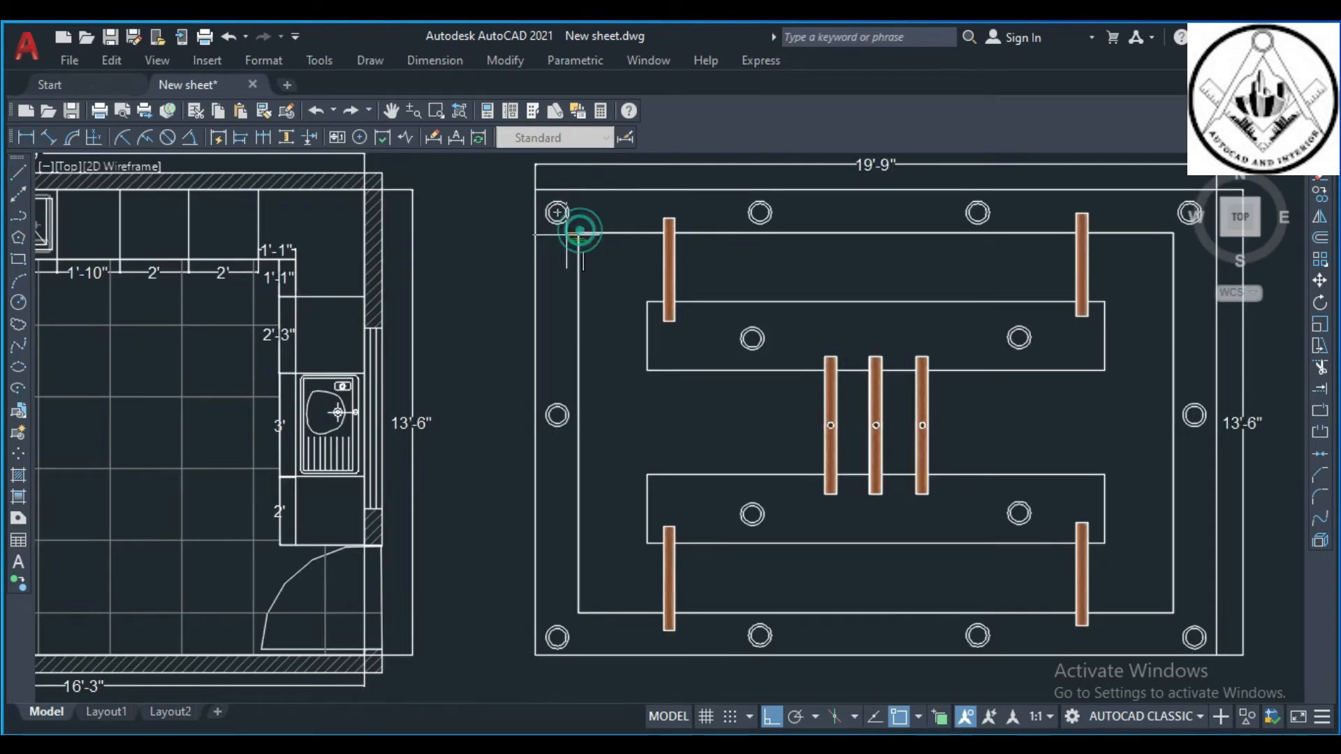
click(536, 233)
click(551, 273)
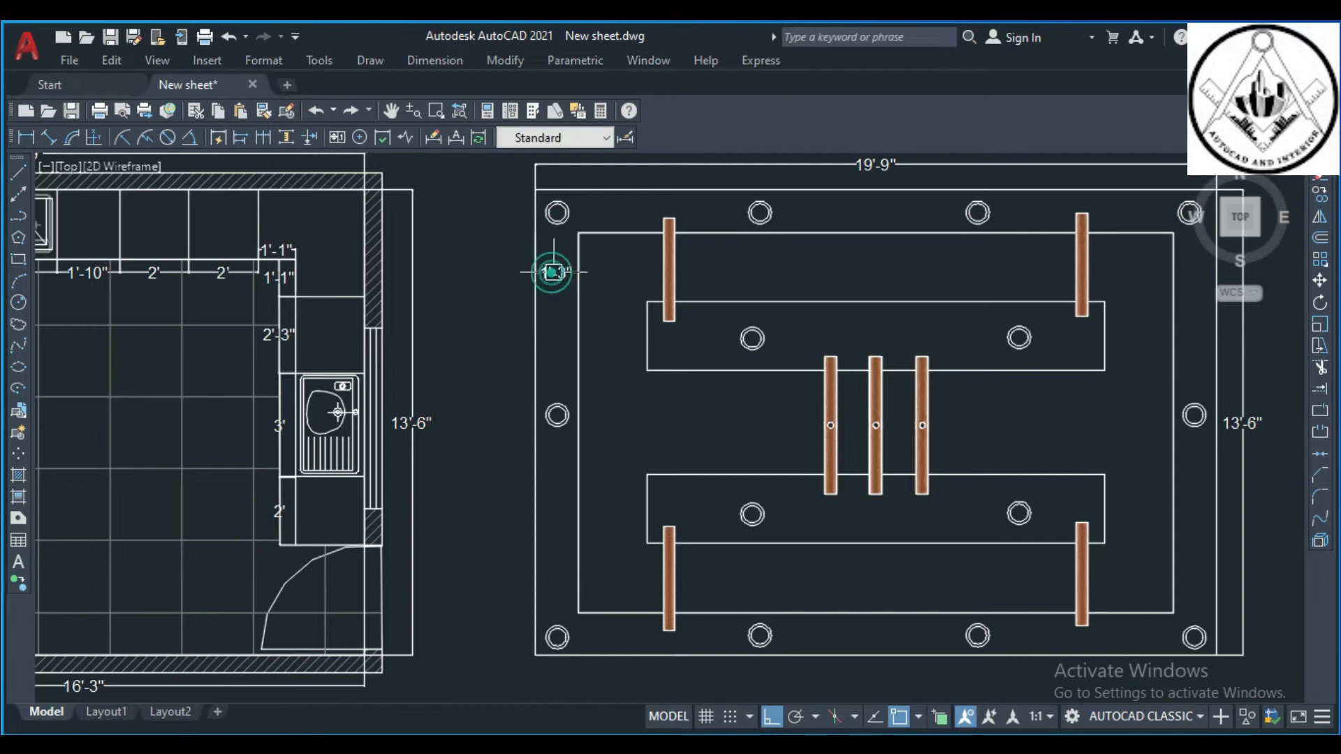
- Dimension the vertical gap between the two frames' top edges and the distance from the inner frame down to the upper long bar
click(27, 138)
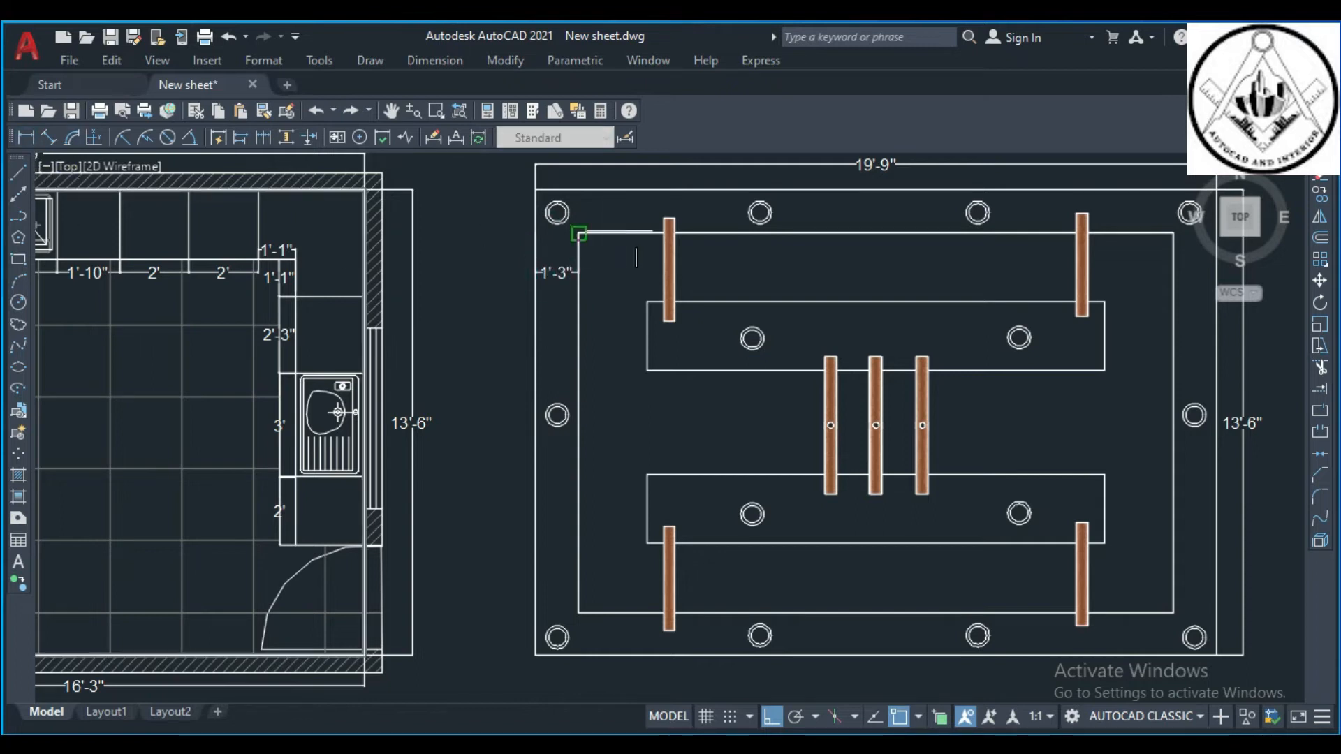
click(579, 192)
click(615, 205)
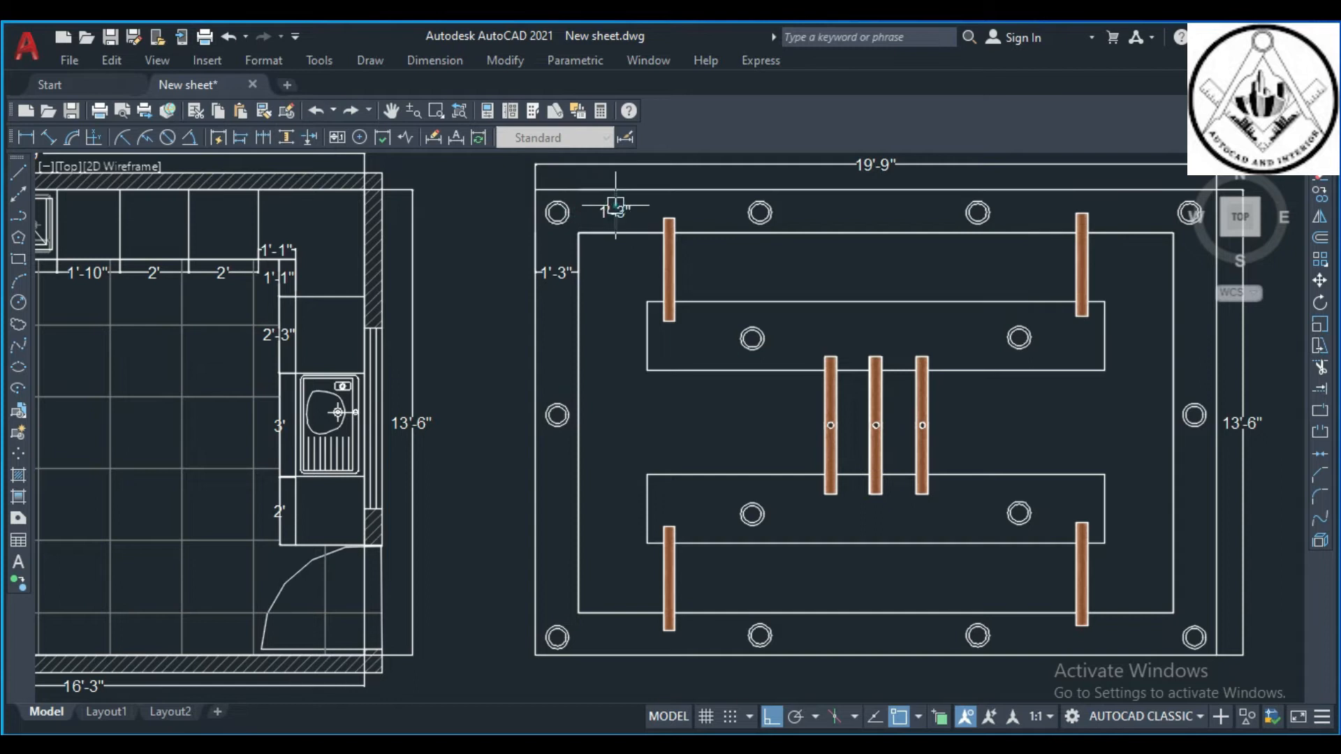
click(27, 138)
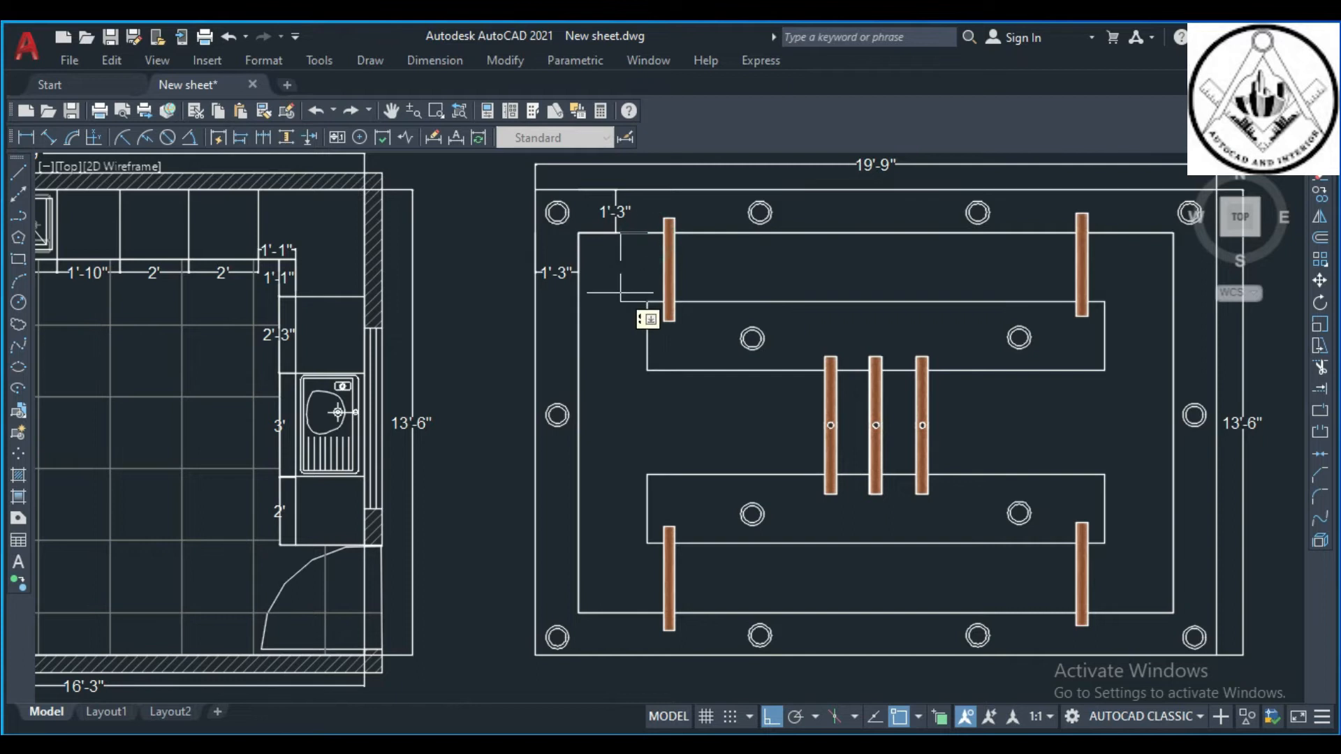
key(Escape)
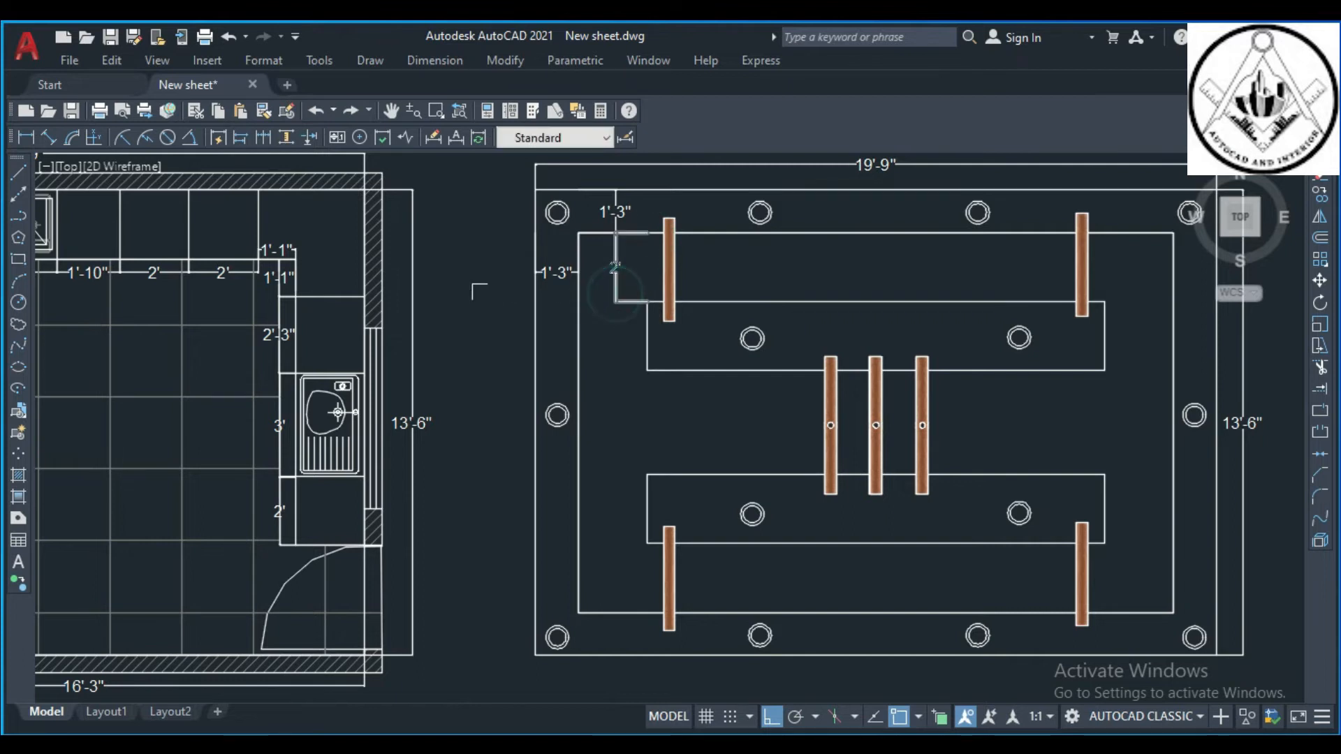
- Dimension the width of the upper-left gradient strip, placed just below its lower end
click(23, 137)
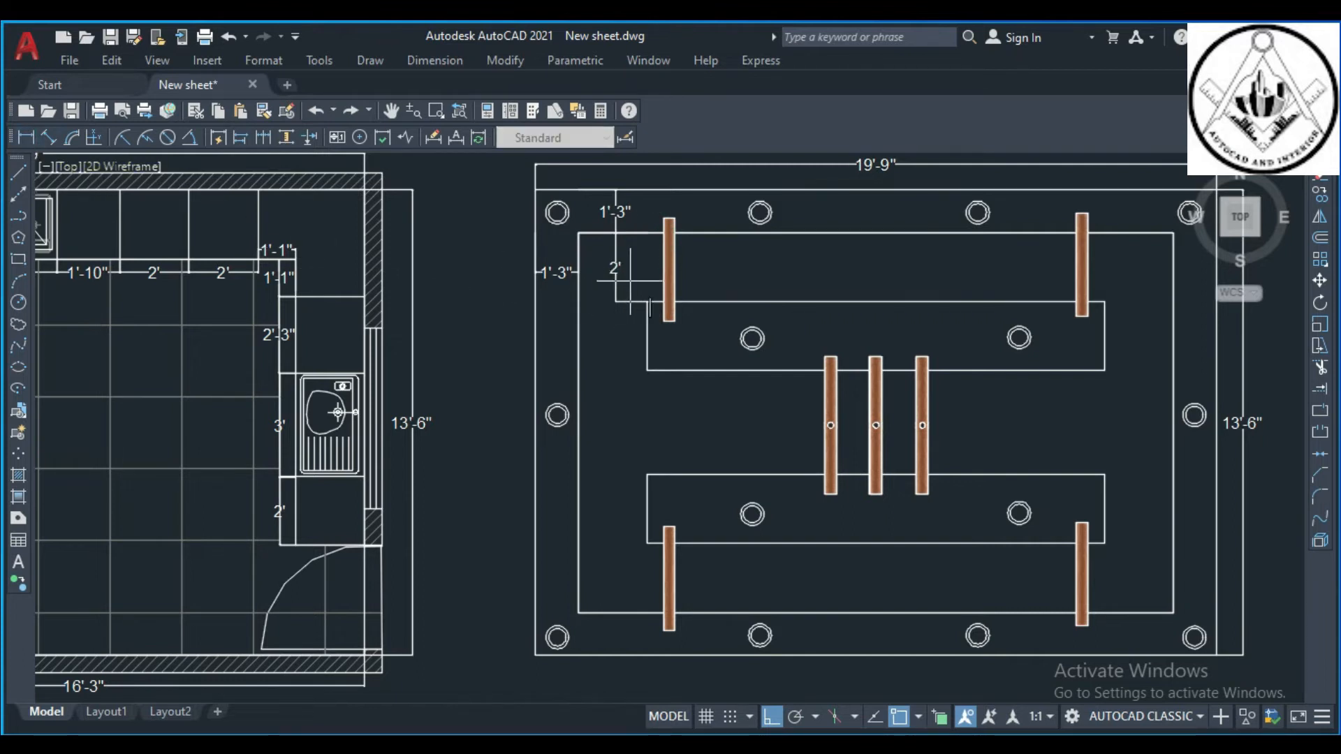
scroll(658, 253, up, 4)
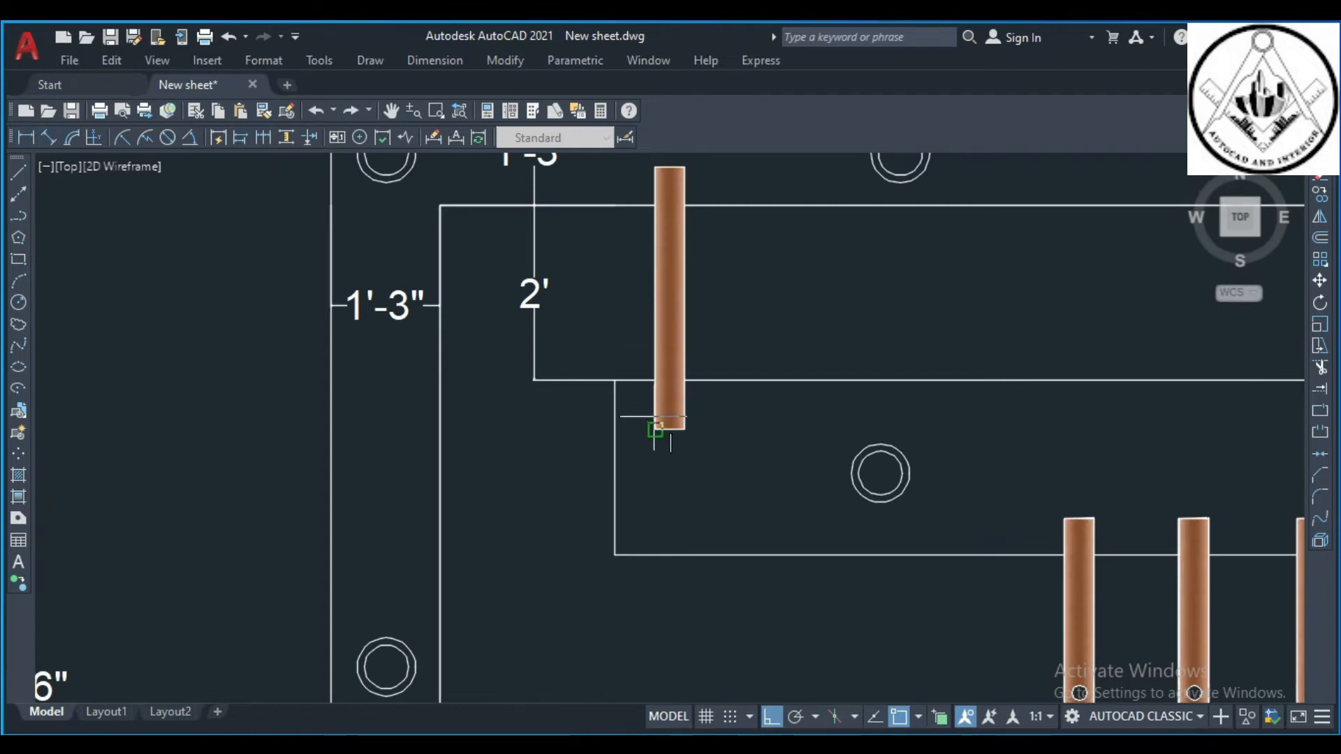
click(655, 429)
click(683, 430)
click(695, 453)
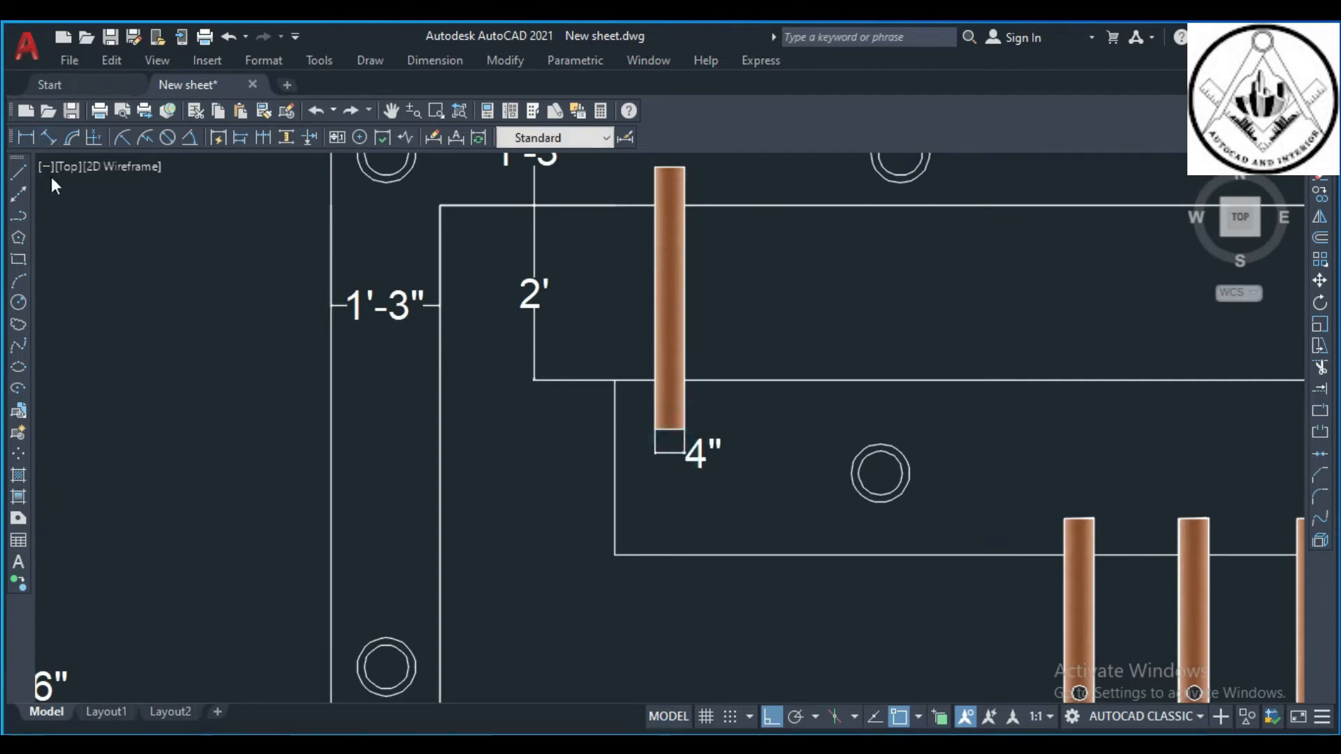
- Dimension the length of the upper-left gradient strip, placed along its right side
click(27, 139)
click(683, 168)
click(684, 428)
click(706, 365)
- Dimension the length of the lower long horizontal bar, placing the dimension line inside the bar
scroll(643, 322, down, 4)
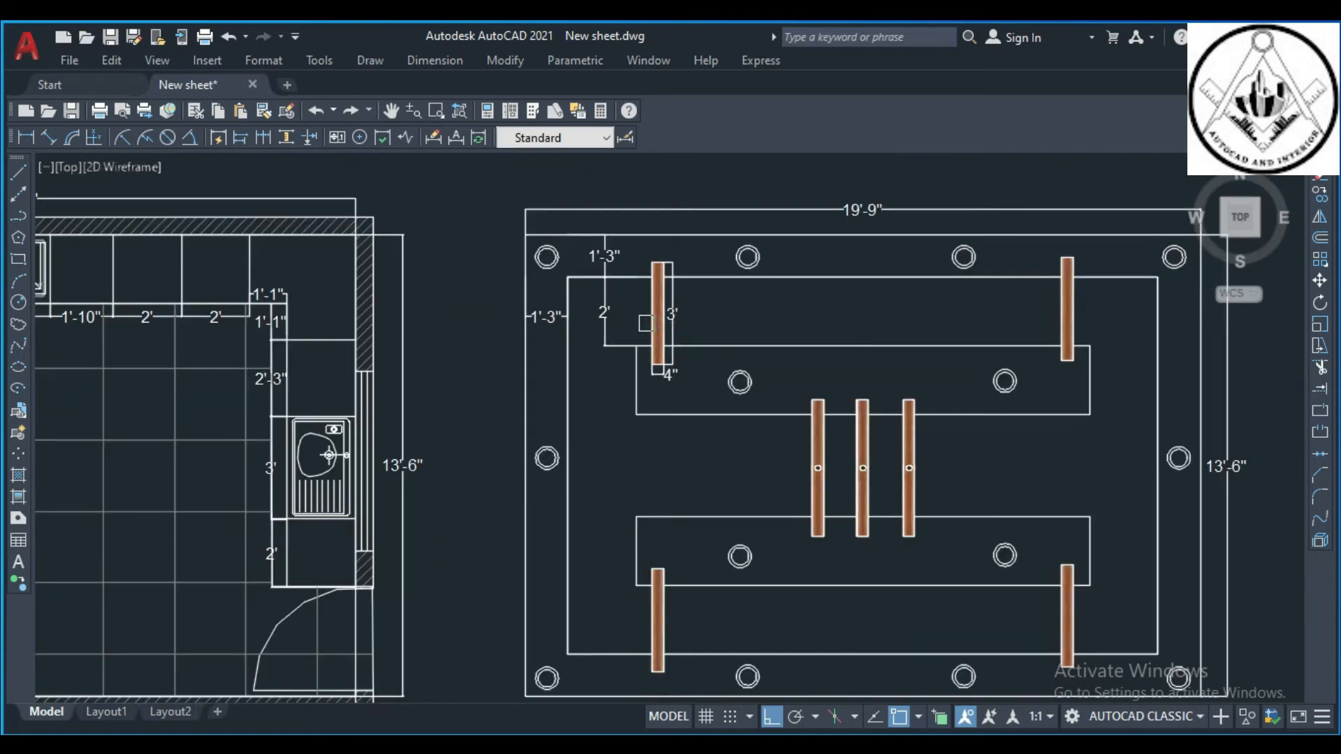
click(25, 134)
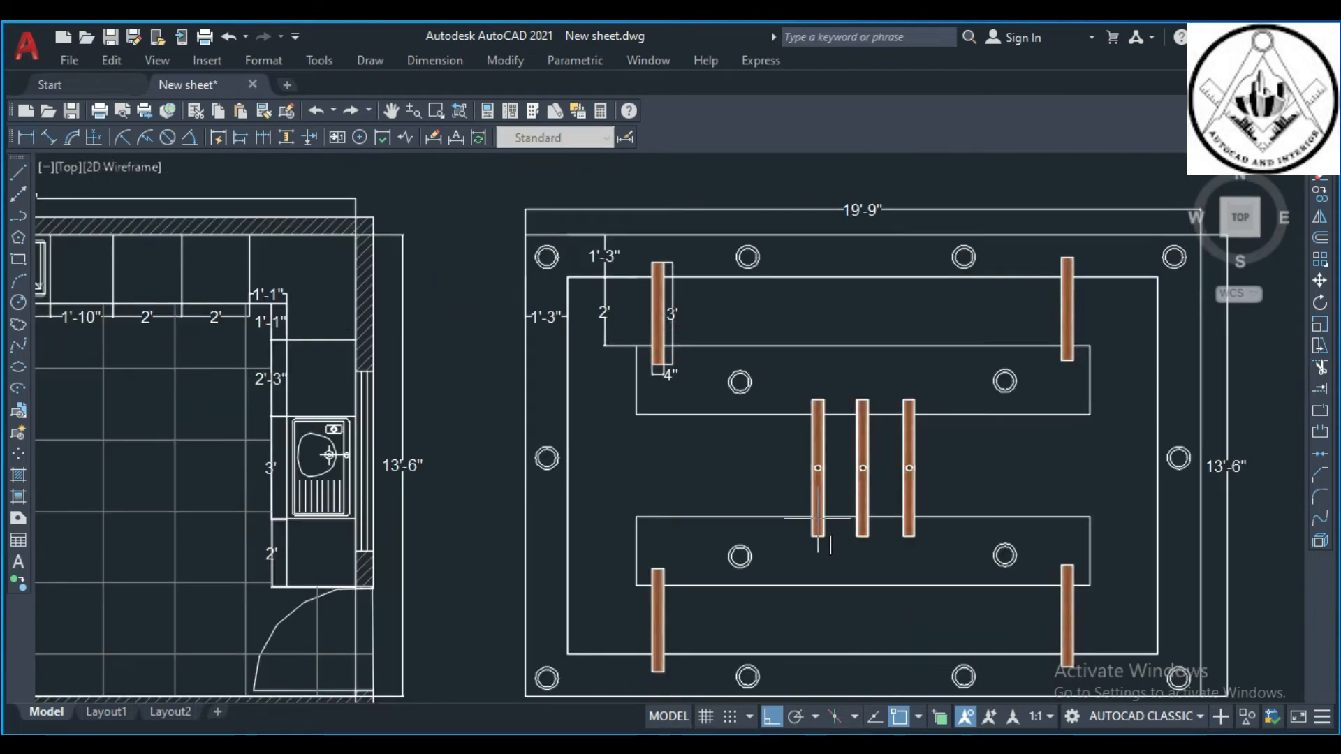
click(637, 517)
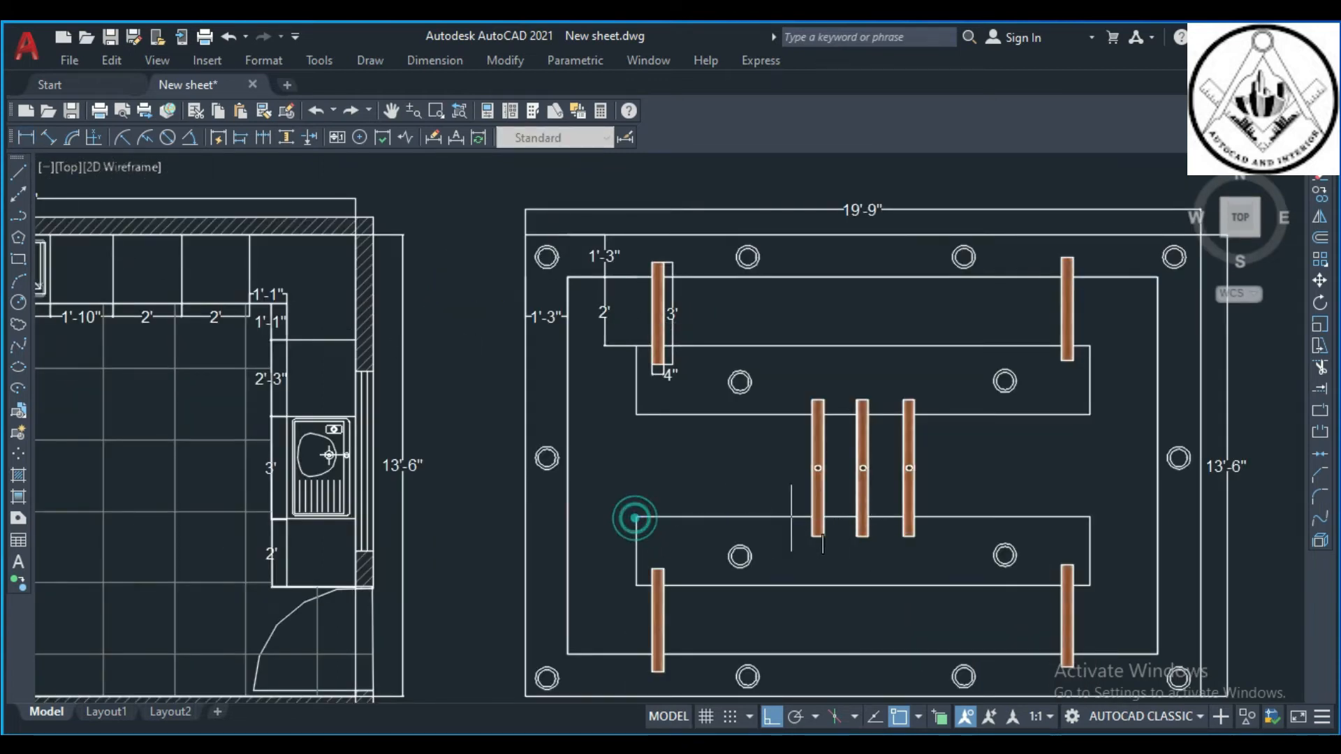
click(1090, 517)
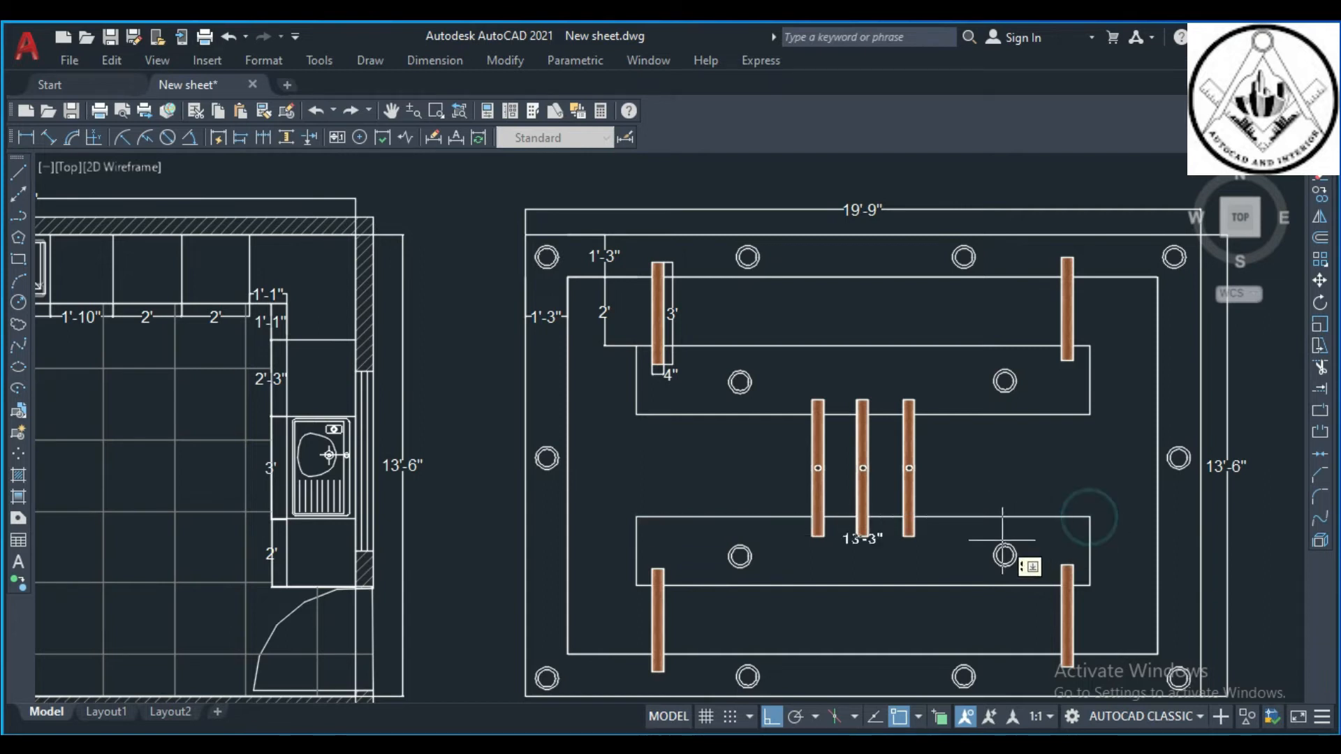
click(953, 551)
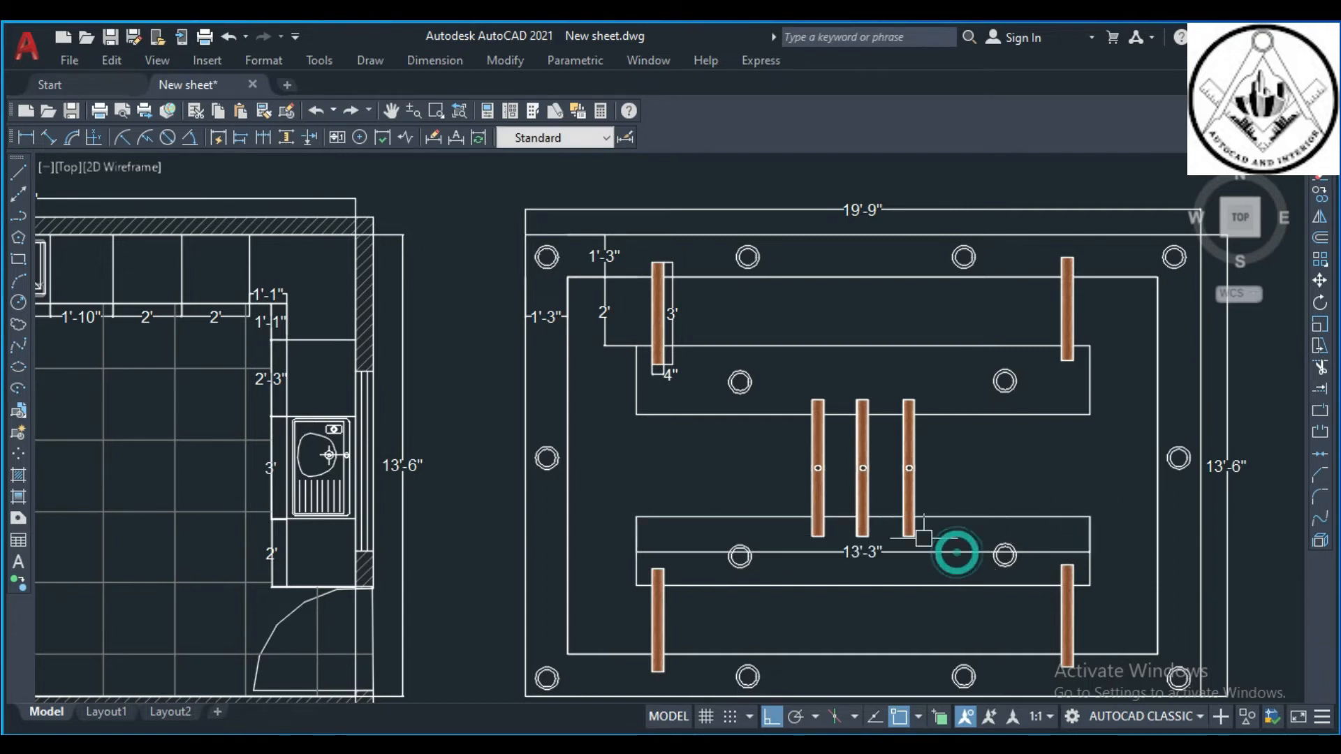
- Dimension the two horizontal gaps between the three centre gradient strips, placing both dimensions level with the strips' top ends
click(25, 137)
scroll(820, 429, up, 2)
scroll(836, 401, up, 2)
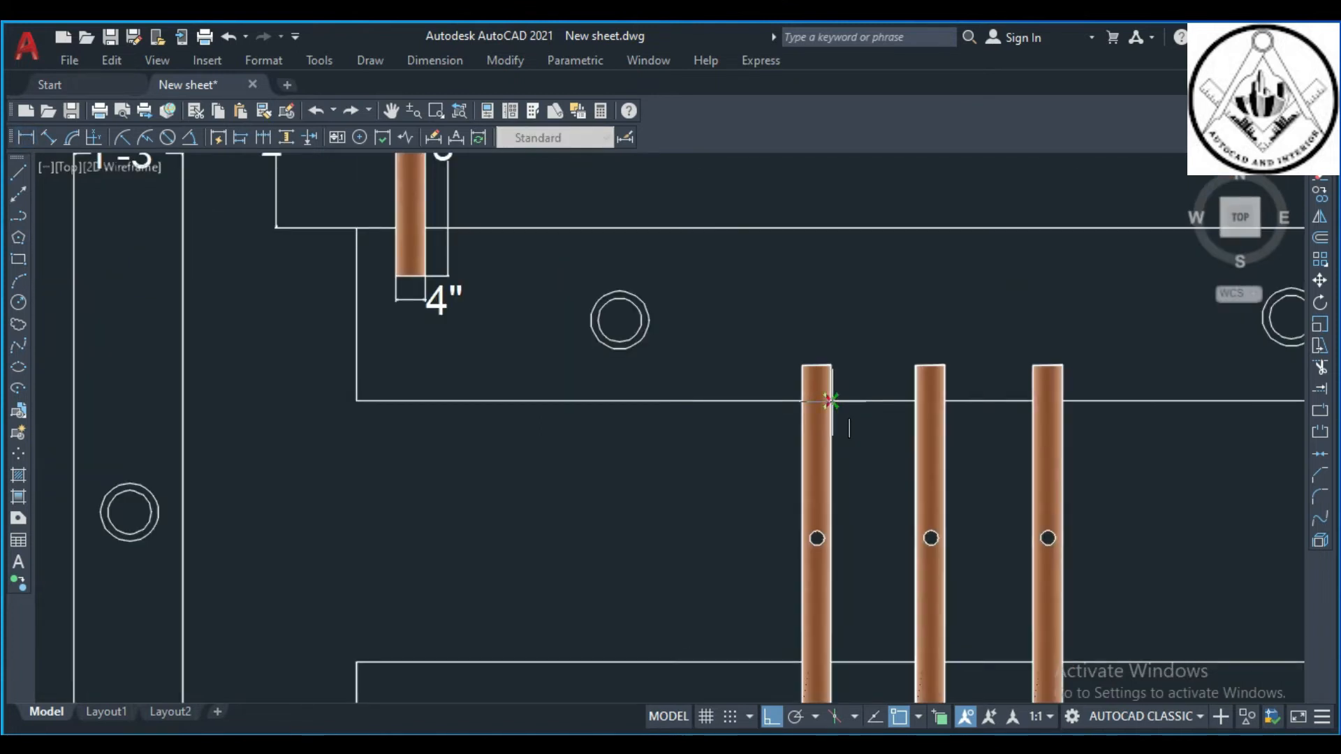
click(874, 364)
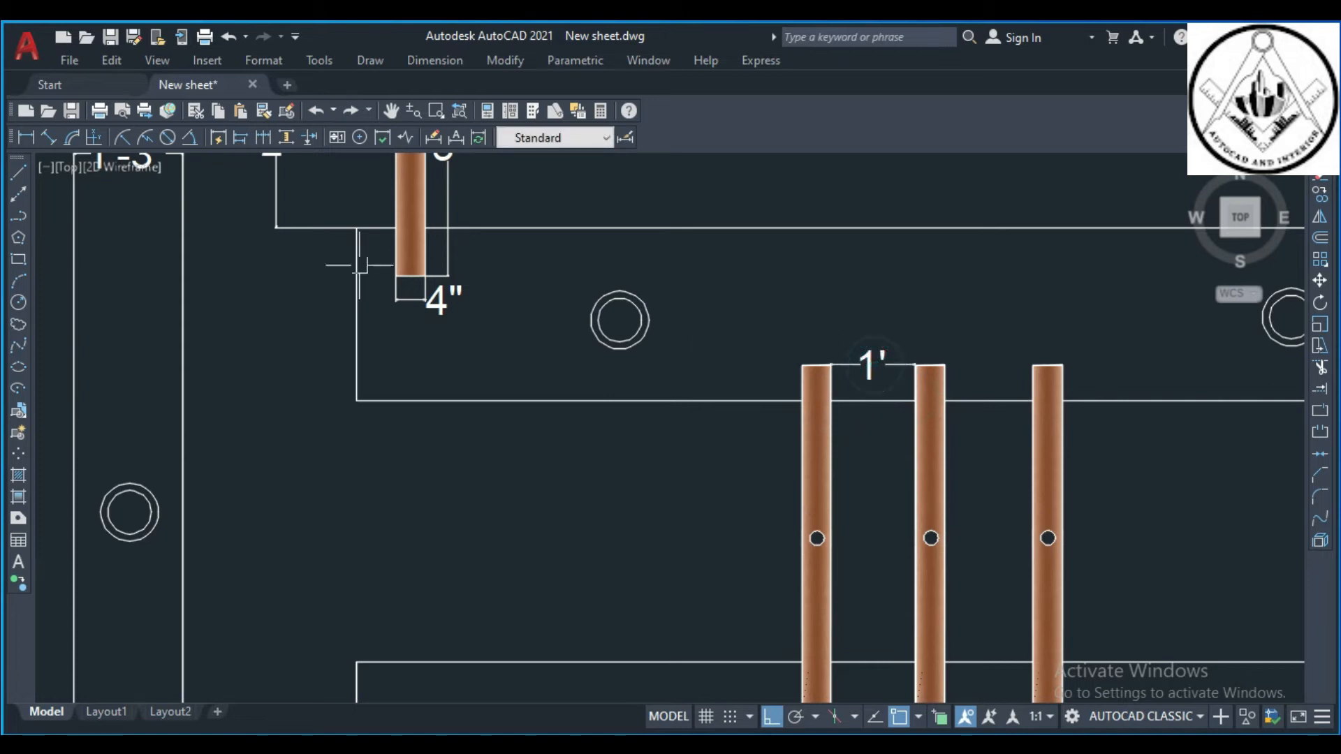
key(space)
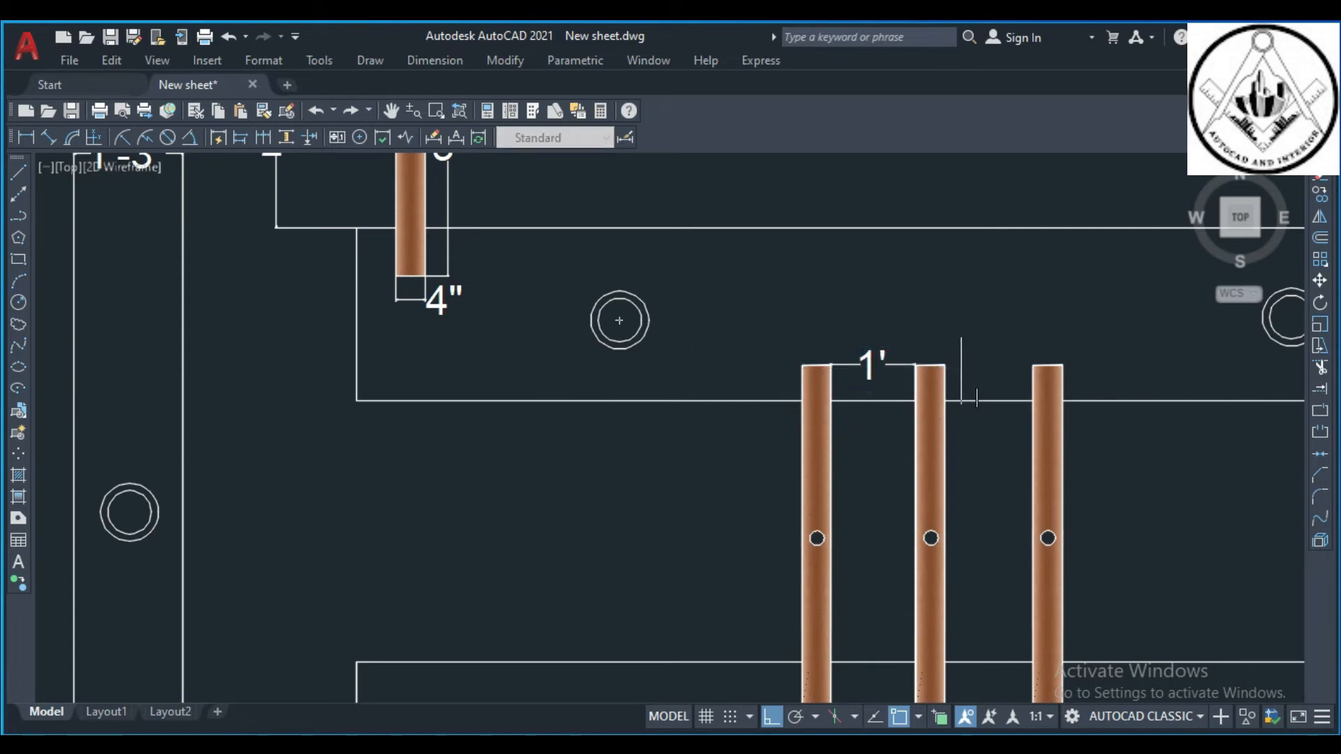
click(942, 402)
click(1033, 402)
click(1000, 364)
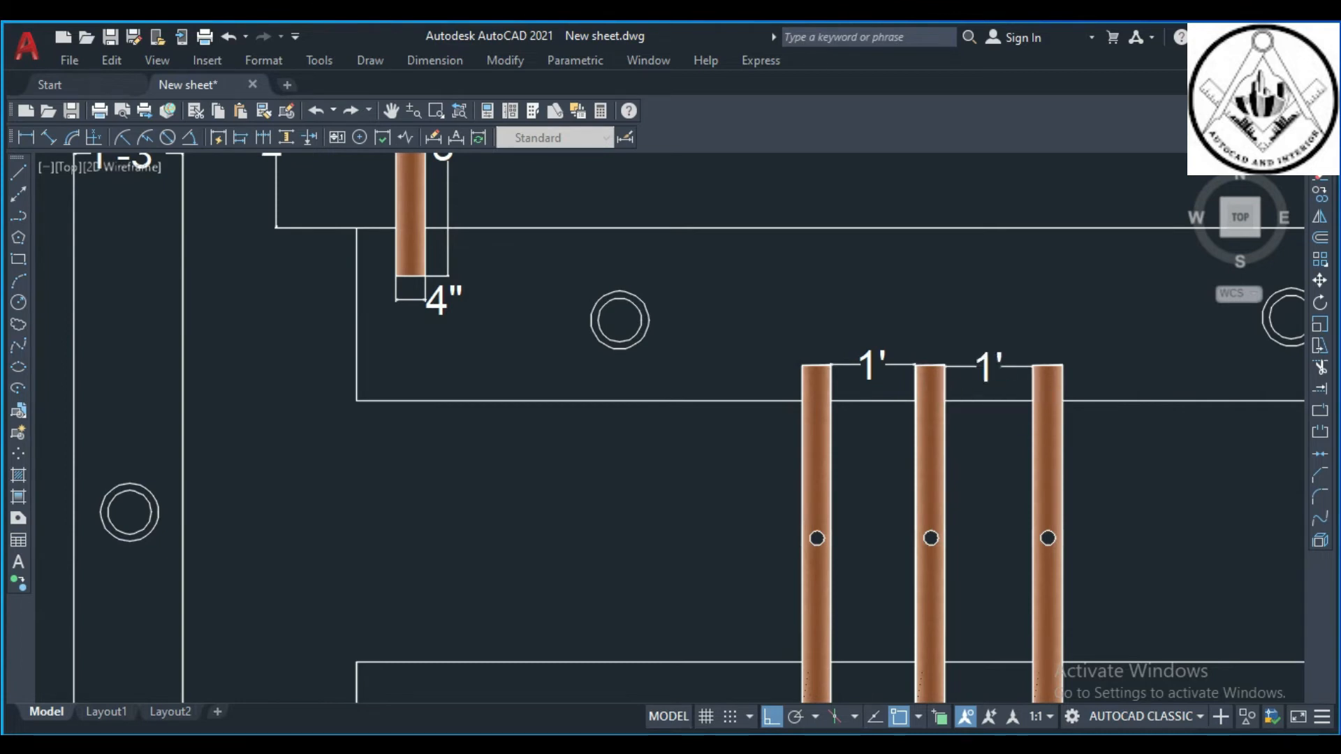
- Dimension the lower long bar's upper edge from each of its ends to the nearest centre gradient strip, placed just above the bar
scroll(859, 356, down, 2)
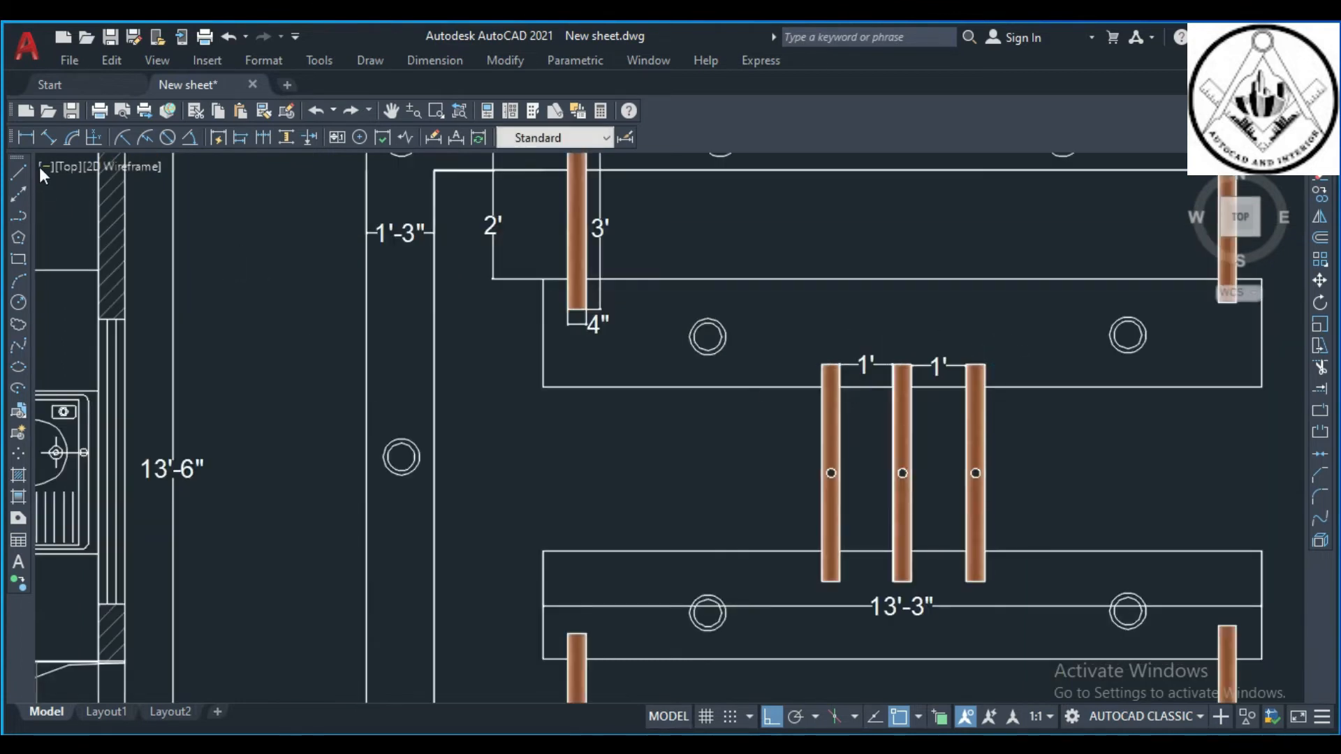
key(space)
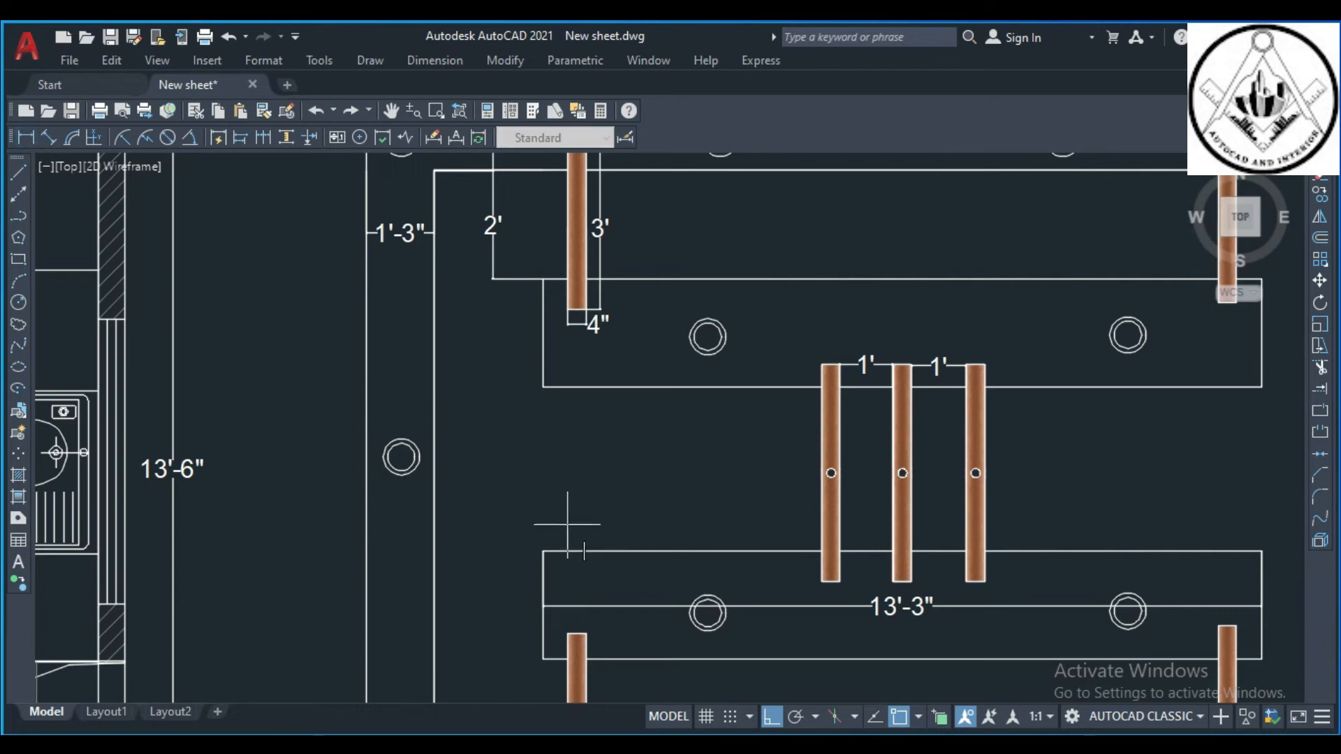
click(543, 553)
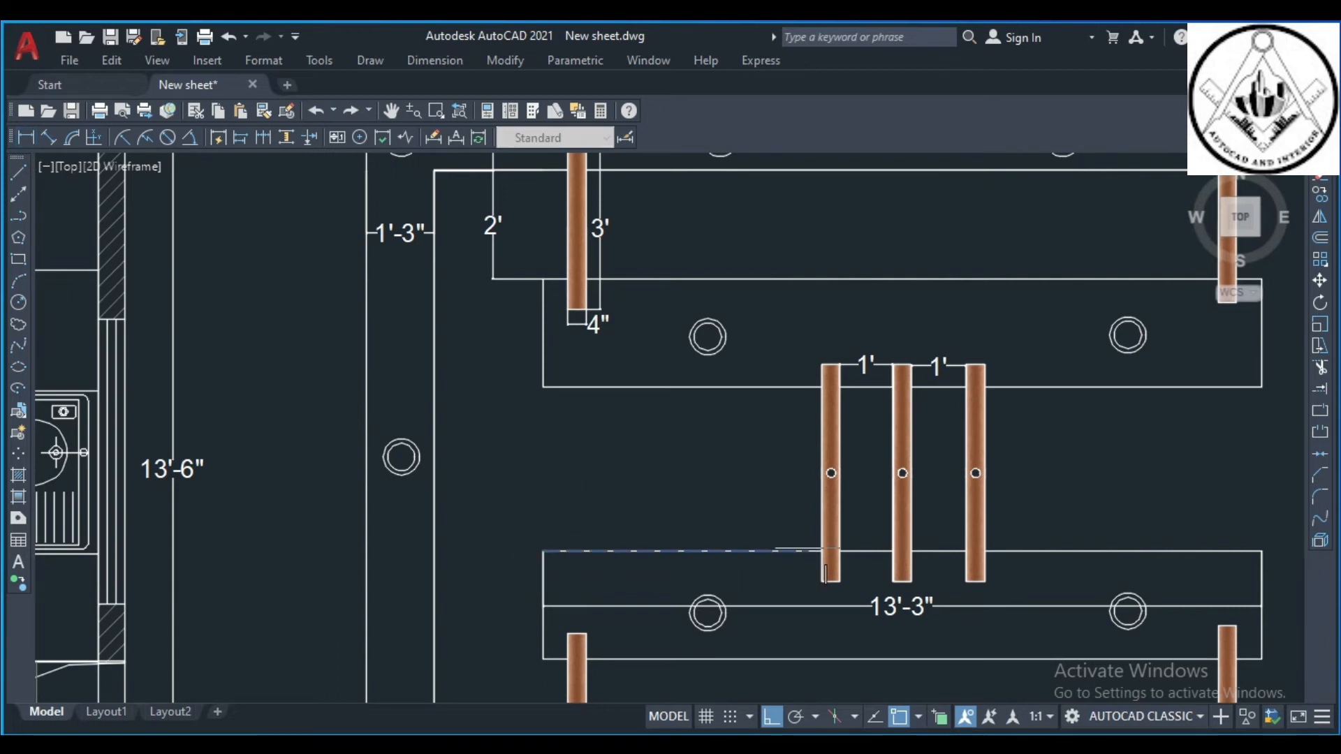
click(822, 552)
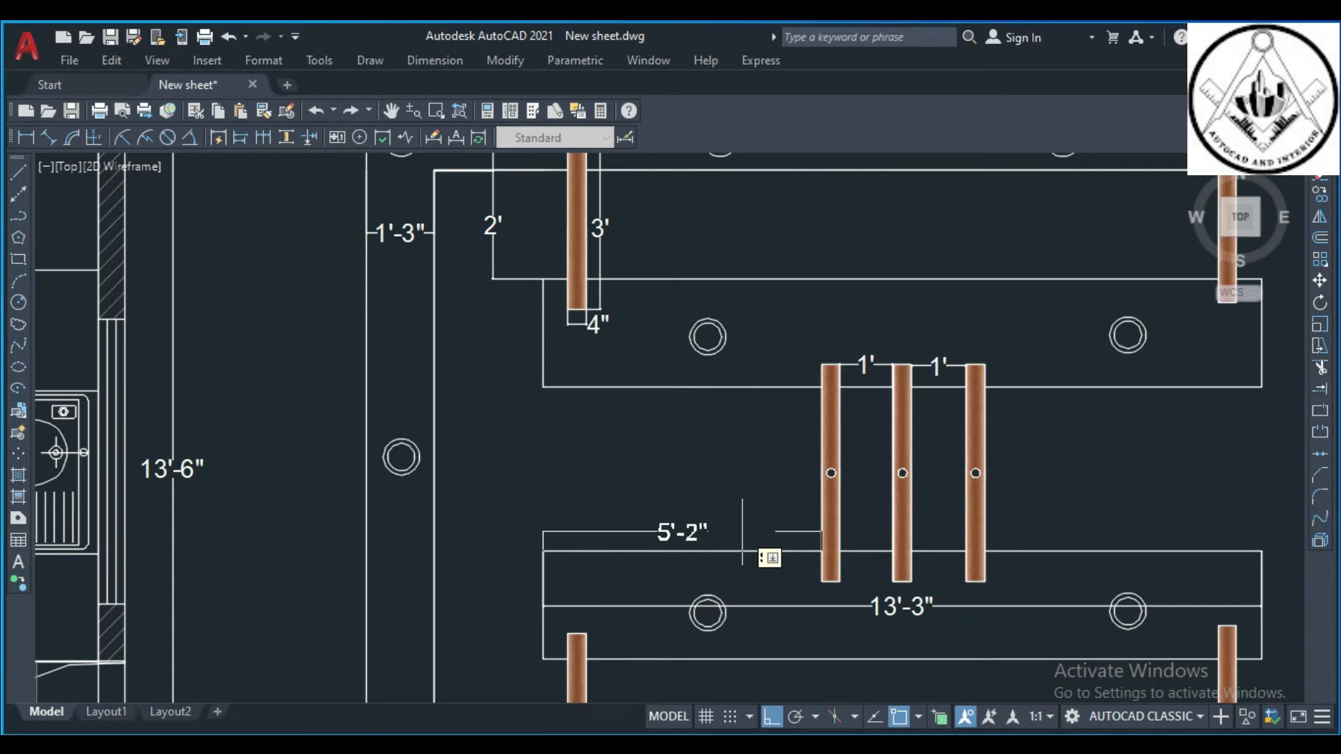
click(741, 532)
click(29, 143)
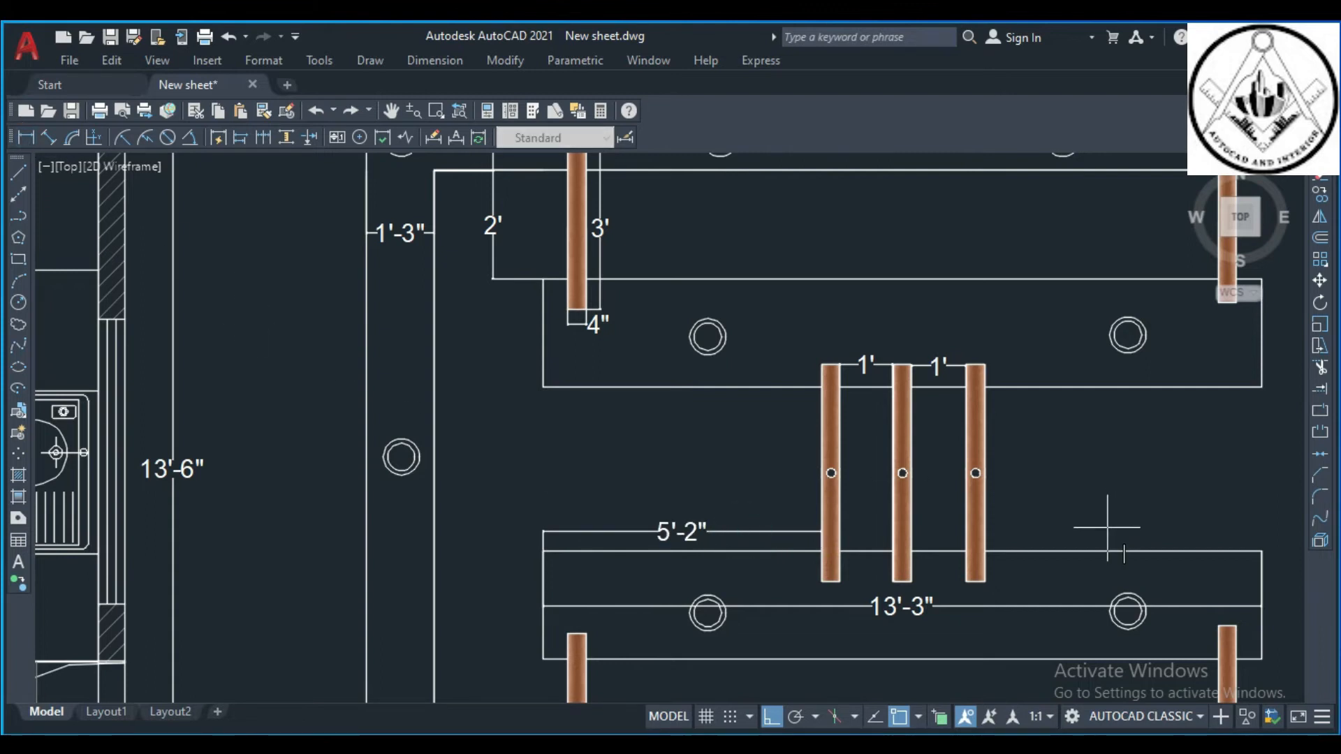
click(984, 551)
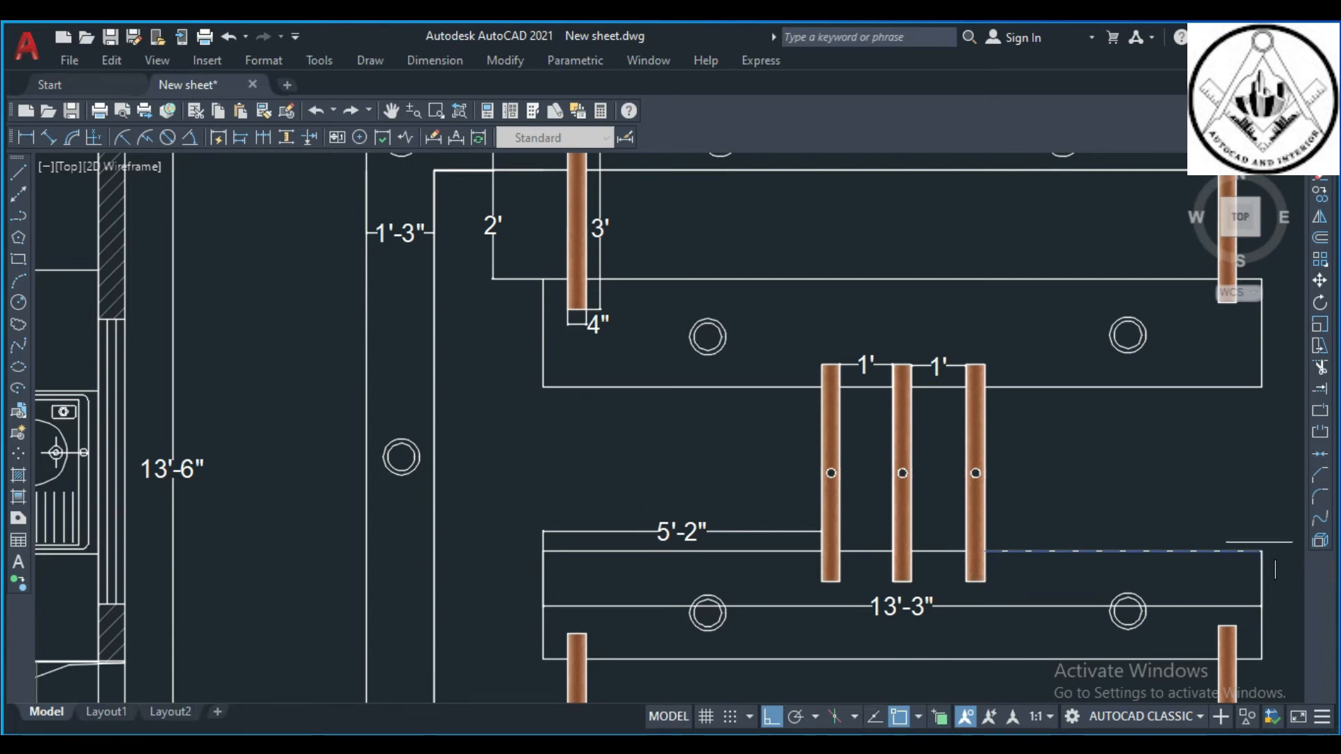
click(1261, 552)
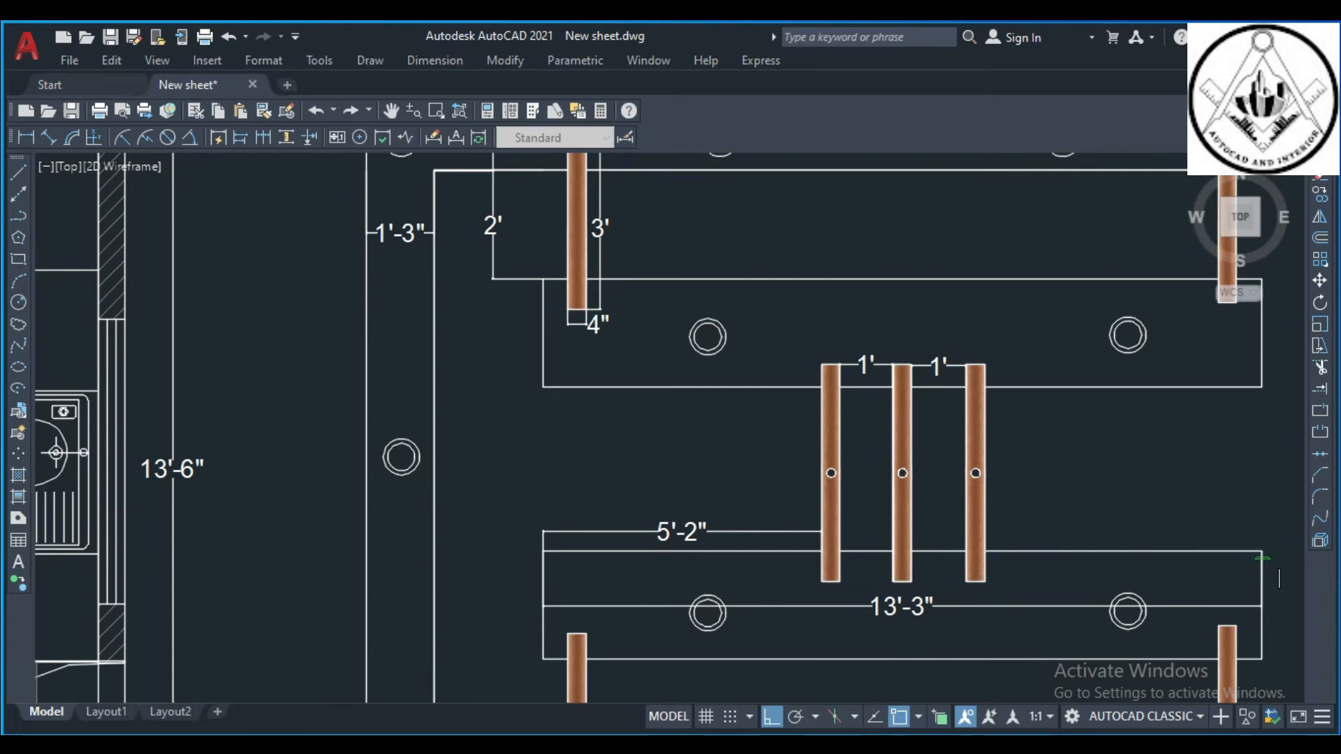
click(1253, 532)
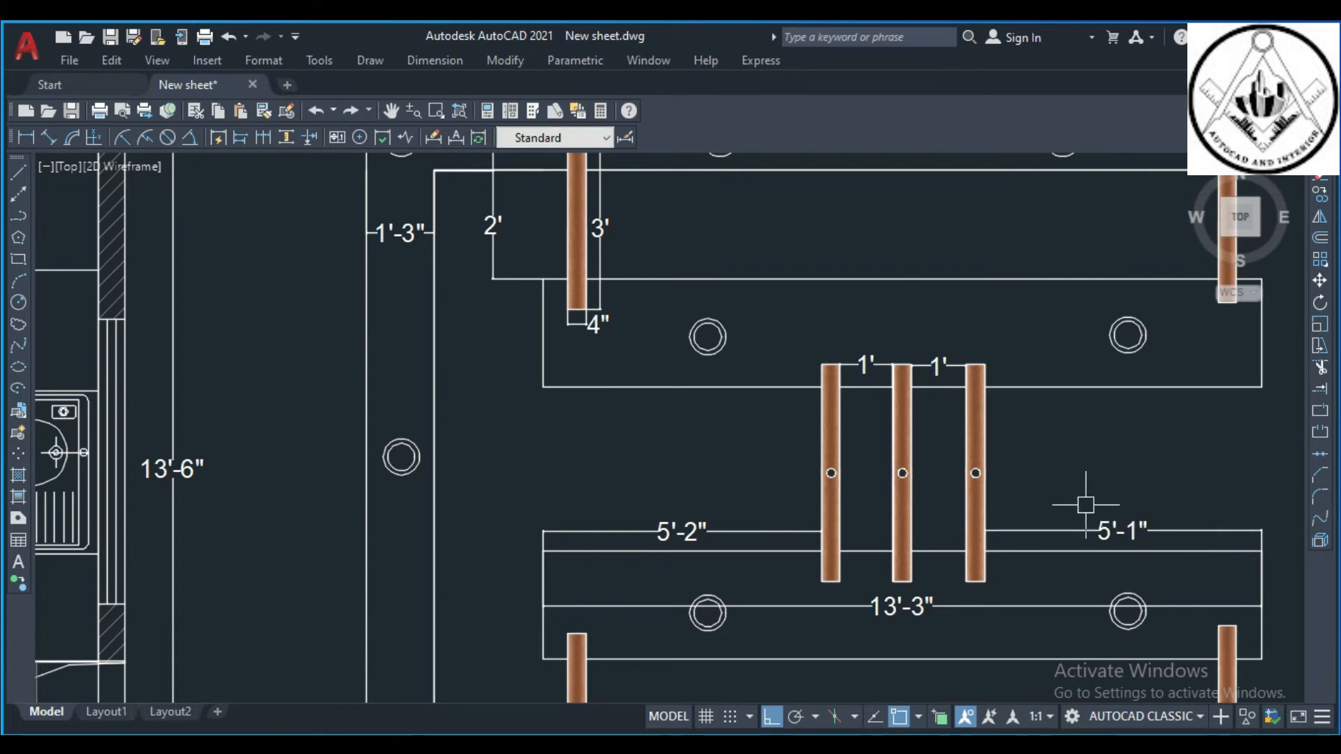
- Dimension the height of the upper long horizontal bar, placed just outside its right end
scroll(1016, 479, down, 5)
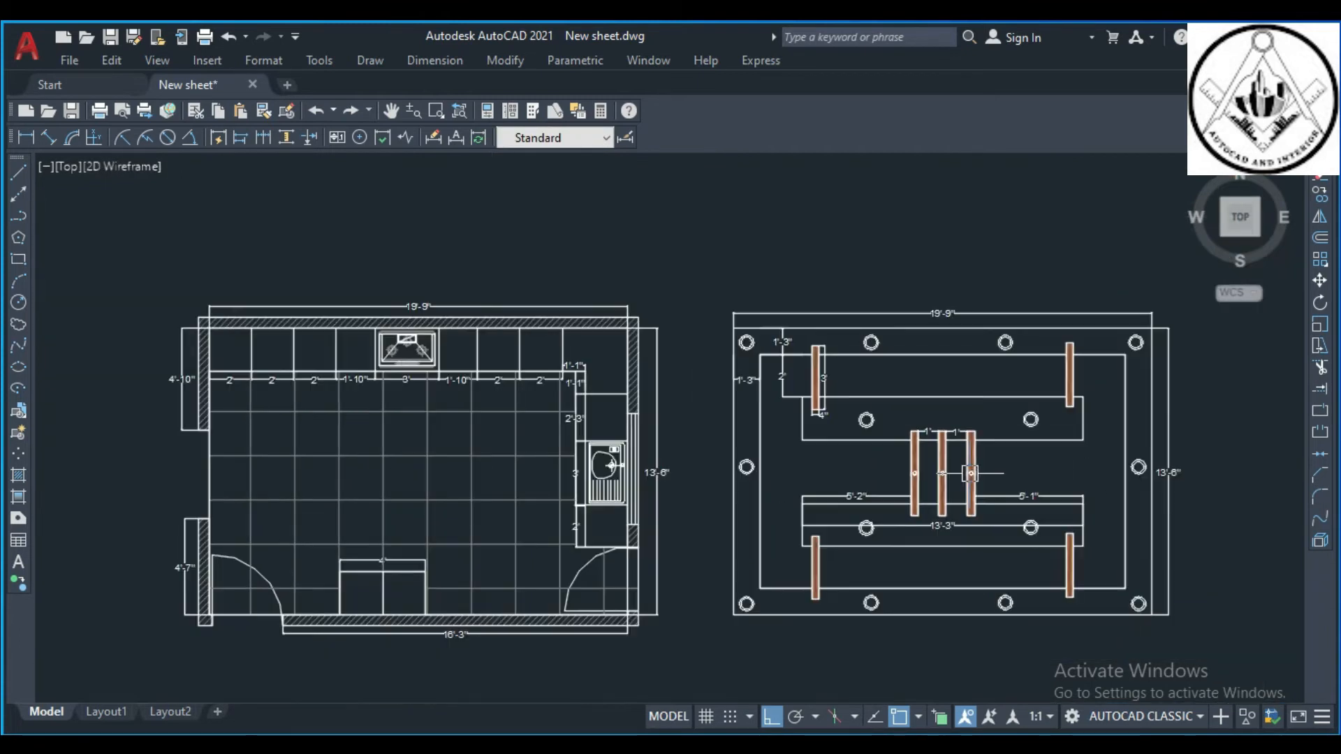
scroll(1146, 543, up, 2)
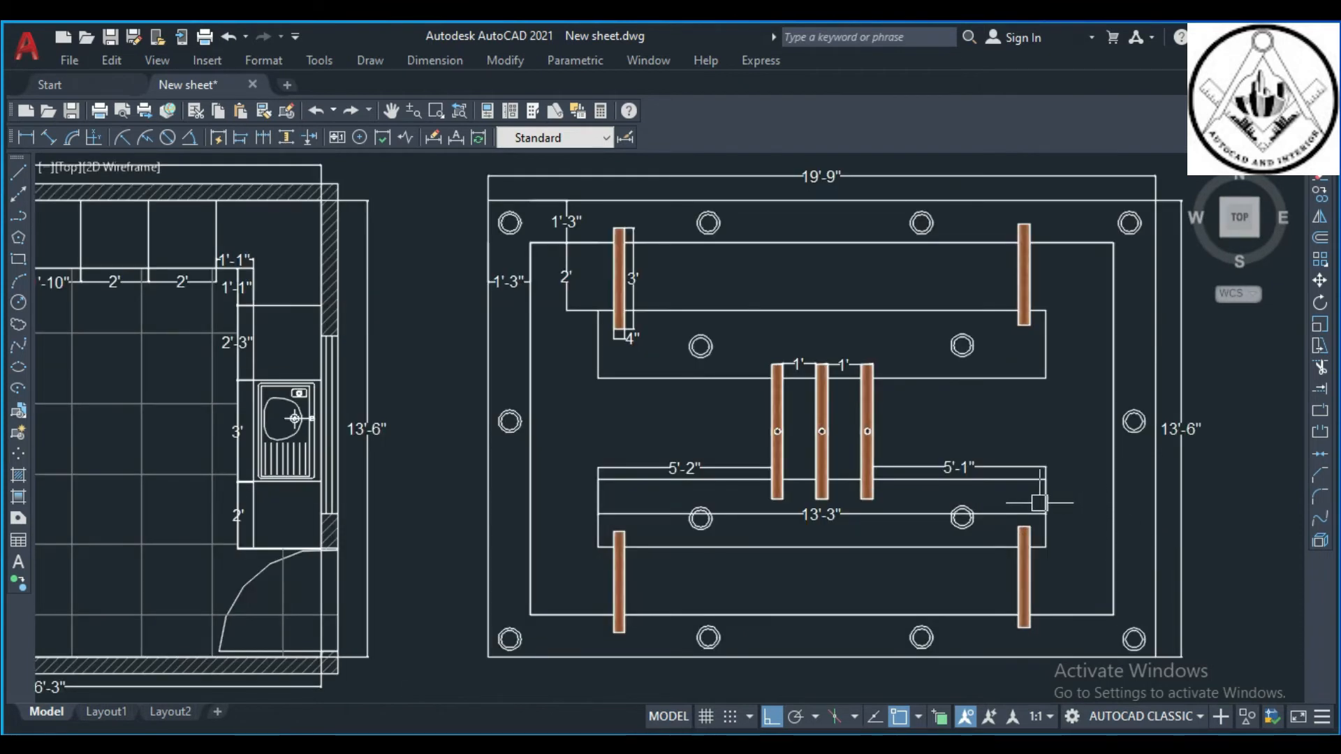
scroll(1039, 502, down, 2)
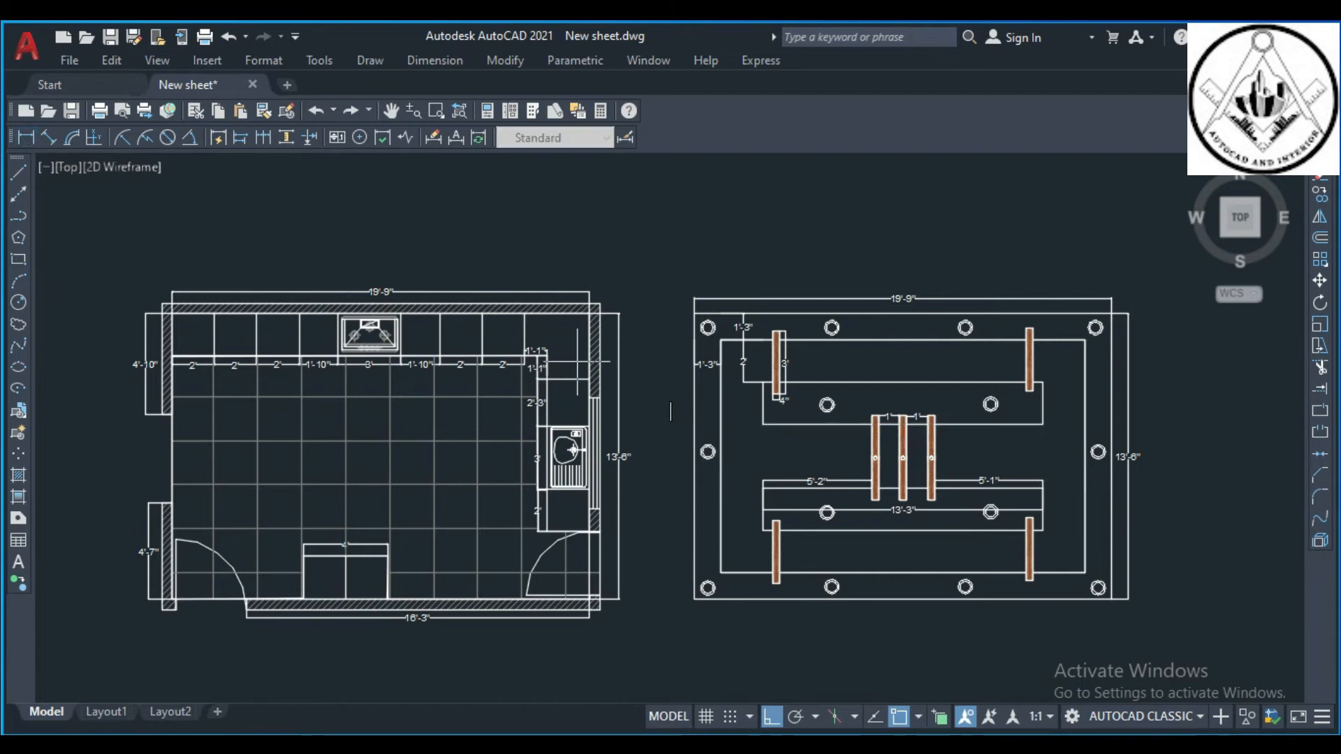
scroll(1037, 382, up, 2)
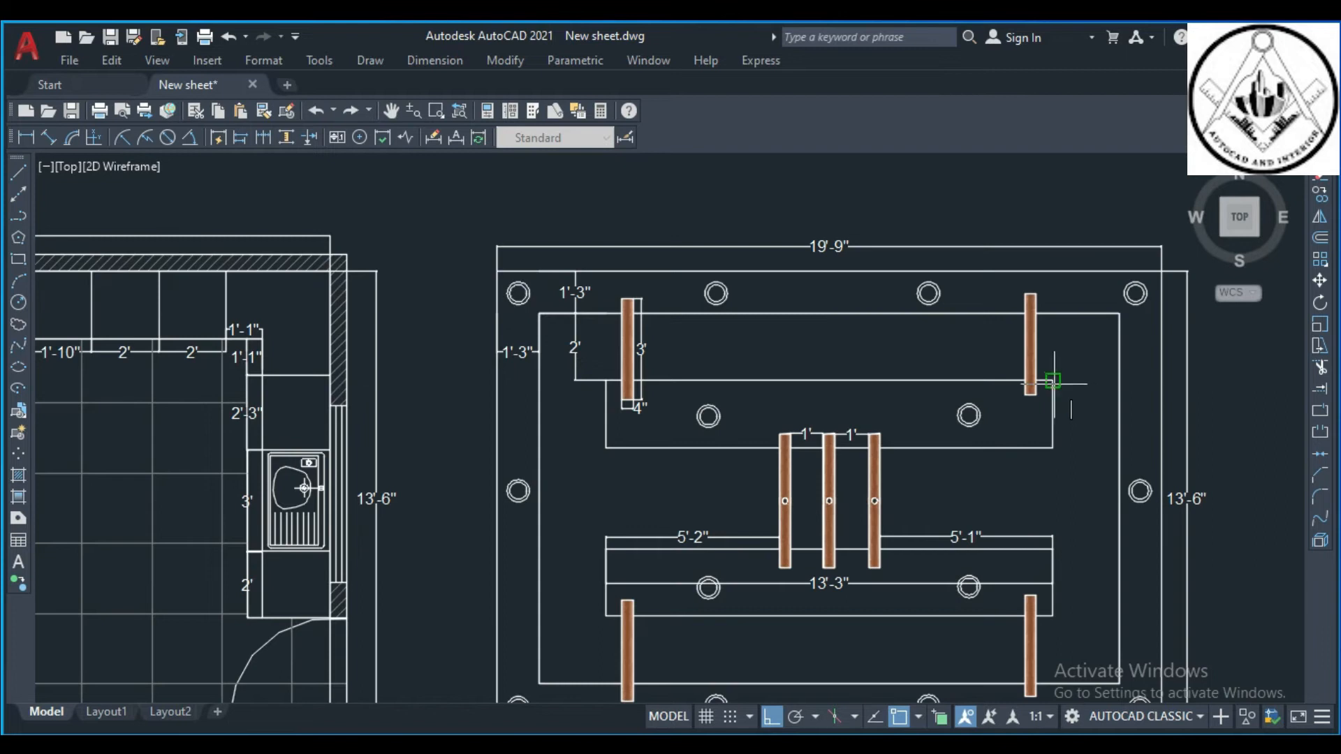
click(1052, 448)
click(1071, 423)
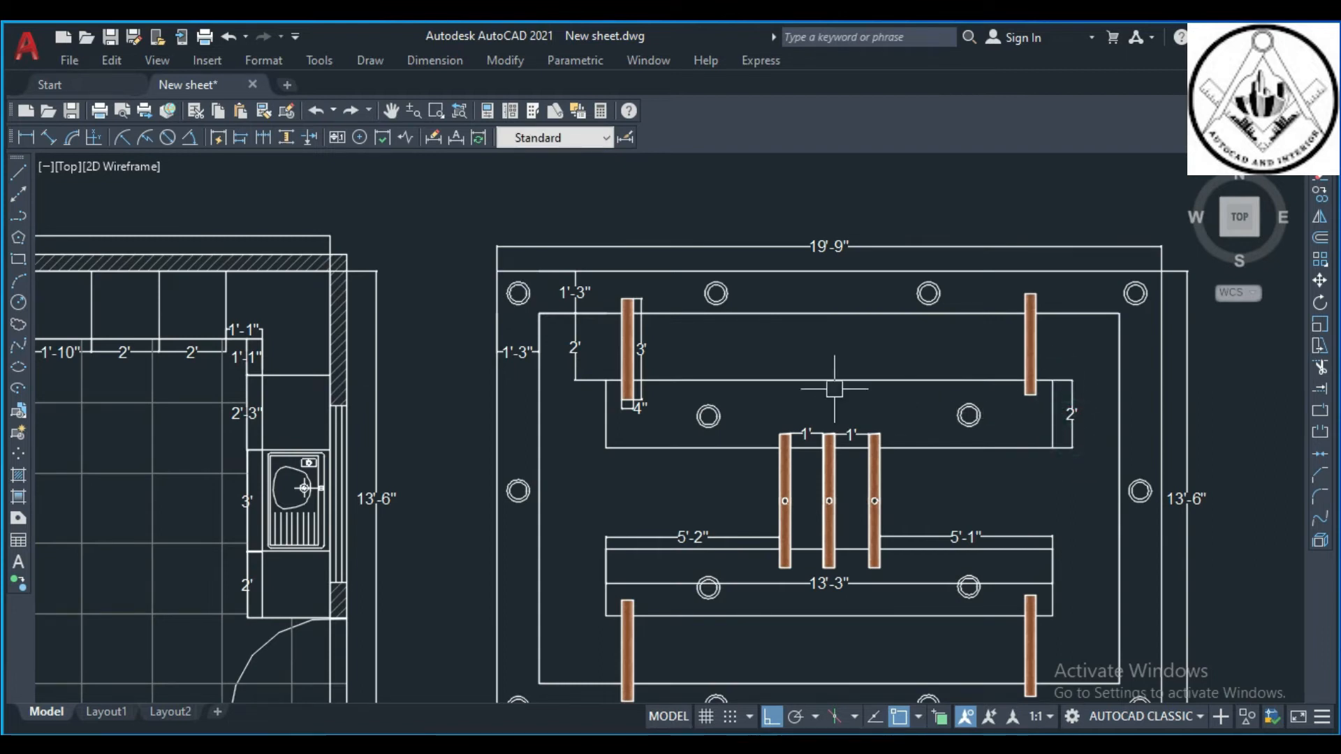
- Dimension the vertical gap between the two long horizontal bars at their right ends, in line with the upper bar's height dimension
scroll(833, 387, down, 3)
scroll(813, 451, up, 3)
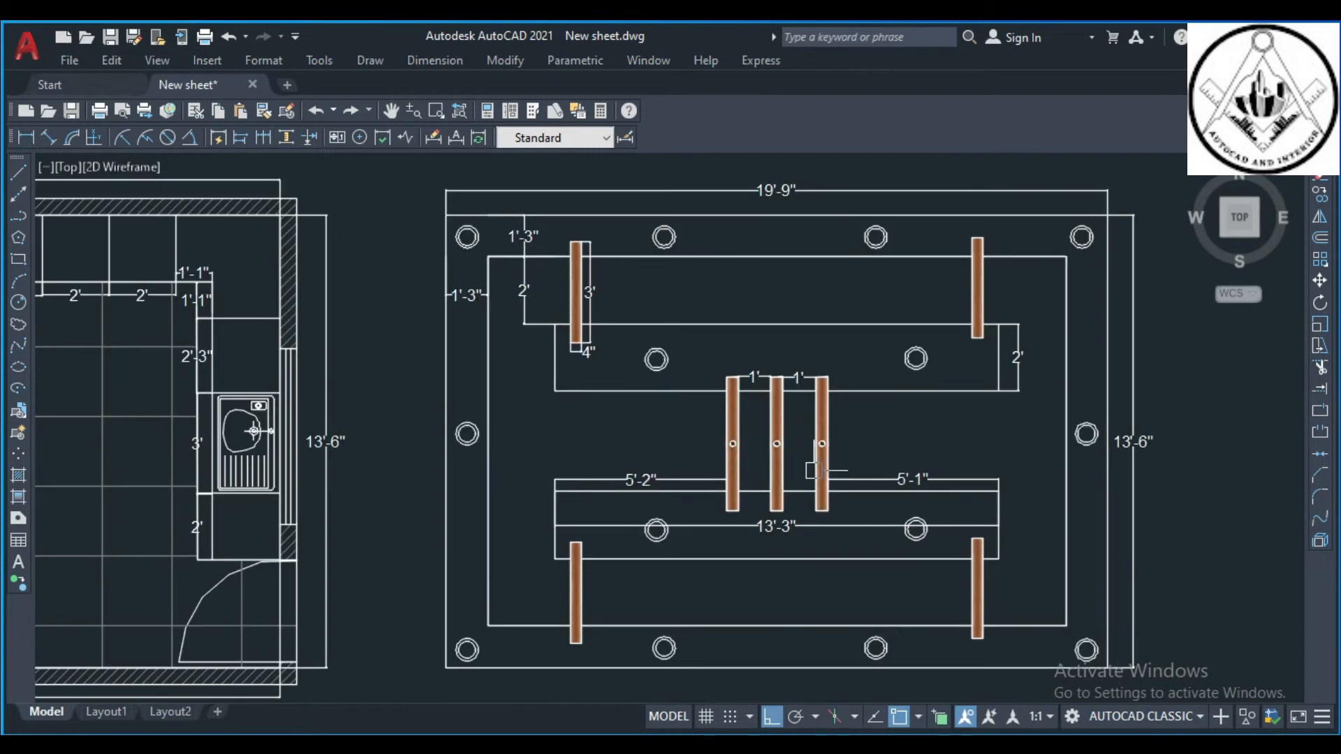
click(27, 138)
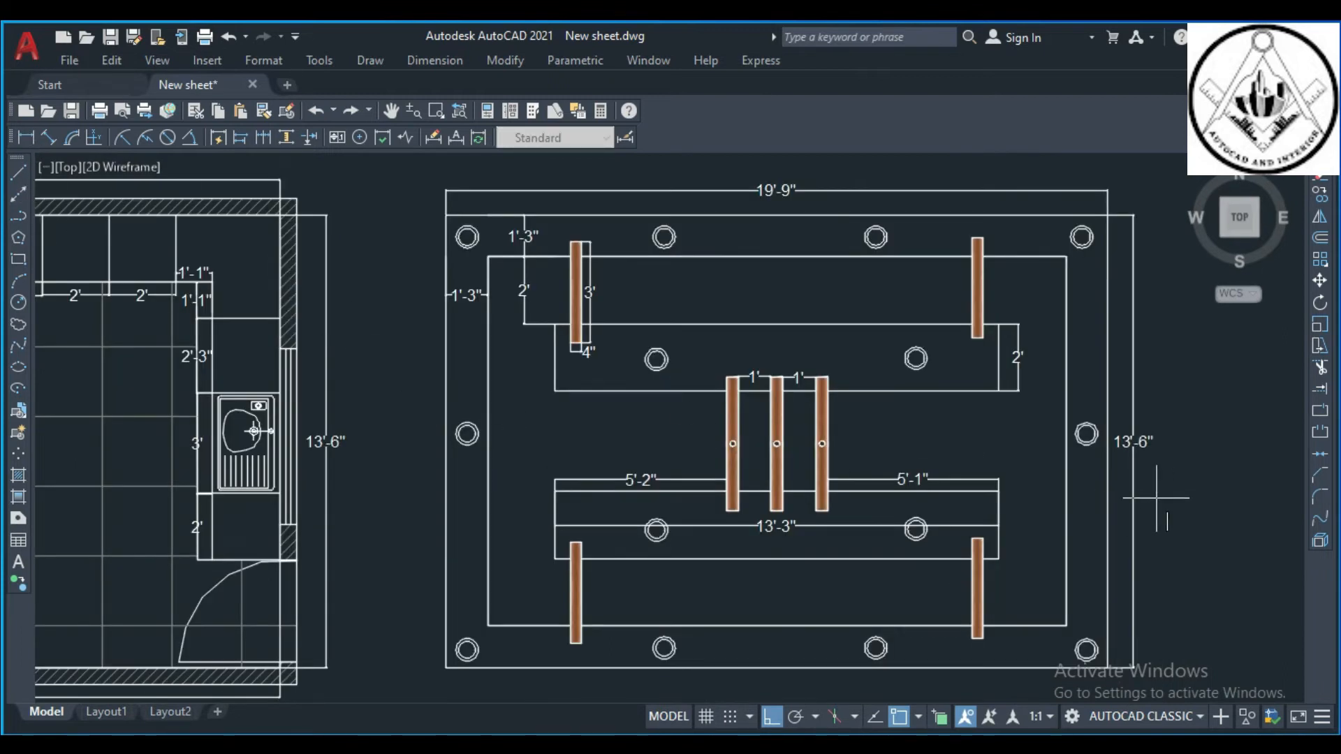
click(1000, 391)
click(999, 493)
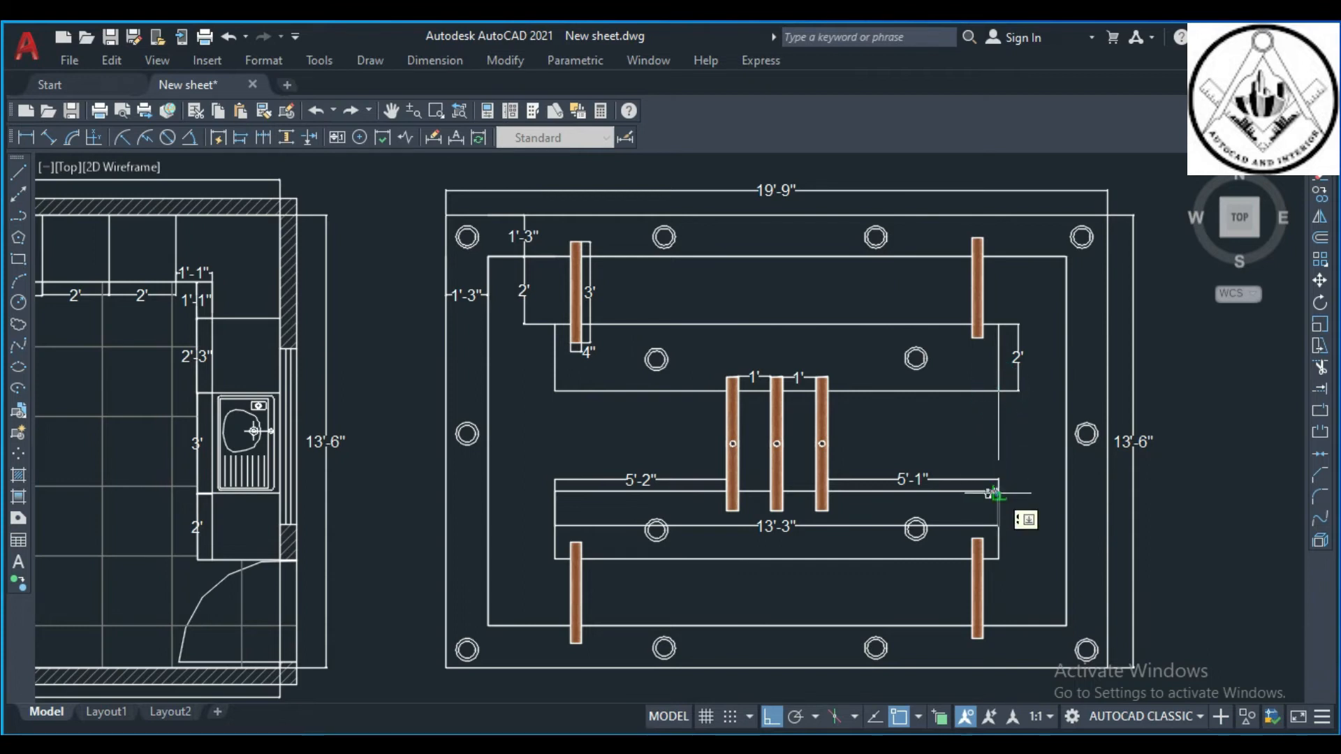
click(1017, 456)
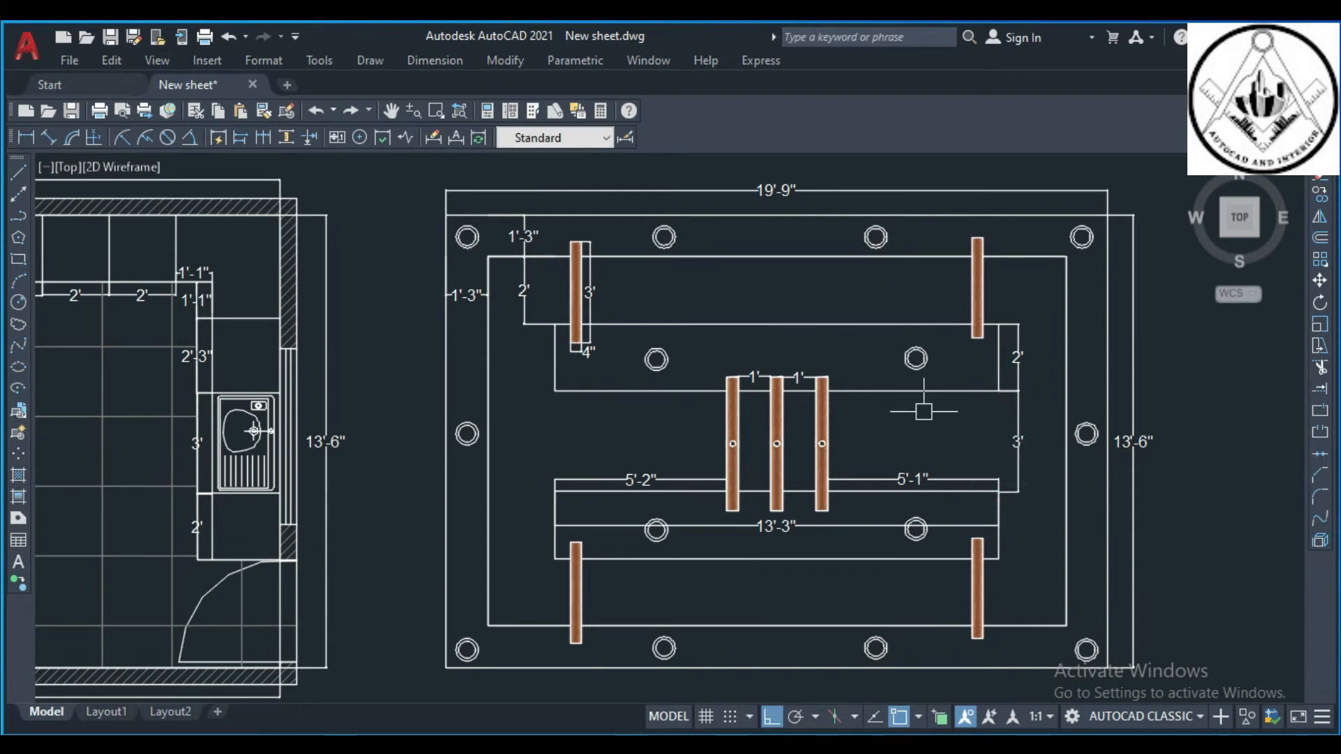
- Offset all four edges of the ceiling layout's inner frame slightly outward to form a thin double border
scroll(931, 409, down, 2)
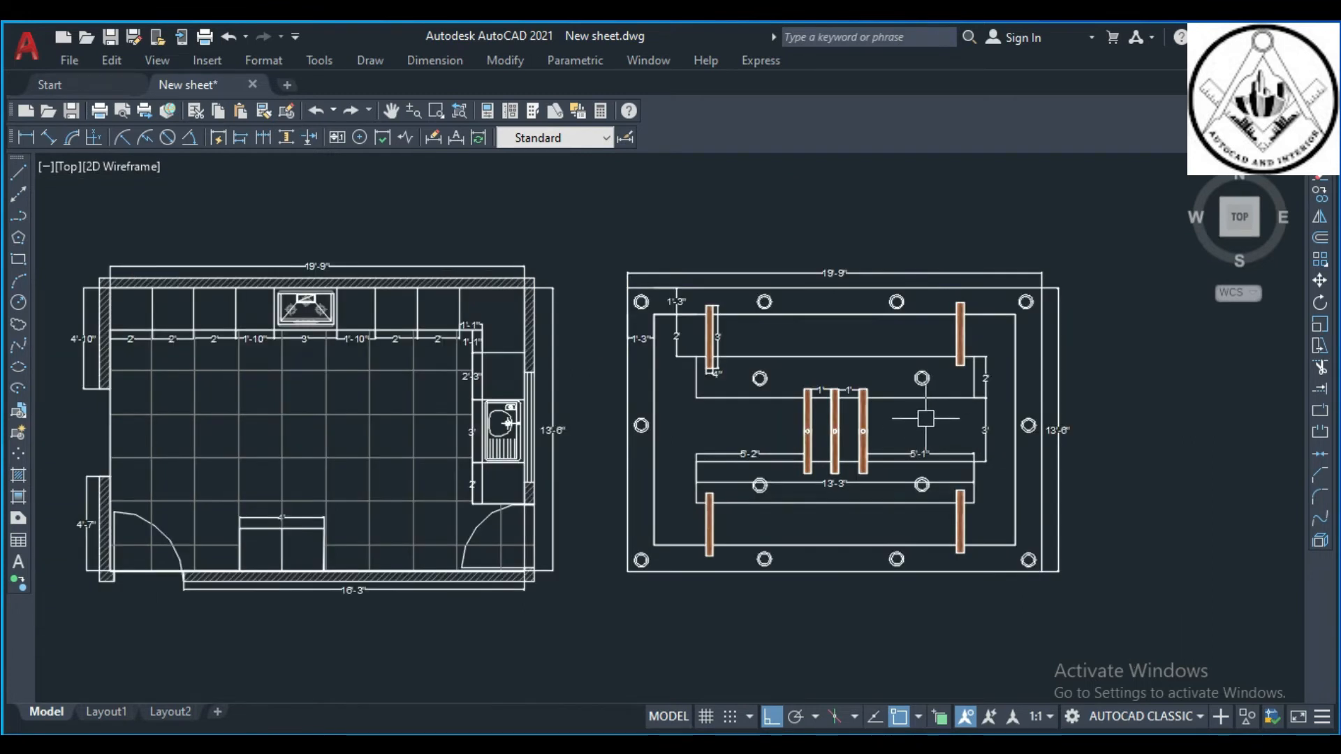
scroll(927, 413, up, 1)
scroll(919, 378, down, 4)
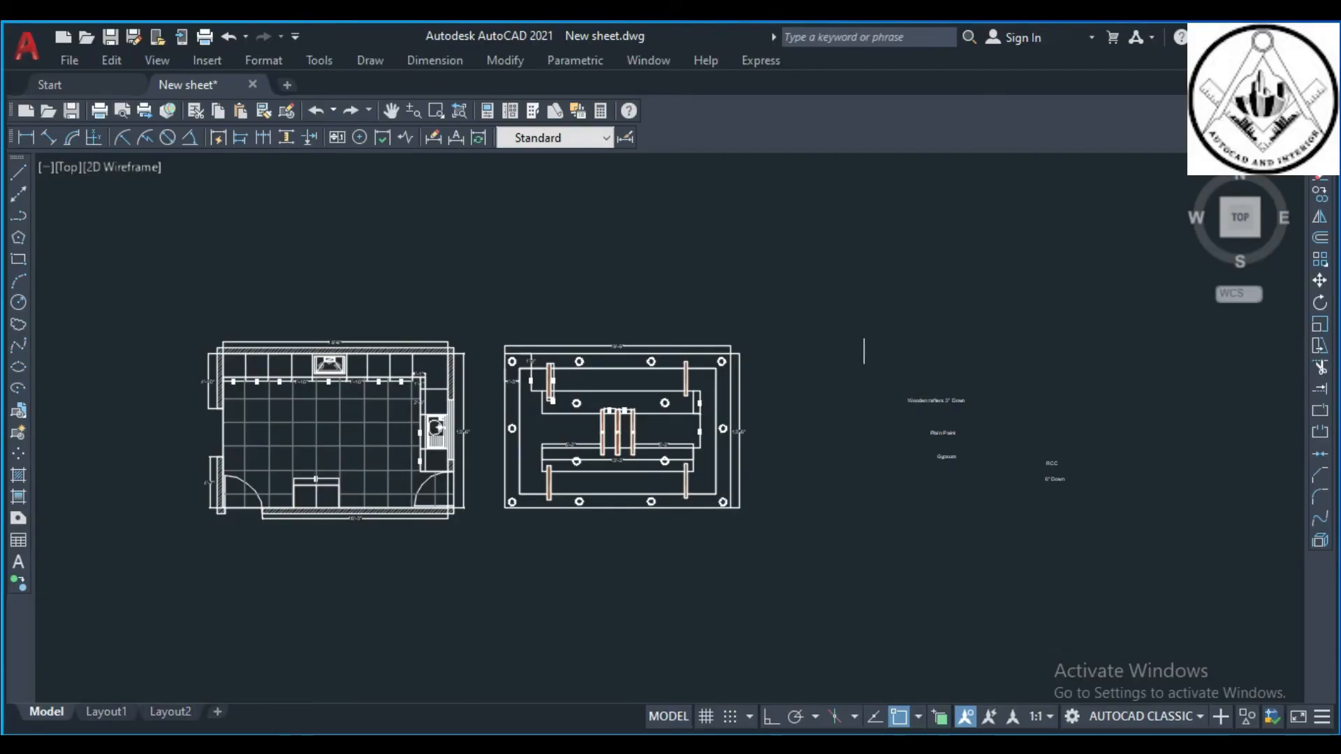
scroll(587, 426, up, 2)
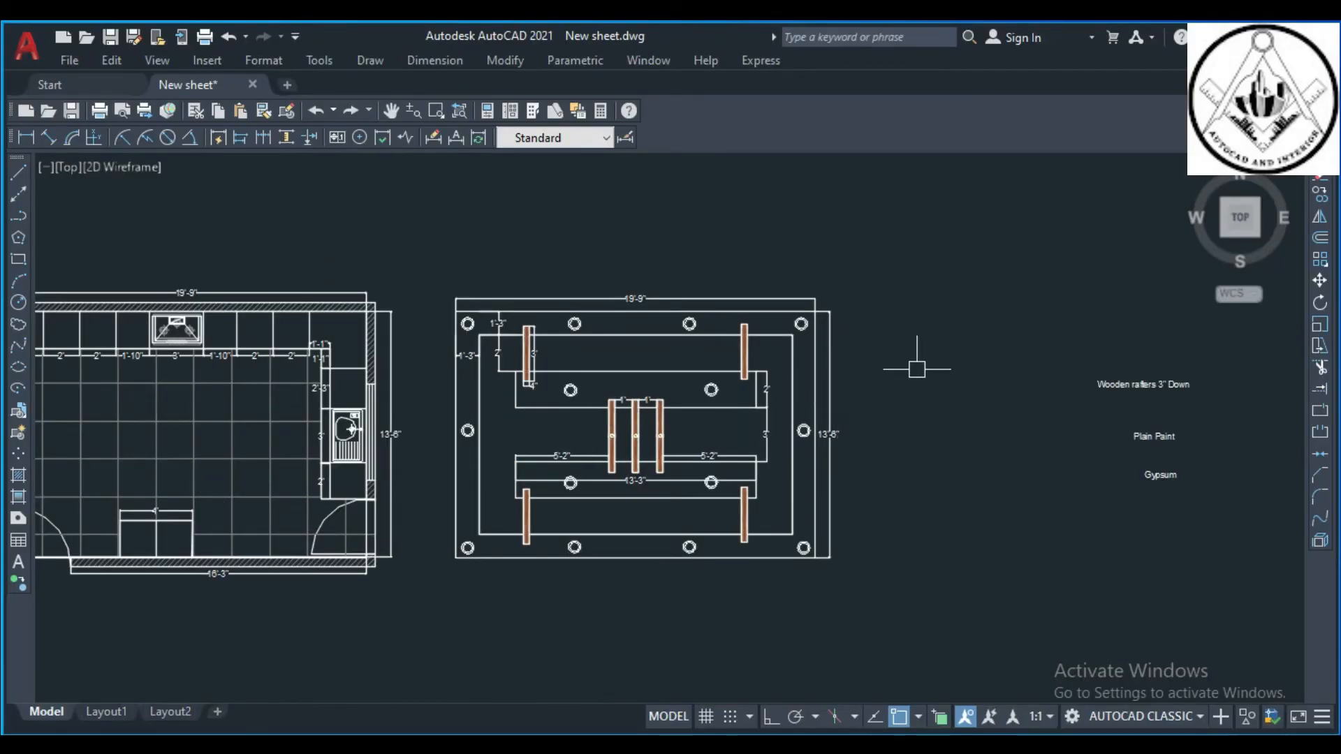
key(Return)
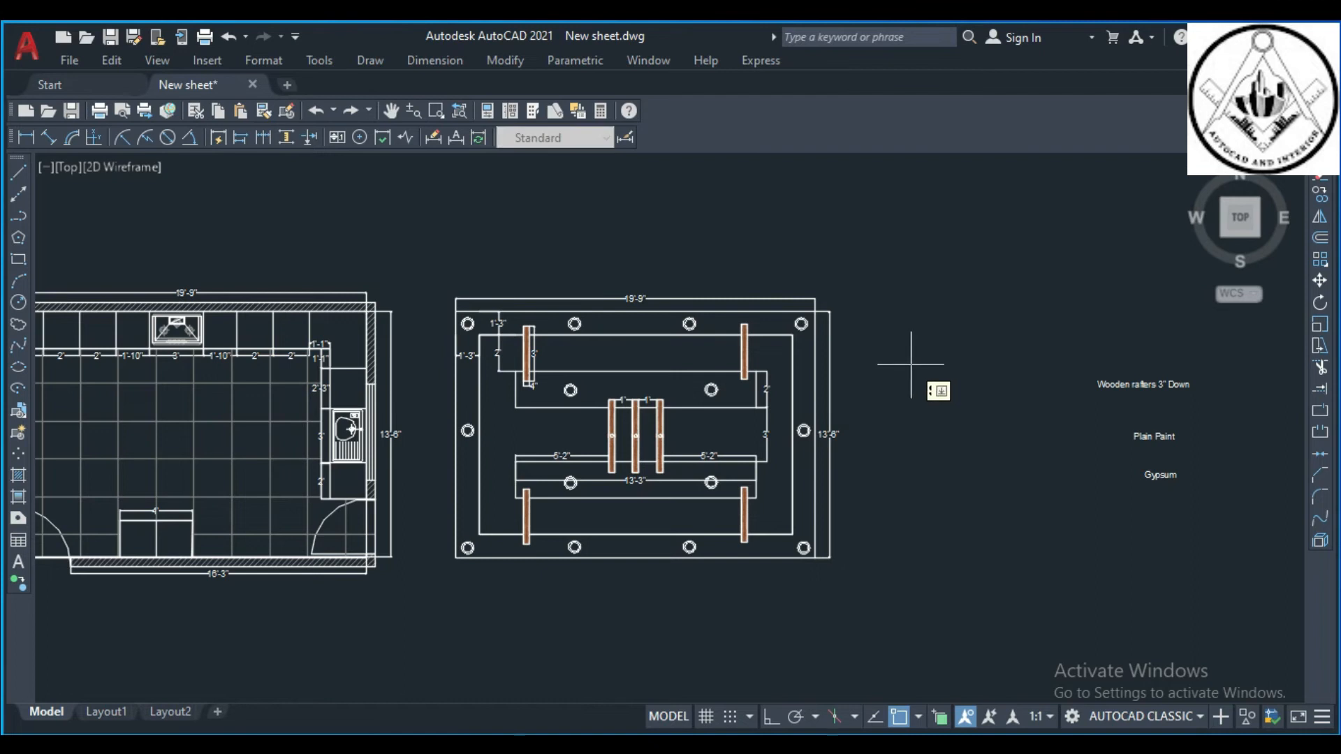
text(3)
key(Return)
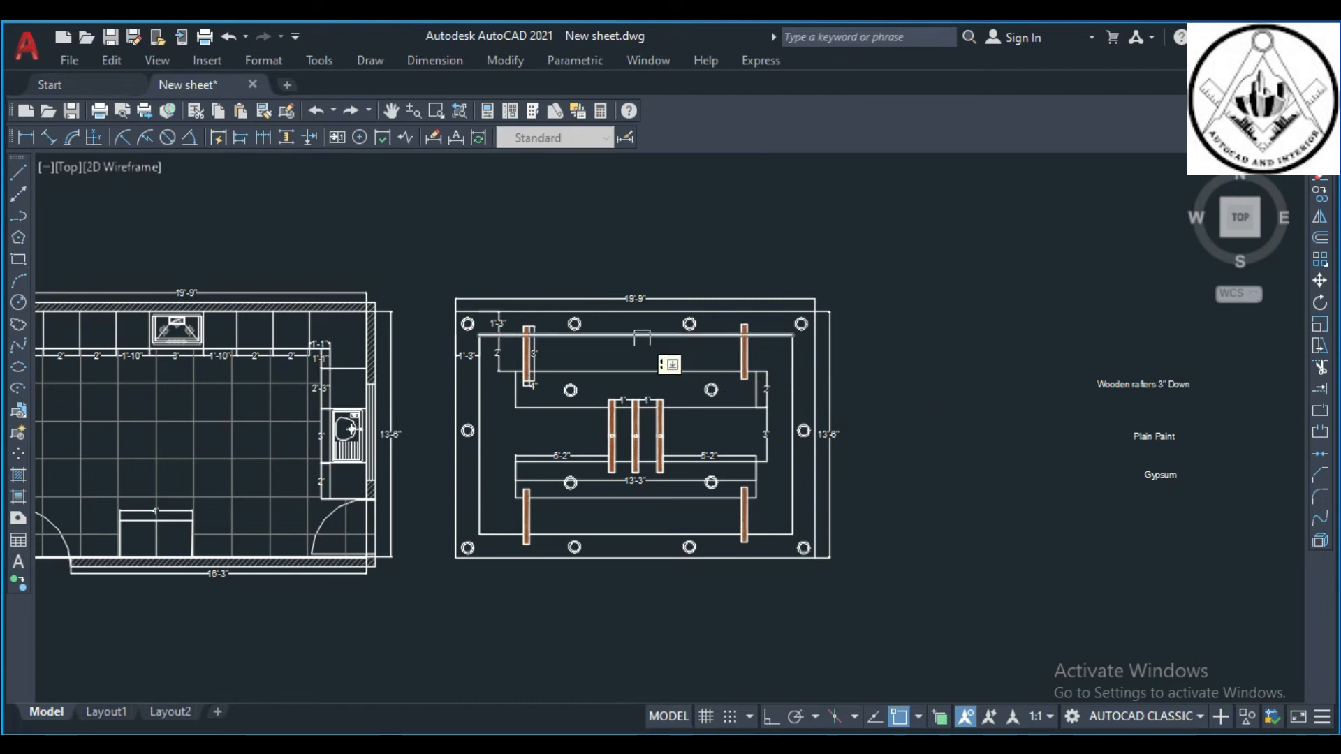
click(641, 336)
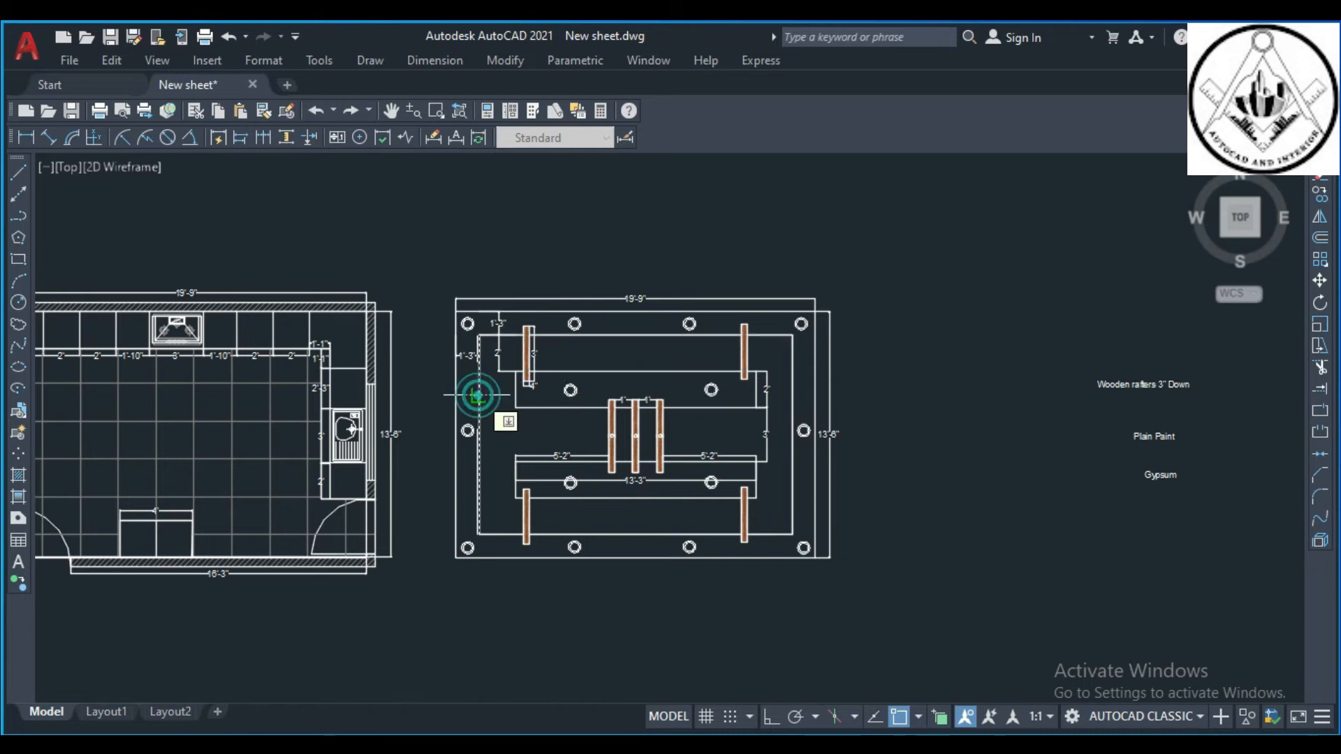
scroll(475, 395, up, 4)
click(456, 389)
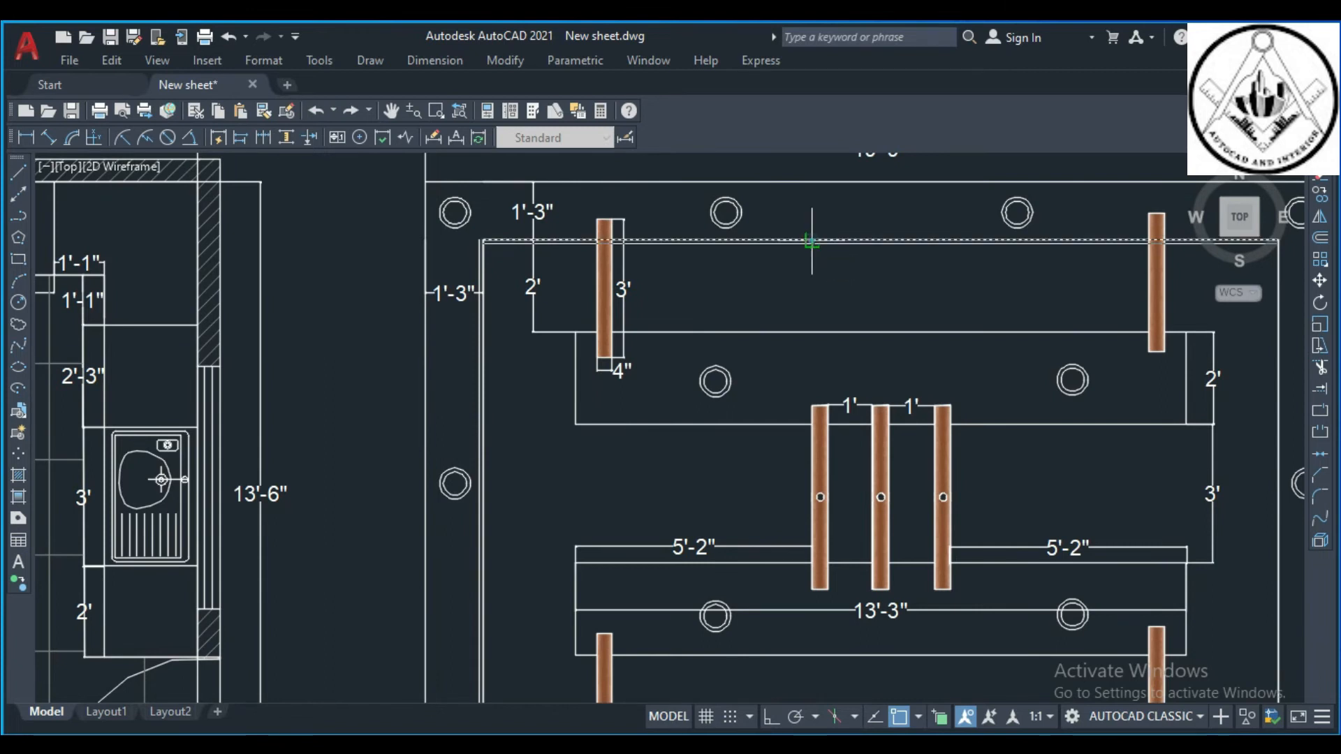
scroll(768, 266, down, 4)
scroll(953, 296, up, 4)
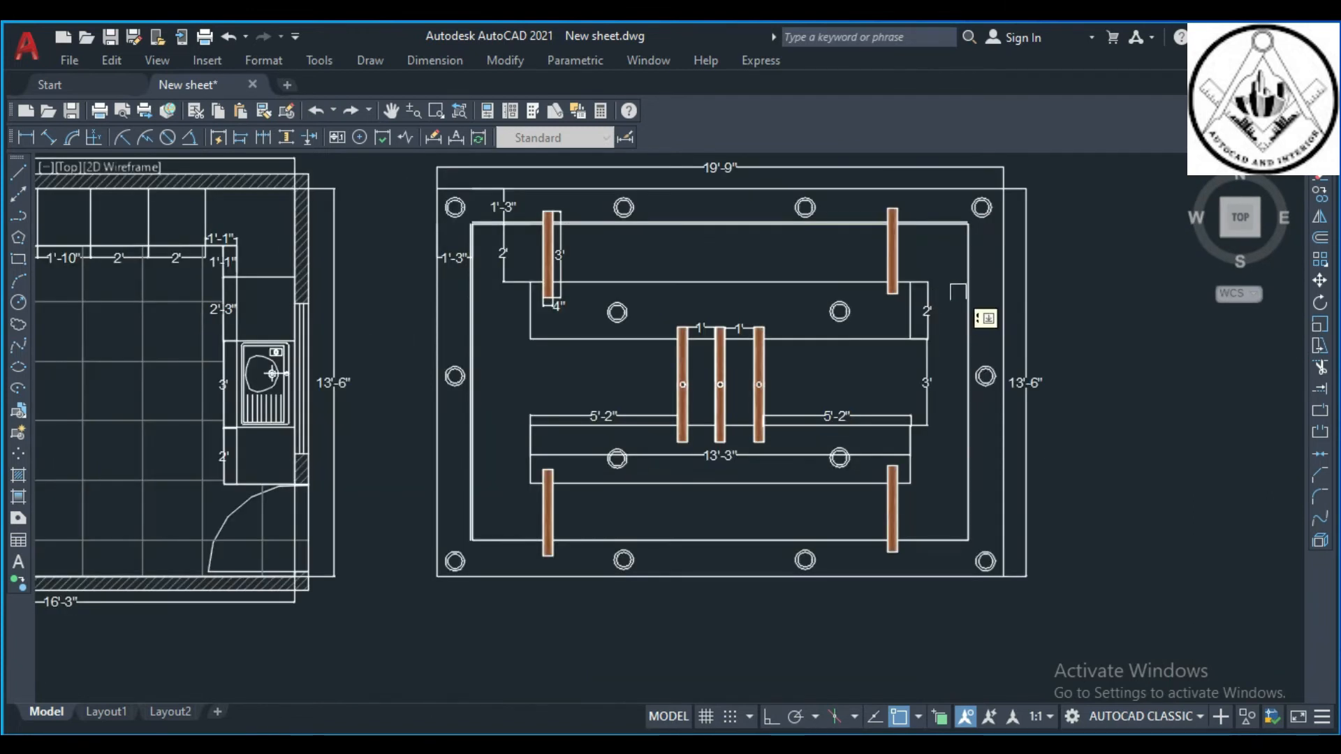
scroll(992, 291, down, 4)
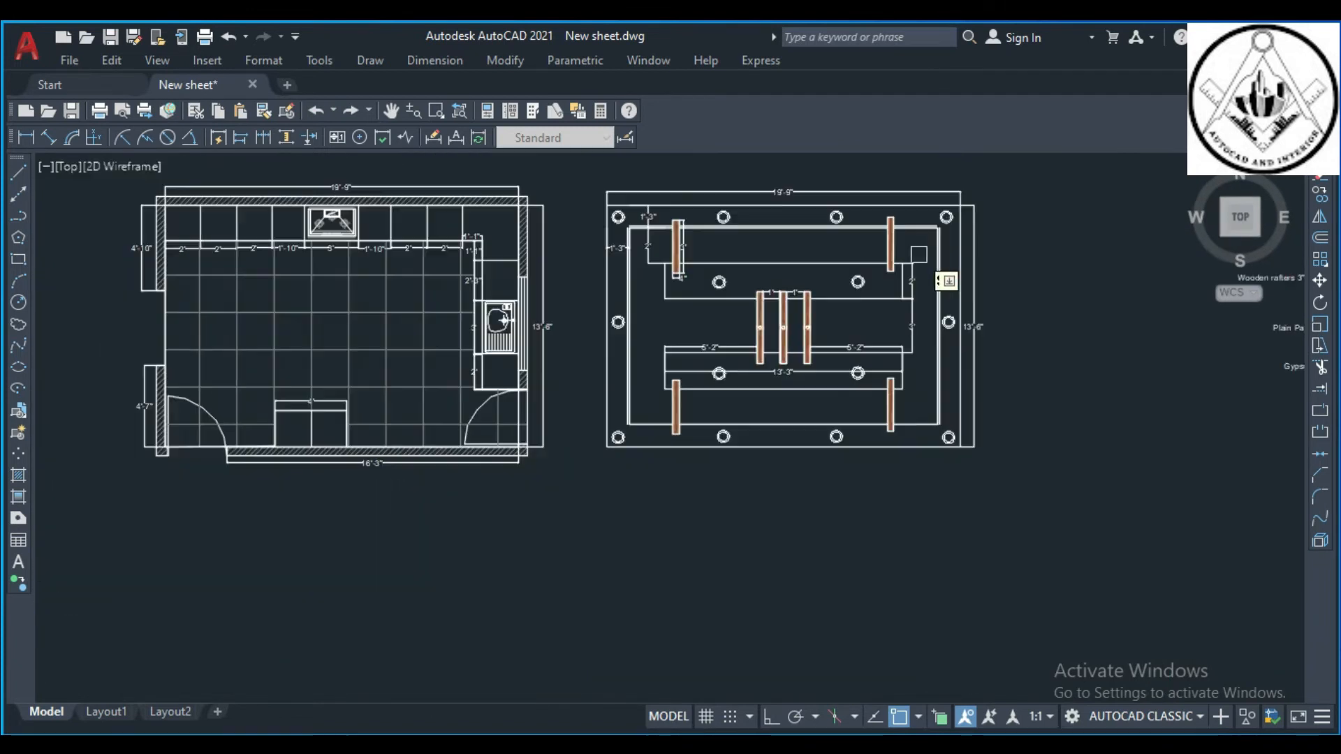
scroll(908, 434, up, 4)
click(916, 458)
key(Escape)
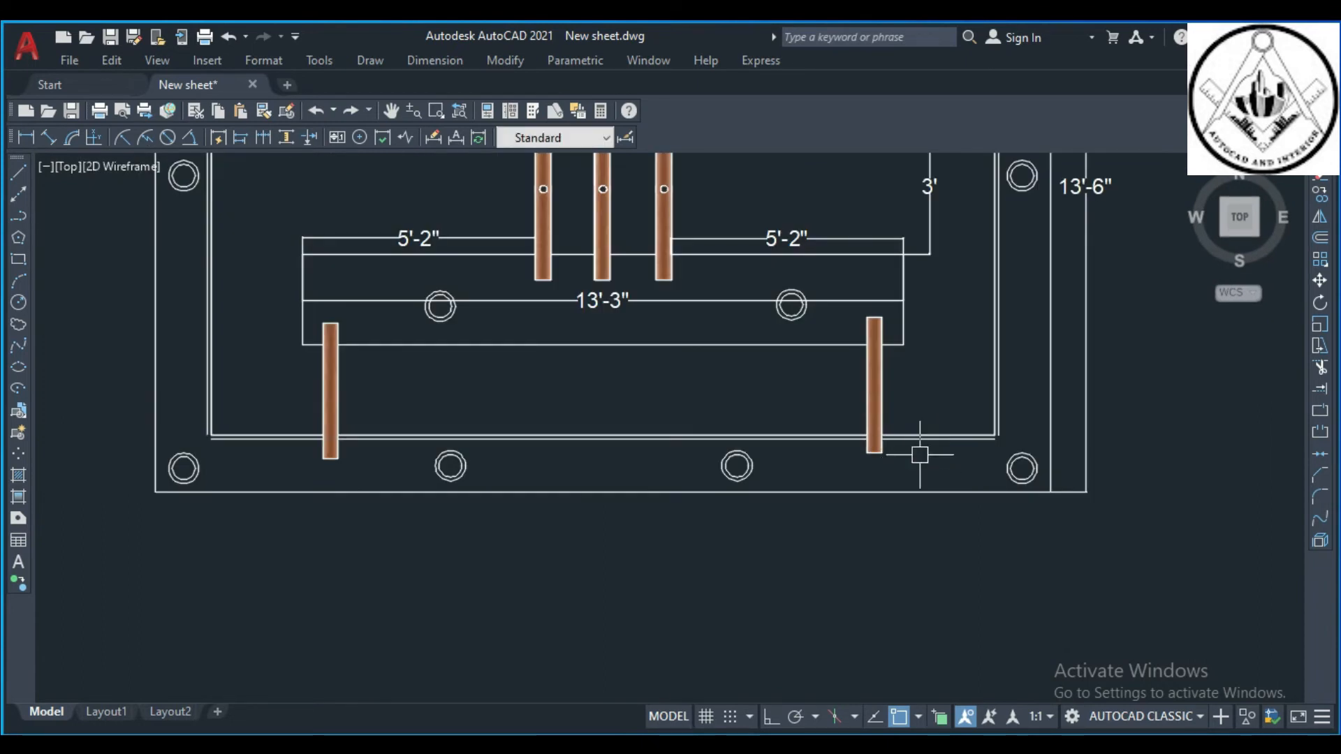
- Fillet the outward-offset bottom and right lines of the inner frame so they meet at the lower-right corner
text(f)
key(Return)
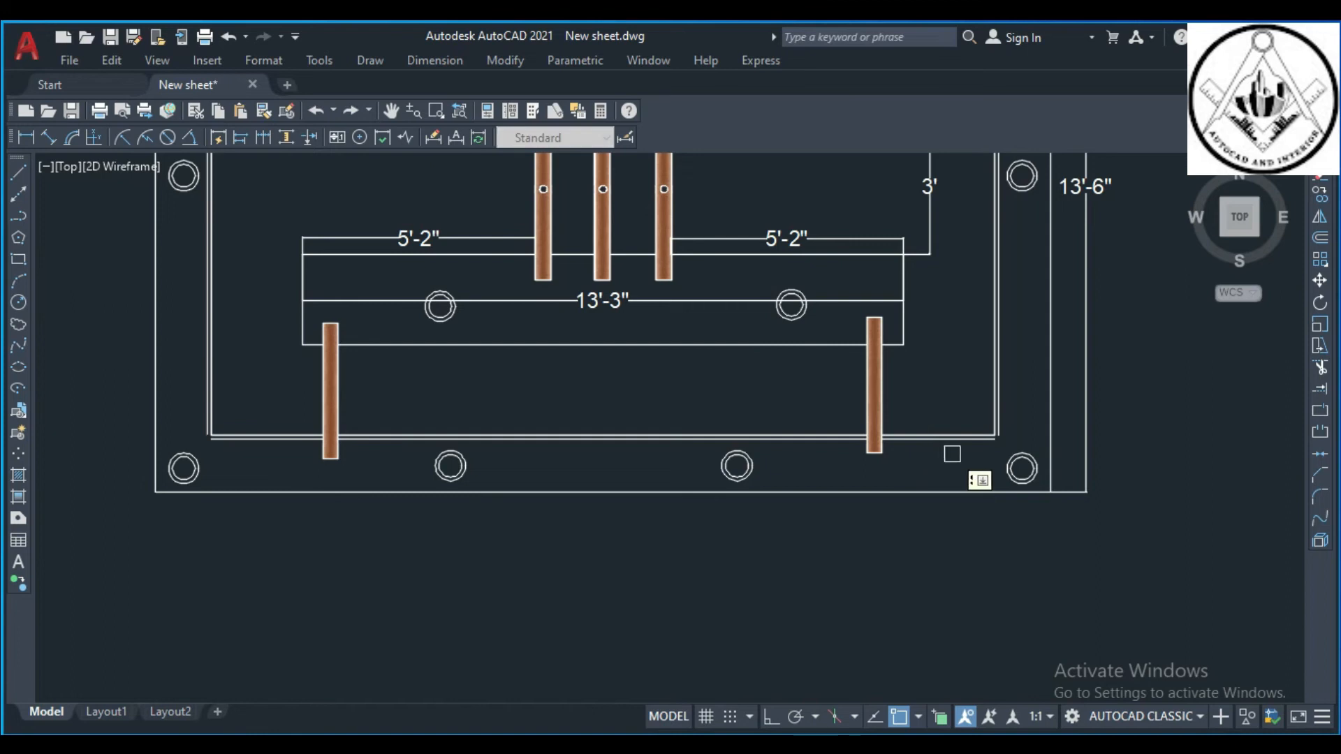
scroll(984, 438, up, 4)
click(982, 442)
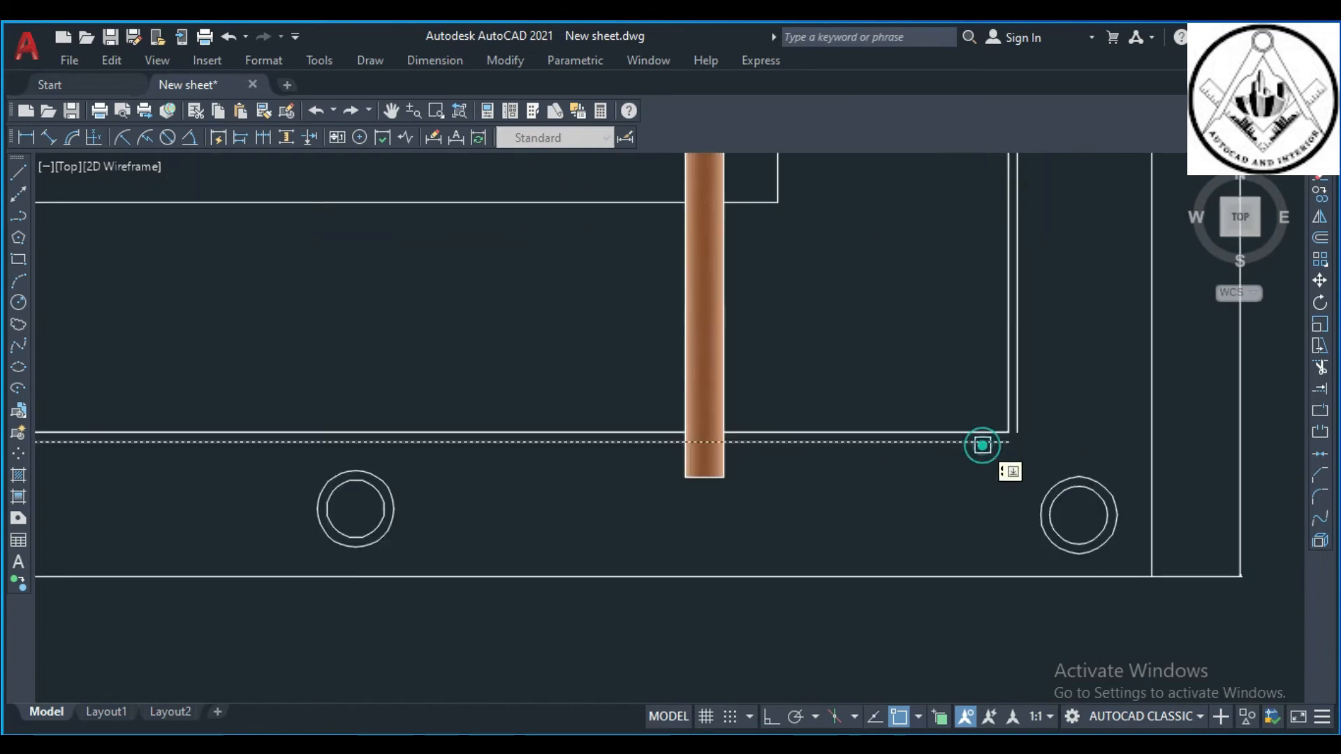
click(1021, 408)
scroll(1021, 408, down, 4)
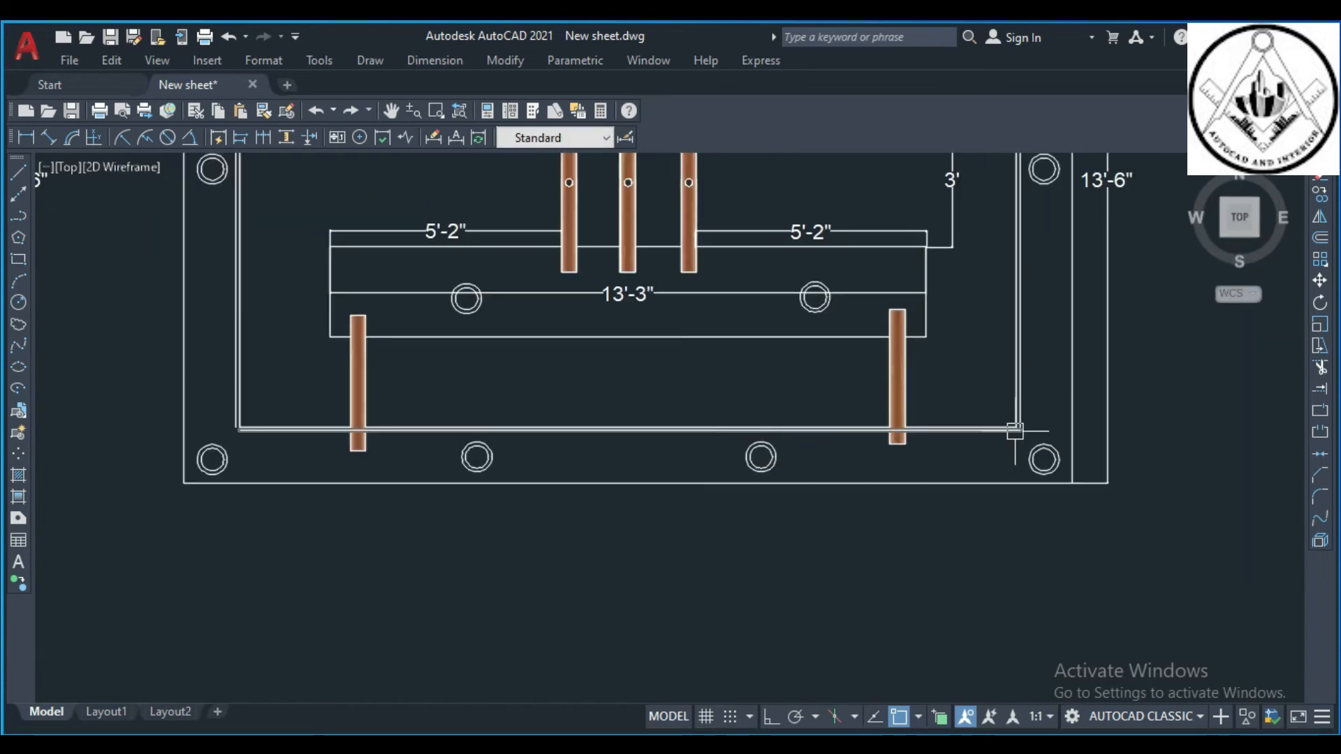
scroll(682, 442, down, 2)
scroll(513, 401, up, 6)
scroll(513, 401, up, 2)
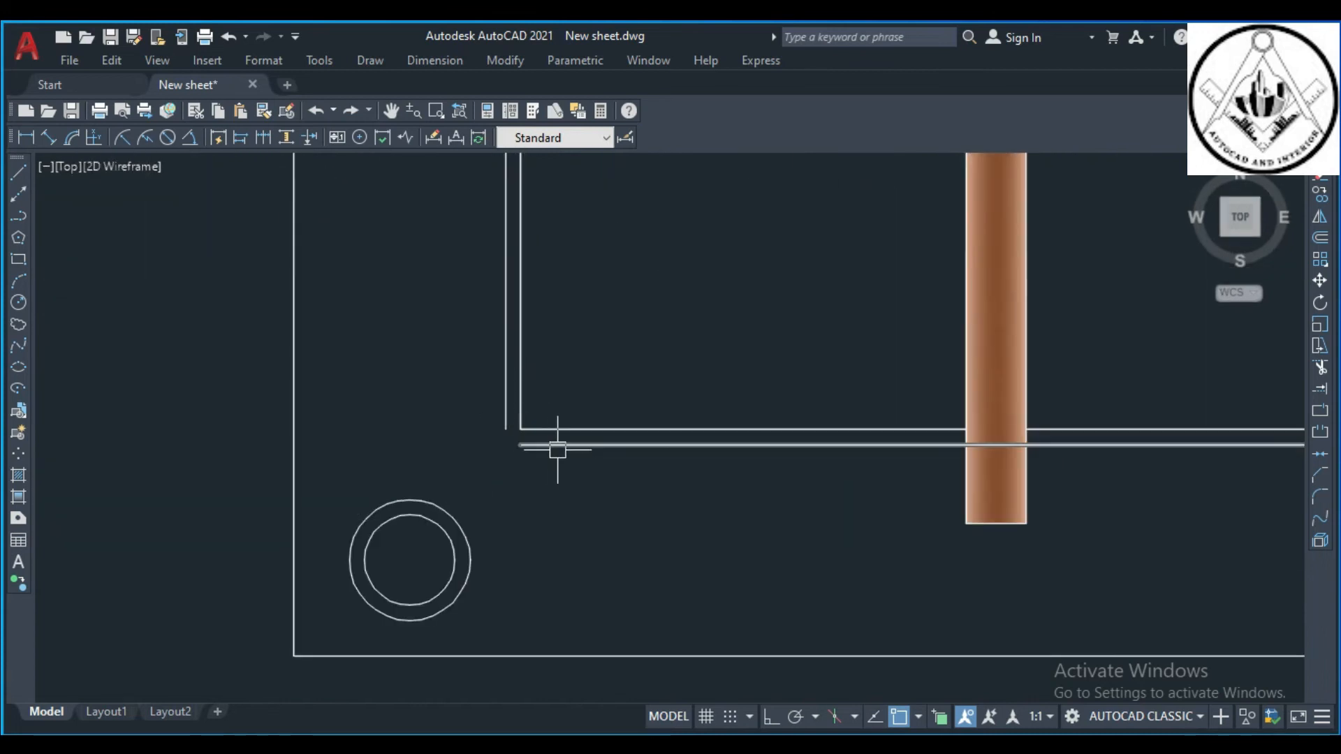
- Fillet the outward-offset bottom and left lines of the inner frame so they meet at the lower-left corner
key(Return)
click(556, 445)
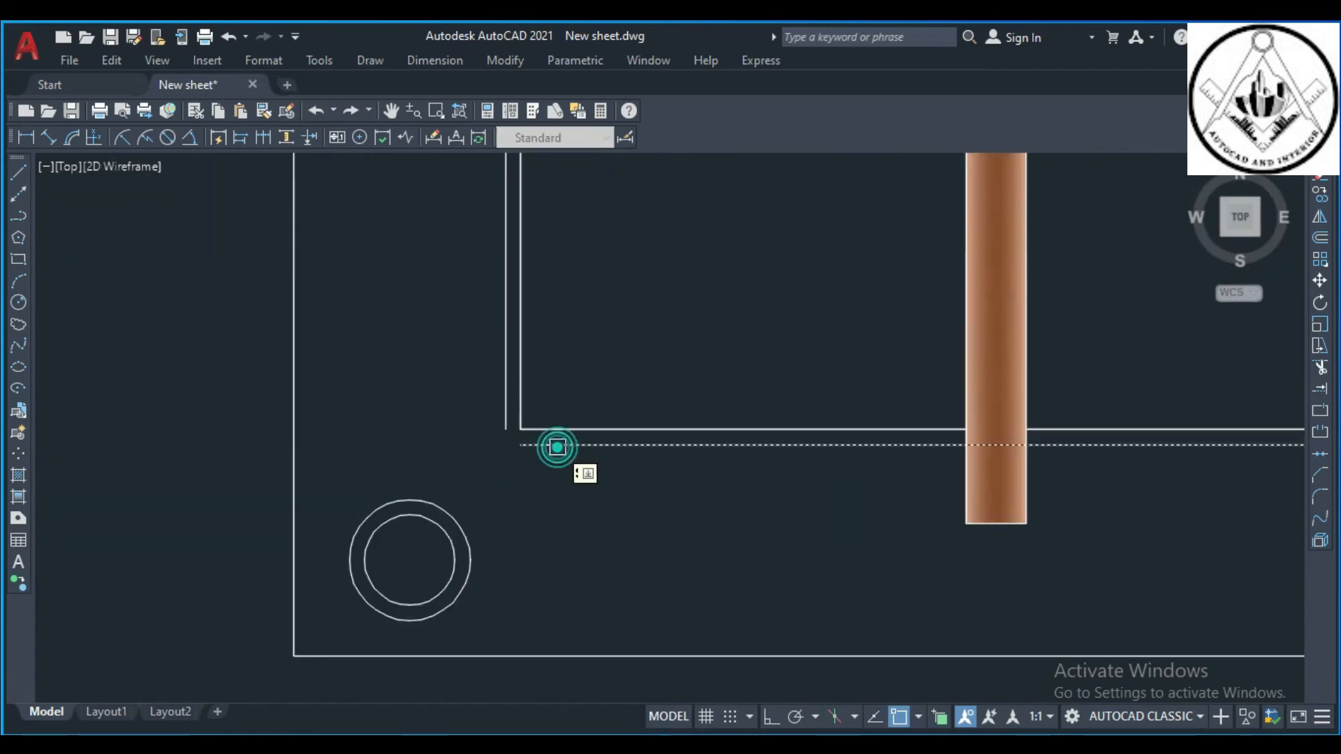
key(Escape)
scroll(495, 405, down, 6)
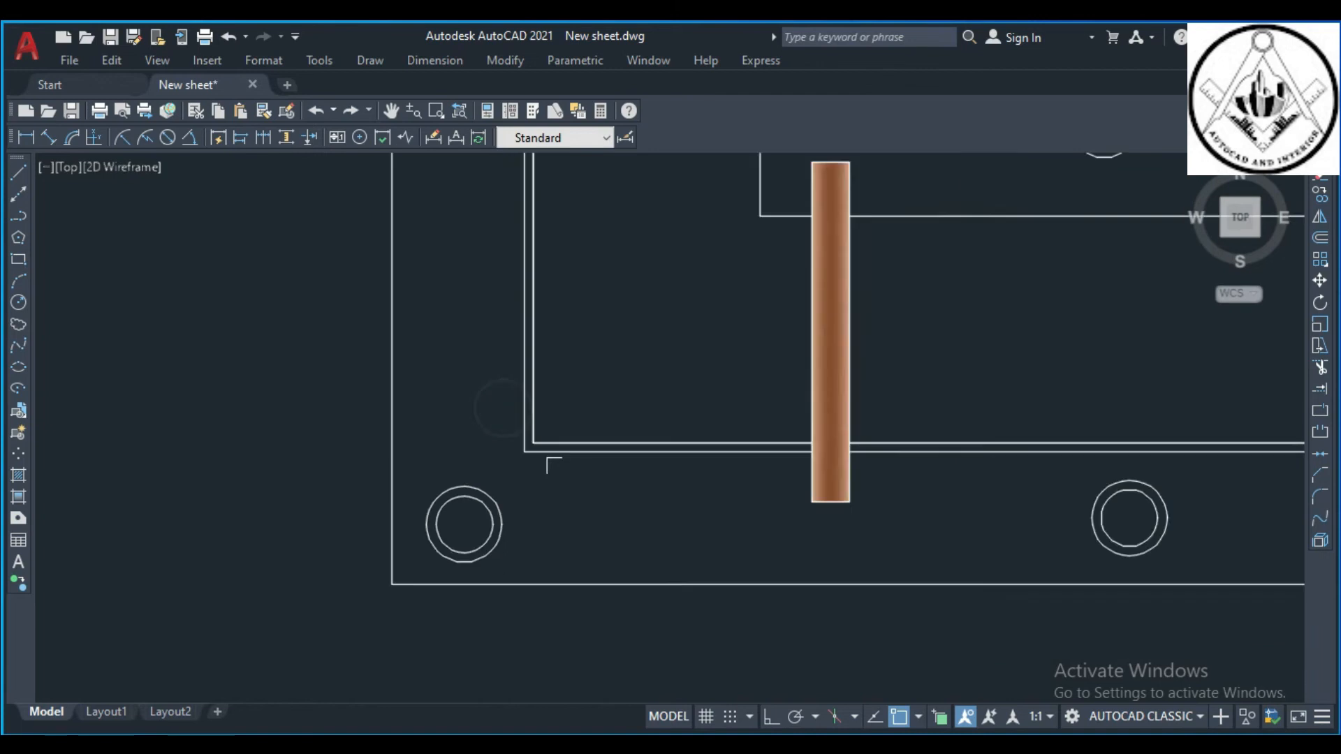
- Fillet the outward-offset top and left lines of the inner frame so they meet at the upper-left corner
scroll(552, 267, up, 8)
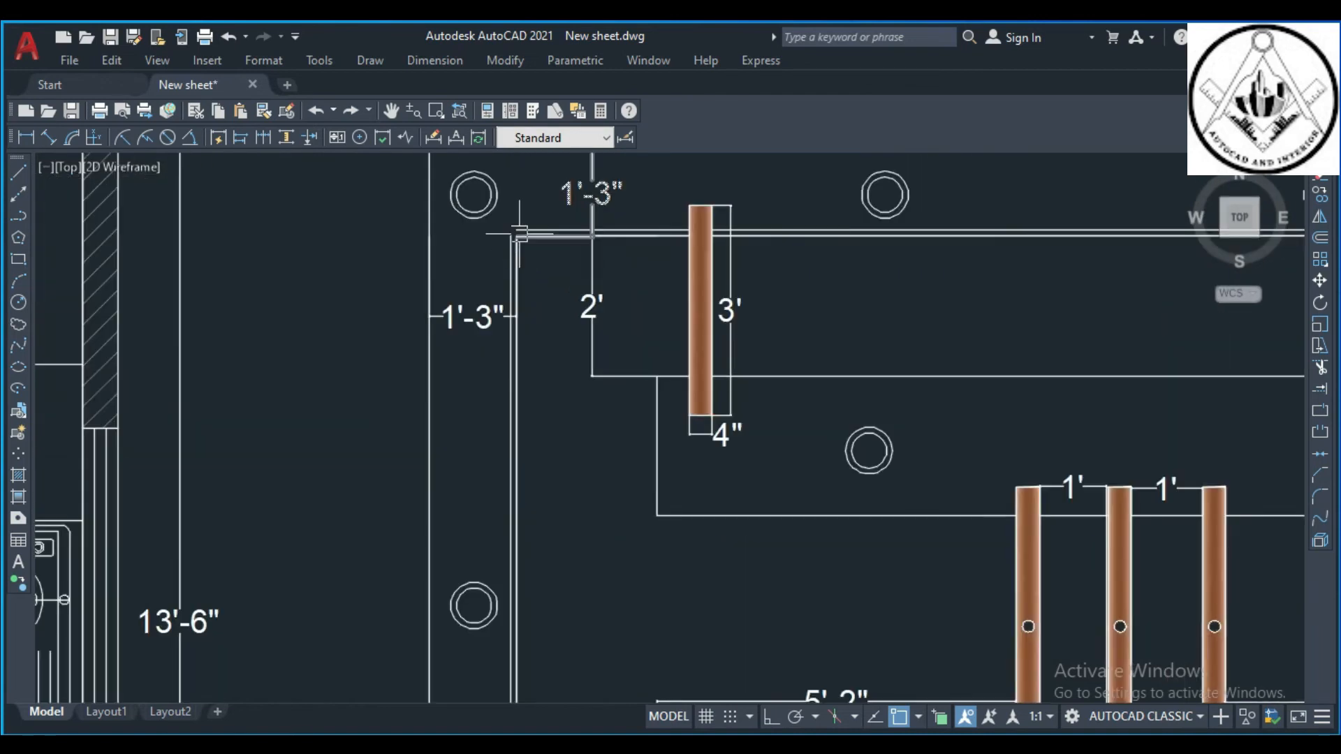
key(Return)
scroll(548, 258, up, 2)
click(528, 223)
click(485, 250)
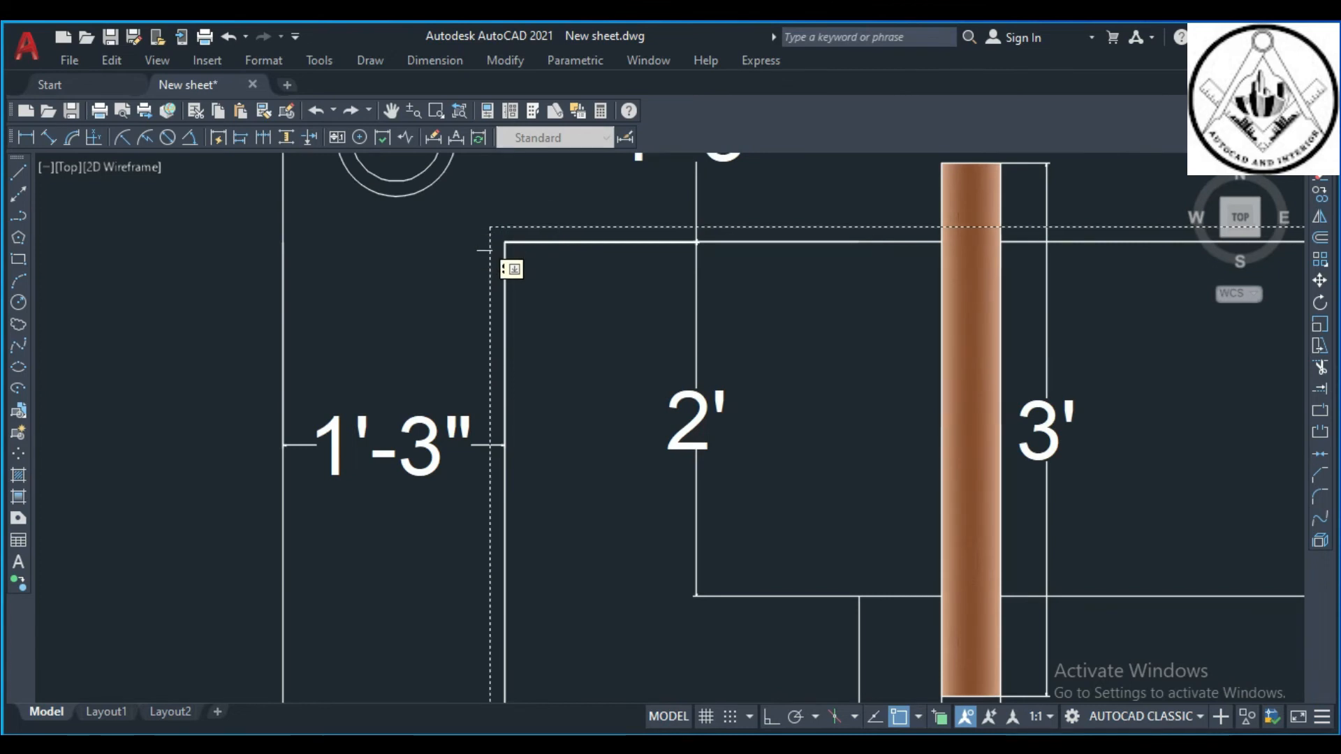
click(483, 245)
- Fillet the outward-offset top and right lines of the inner frame so they meet at the upper-right corner
scroll(454, 269, down, 5)
scroll(1056, 294, down, 3)
scroll(1057, 294, up, 6)
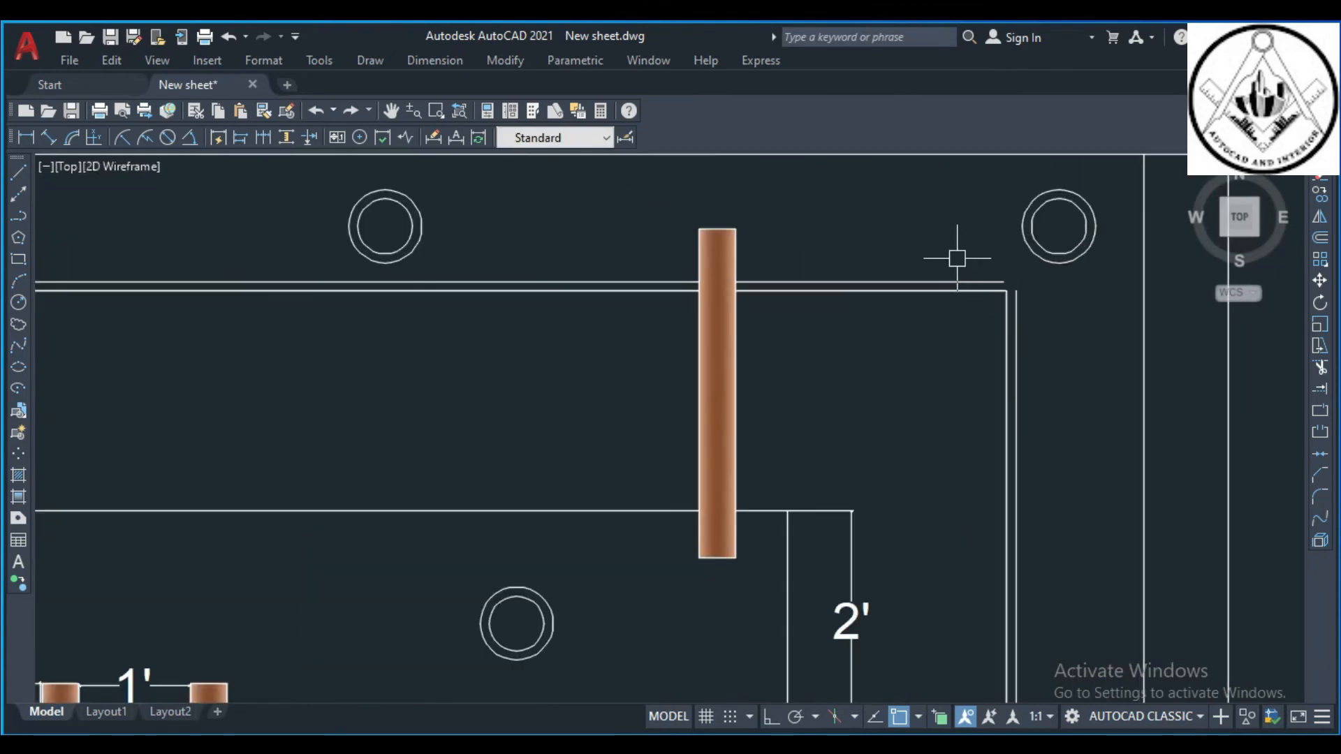
key(Return)
click(974, 282)
click(978, 281)
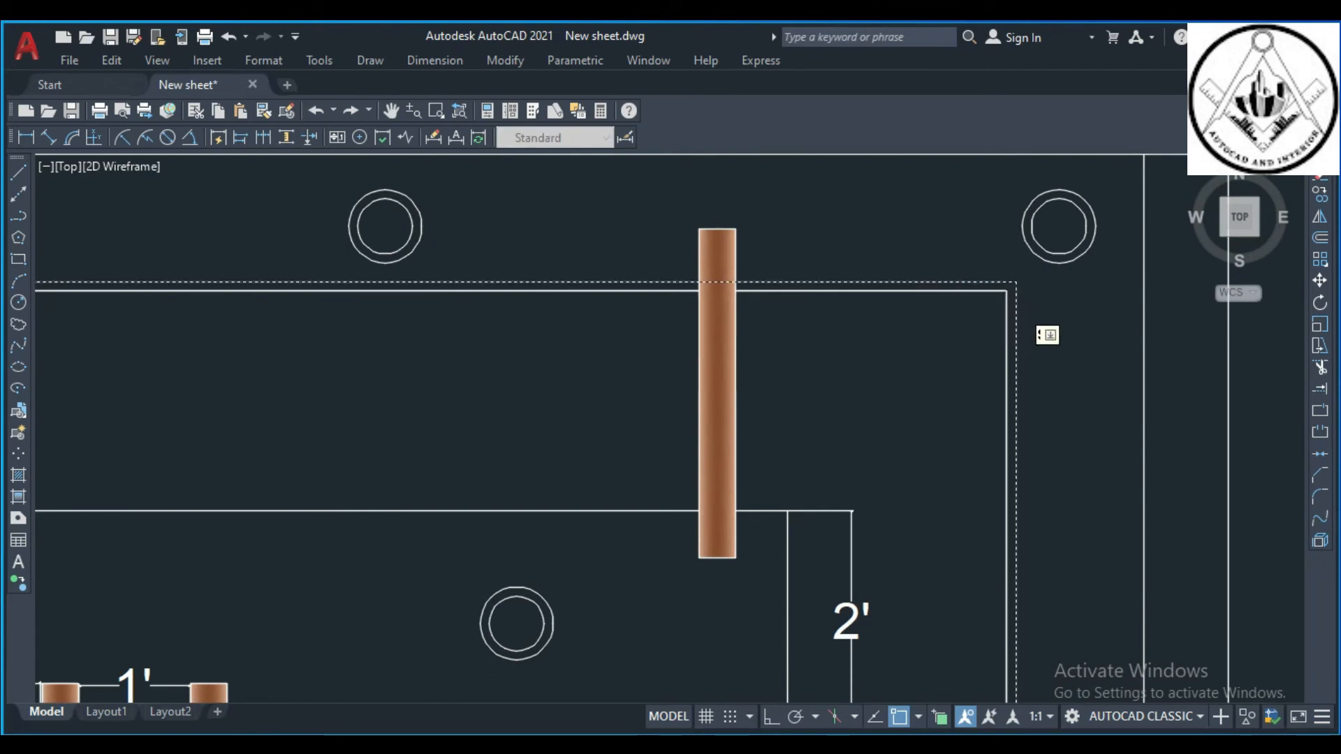
click(1017, 307)
- Change the linetype of the inner frame's four outward-offset lines from solid to the dashed AC… linetype in their properties
scroll(952, 267, down, 4)
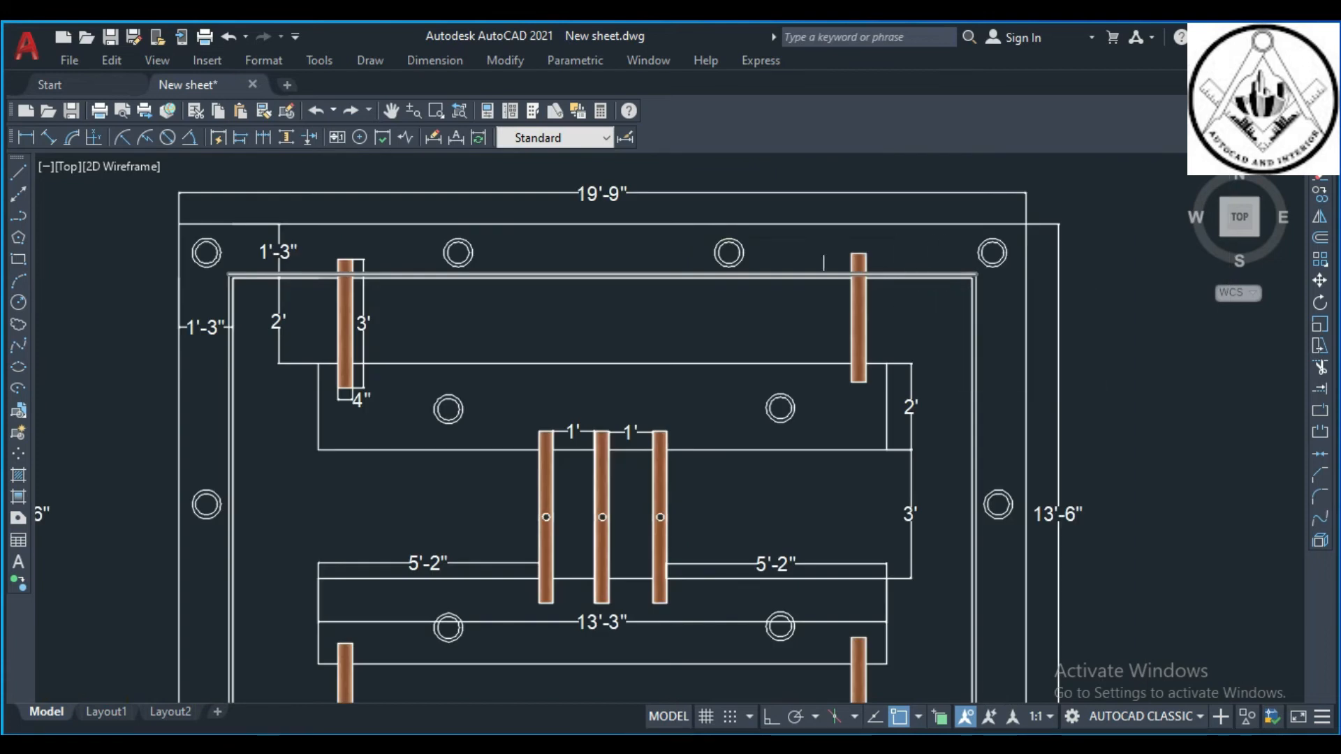
click(514, 61)
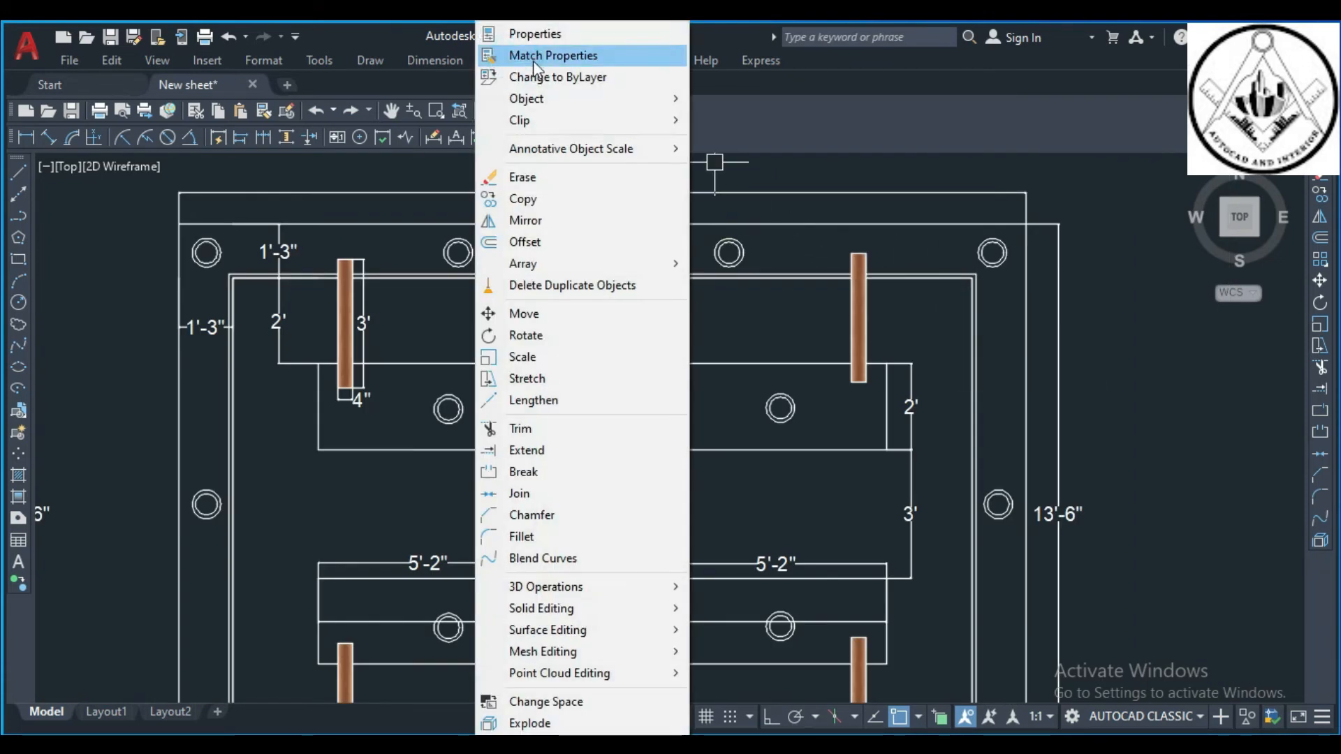
click(543, 36)
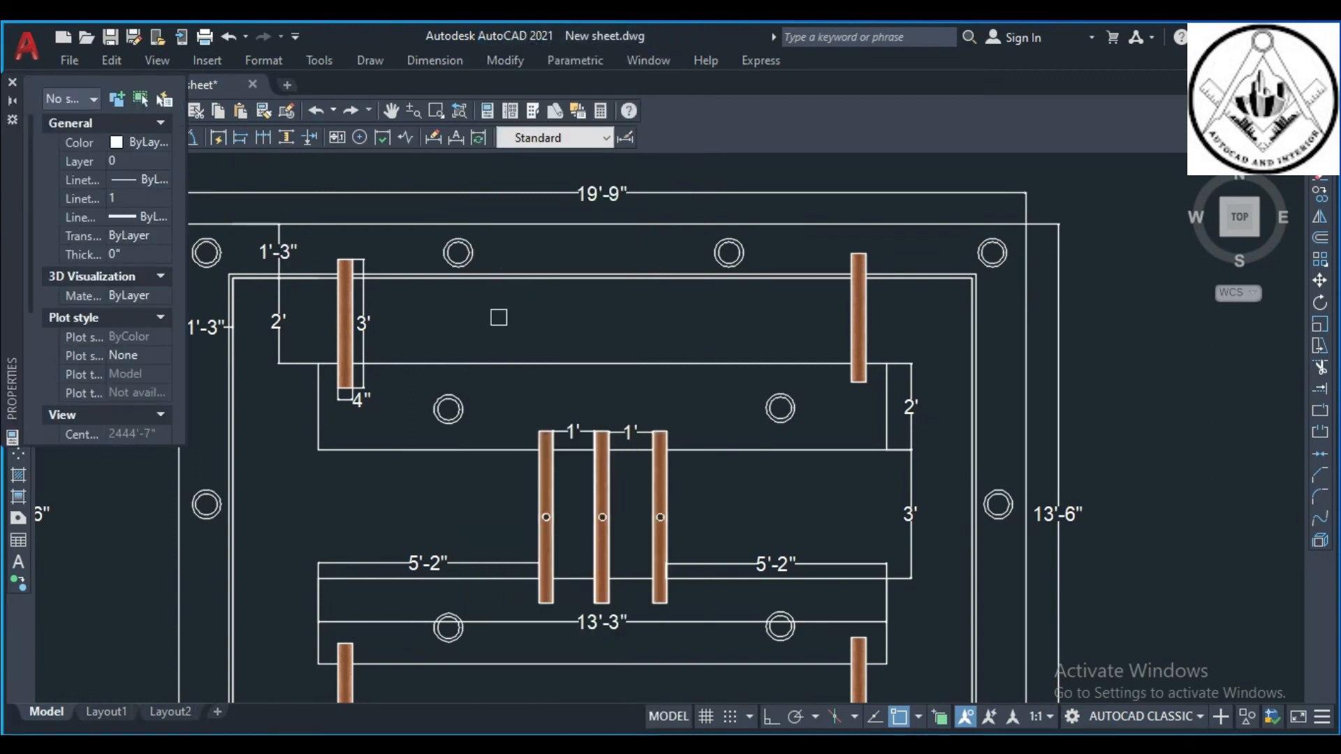
scroll(506, 299, up, 2)
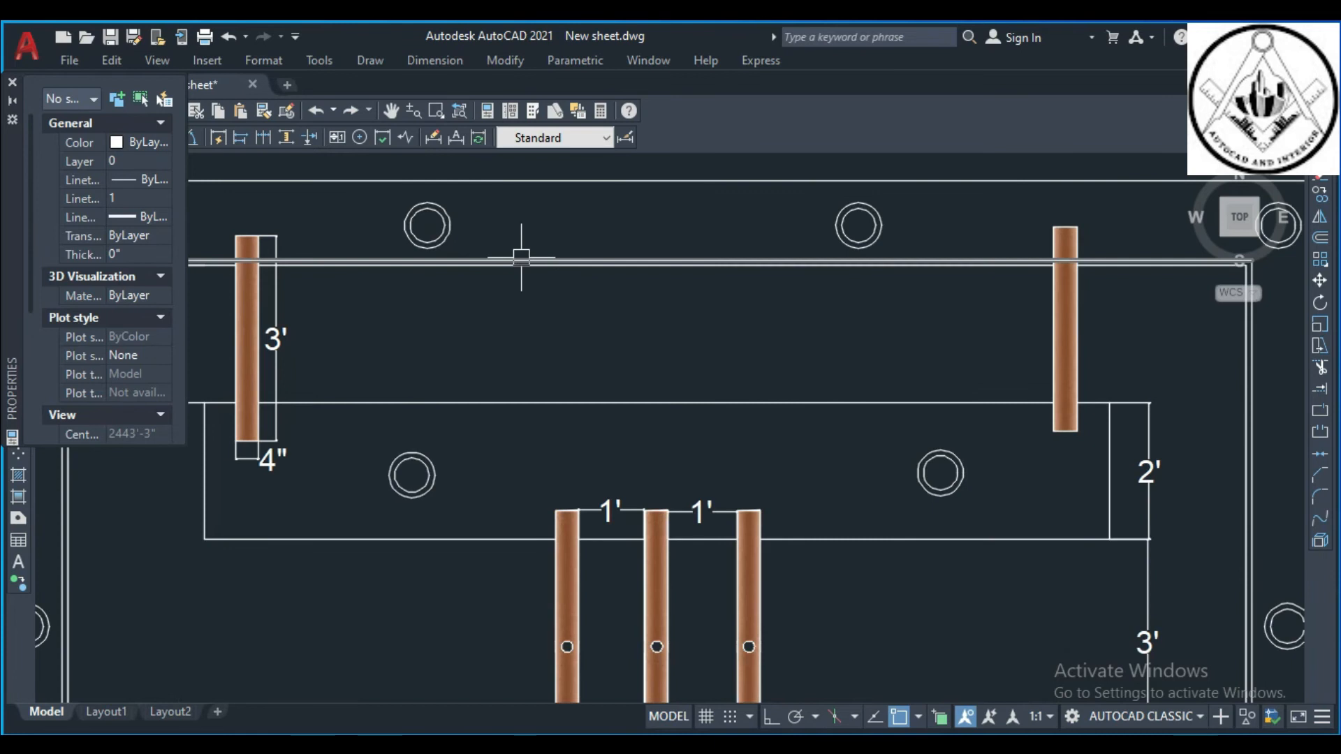
click(521, 257)
scroll(658, 258, down, 4)
scroll(412, 305, up, 4)
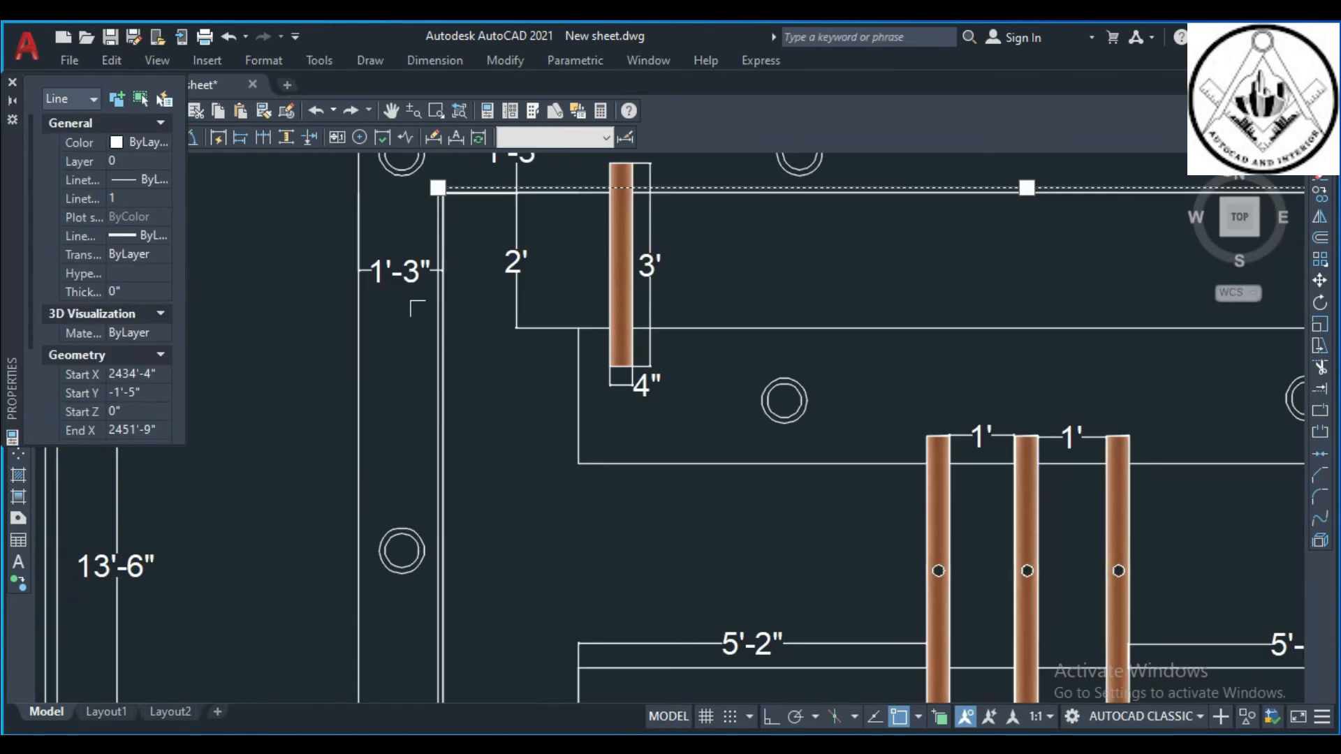
scroll(437, 314, up, 2)
click(437, 314)
scroll(433, 279, down, 4)
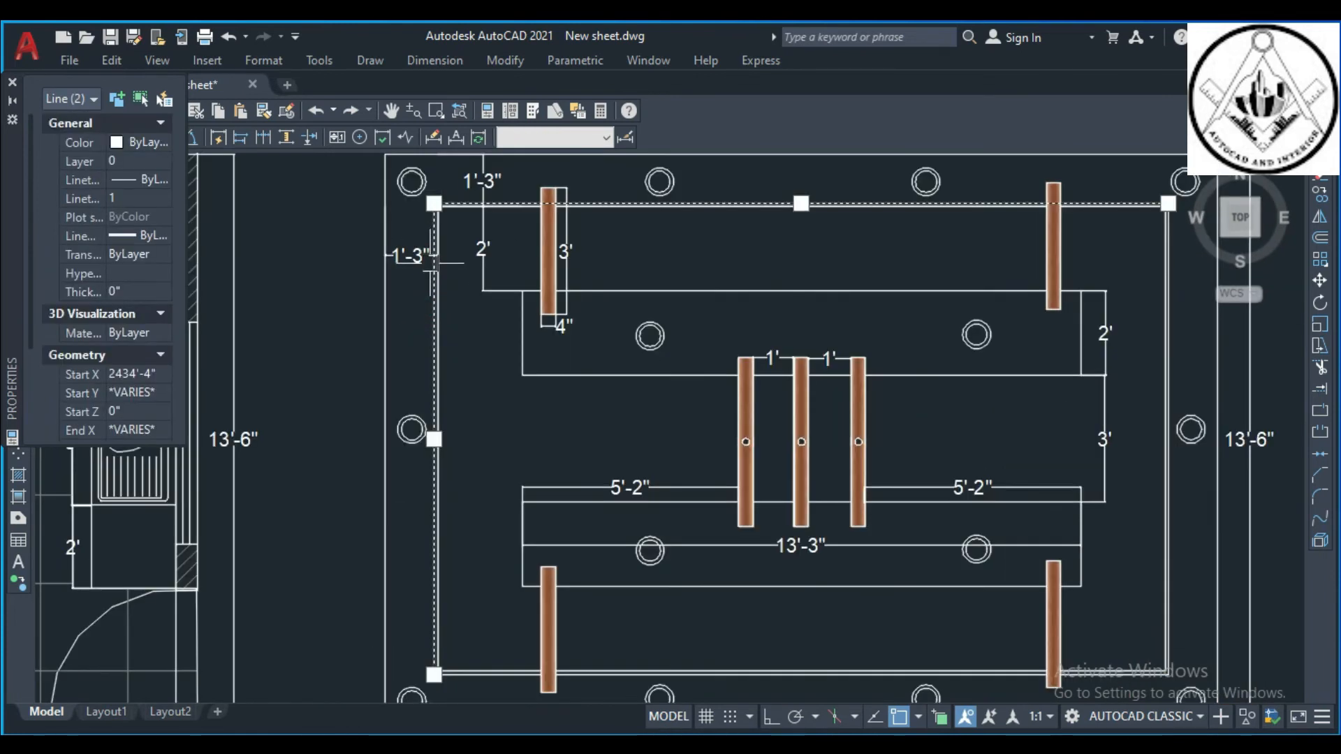
scroll(440, 288, down, 4)
scroll(483, 439, up, 4)
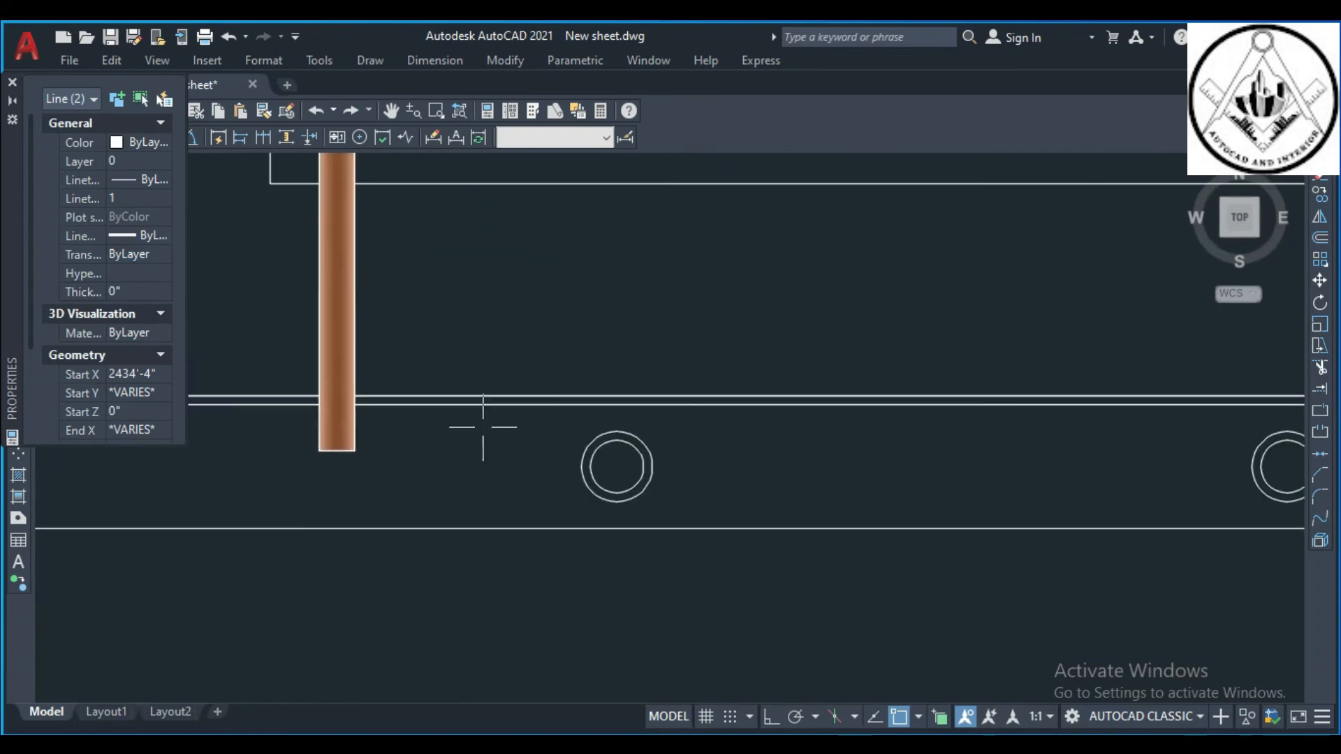
click(494, 403)
scroll(494, 408, down, 6)
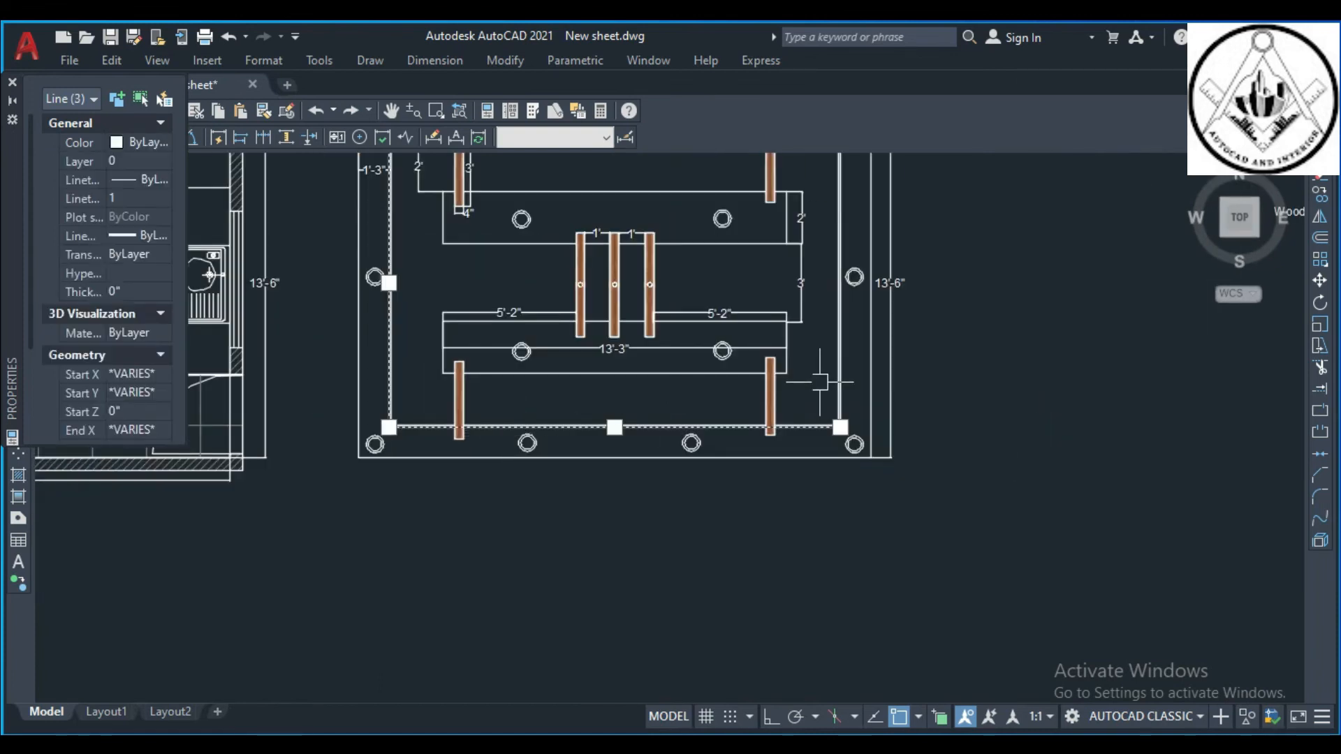
scroll(820, 382, up, 5)
click(800, 358)
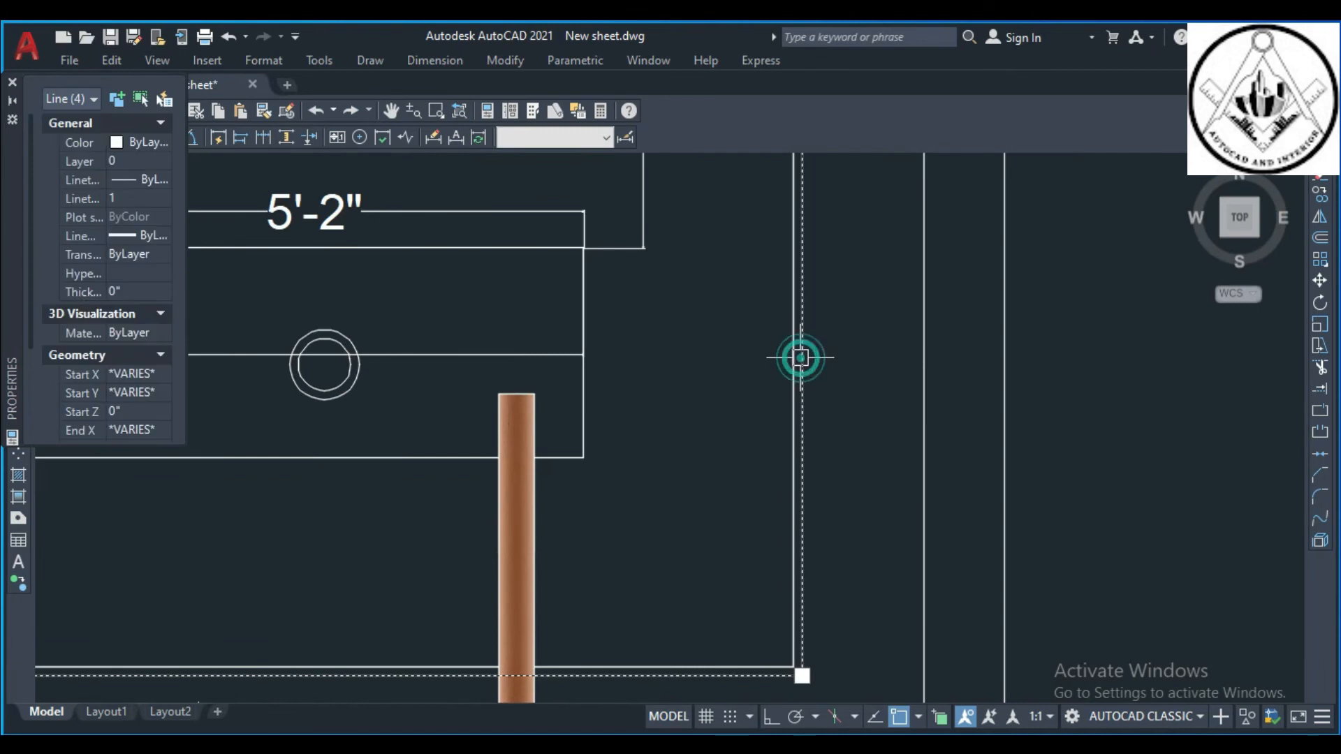
click(145, 176)
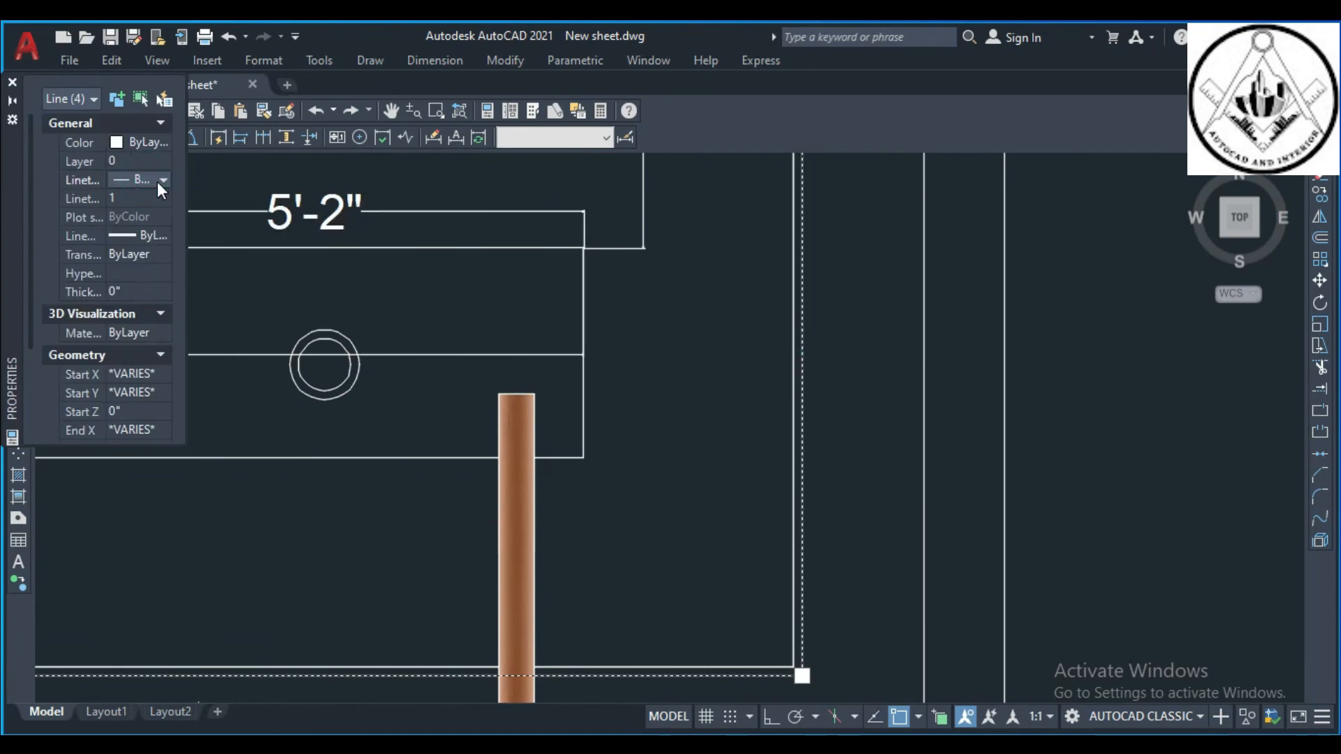
click(159, 183)
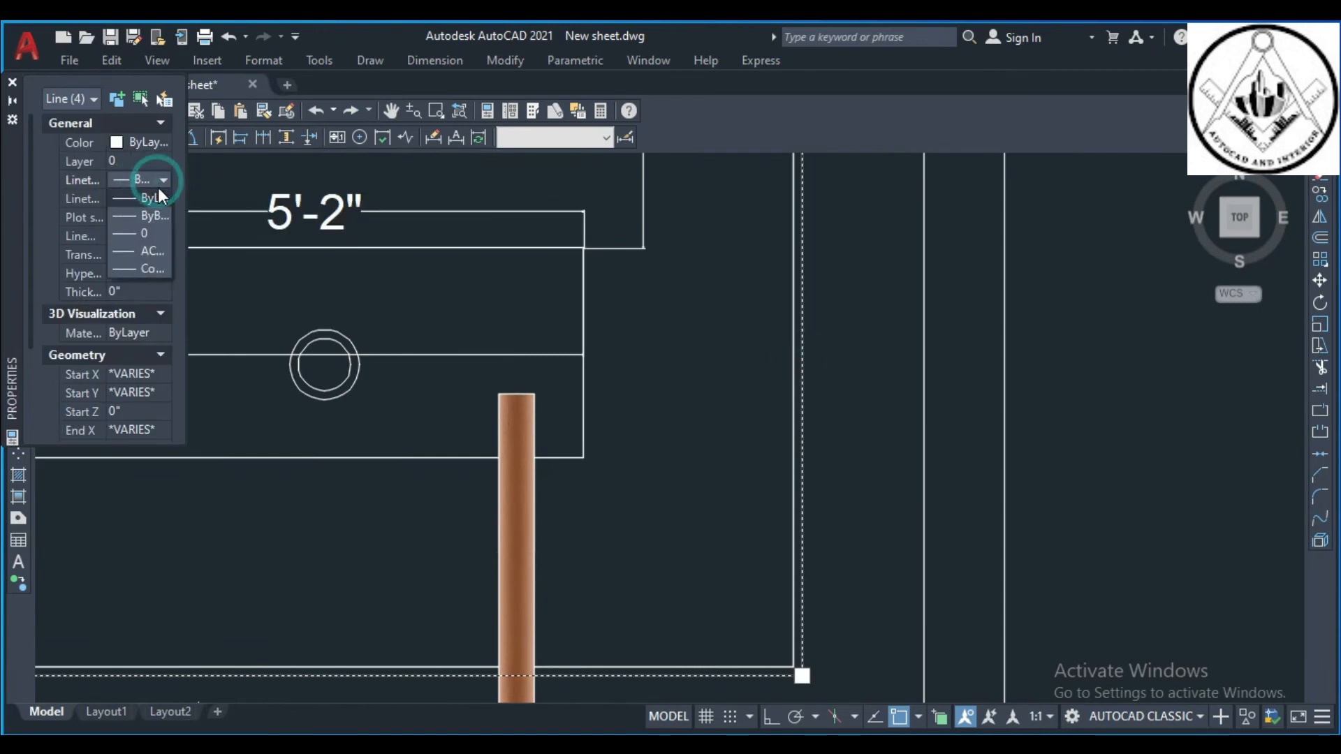
click(155, 252)
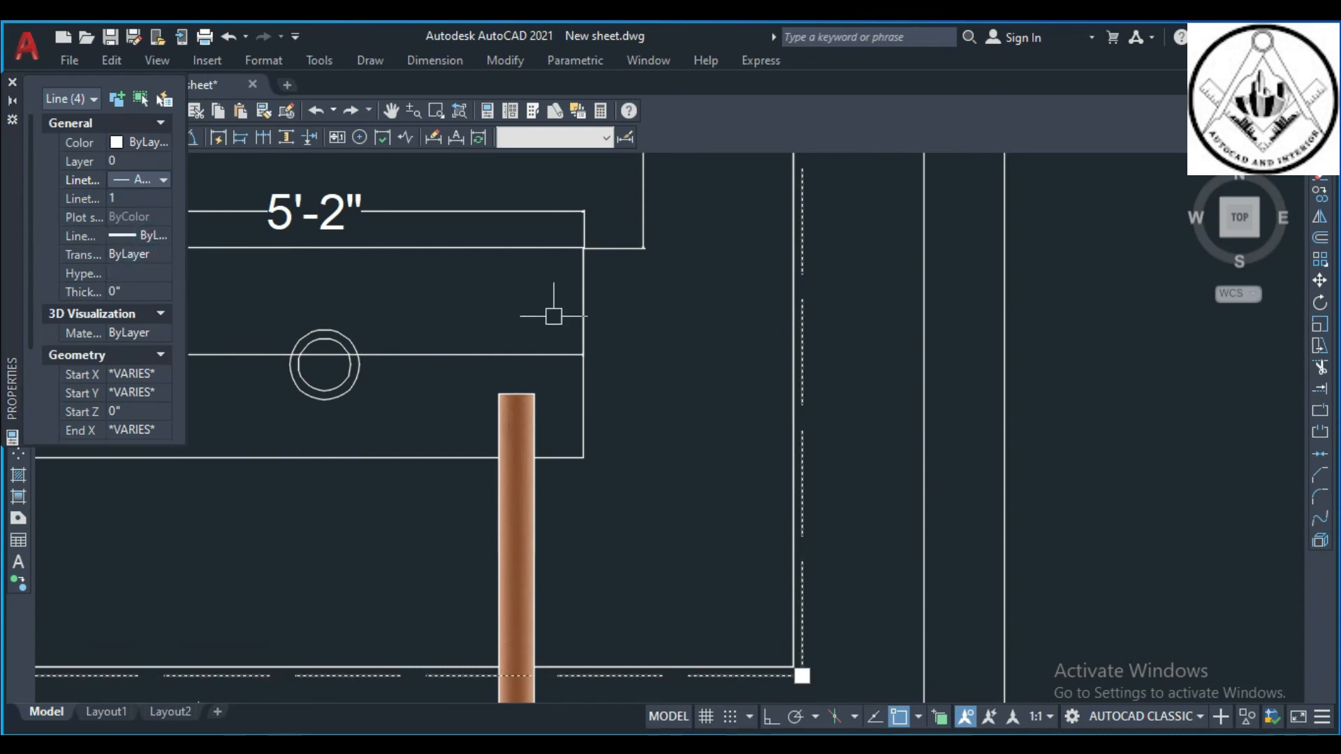
scroll(572, 328, down, 3)
scroll(576, 331, down, 3)
scroll(727, 320, up, 2)
key(Escape)
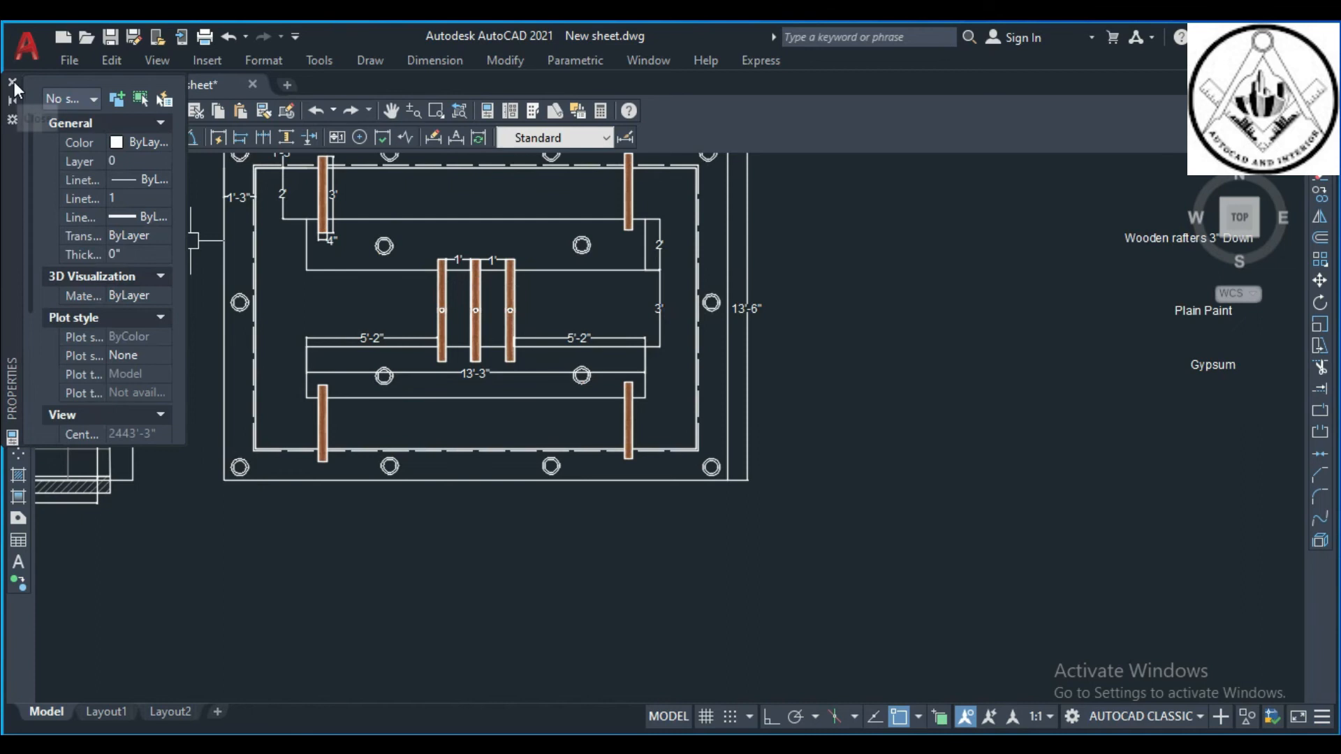
click(12, 81)
- Move the "Wooden rafters 3" Down" label close to the ceiling layout, just outside its right edge near the upper corner
scroll(489, 251, down, 3)
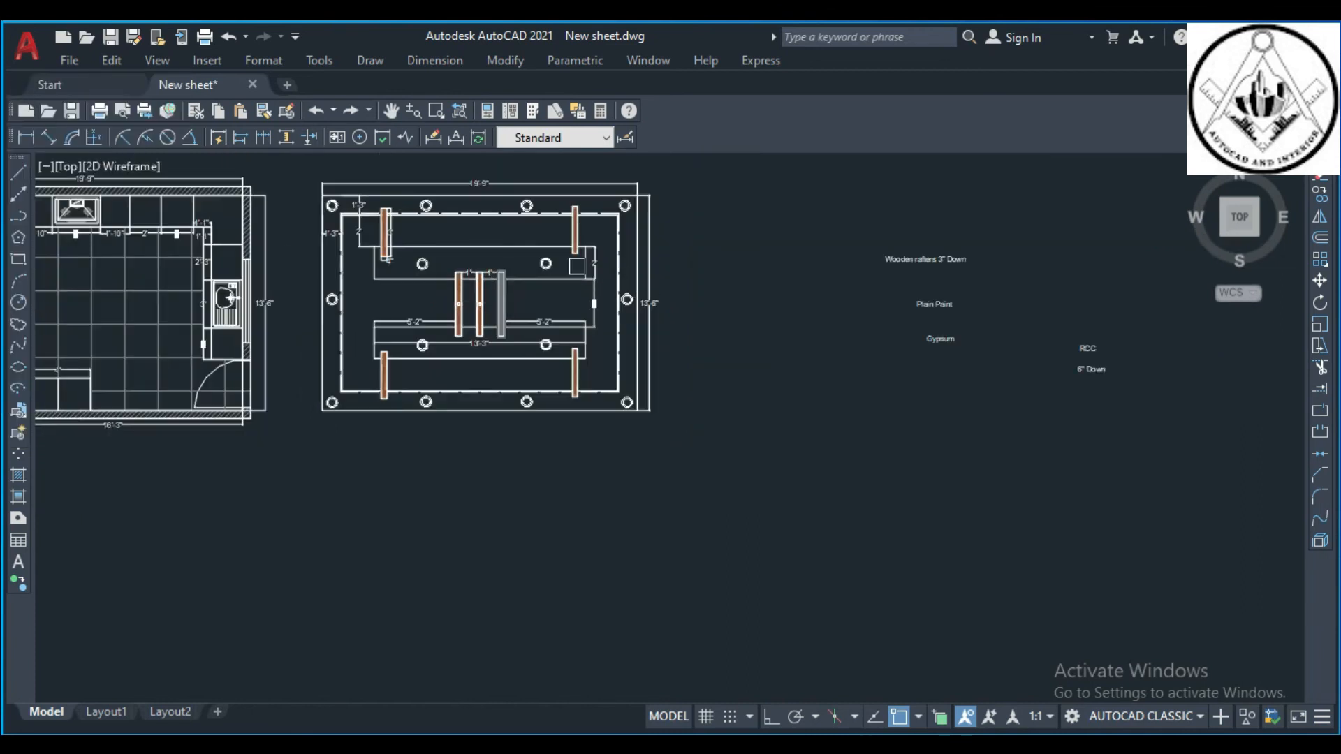
scroll(577, 267, down, 2)
scroll(548, 243, up, 2)
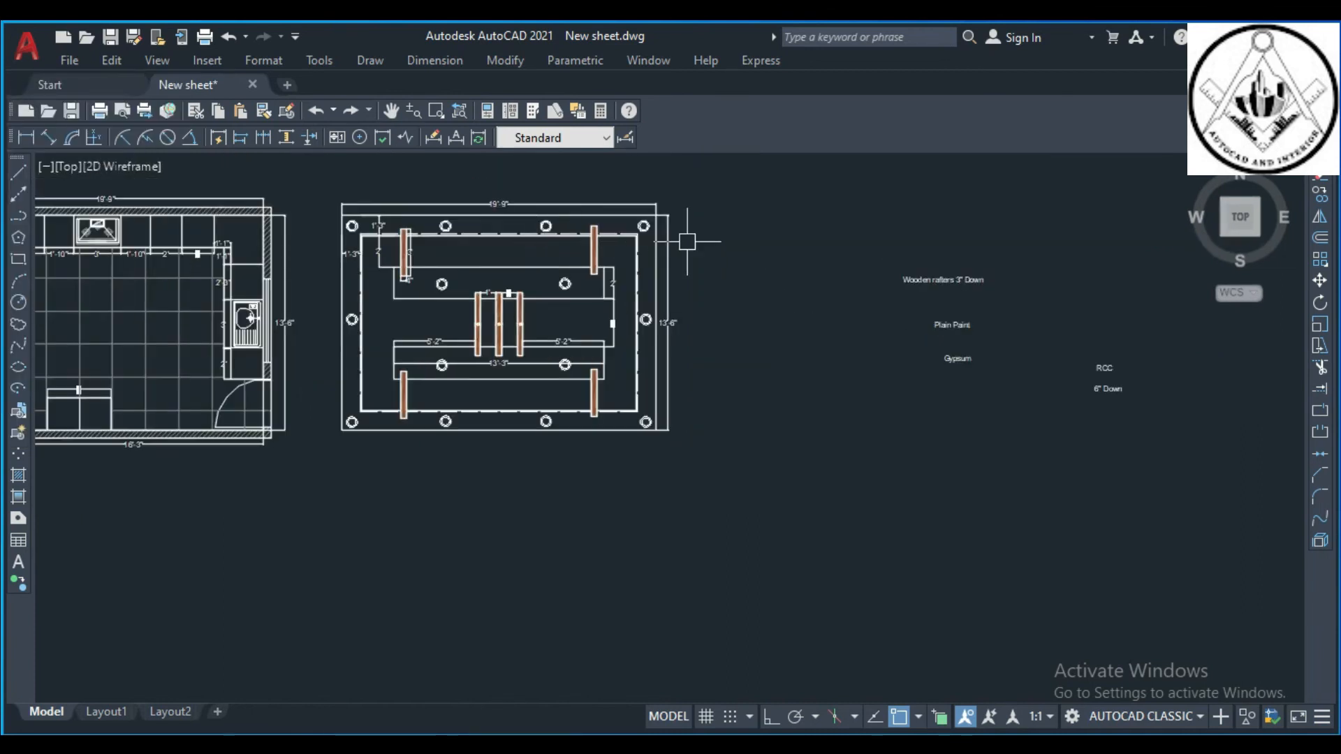
key(Return)
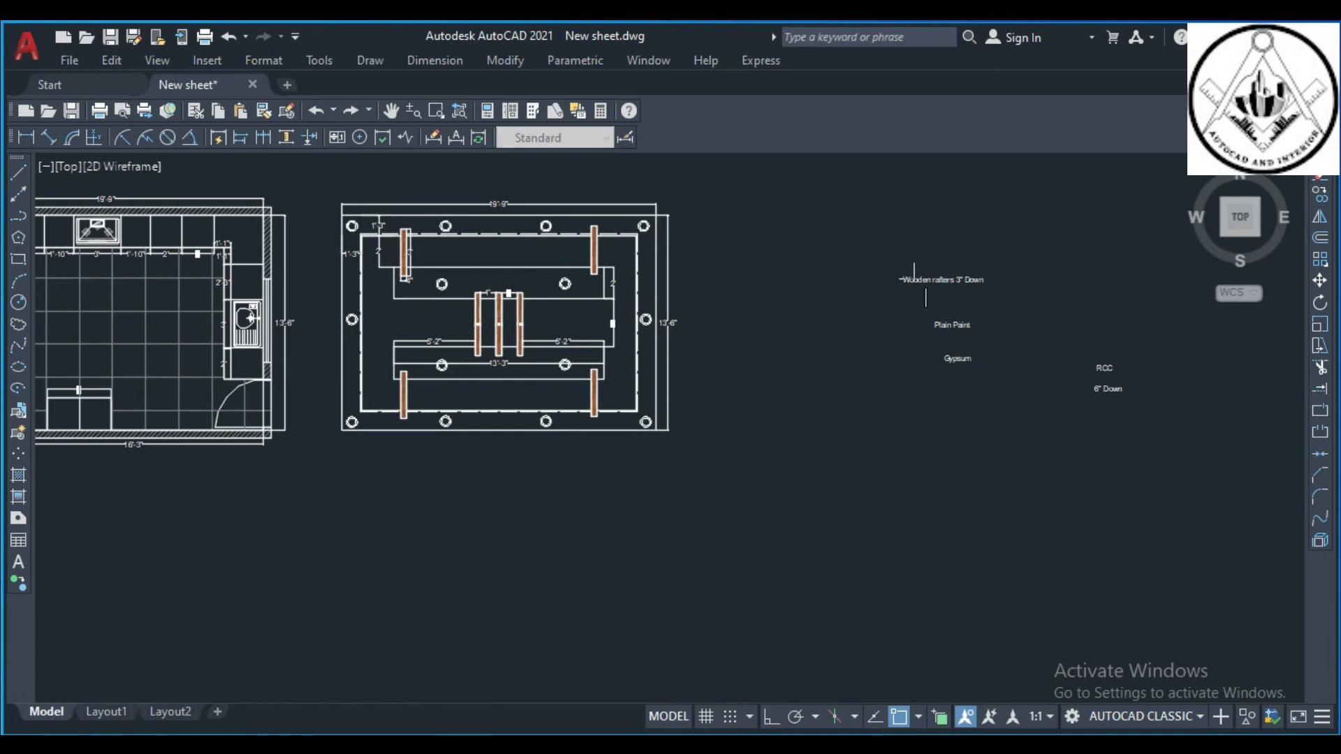
click(915, 278)
key(Return)
click(908, 309)
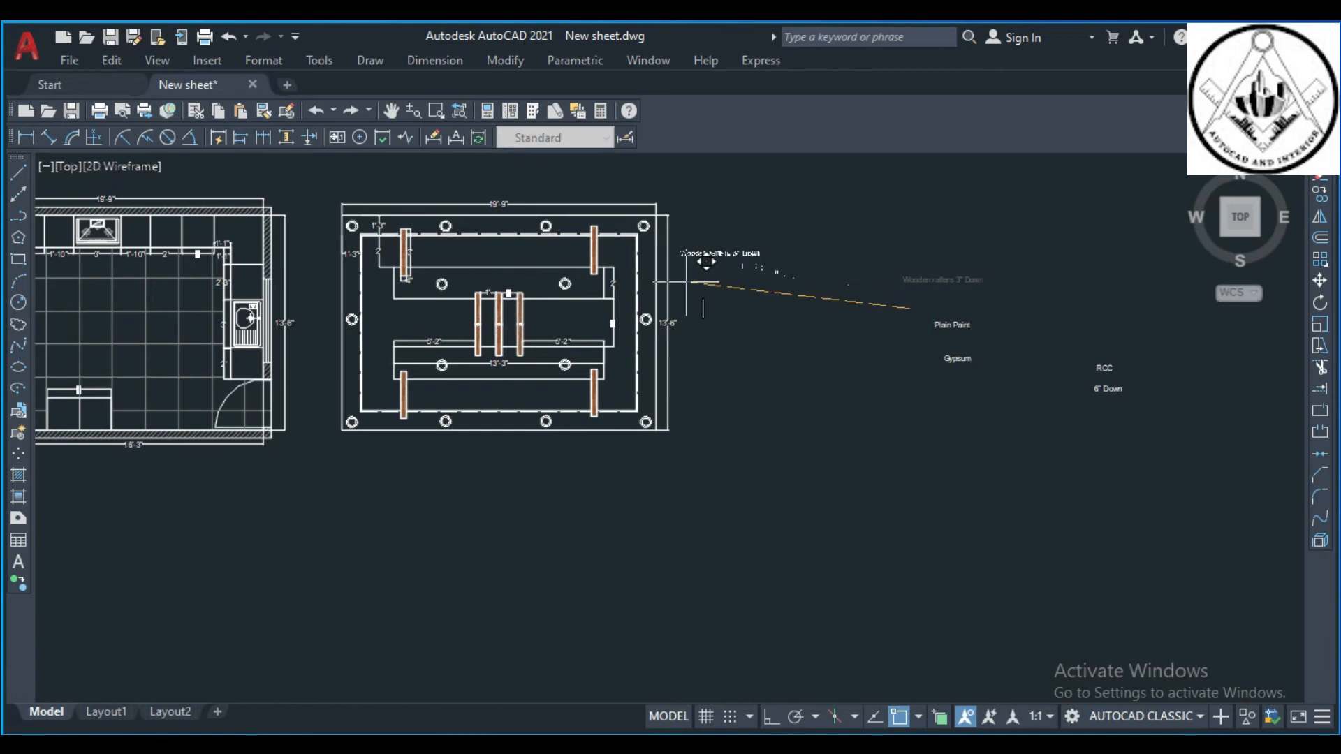
click(686, 282)
- Move the "Plain Paint" label beside the ceiling layout's right edge, below the wooden rafters label
text(m)
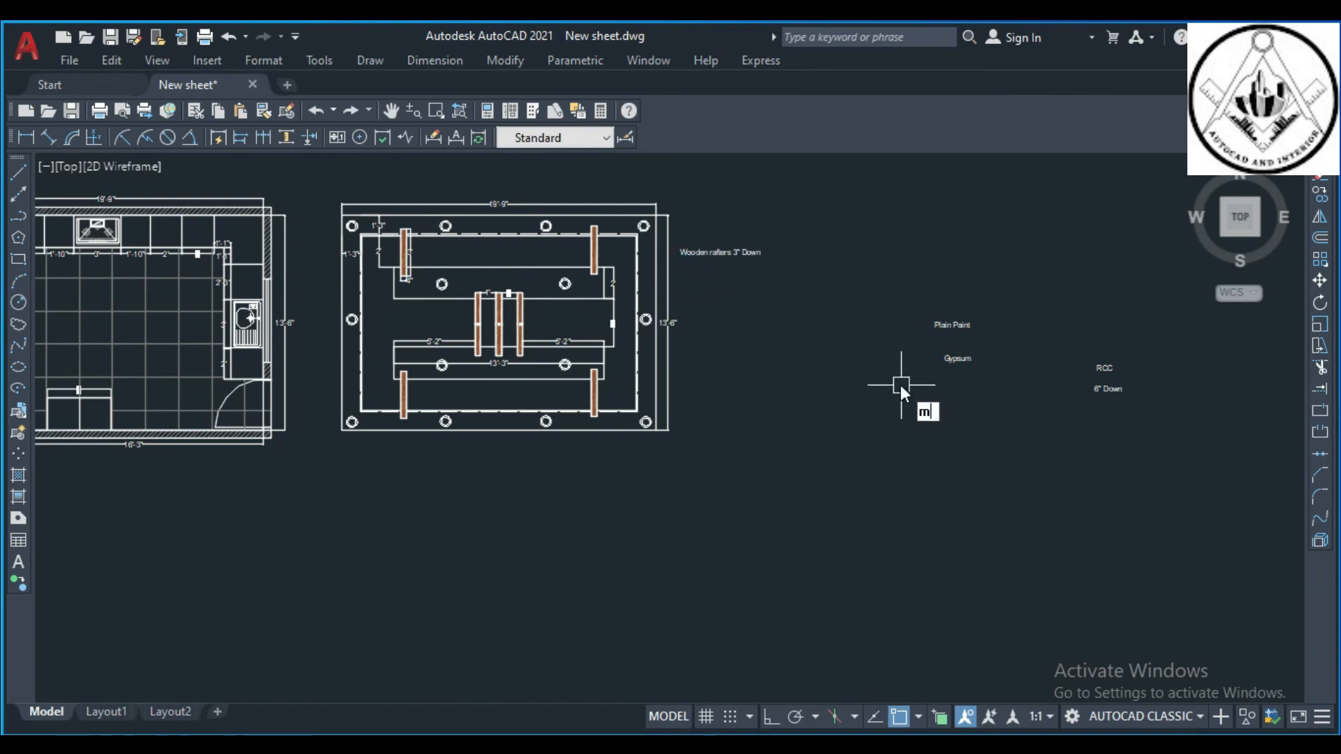
key(Return)
click(956, 325)
key(Return)
click(907, 366)
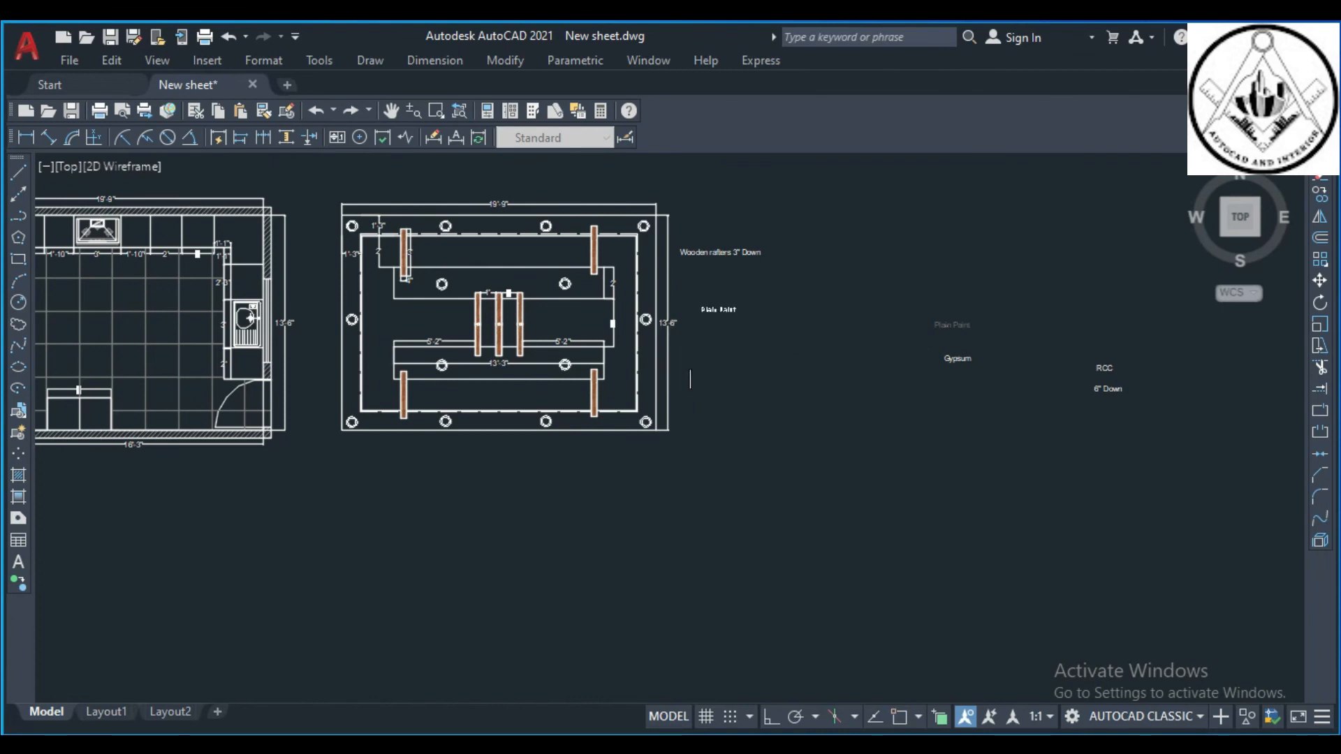
click(660, 347)
- Move the "Gypsum" label beside the ceiling layout's right edge, below the "Plain Paint" label
text(m)
key(Return)
click(967, 357)
key(Return)
click(957, 383)
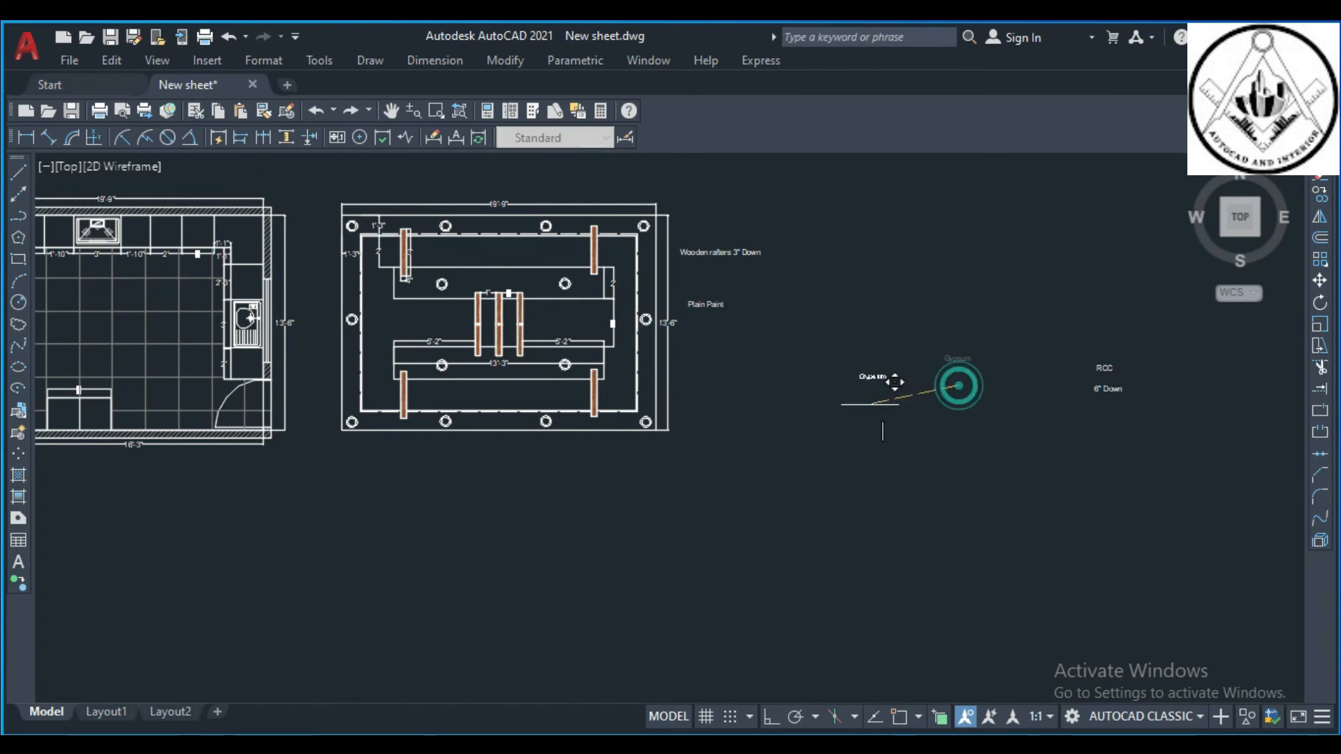
click(700, 391)
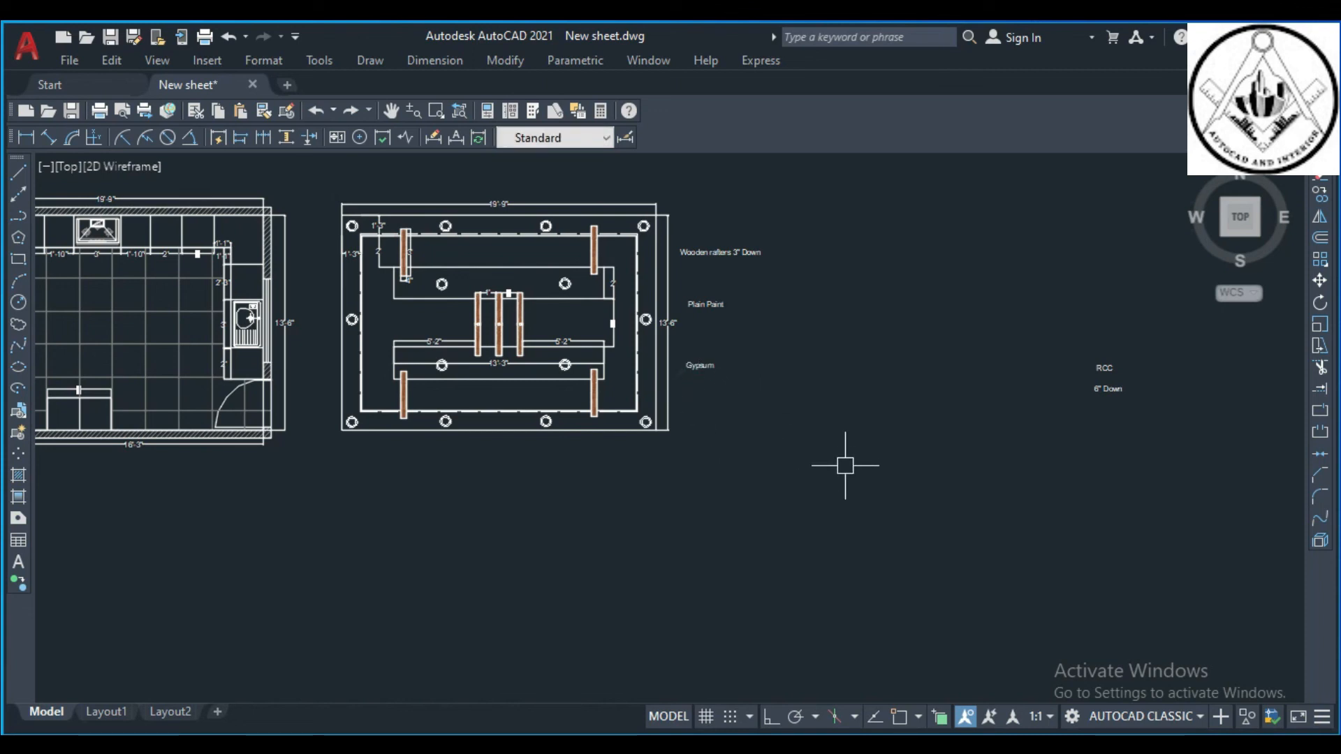
- Copy the "6" Down" label into the middle of the upper and lower long horizontal bars of the ceiling layout
text(o)
key(Return)
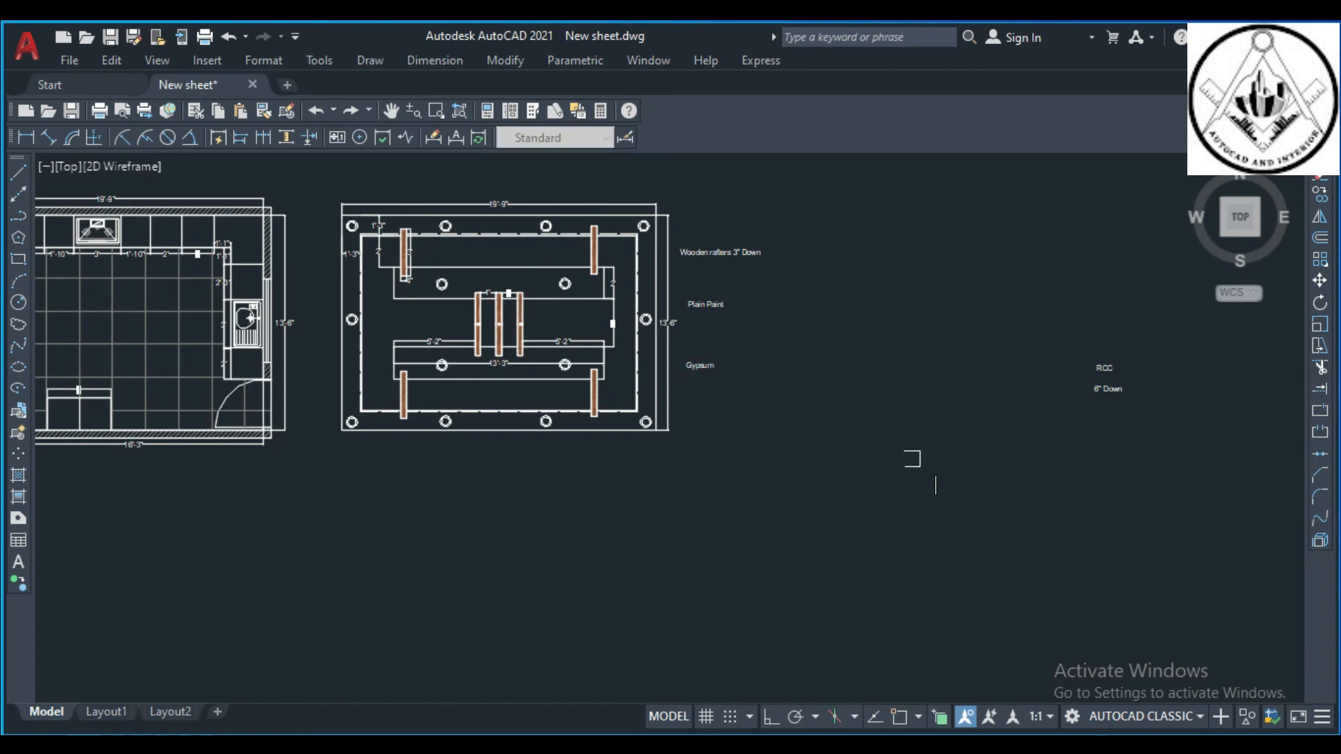
click(1111, 390)
key(Return)
click(1113, 419)
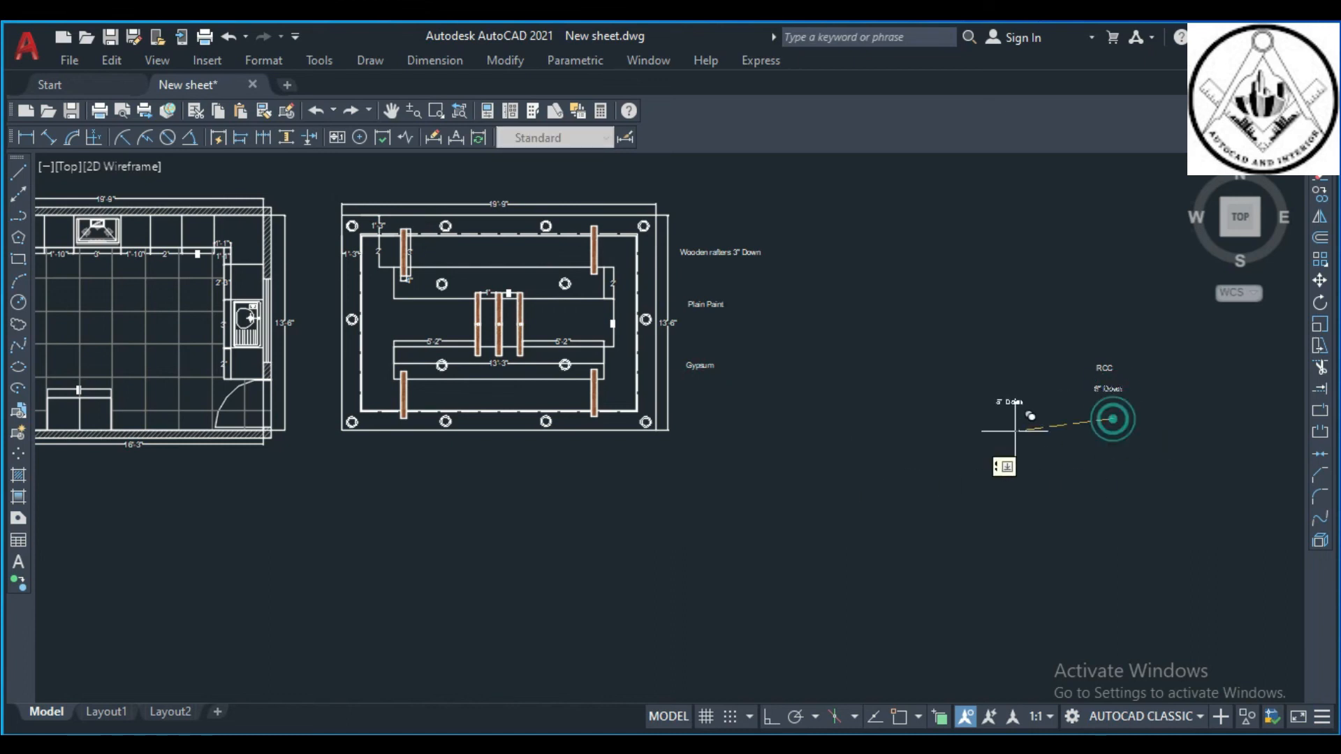
scroll(559, 483, up, 2)
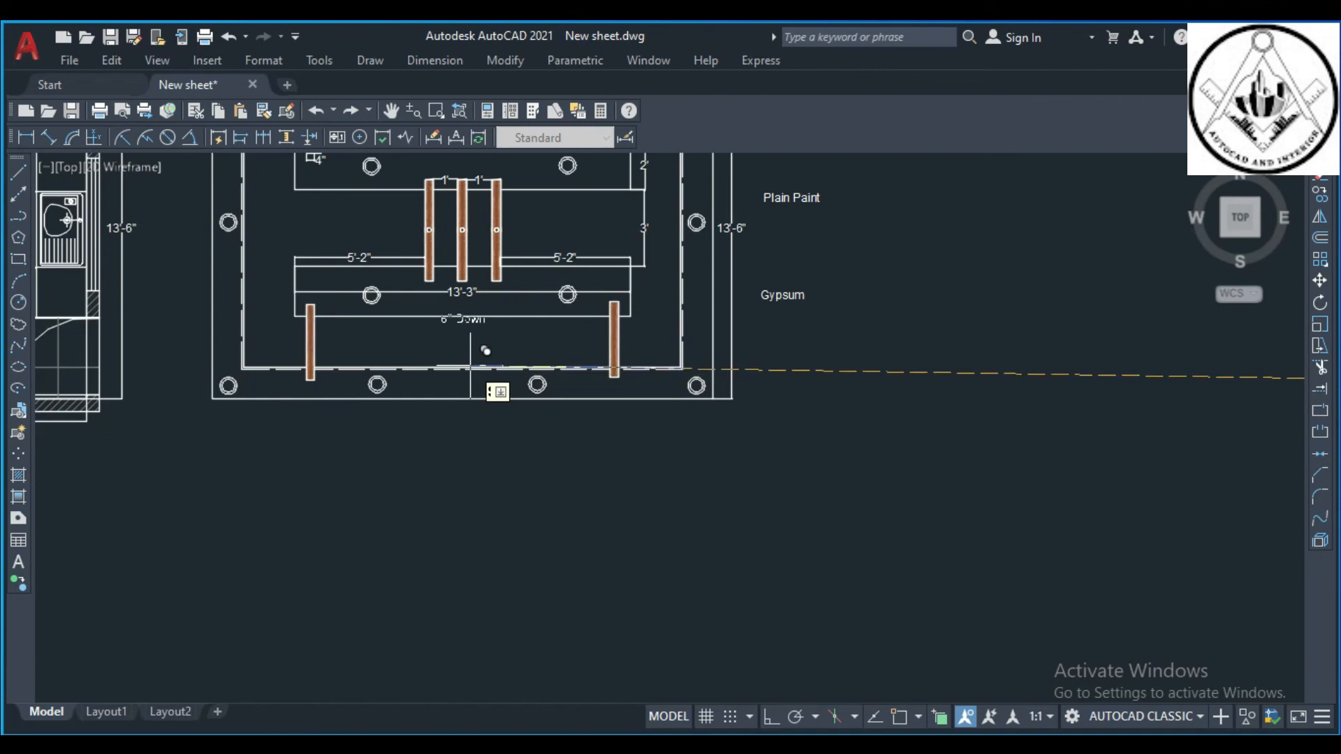
scroll(490, 422, down, 2)
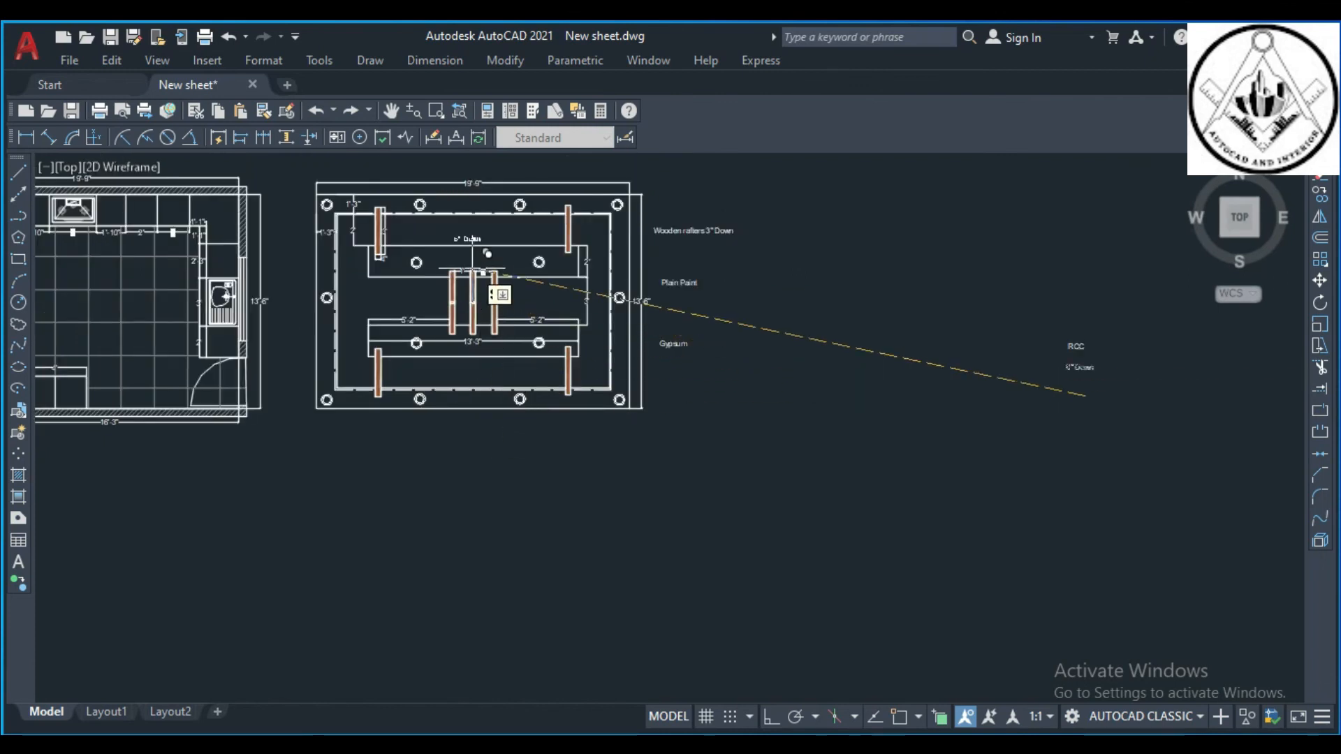
scroll(482, 279, up, 2)
click(491, 287)
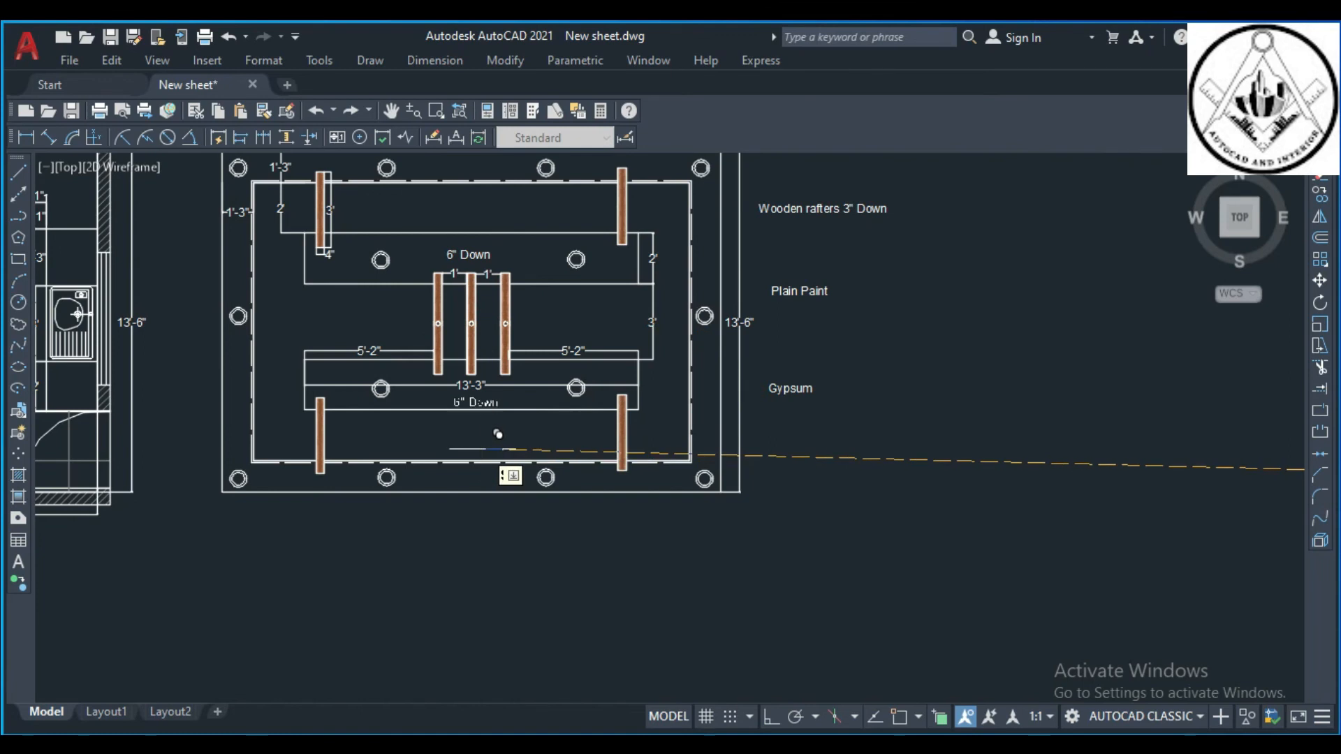
click(499, 431)
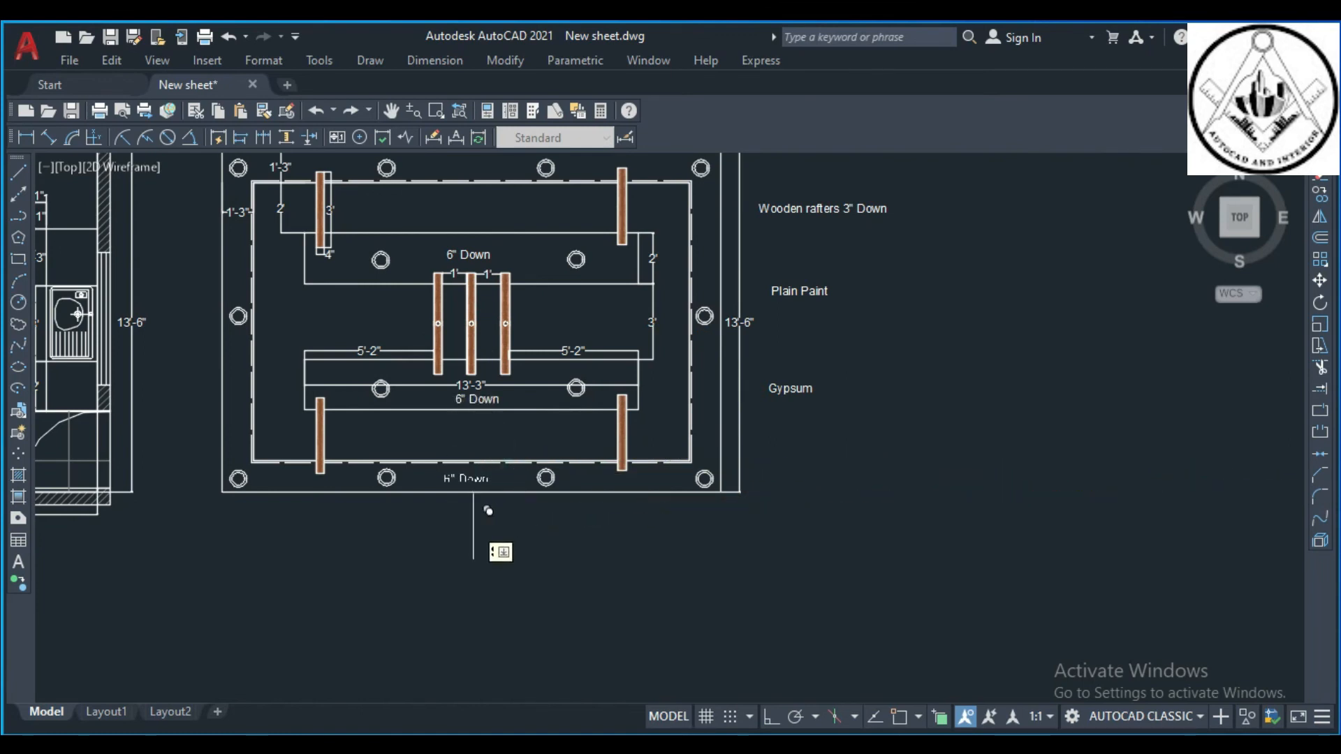
- Copy the "6" Down" label into the middle of the lower and upper outer border strips of the ceiling layout
scroll(464, 531, down, 2)
scroll(501, 321, up, 4)
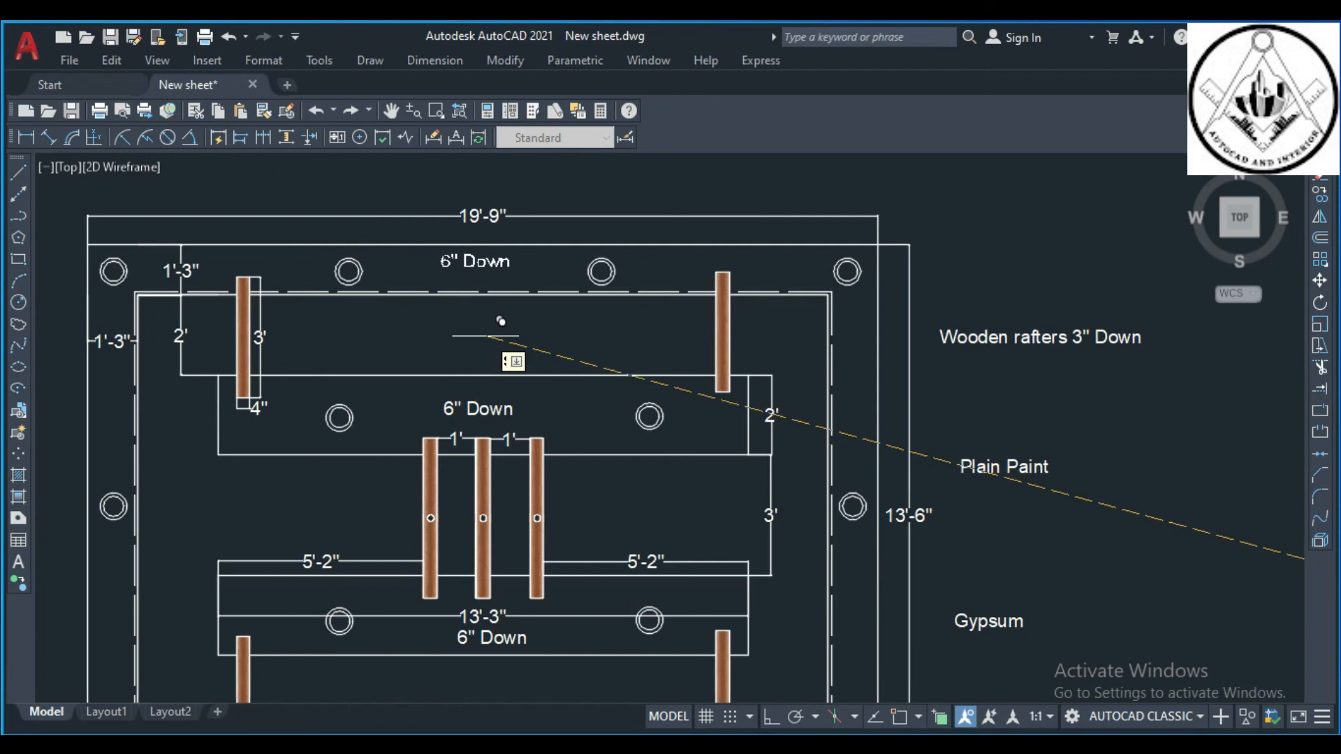
scroll(503, 324, down, 2)
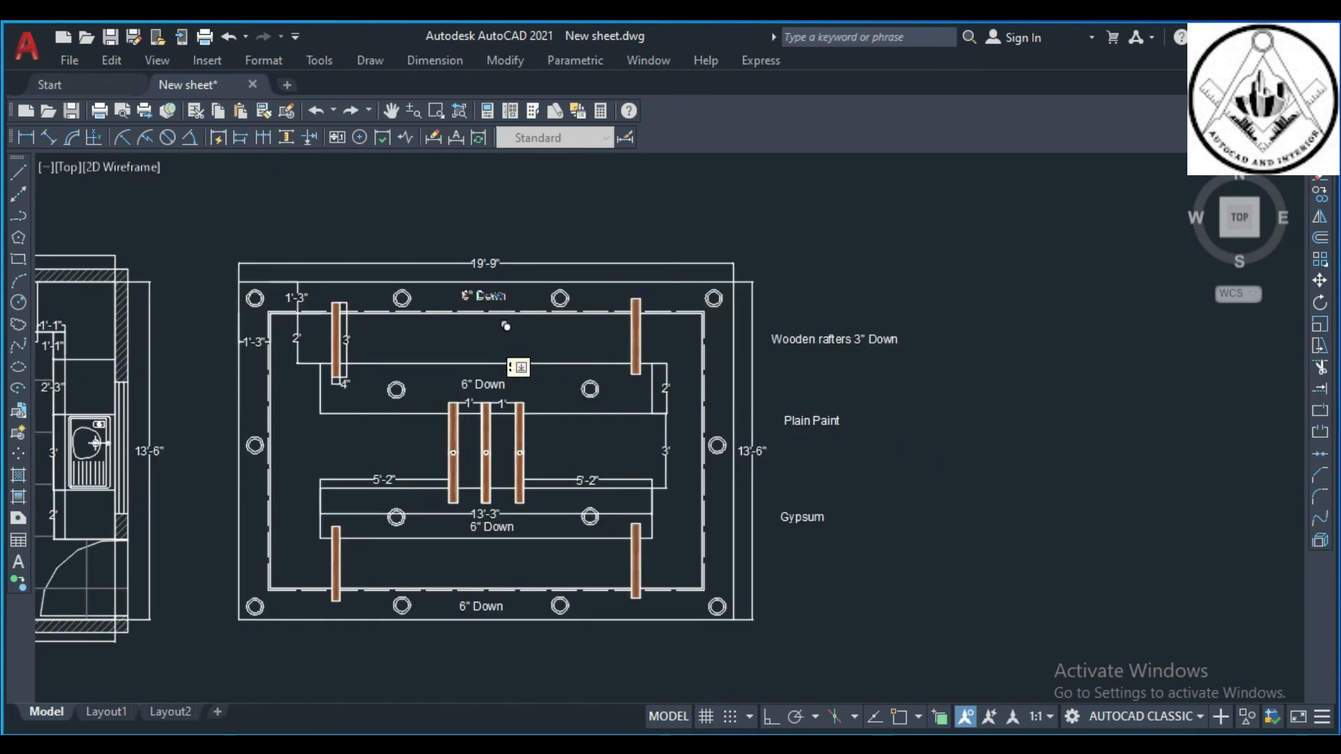
key(Escape)
- Copy the "RCC" label into the ceiling layout's upper area, the middle area beside the three rafters, and the lower area
scroll(490, 343, down, 2)
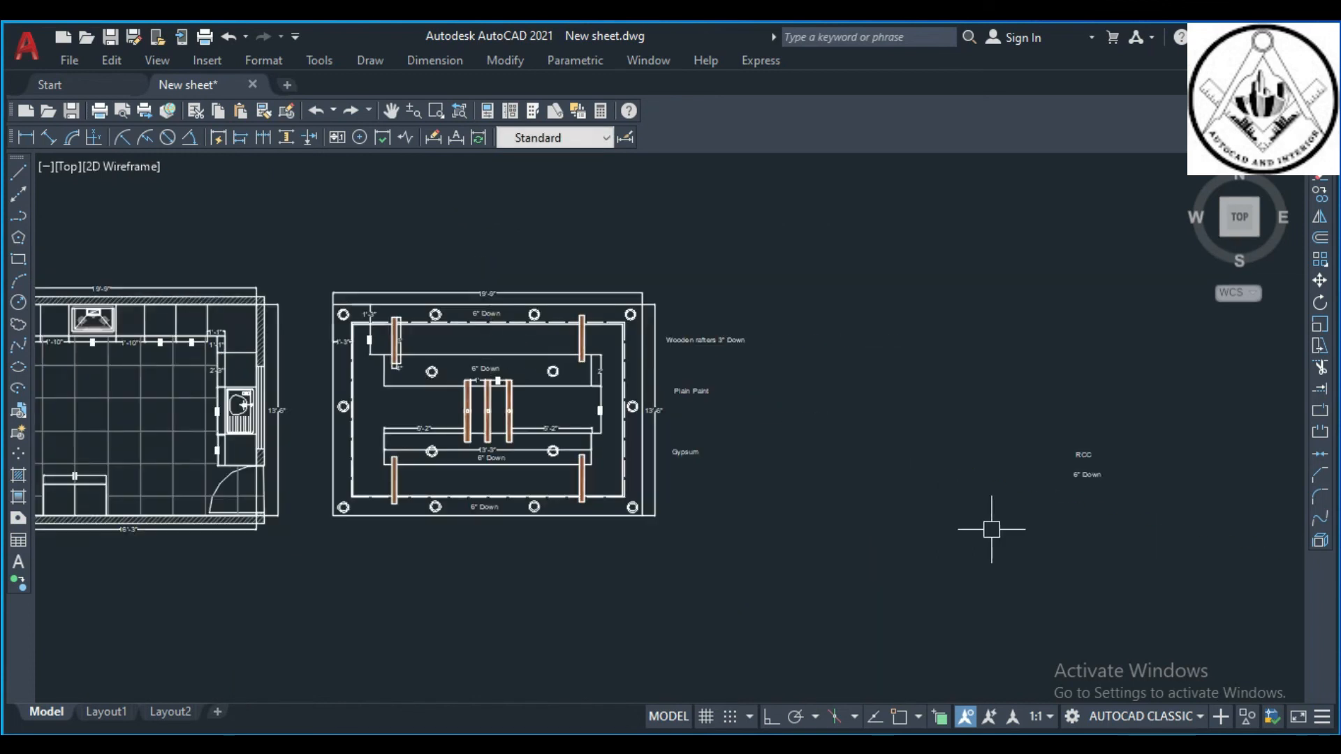
text(o)
key(Return)
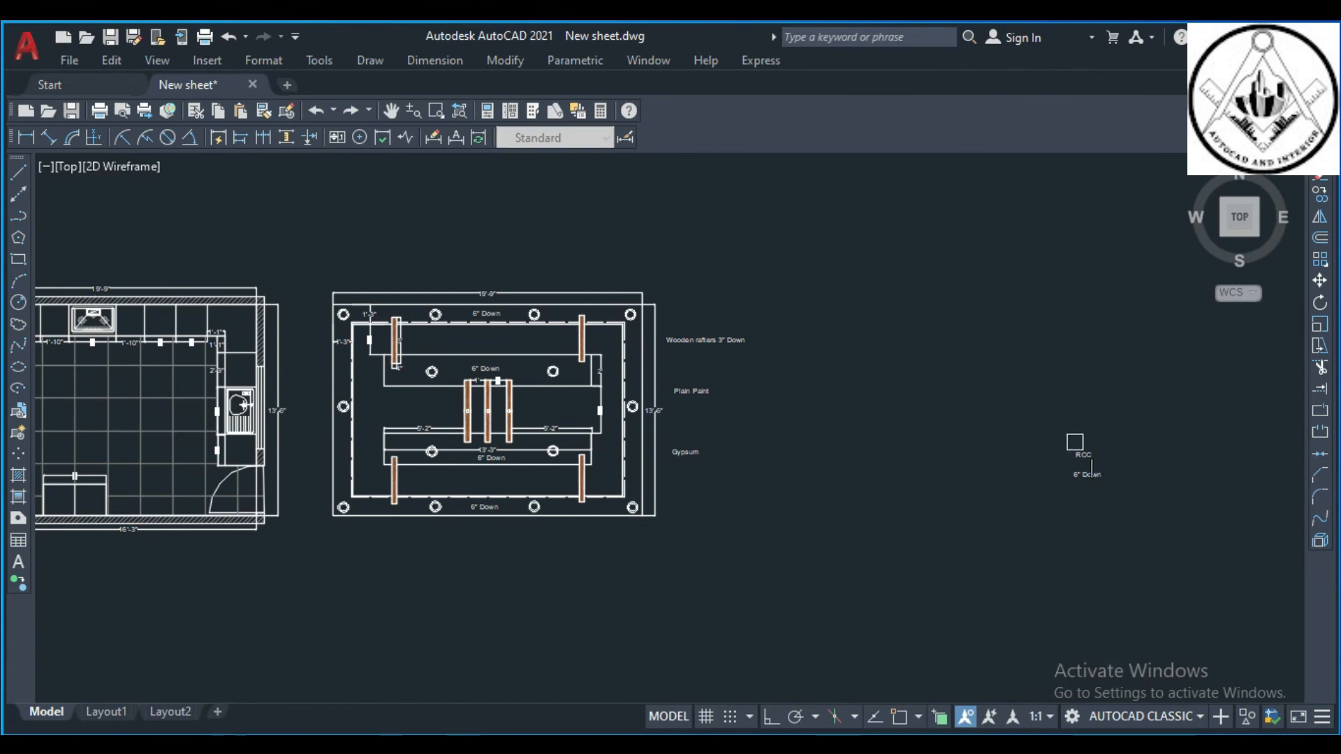
click(1087, 454)
key(Return)
click(1082, 453)
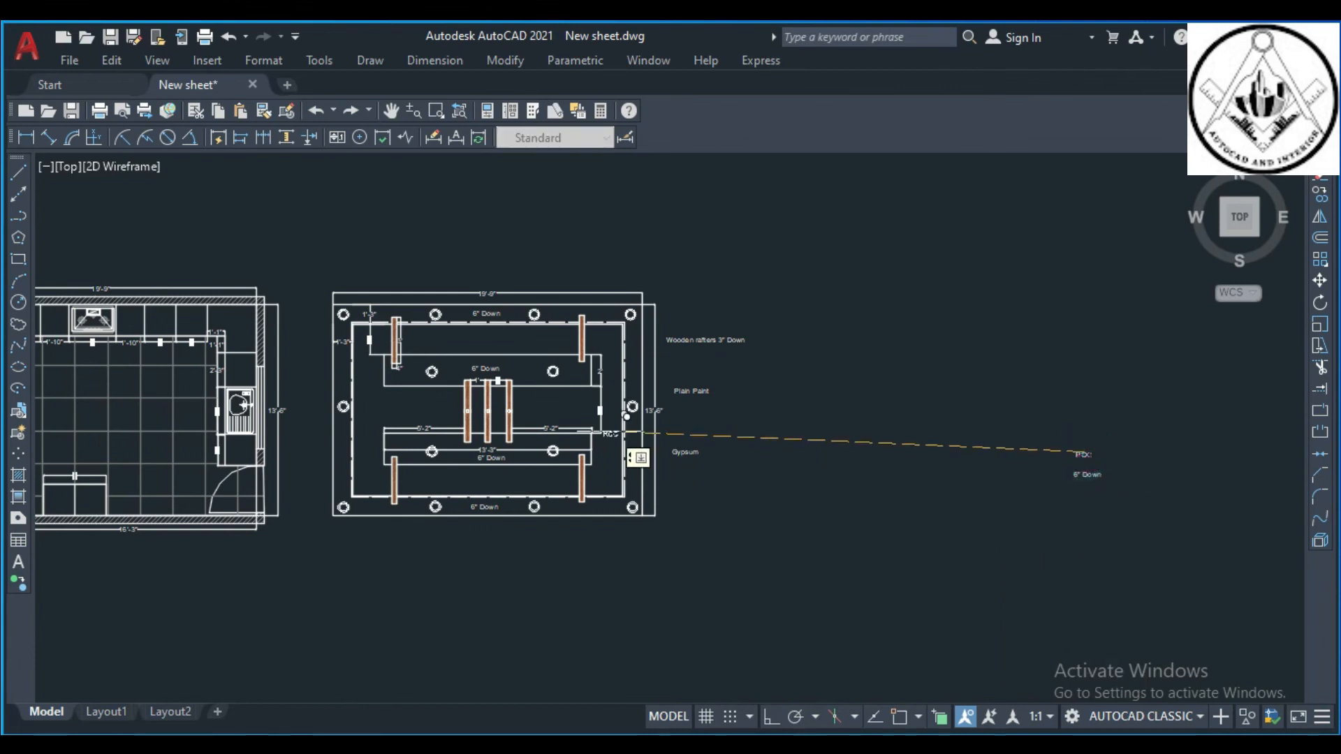
scroll(499, 367, up, 2)
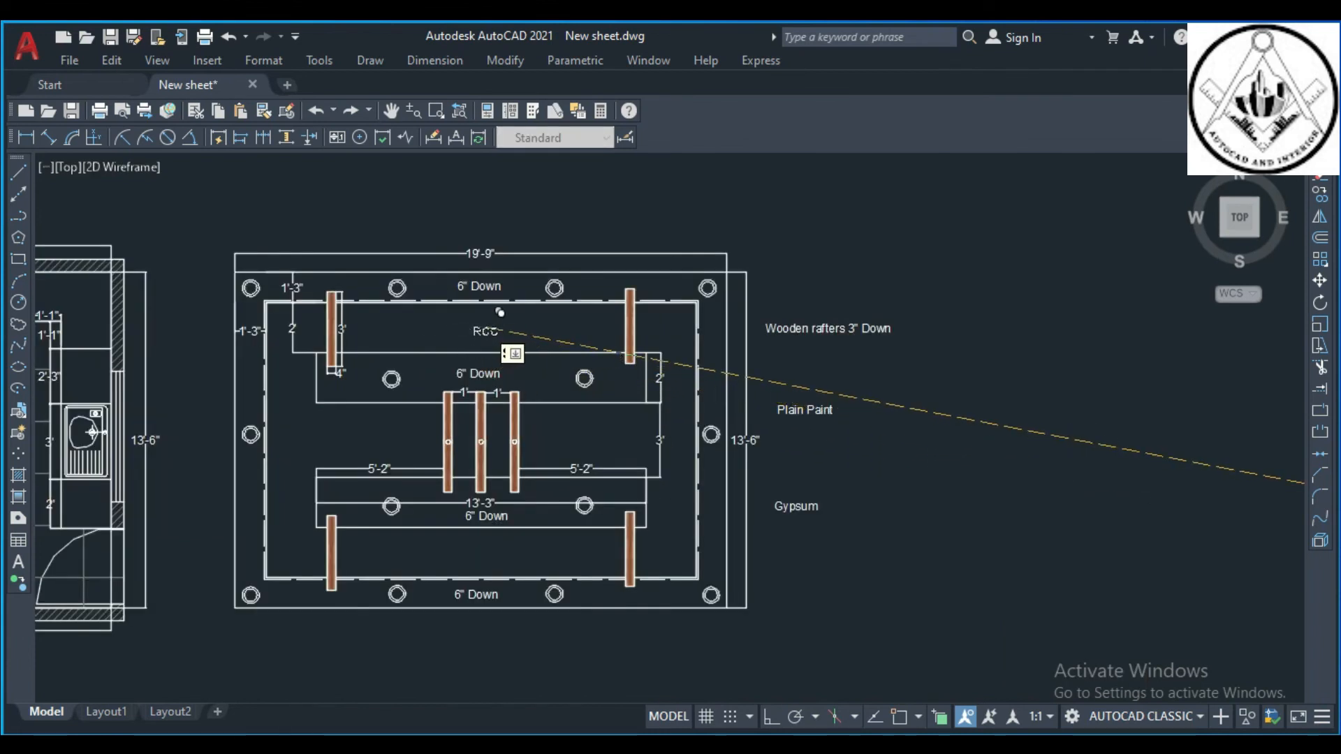
click(553, 434)
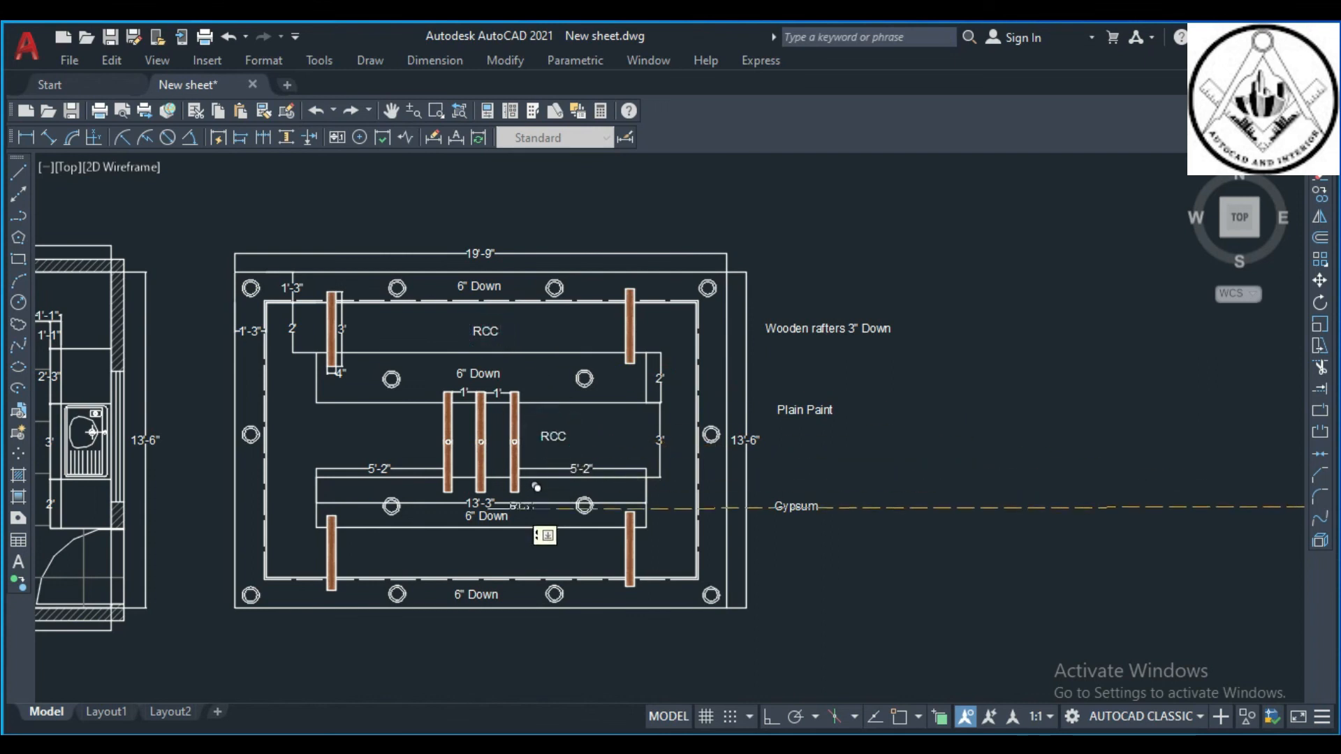
click(499, 552)
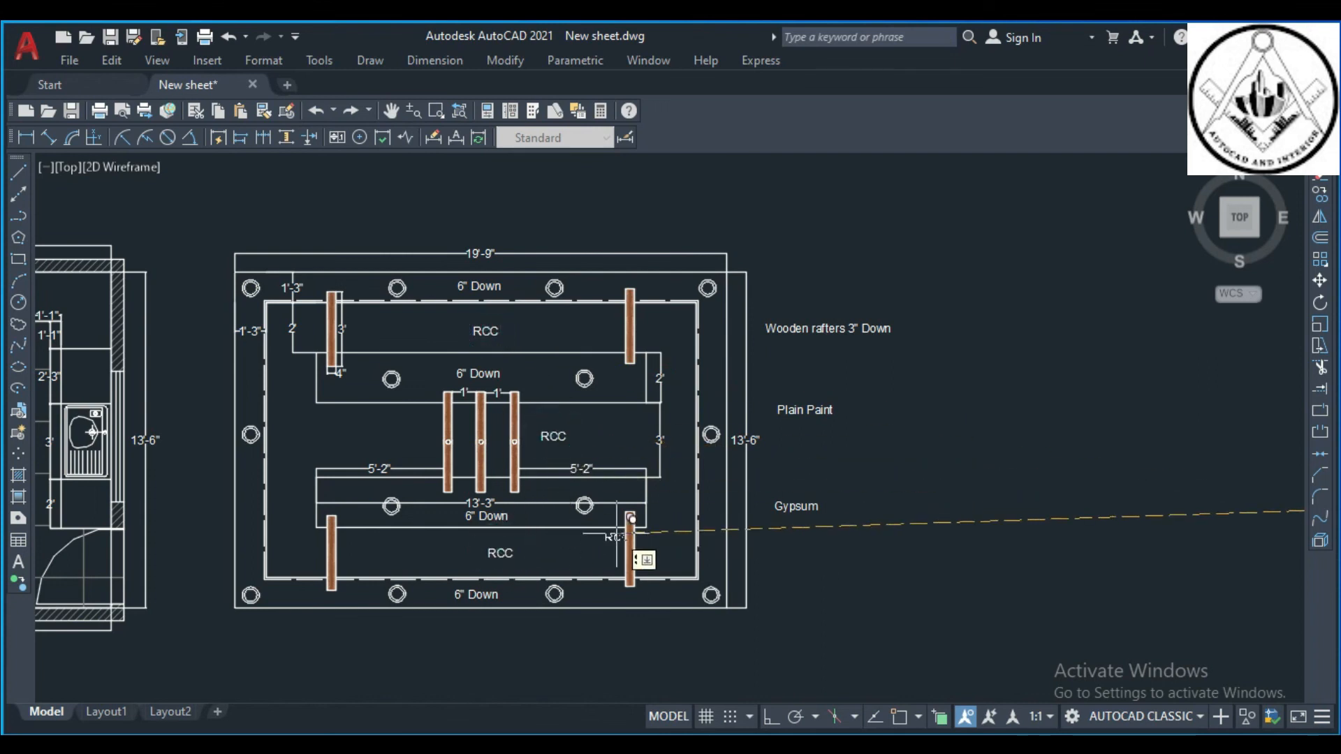
key(Escape)
- Add a single-line text label "Light Pelmet" in the empty space between the ceiling layout and the spare labels
scroll(604, 498, down, 2)
scroll(906, 476, up, 2)
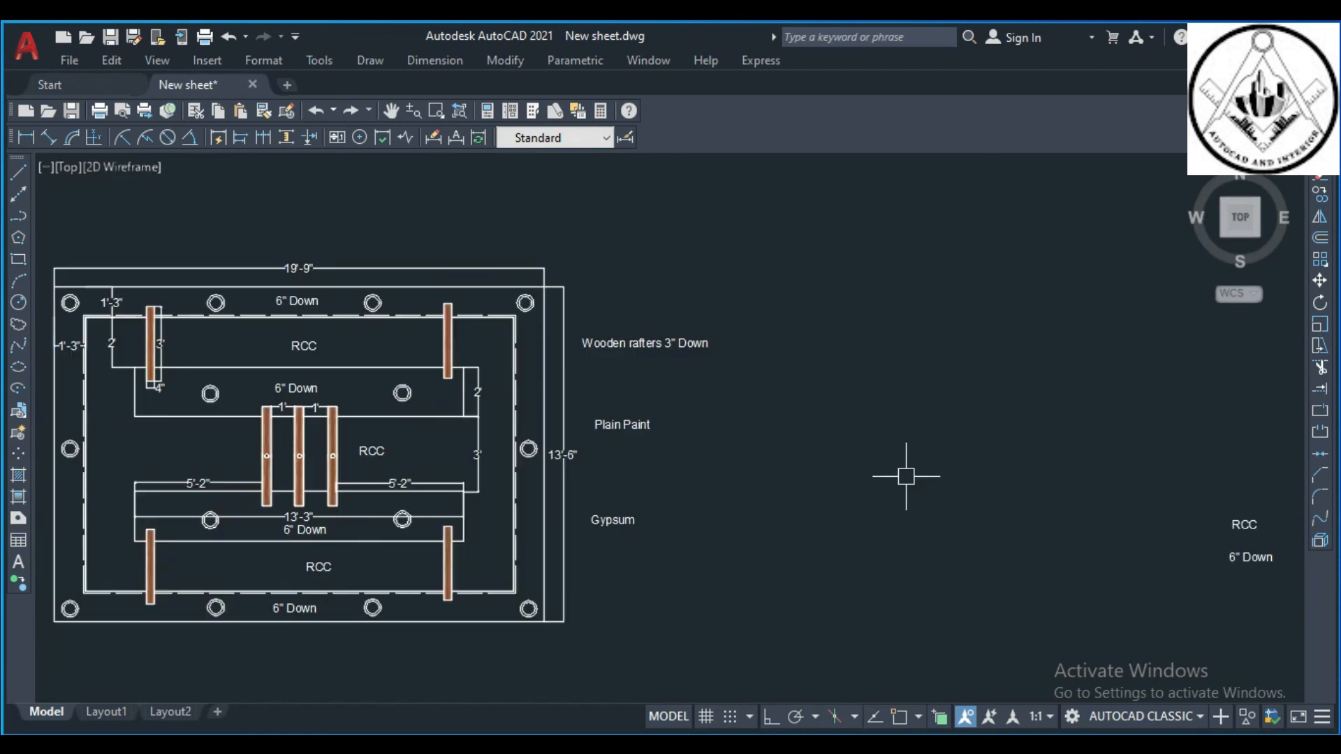
key(Return)
click(910, 428)
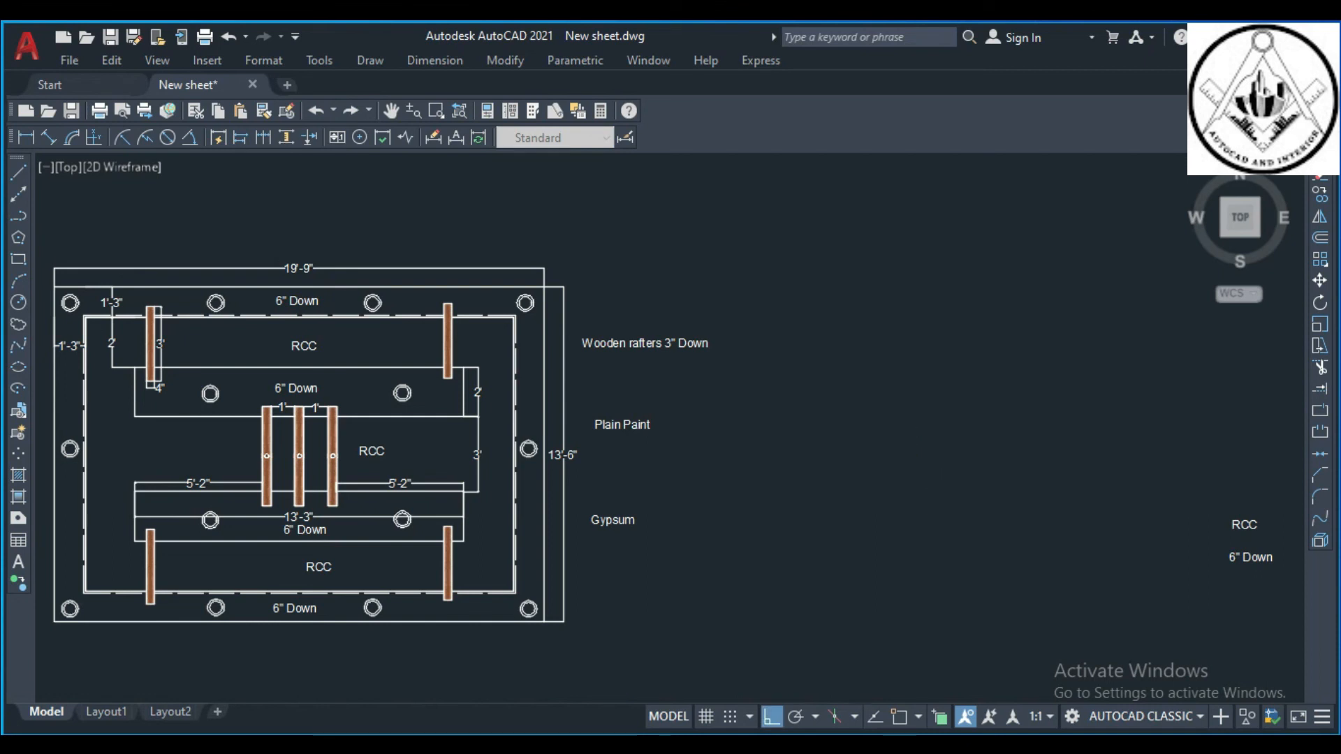
key(Return)
key(Return)
text(Light)
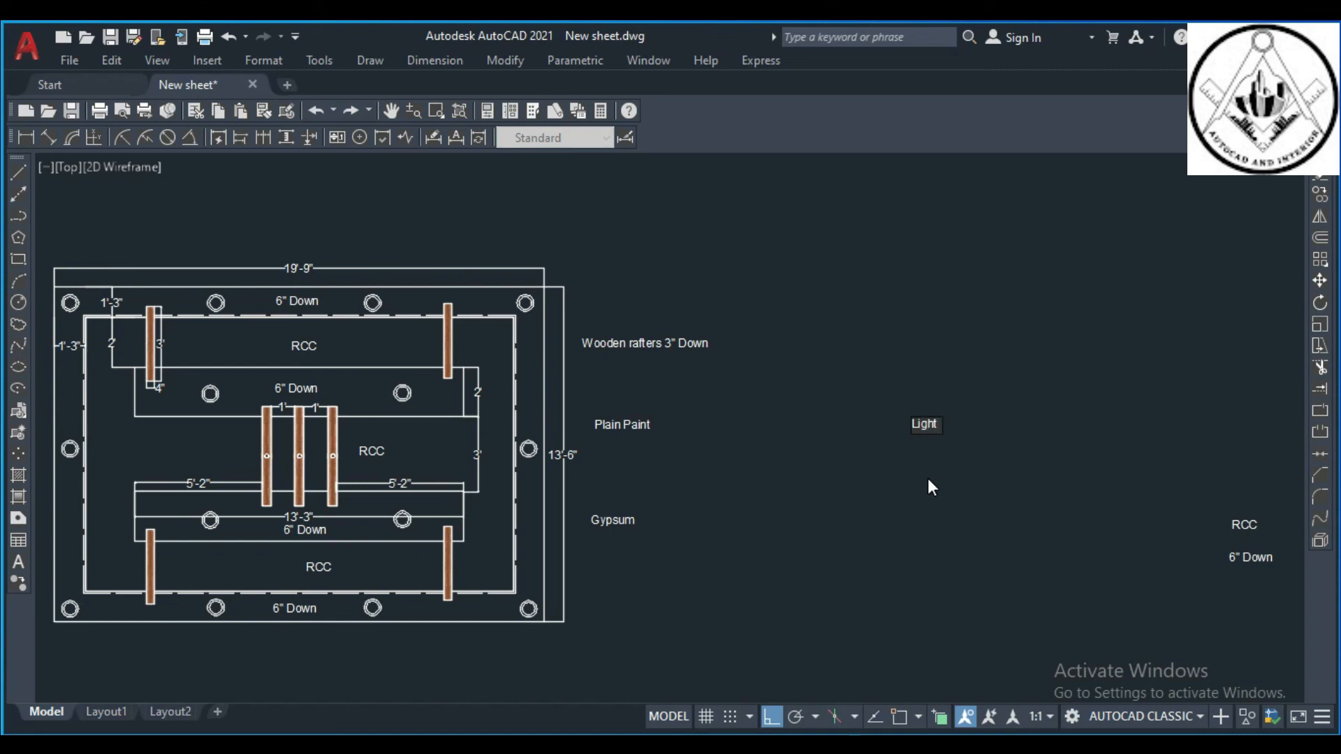
text( Pelmet)
click(969, 507)
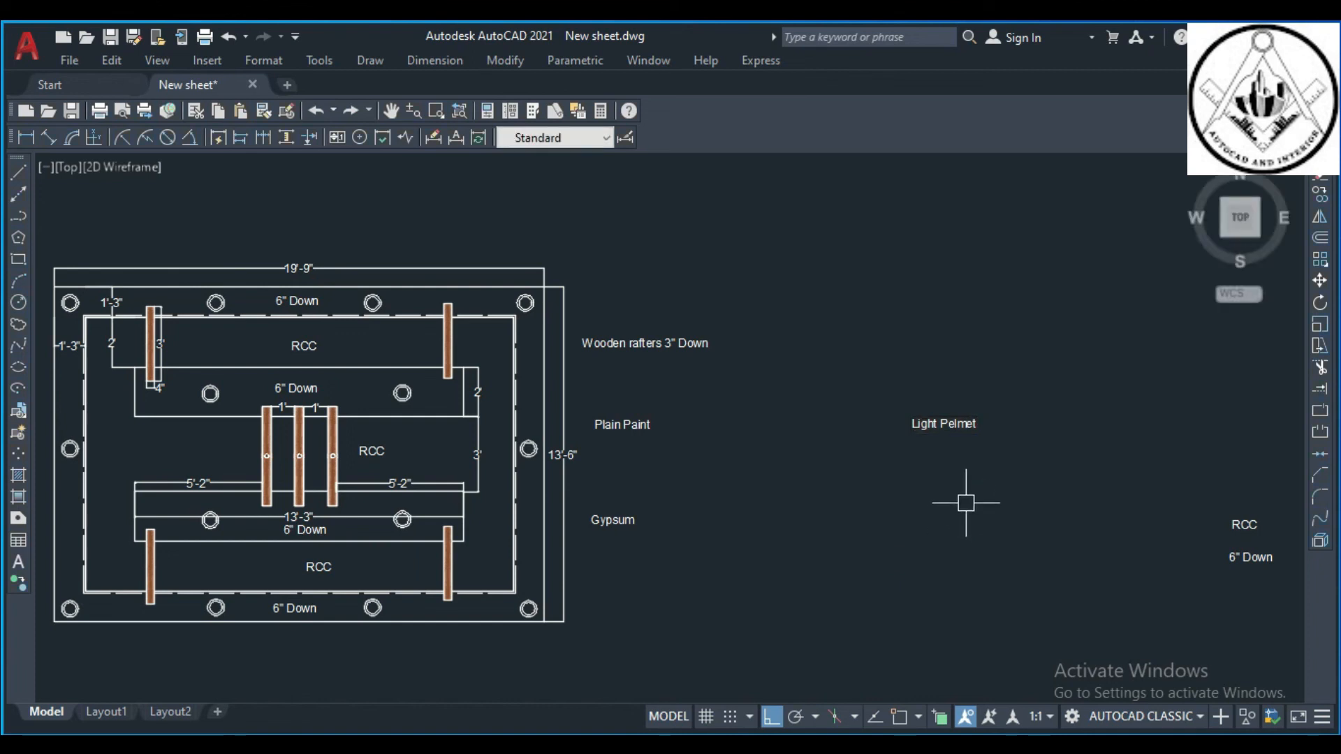
key(Escape)
- Move the "Light Pelmet" label beside the ceiling layout's right edge, below the "Gypsum" label
key(Return)
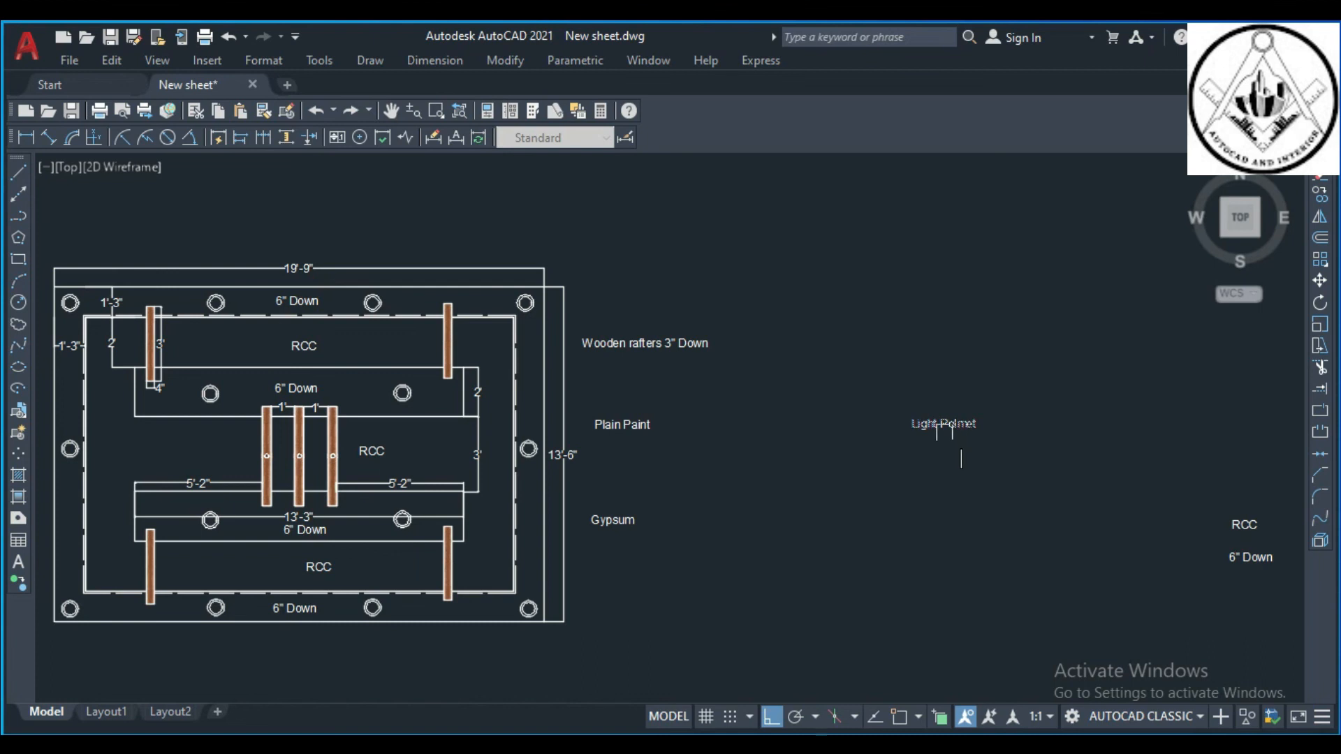
key(Return)
click(971, 471)
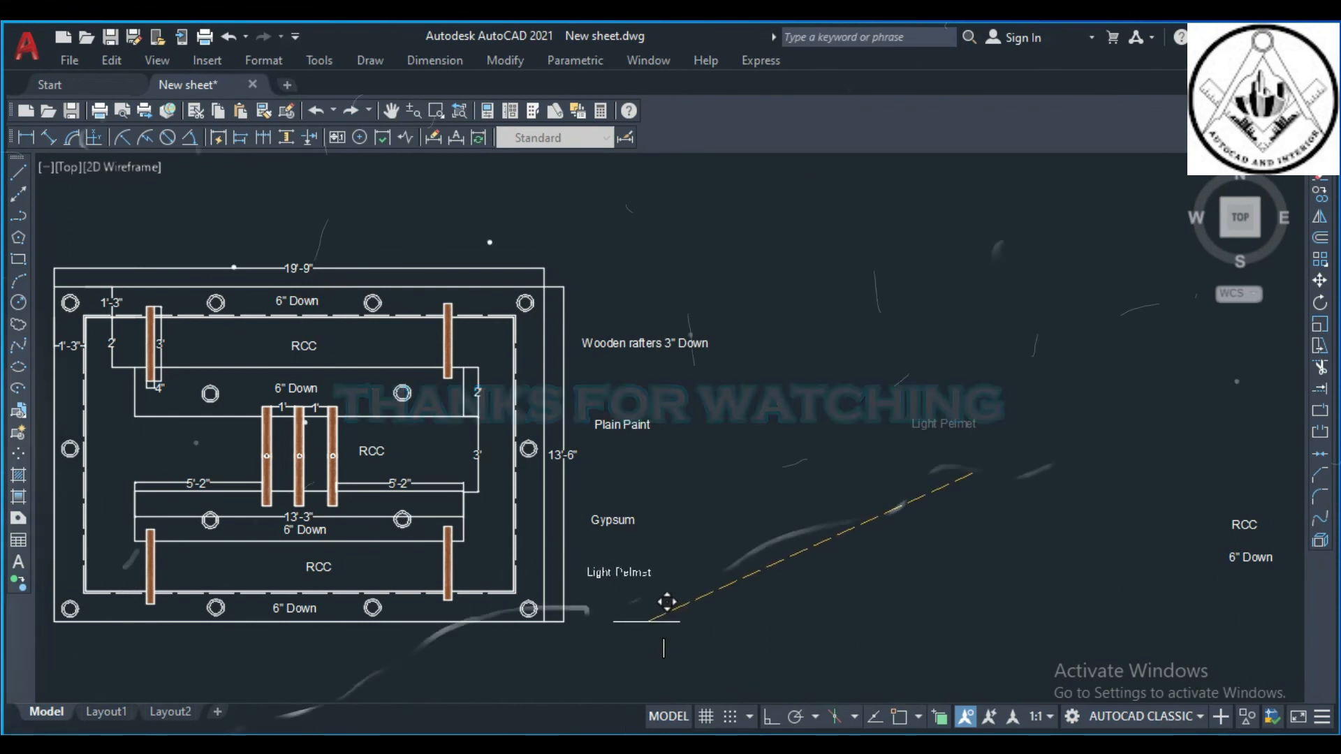
click(638, 624)
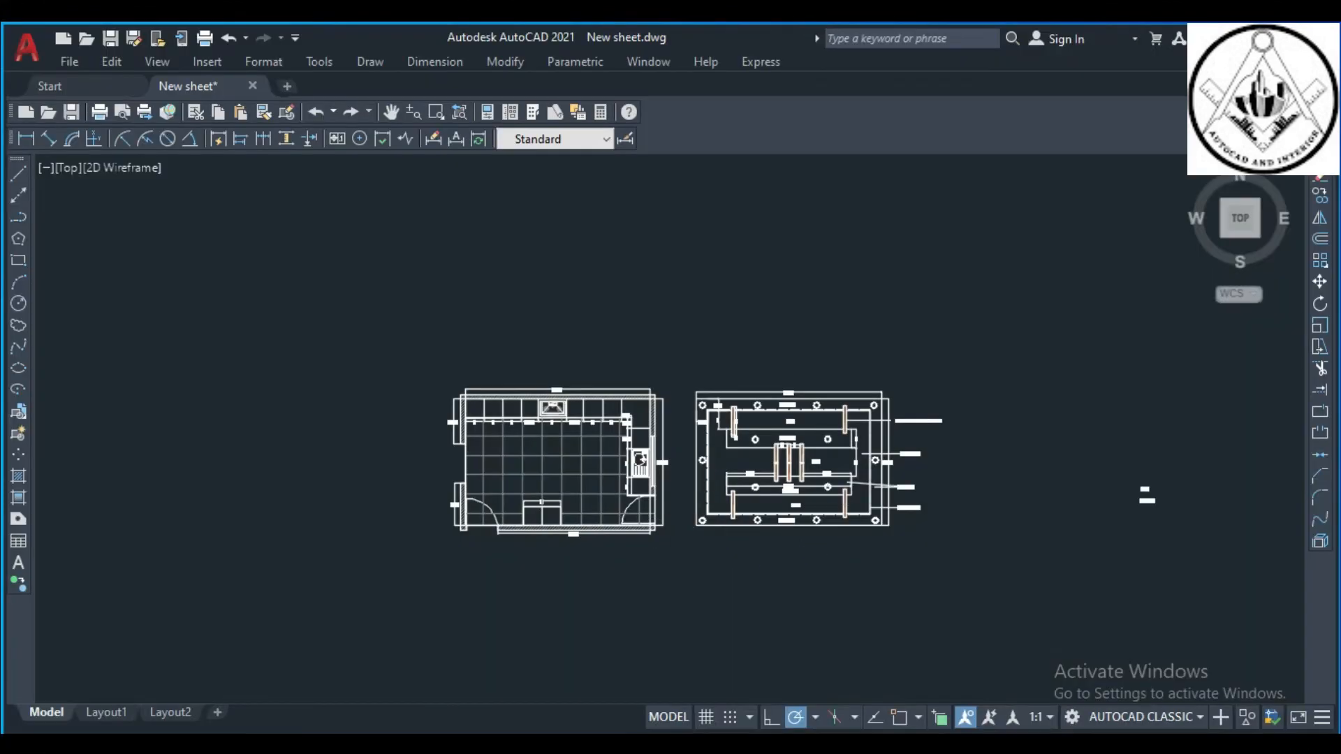
- Examine the finished kitchen plan and the annotated ceiling layout, including its material labels, leader lines and dimensions
scroll(624, 495, up, 5)
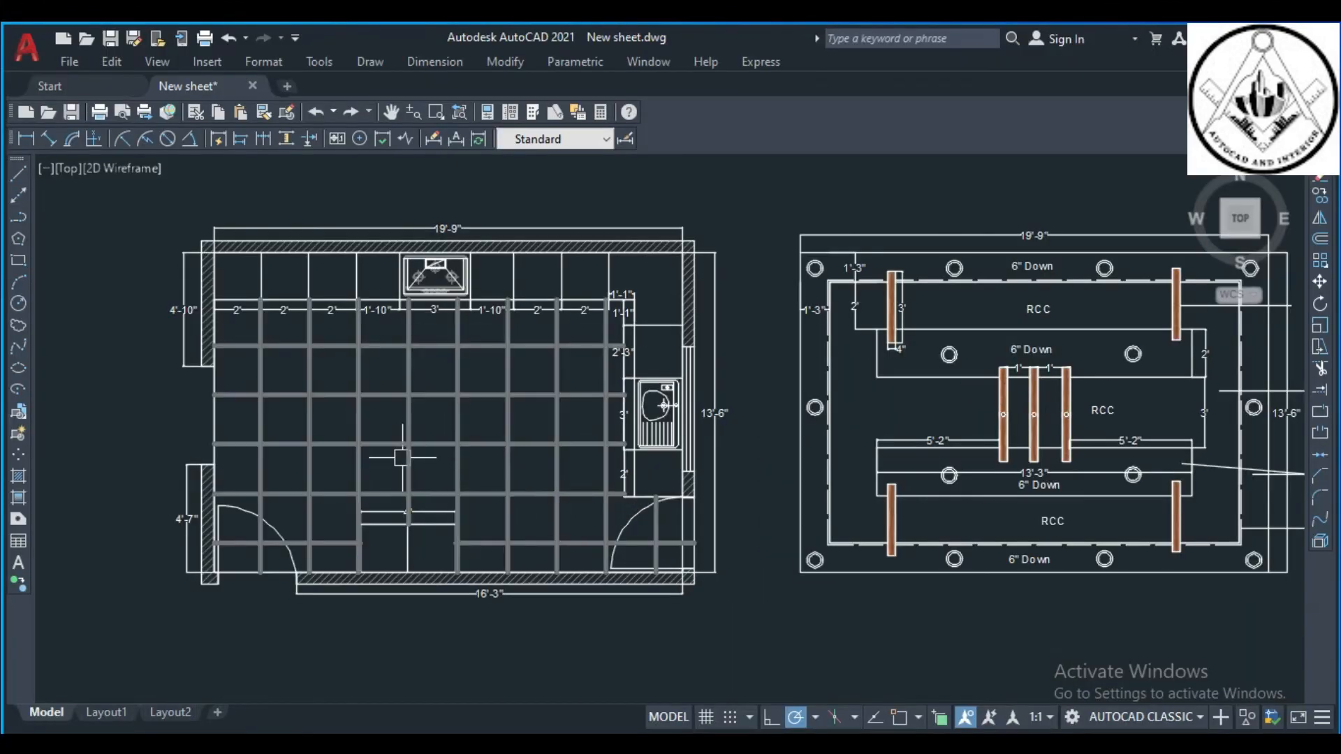
scroll(475, 489, down, 2)
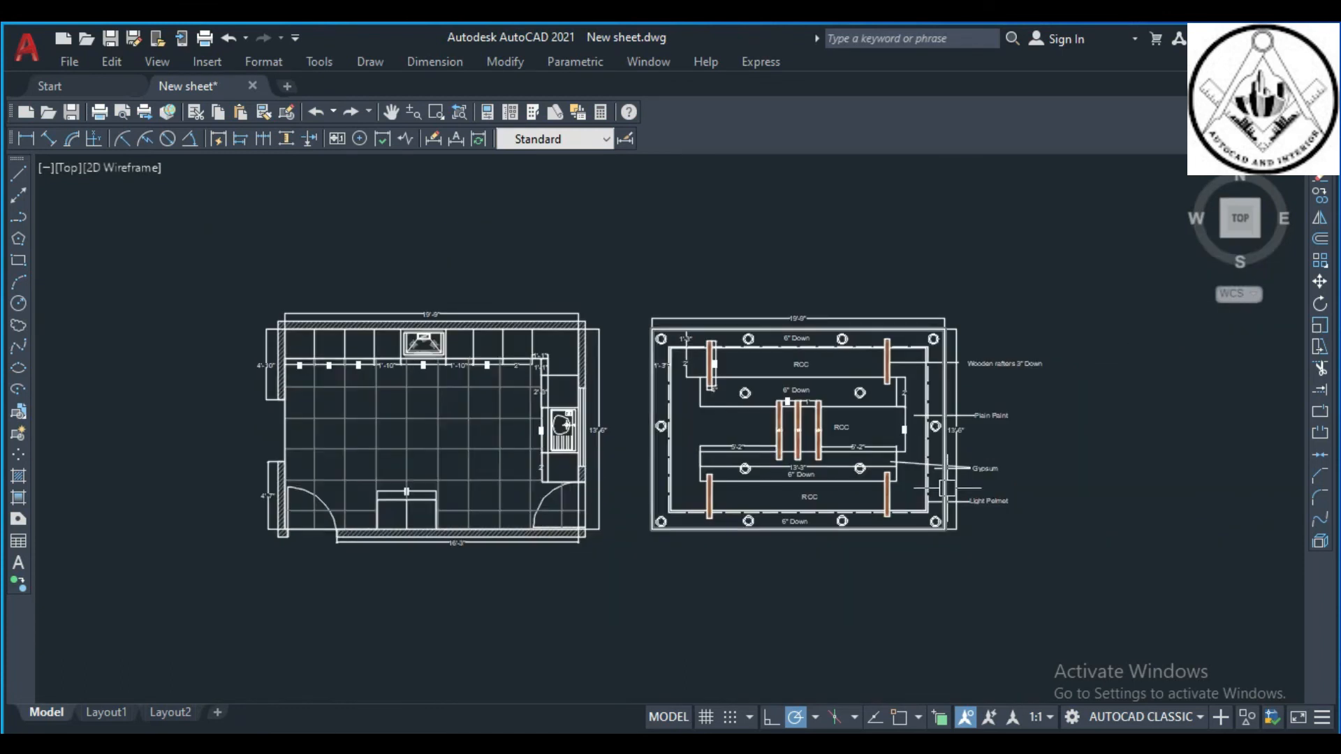
scroll(917, 477, up, 2)
scroll(920, 365, up, 2)
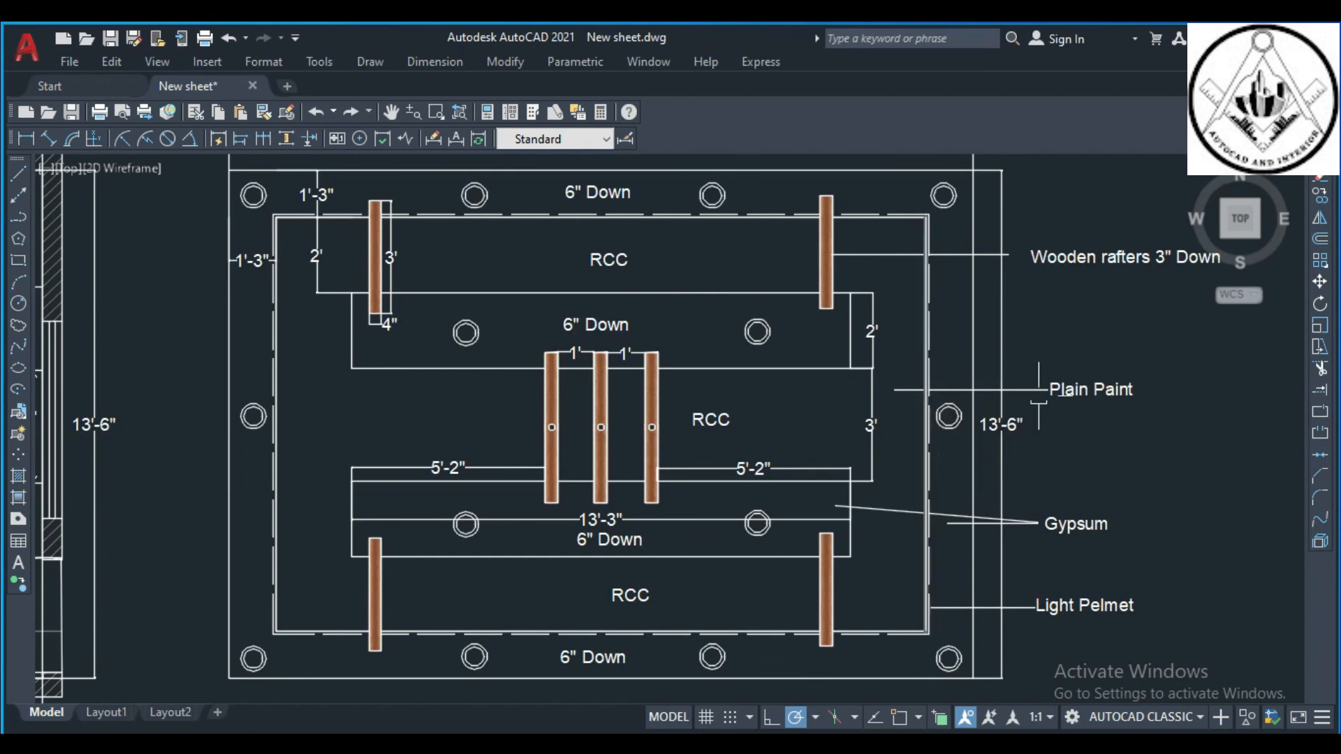
middle_drag(1156, 431, 1109, 419)
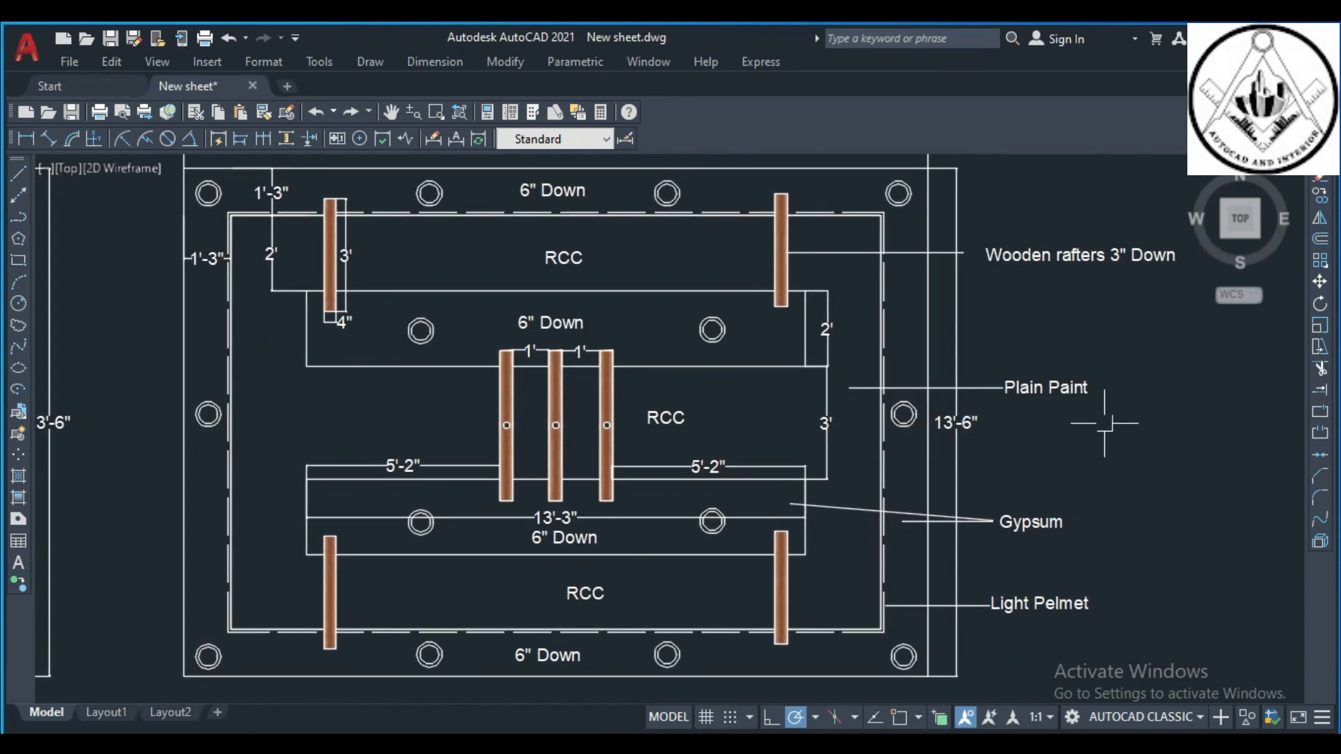
scroll(1003, 393, down, 3)
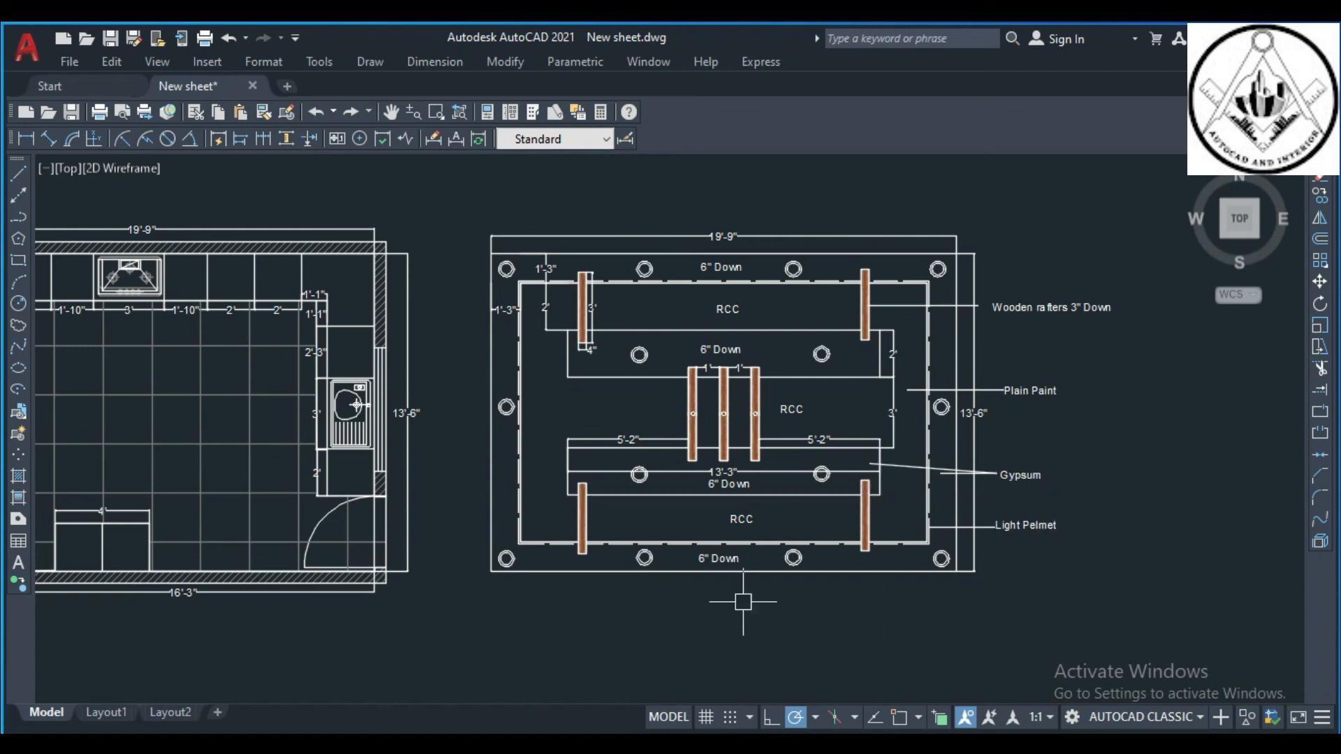
scroll(743, 602, down, 2)
middle_drag(593, 607, 659, 580)
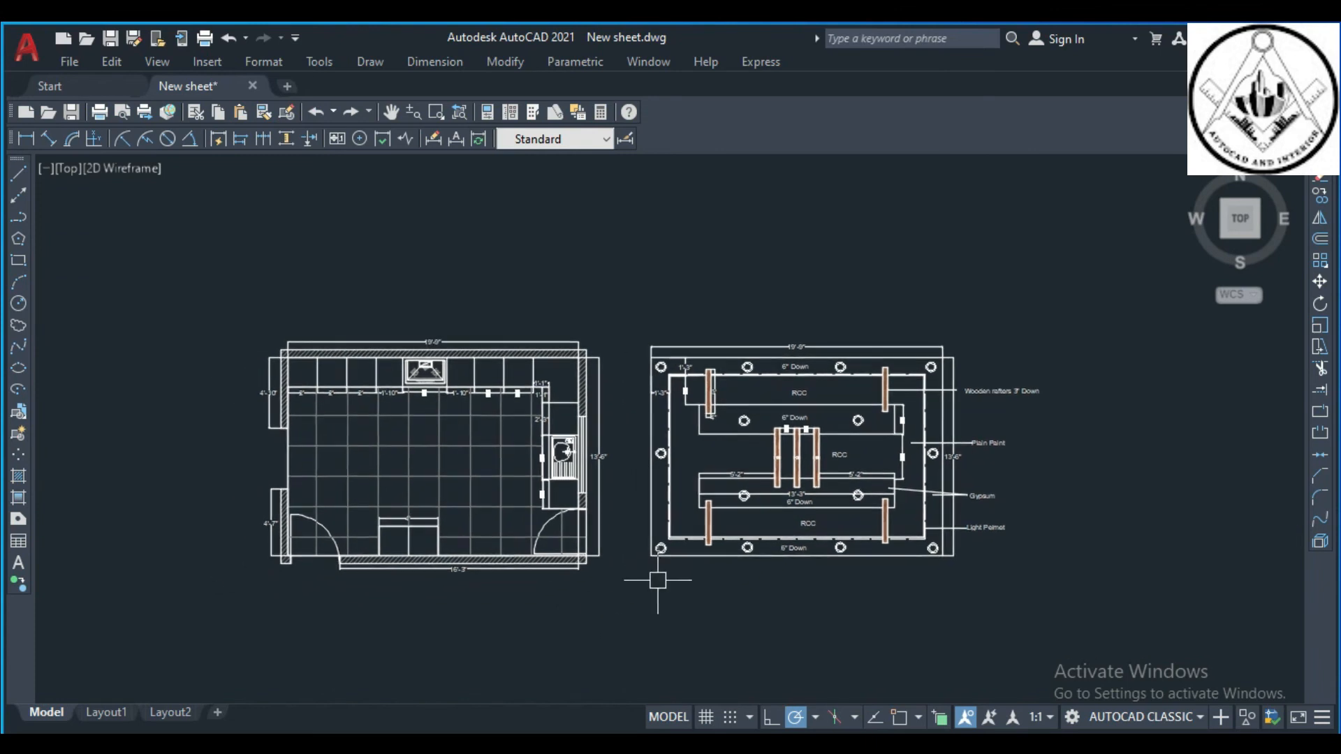
scroll(578, 597, up, 2)
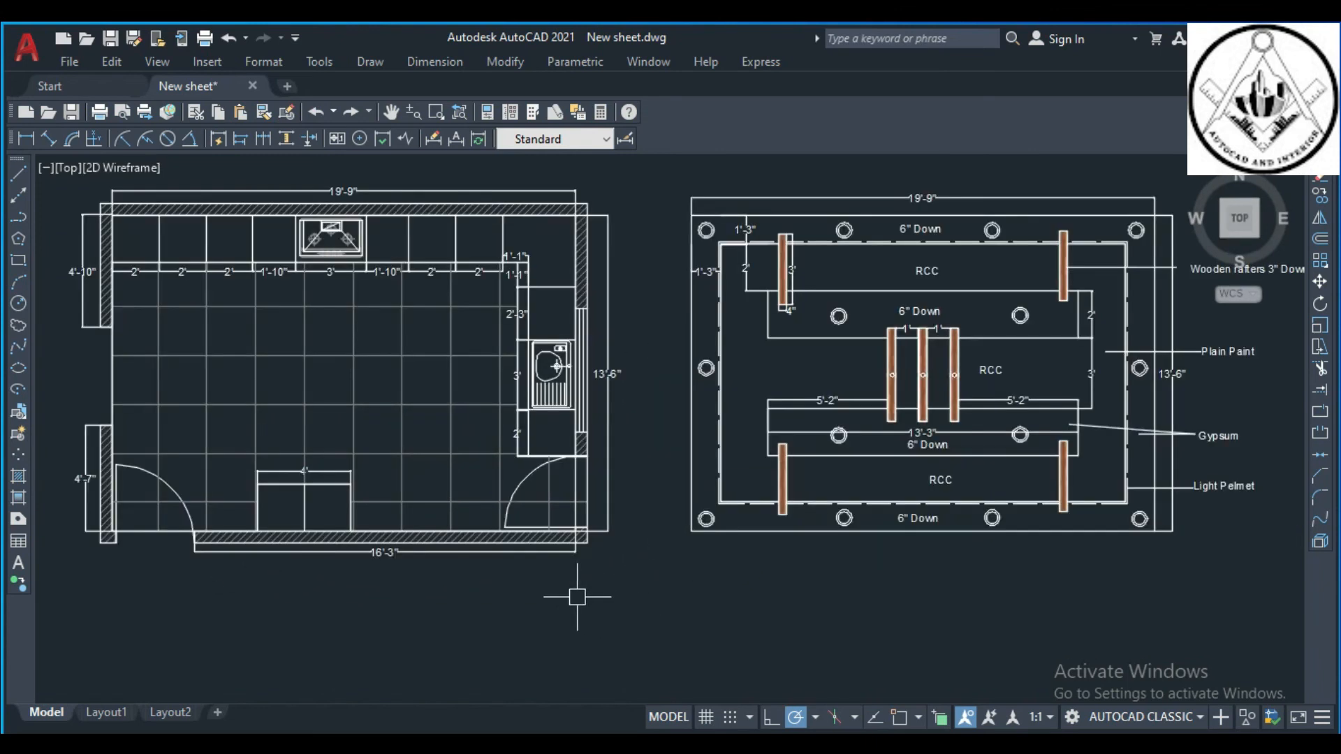
middle_drag(641, 419, 618, 494)
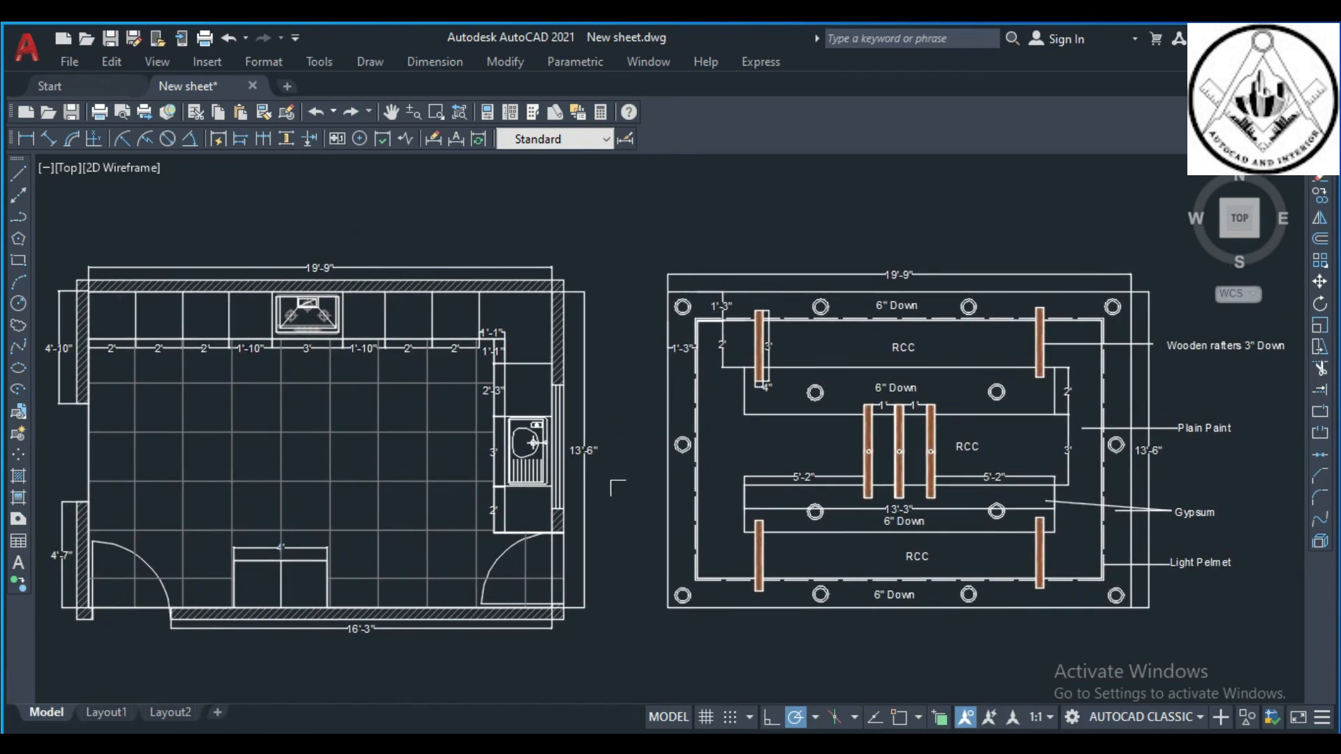